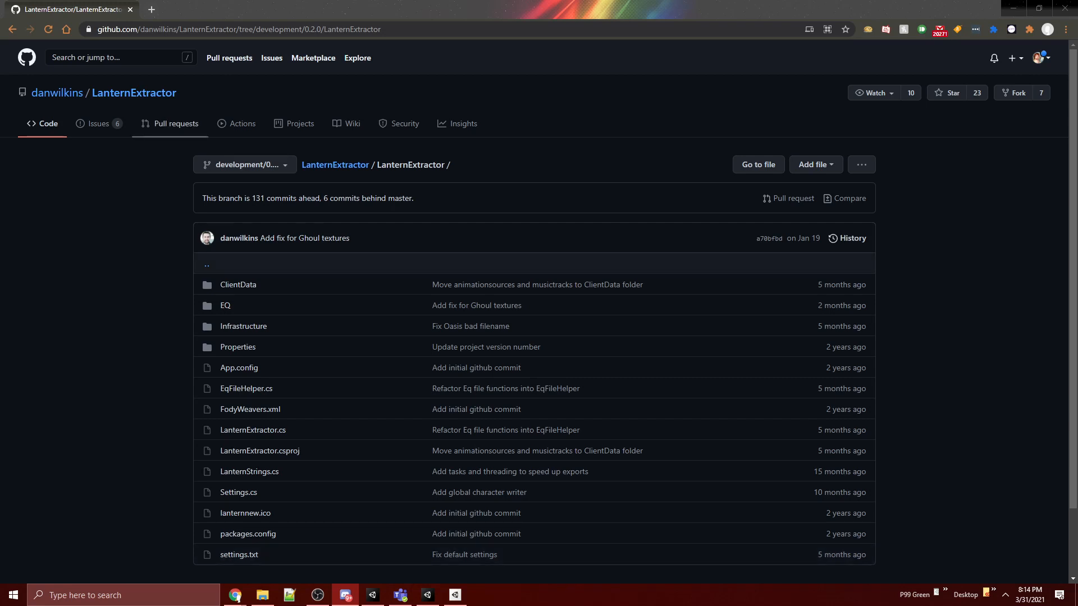
Step: Check the LanternExtractor repository's main page via its owner's profile and review the branches available for switching
left_click(57, 93)
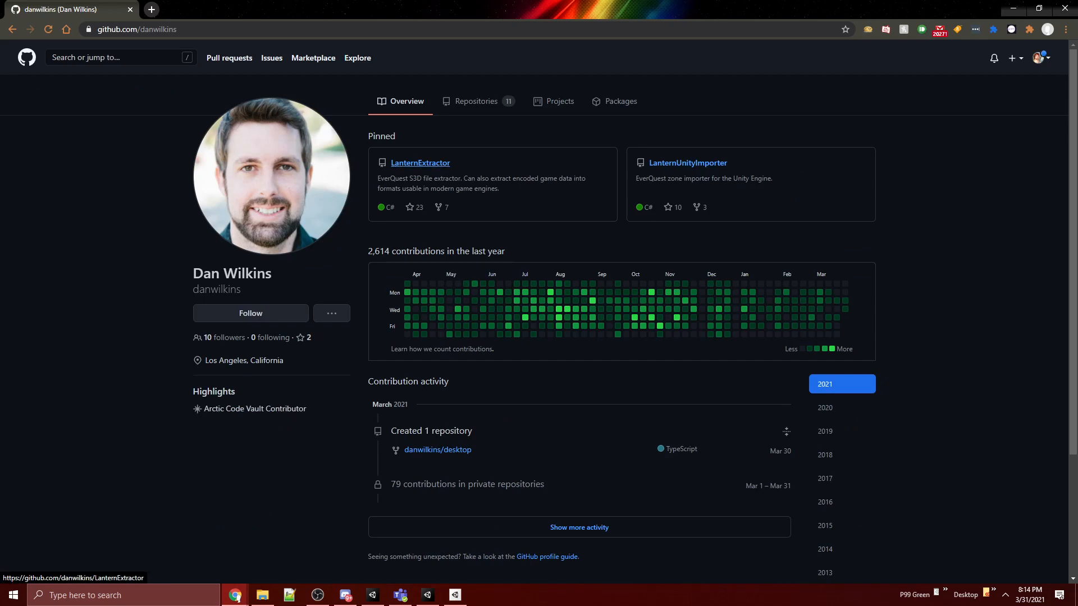
left_click(420, 163)
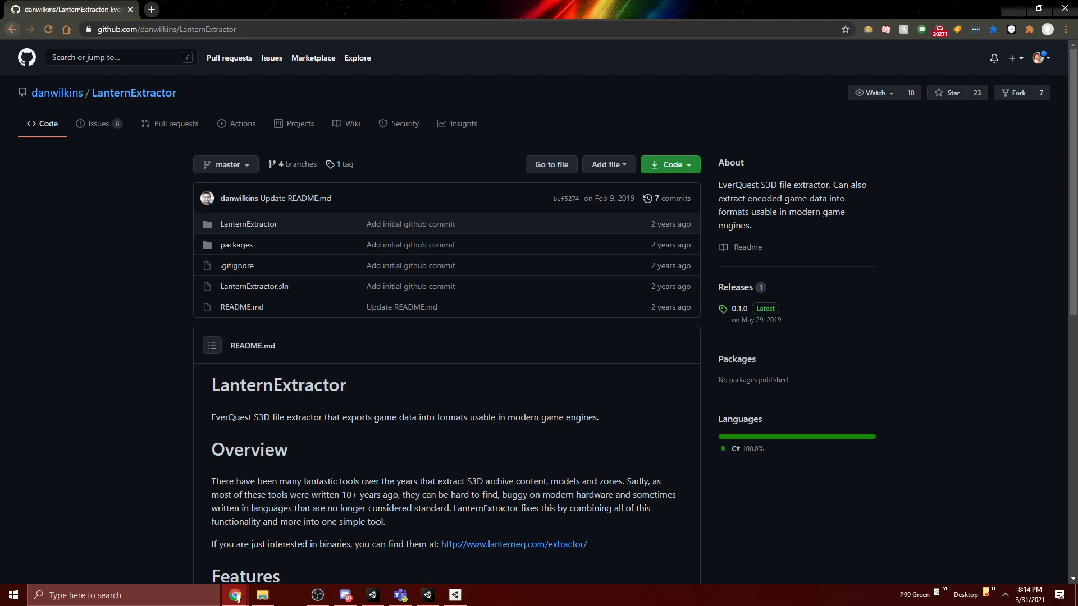
left_click(12, 29)
left_click(12, 29)
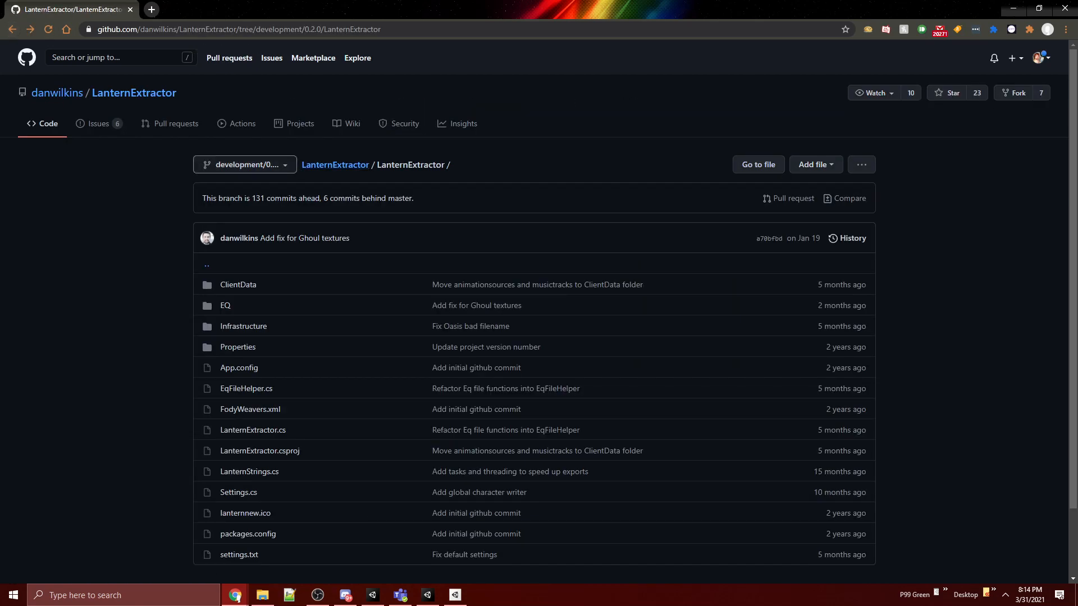
left_click(244, 164)
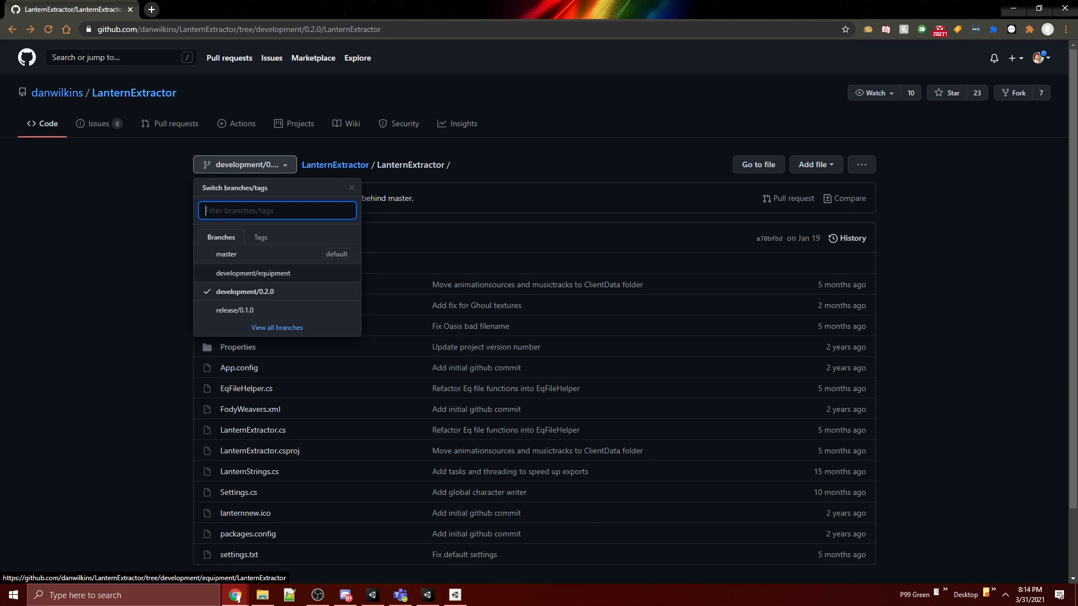
key("Escape")
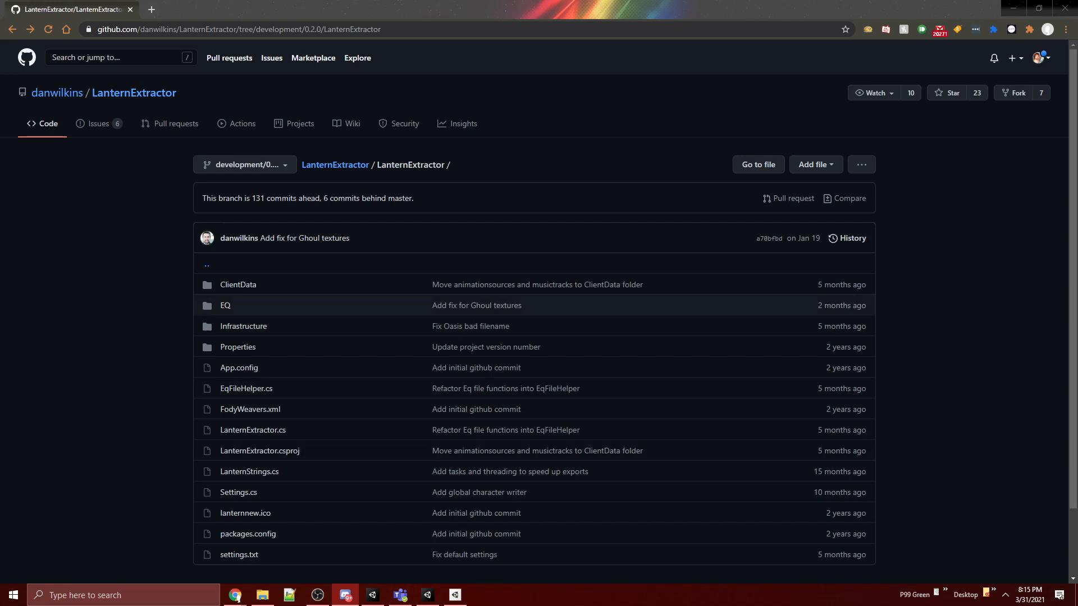
Step: Open the LanternExtractor repository from its owner's profile and switch it to the development/0.2.0 branch
left_click(56, 93)
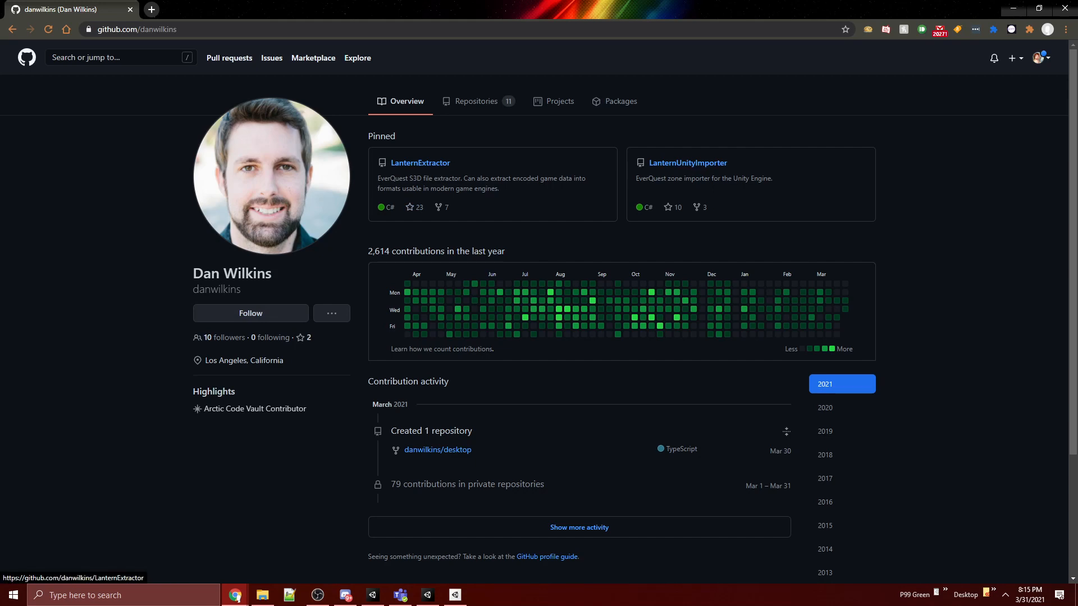
left_click(421, 163)
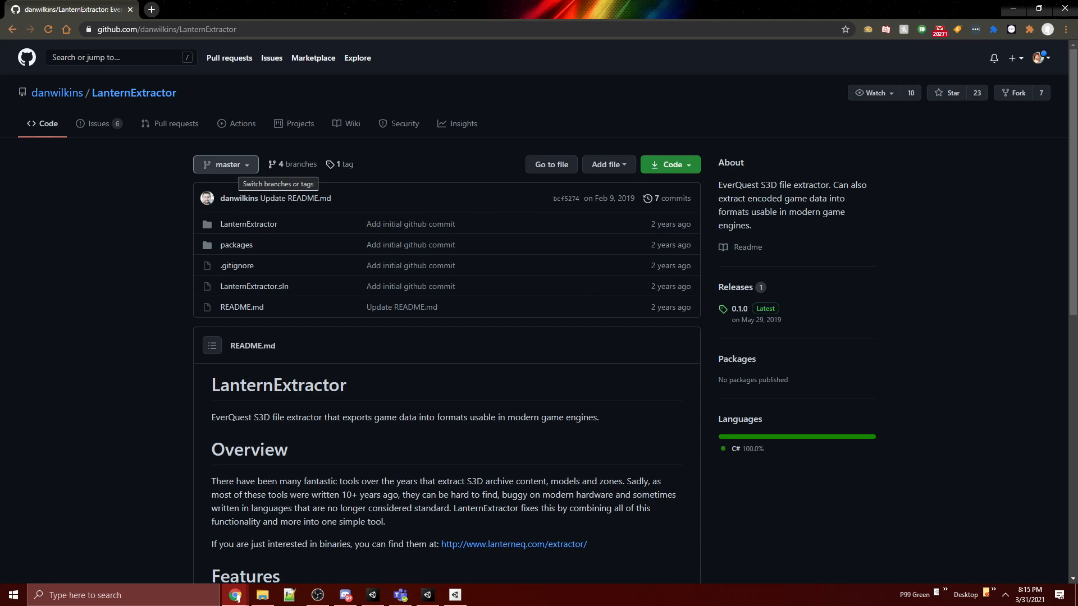
left_click(225, 164)
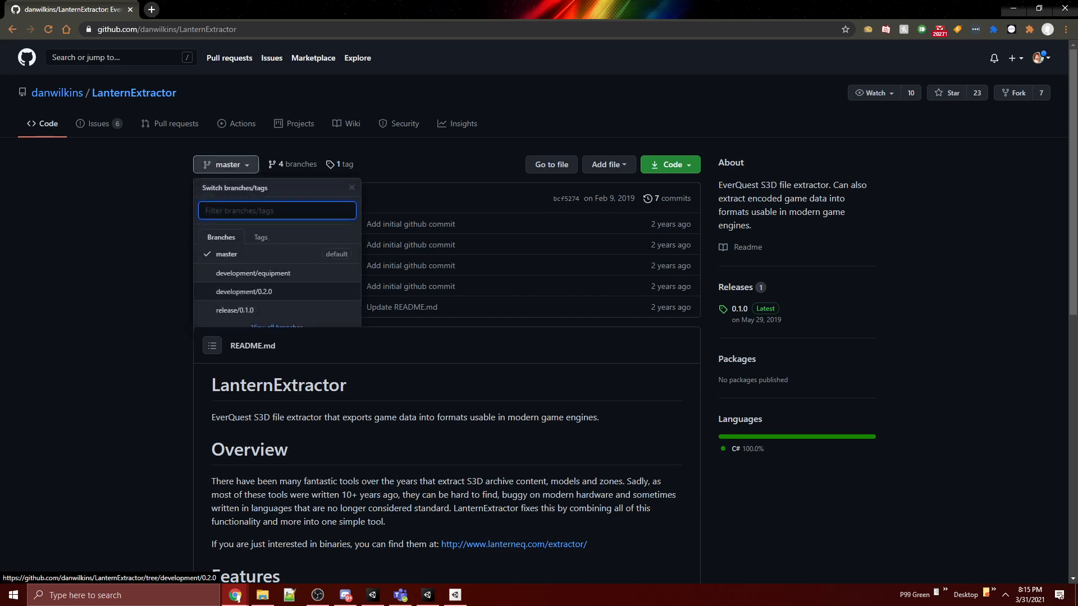
left_click(243, 292)
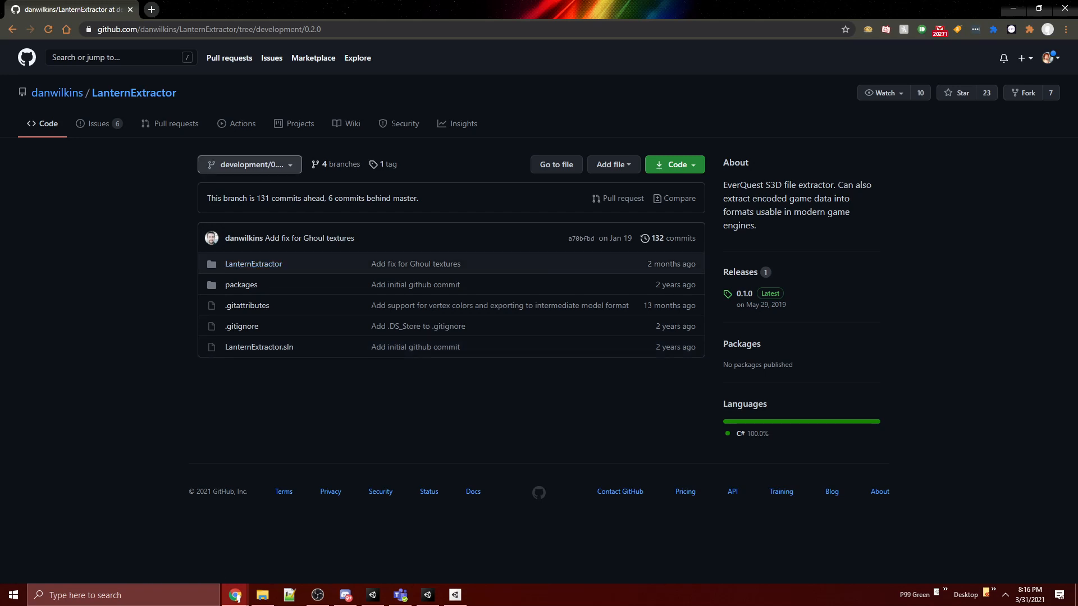
Step: Switch to GitHub Desktop, view the LanternExtractor repository there, and move its window off the browser page
left_click(124, 595)
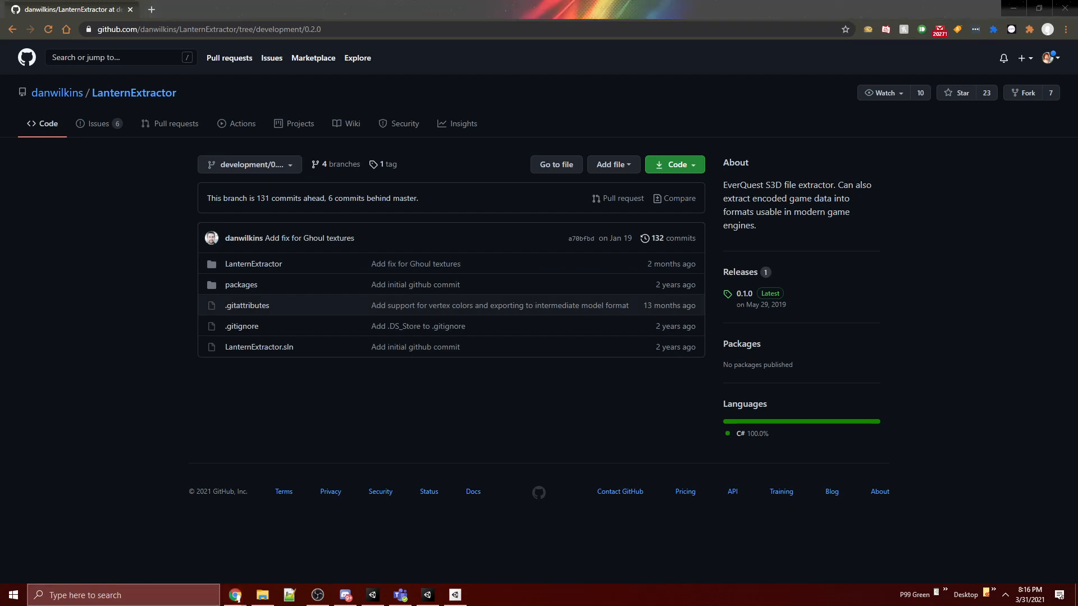
type("github")
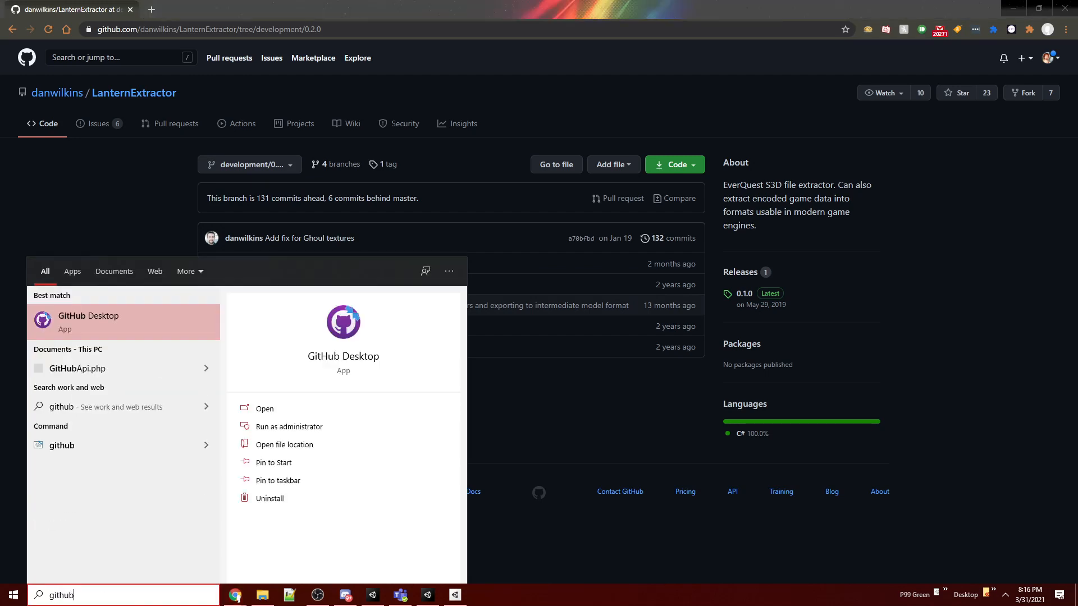
key("Return")
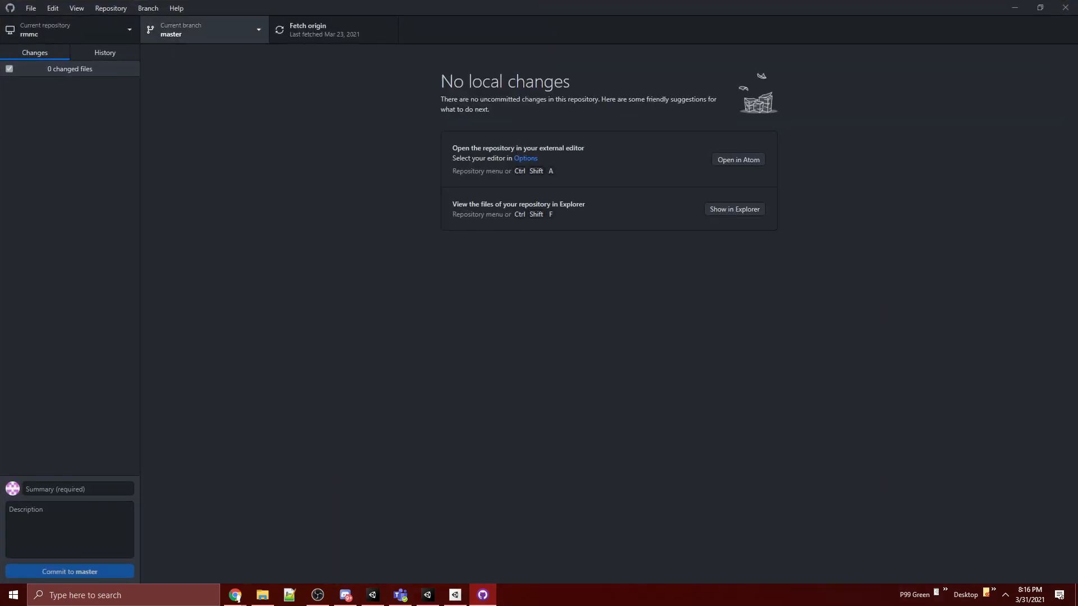
left_click(76, 29)
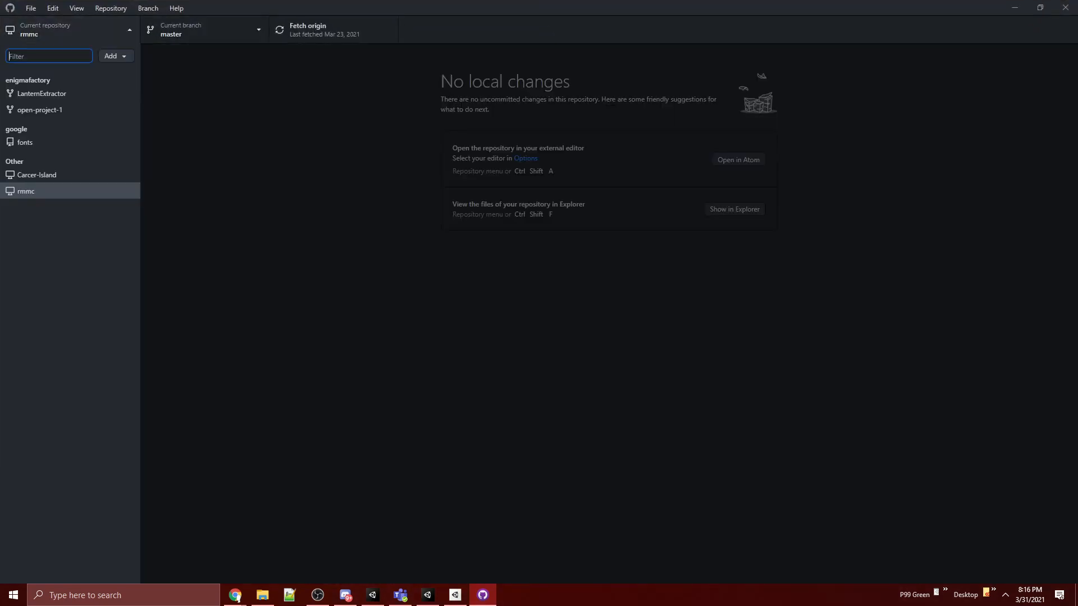
left_click(41, 93)
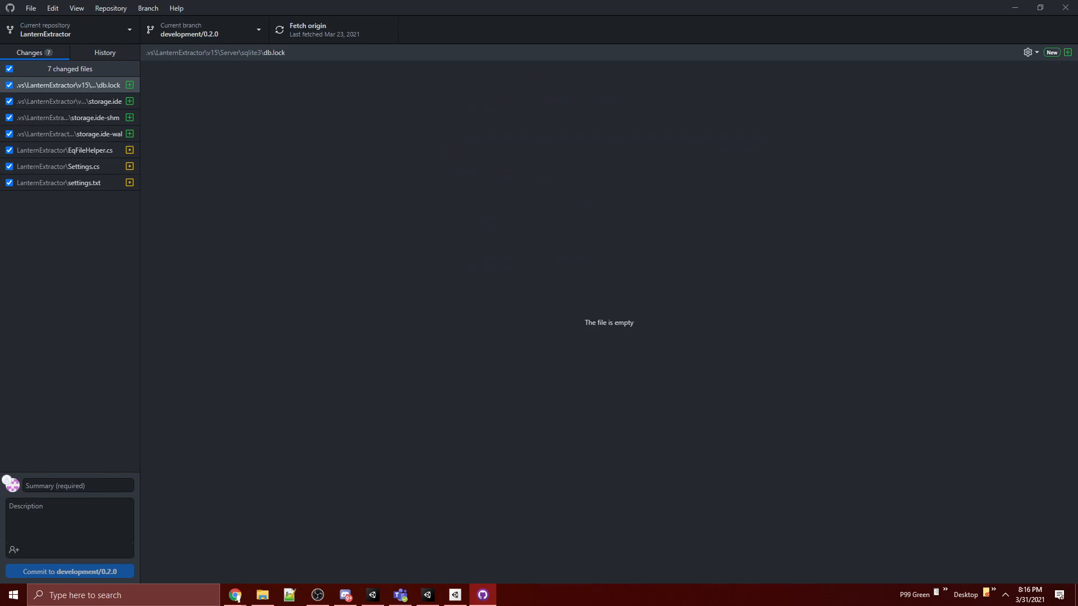
left_click_drag(752, 8, 749, 127)
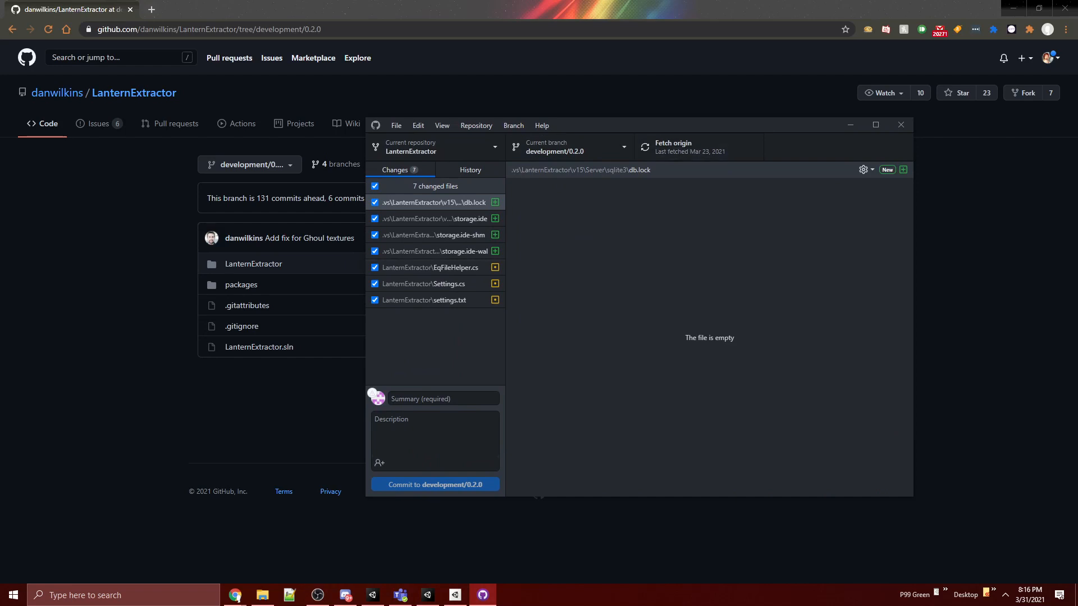
left_click_drag(696, 124, 0, 127)
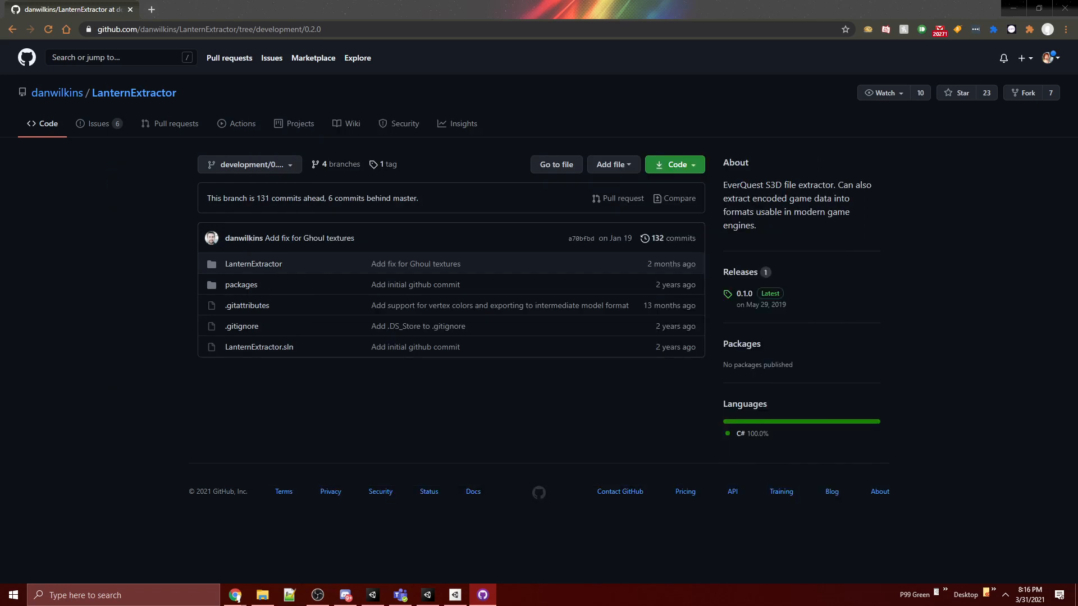
Step: Start downloading the development/0.2.0 branch as a ZIP and choose the root of Game SSD (S:) as save location
left_click(677, 165)
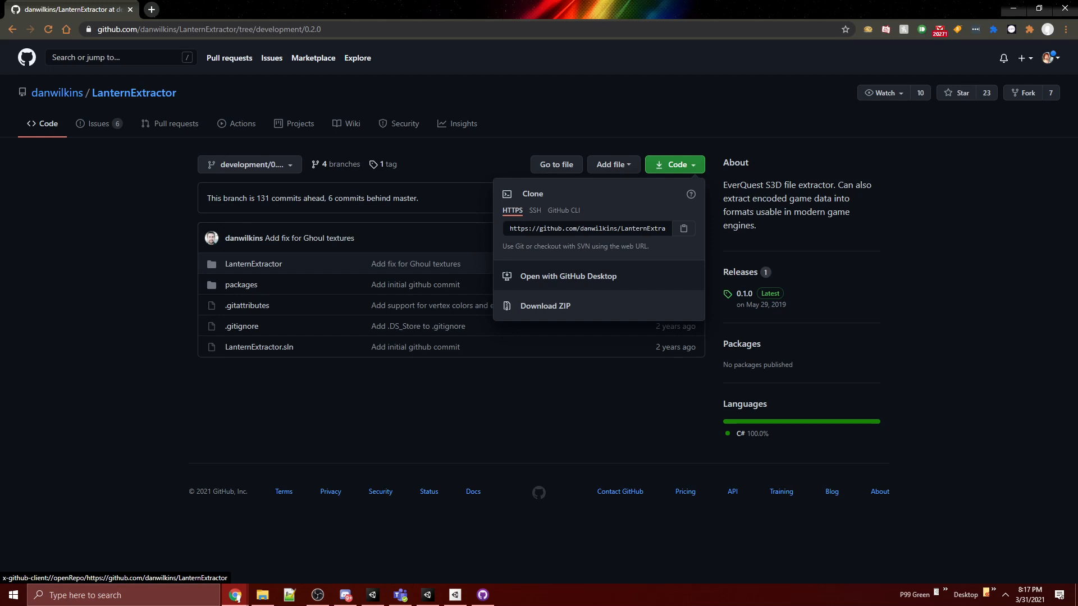
left_click(545, 306)
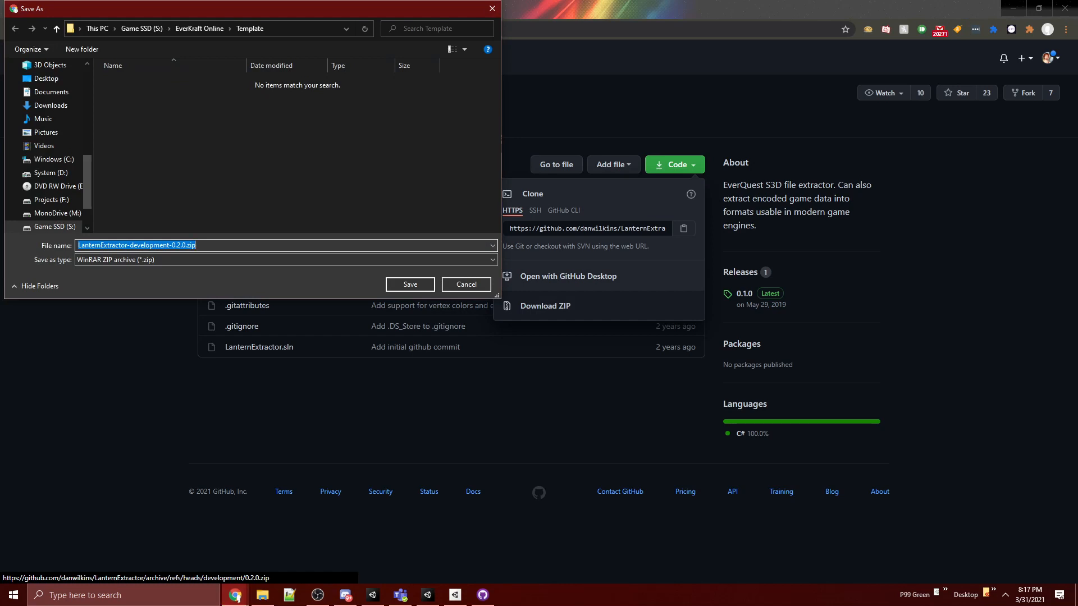
left_click(142, 28)
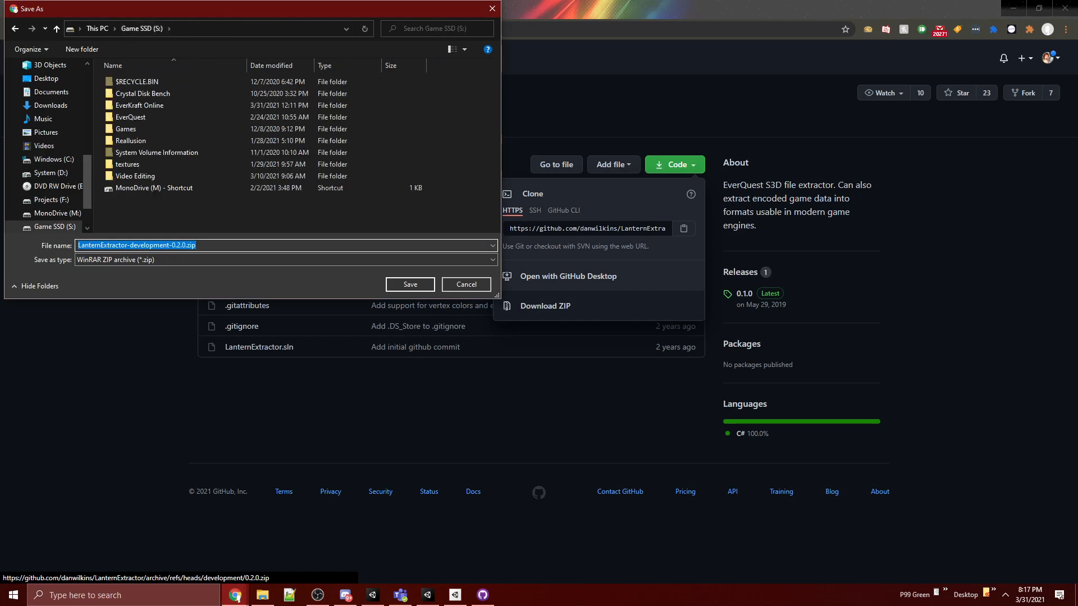
Step: Create a folder named Extracor020Demo on Game SSD (S:) and save LanternExtractor-development-0.2.0.zip in it
right_click(14, 224)
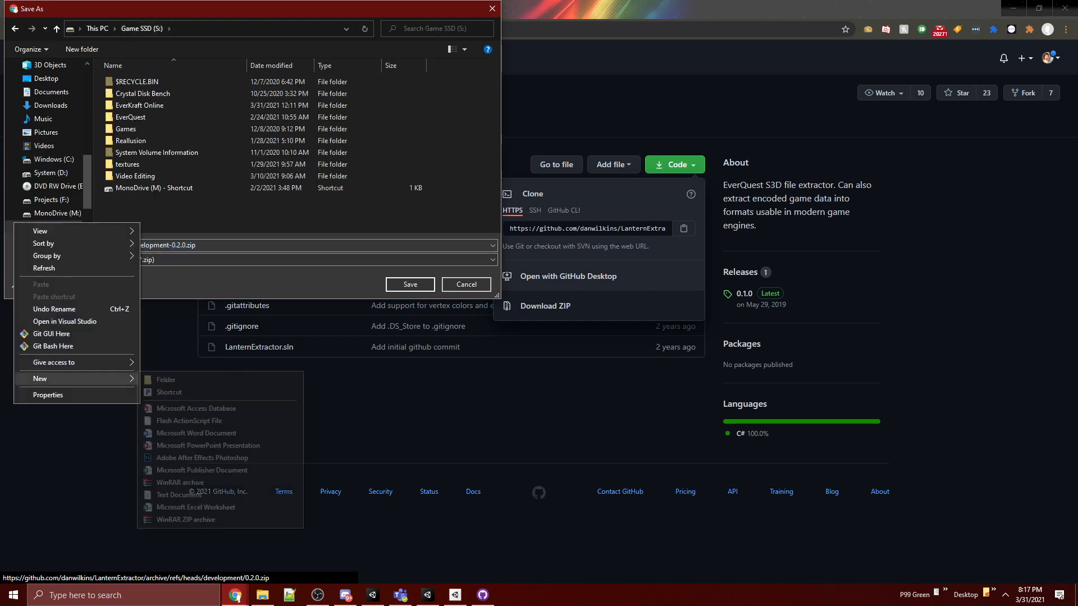
mouse_move(67, 379)
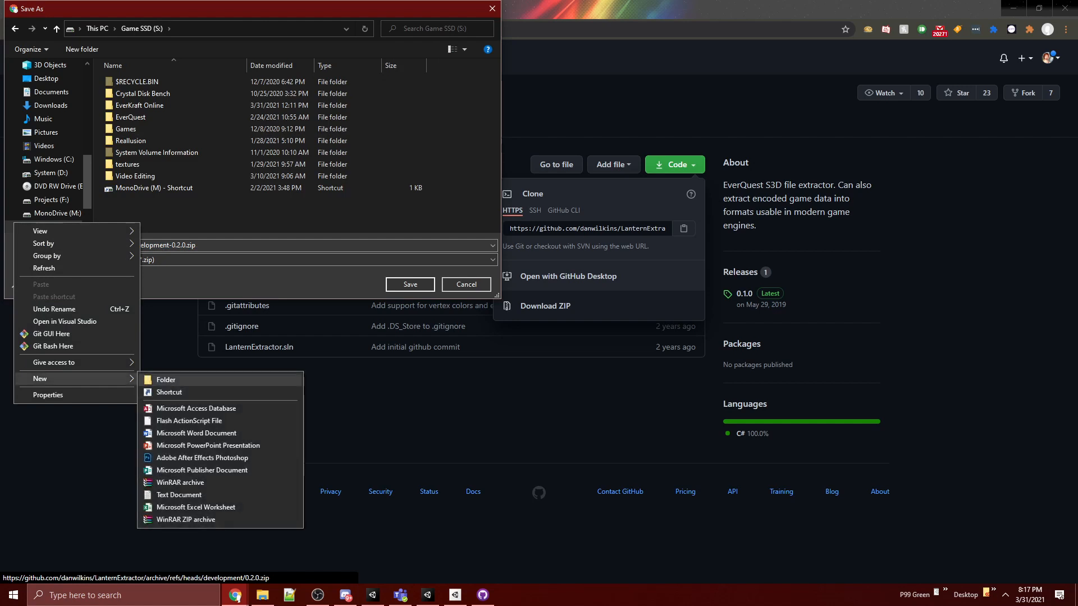
left_click(165, 379)
type("Ex")
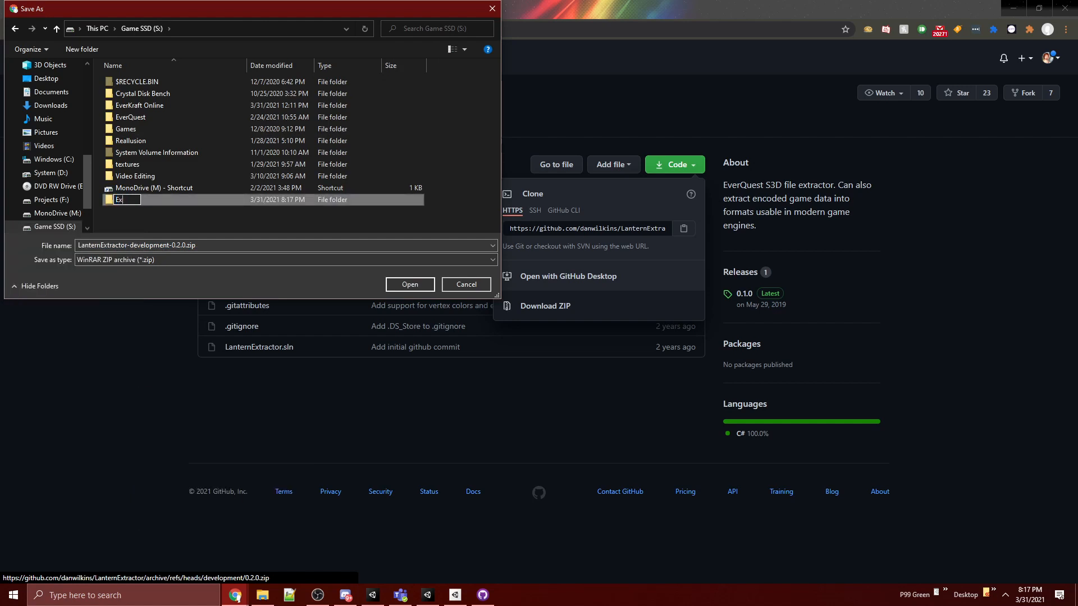
type("tracor]]")
key("backslash")
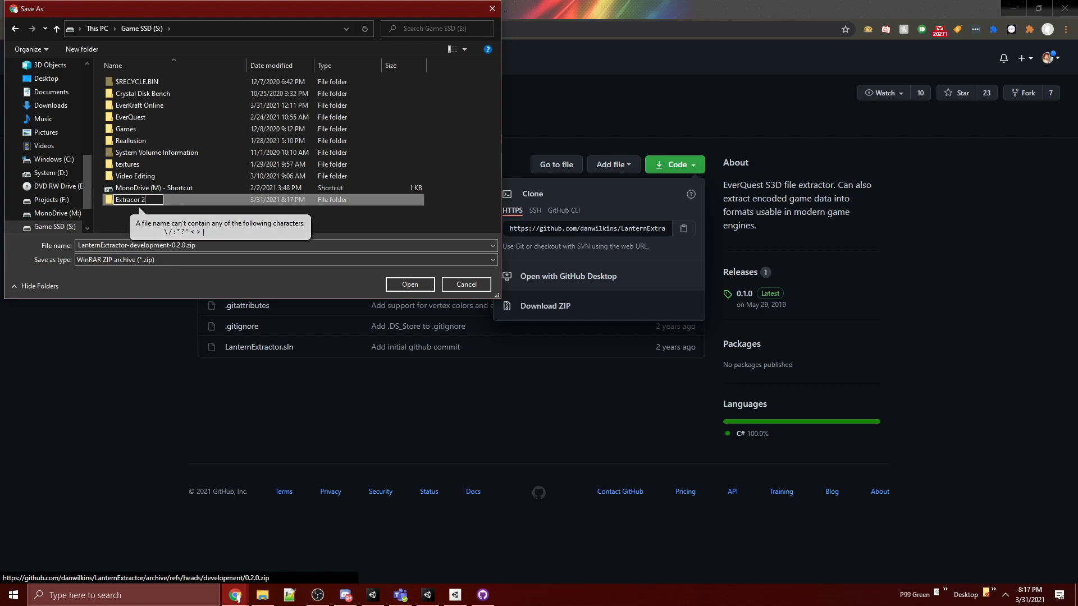
key("BackSpace")
key("BackSpace")
type("2")
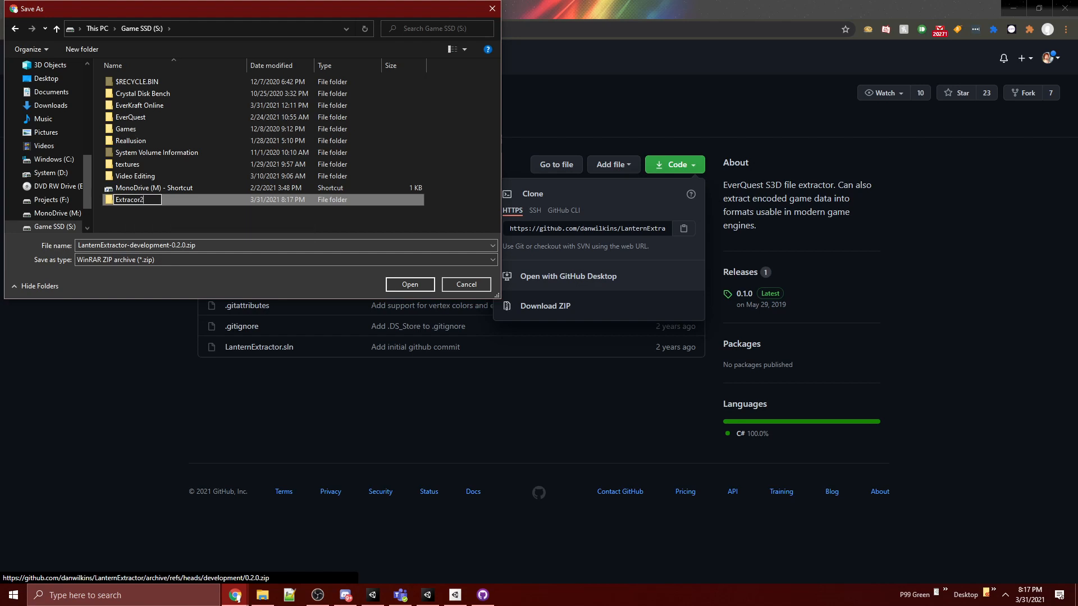
key("BackSpace")
type("020Demo")
key("Return")
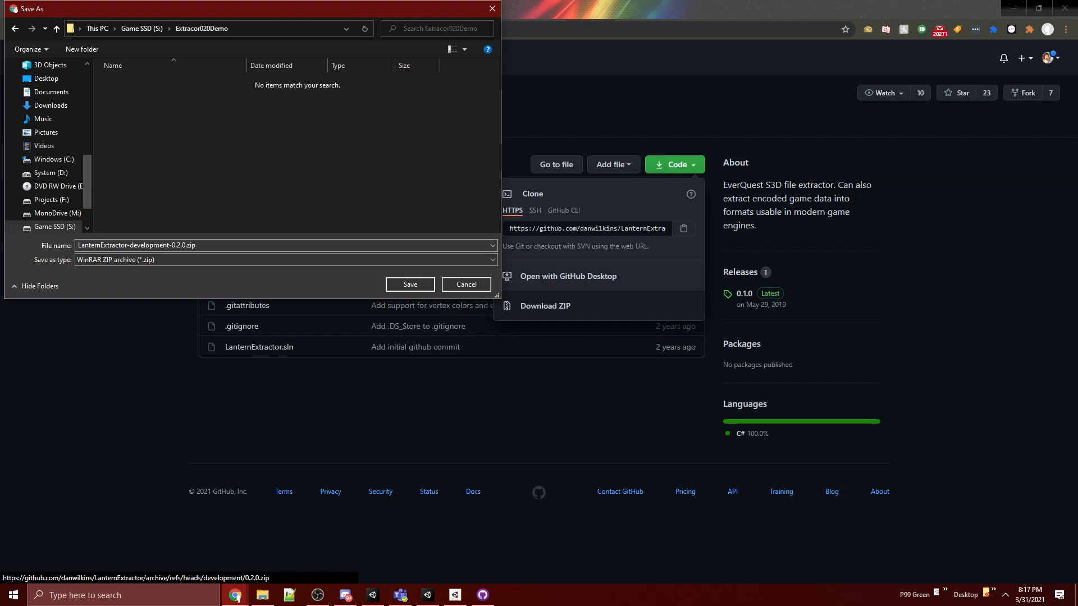
key("Return")
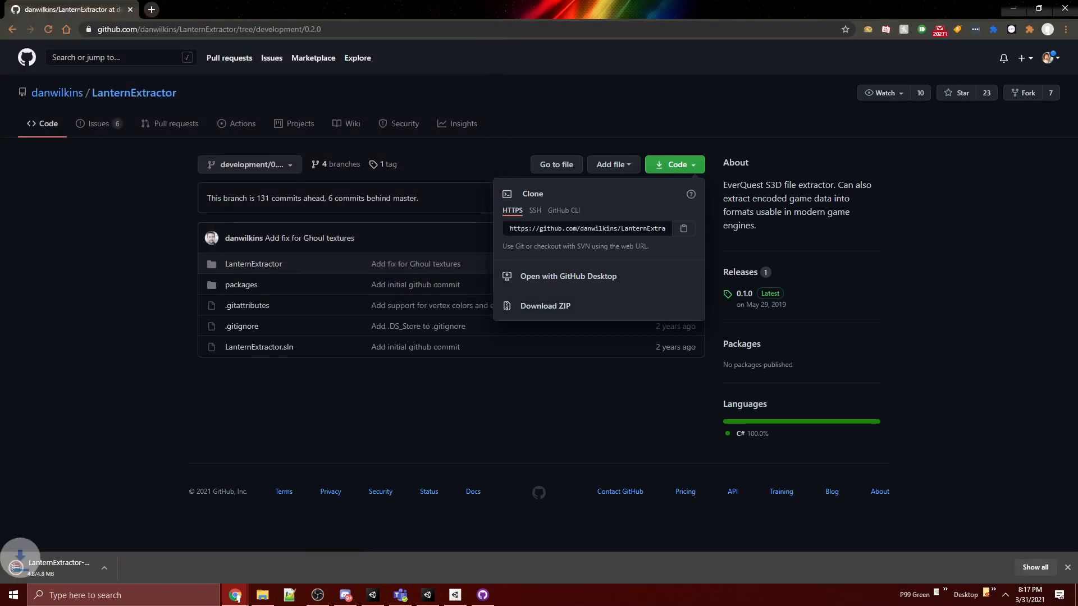
Step: Show the downloaded LanternExtractor ZIP in its folder and move the File Explorer window into clear view
left_click(120, 568)
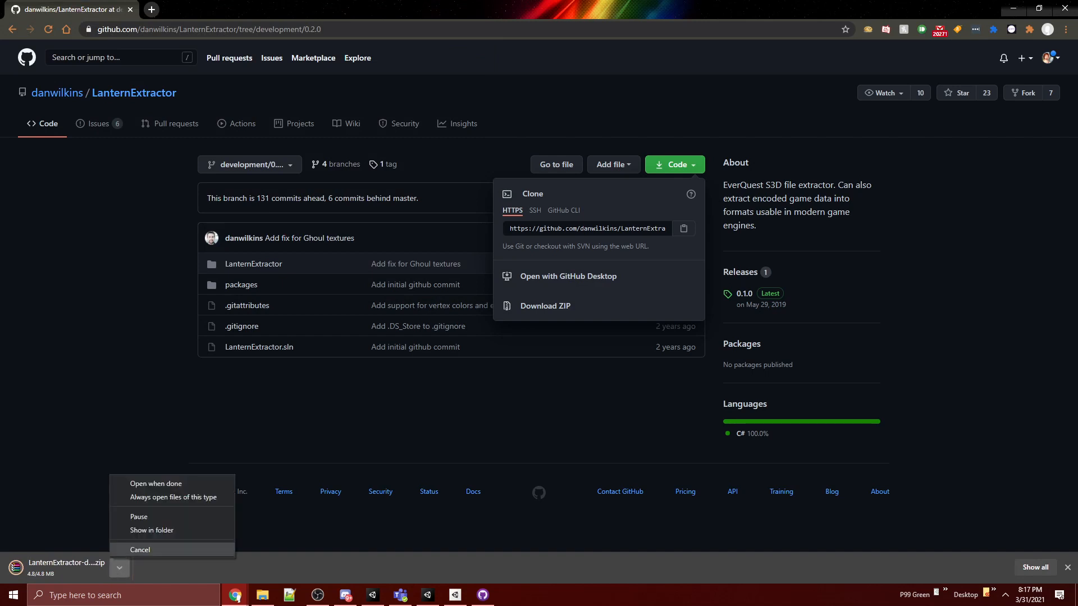
left_click(143, 530)
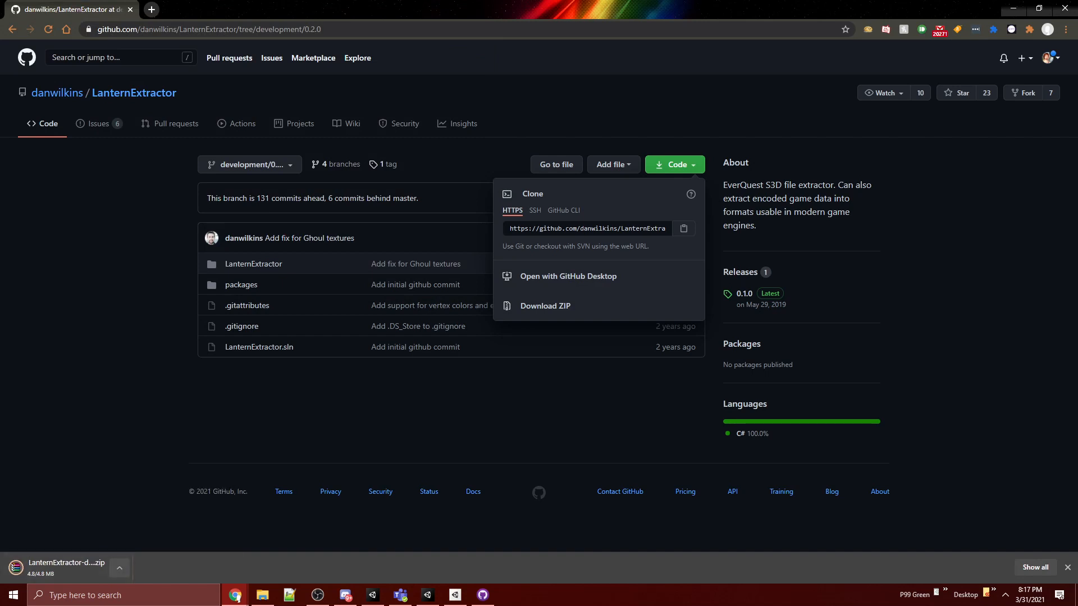
left_click(119, 568)
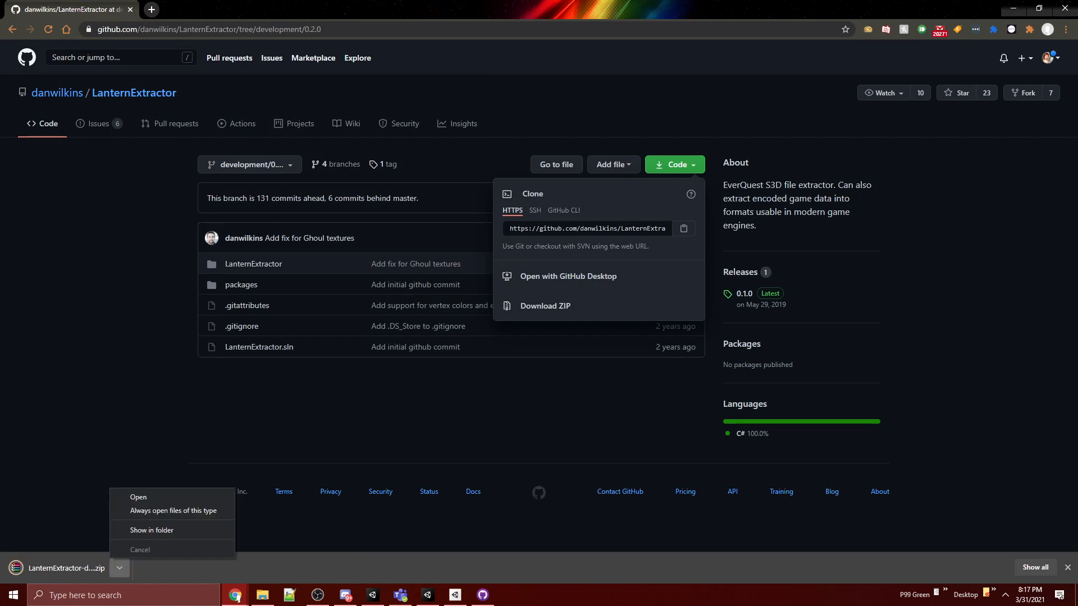
left_click(152, 530)
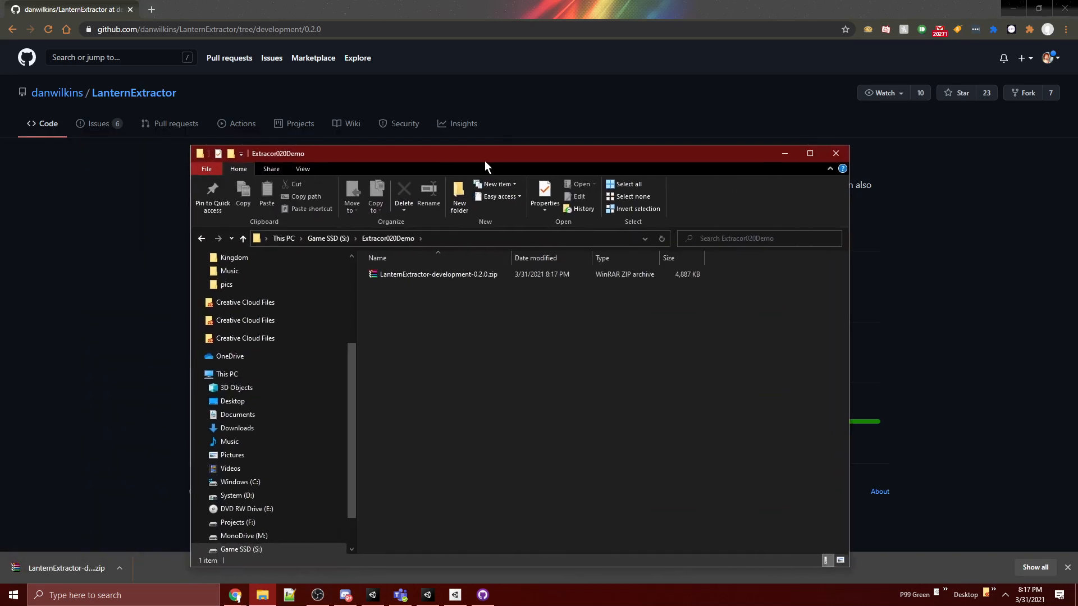
left_click_drag(484, 160, 558, 123)
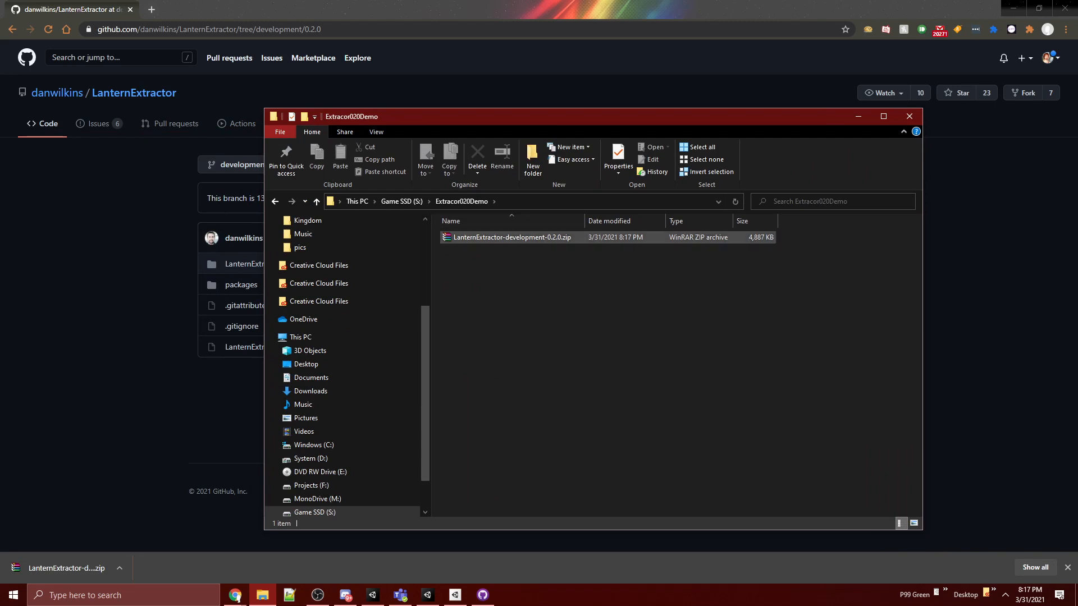
Step: Extract LanternExtractor-development-0.2.0.zip into the Extracor020Demo folder, and open the extracted folder with its Type column widened
left_click(512, 238)
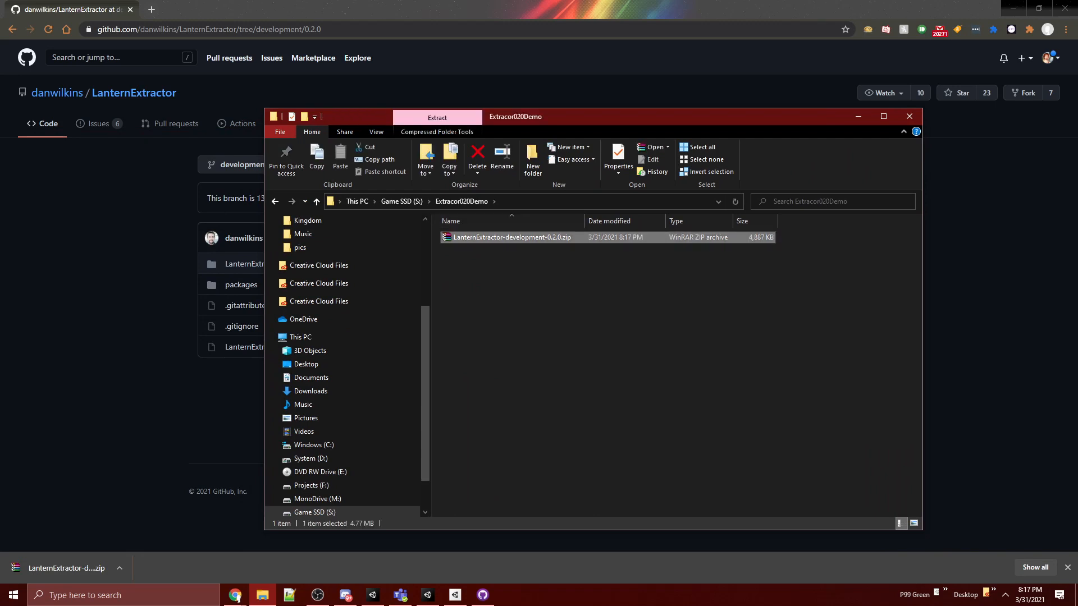
double_click(513, 237)
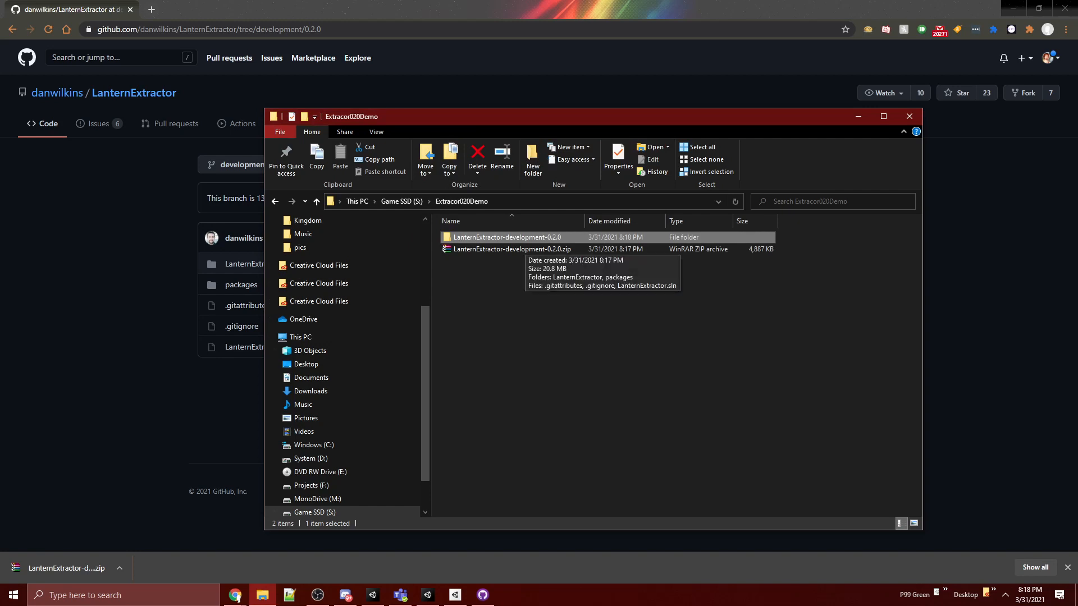
double_click(525, 239)
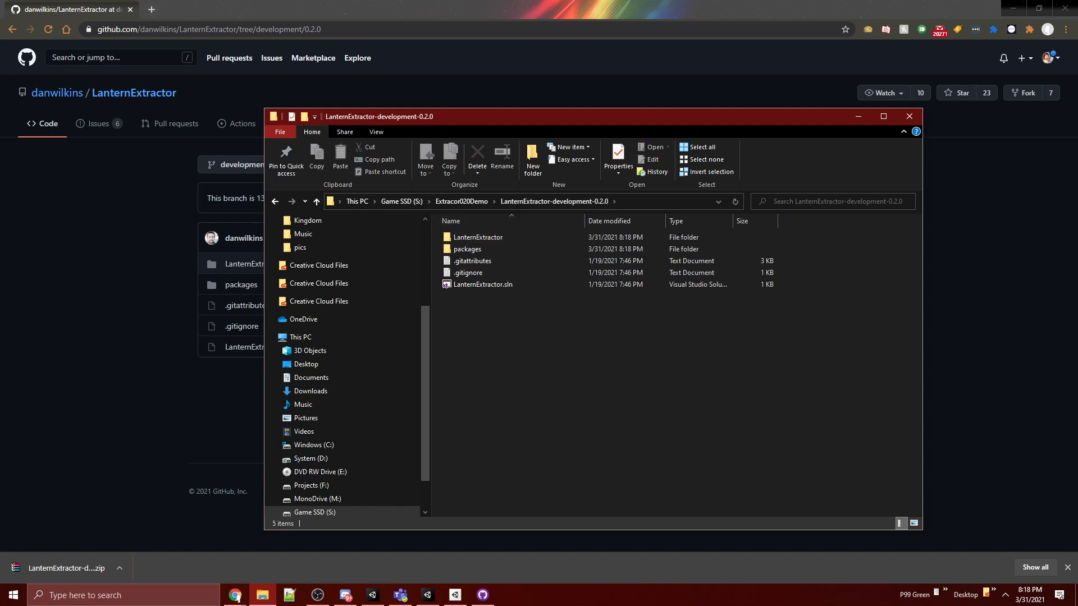
left_click_drag(733, 220, 773, 221)
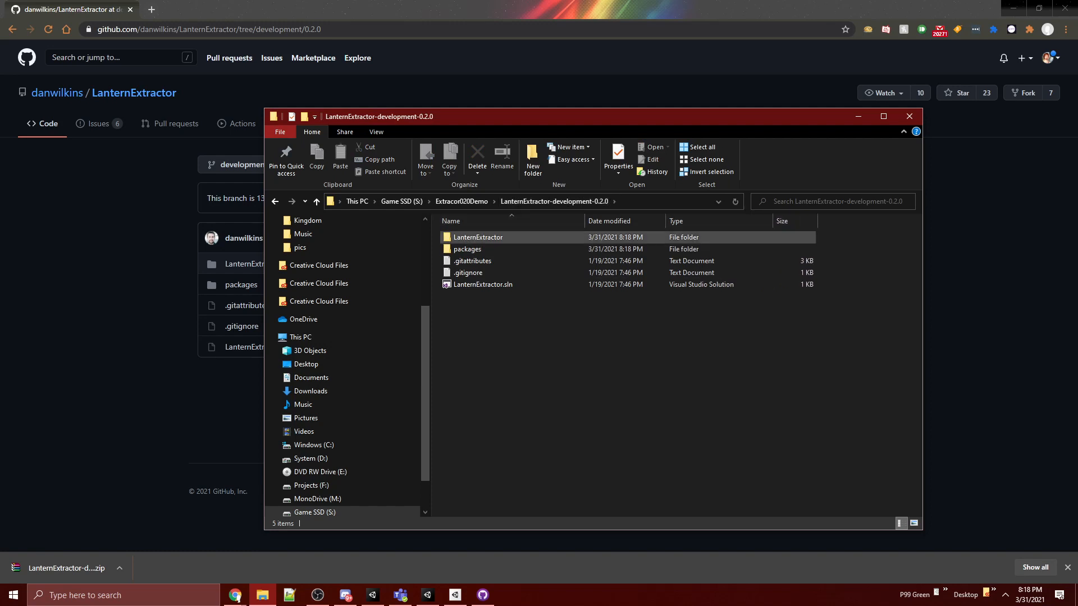
Step: Open LanternExtractor.sln in Visual Studio, view the extracted LanternExtractor subfolder in File Explorer, and open the project's settings.txt in the editor
left_click(483, 284)
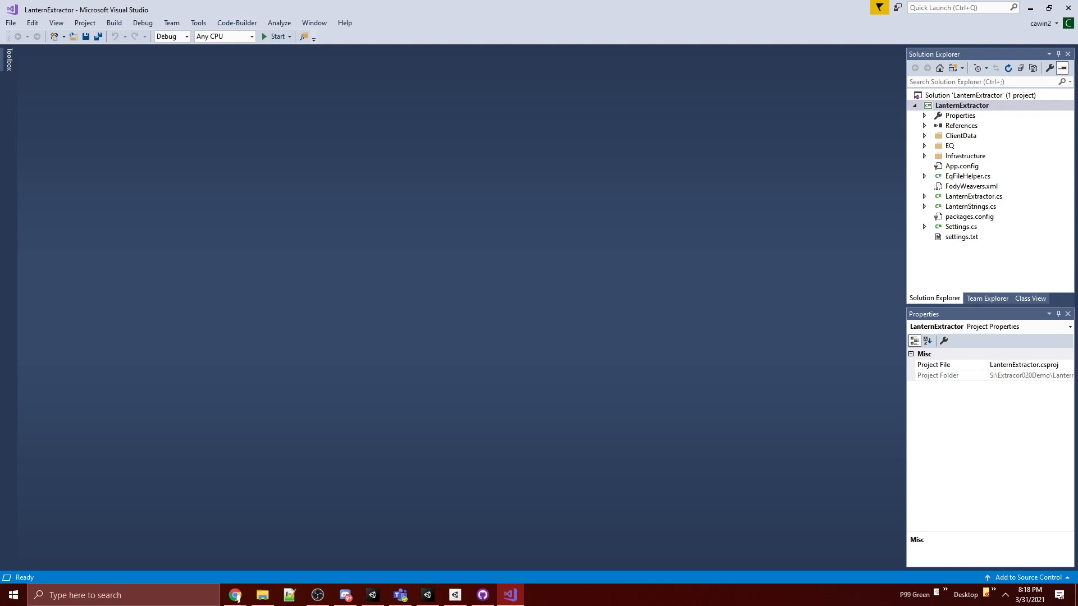
left_click(262, 595)
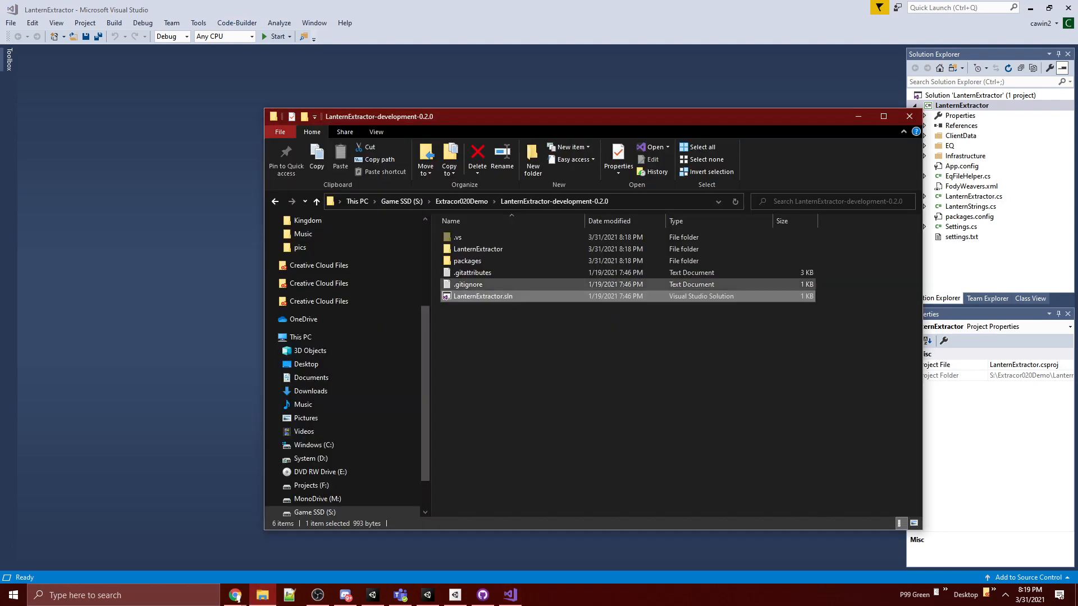
double_click(478, 249)
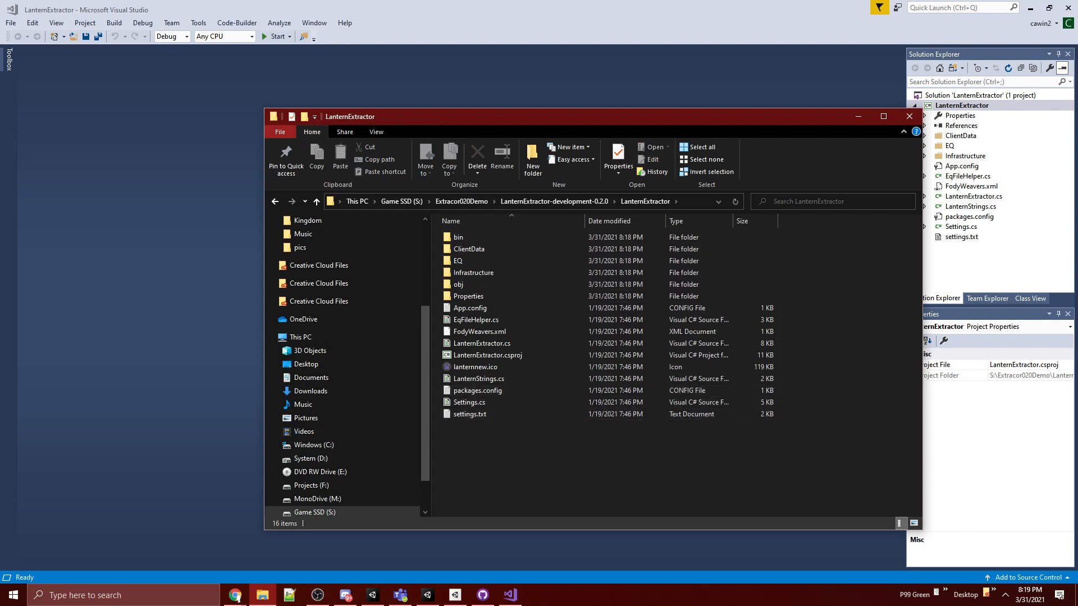
double_click(961, 237)
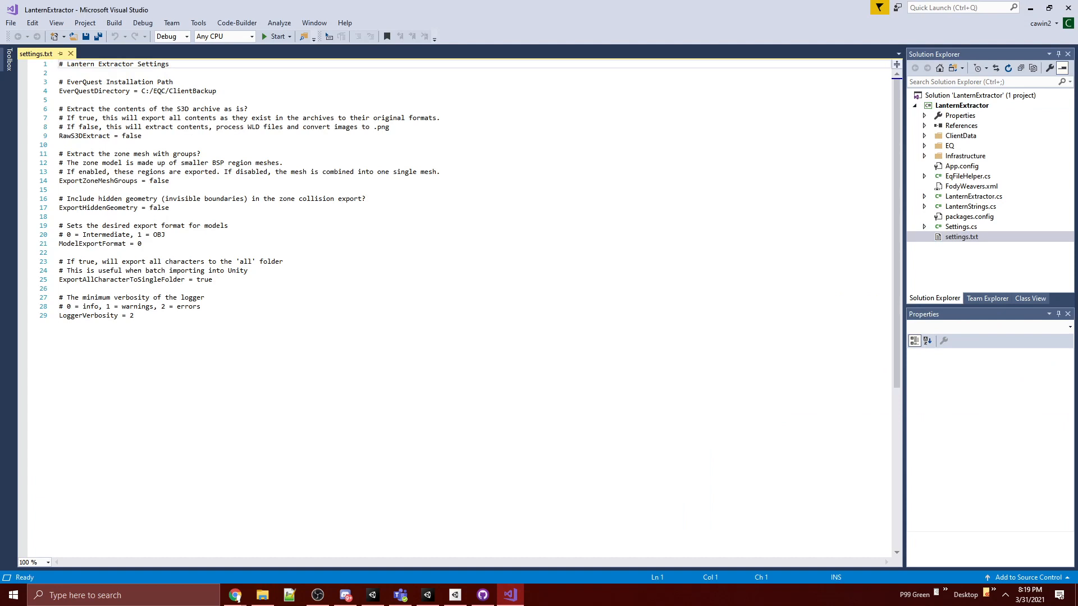
left_click(232, 100)
left_click(232, 118)
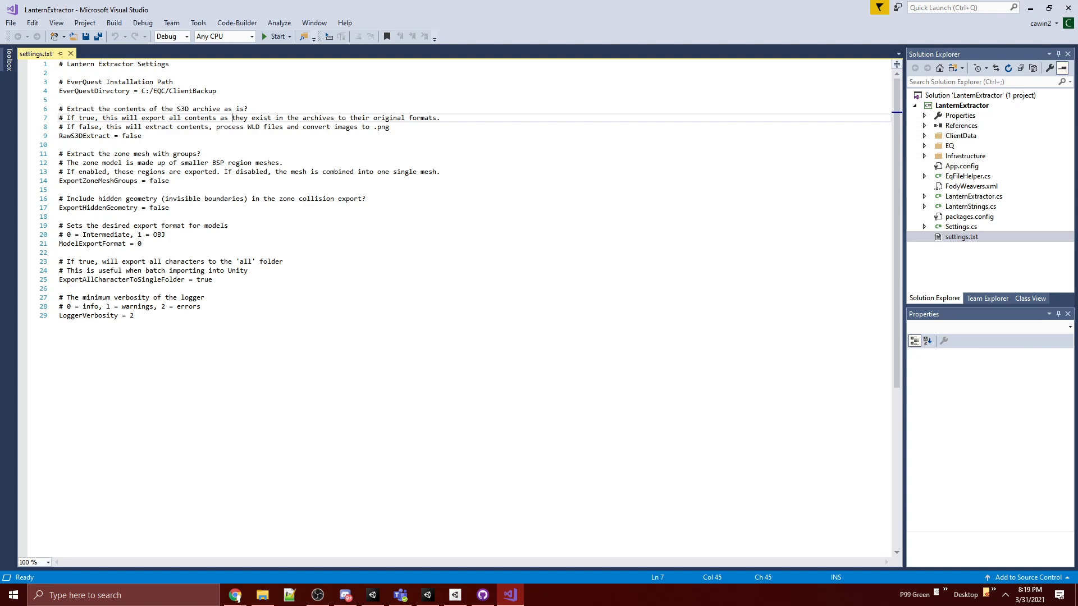
Step: Switch to File Explorer and open the EQClient folder inside EverQuest on Game SSD (S:)
mouse_move(262, 595)
left_click(262, 539)
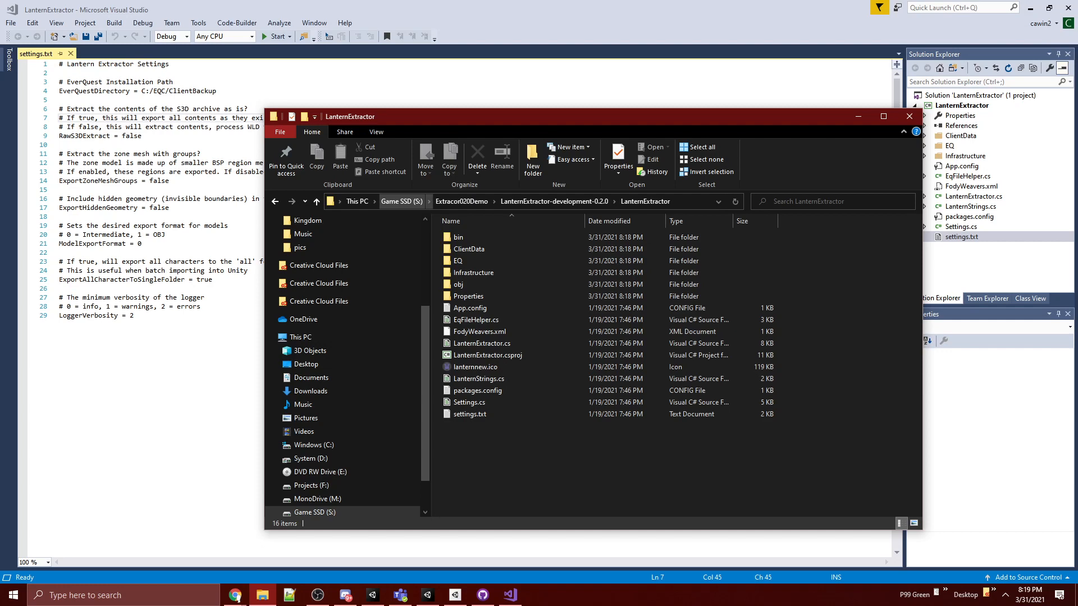
left_click(402, 201)
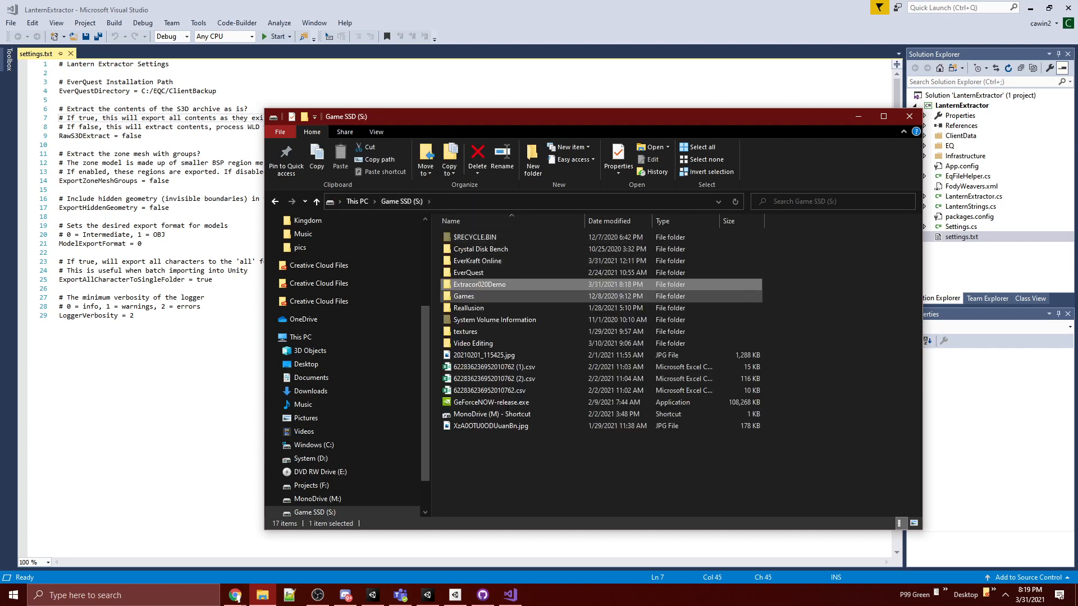
left_click(469, 273)
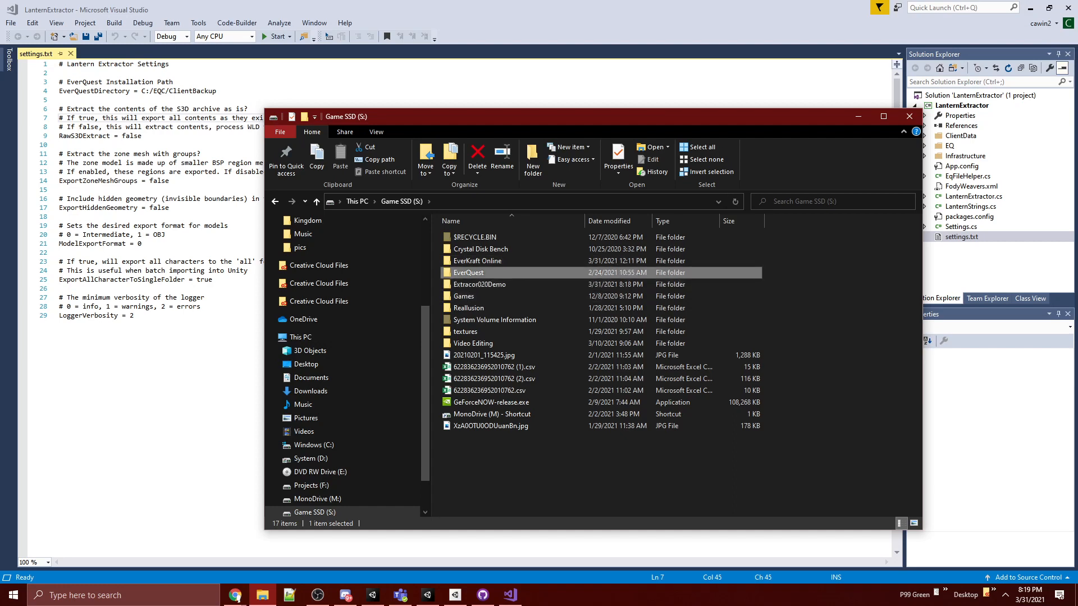
double_click(469, 273)
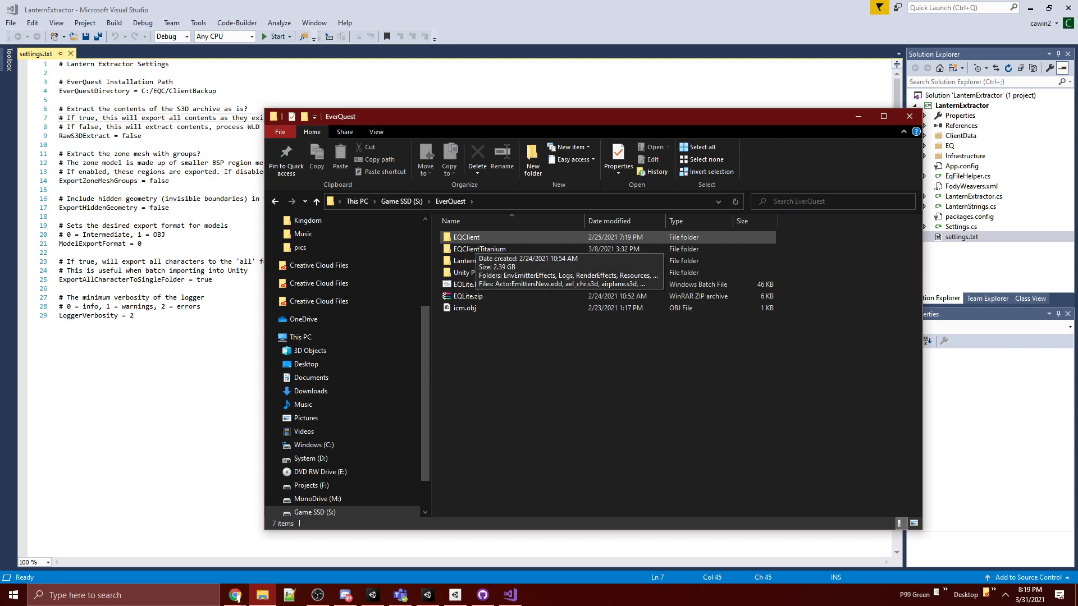
double_click(466, 237)
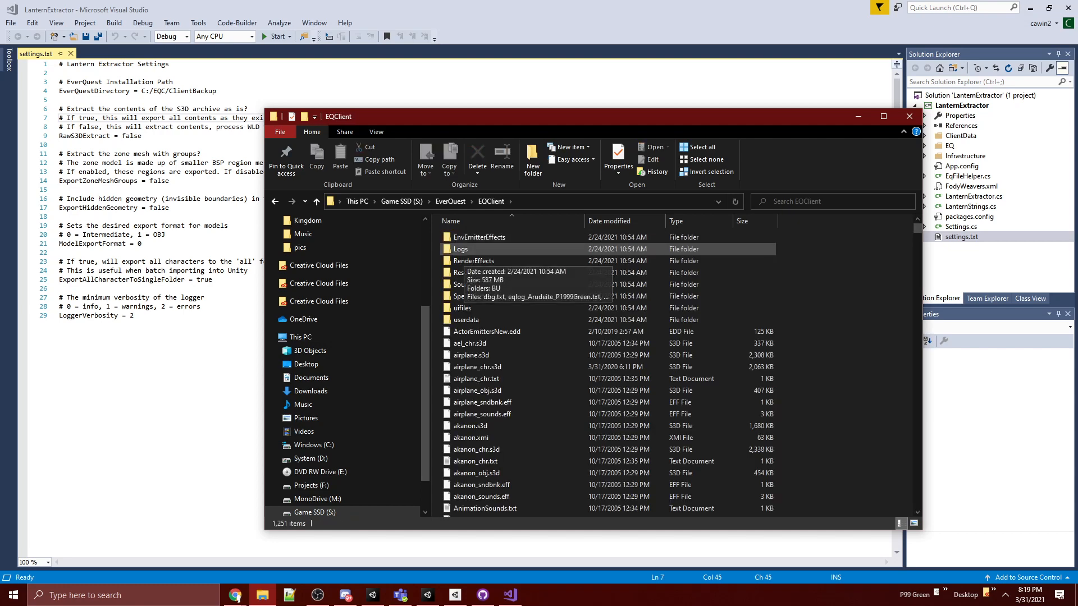
Step: Copy the EQClient folder's full path, S:\EverQuest\EQClient, and return to the EverQuest folder
left_click(567, 202)
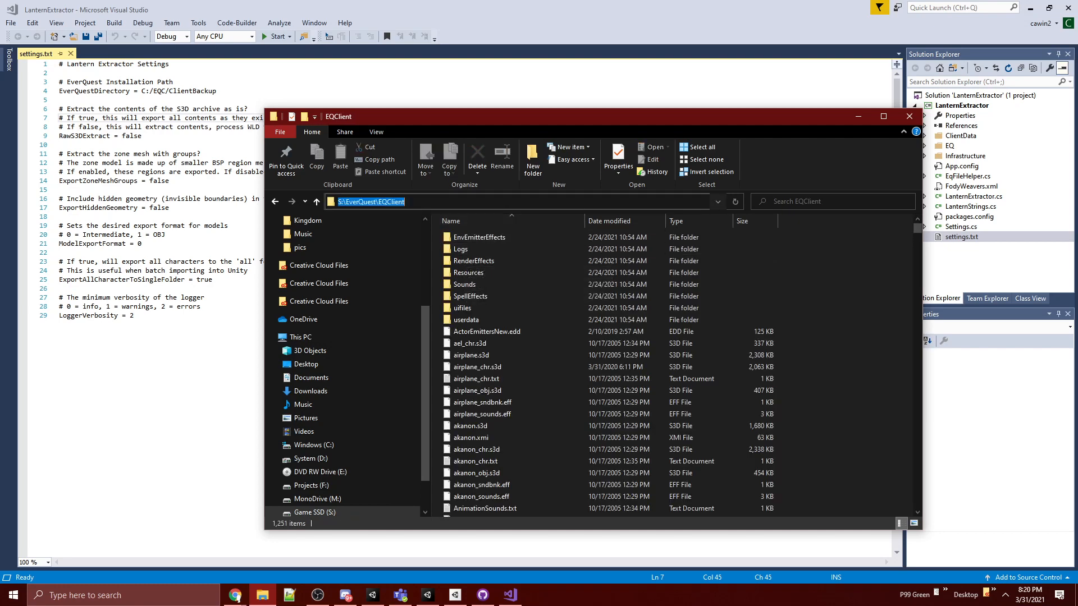
right_click(392, 203)
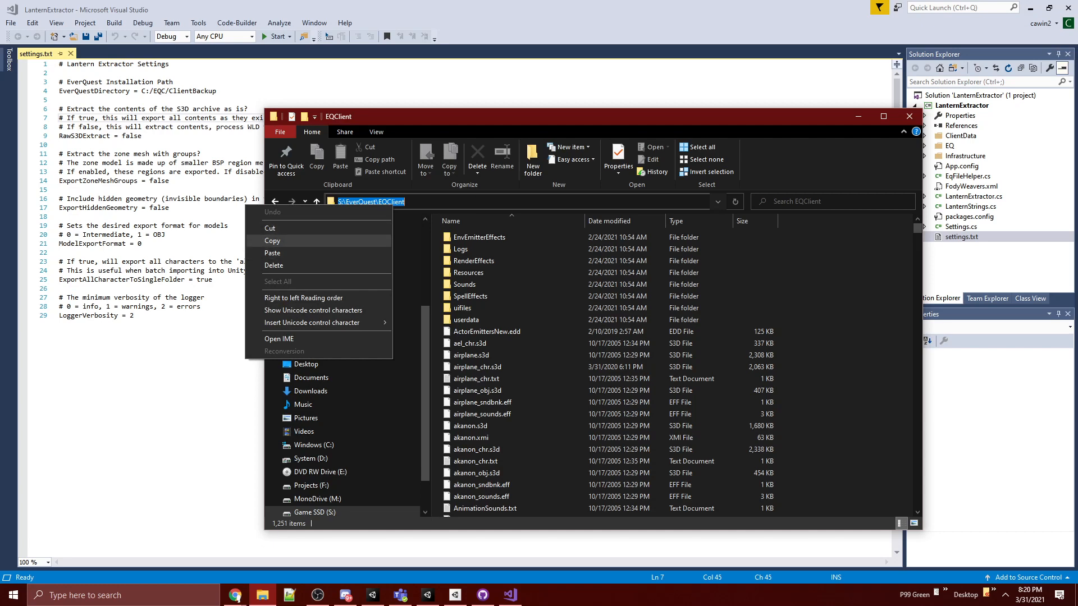
left_click(272, 240)
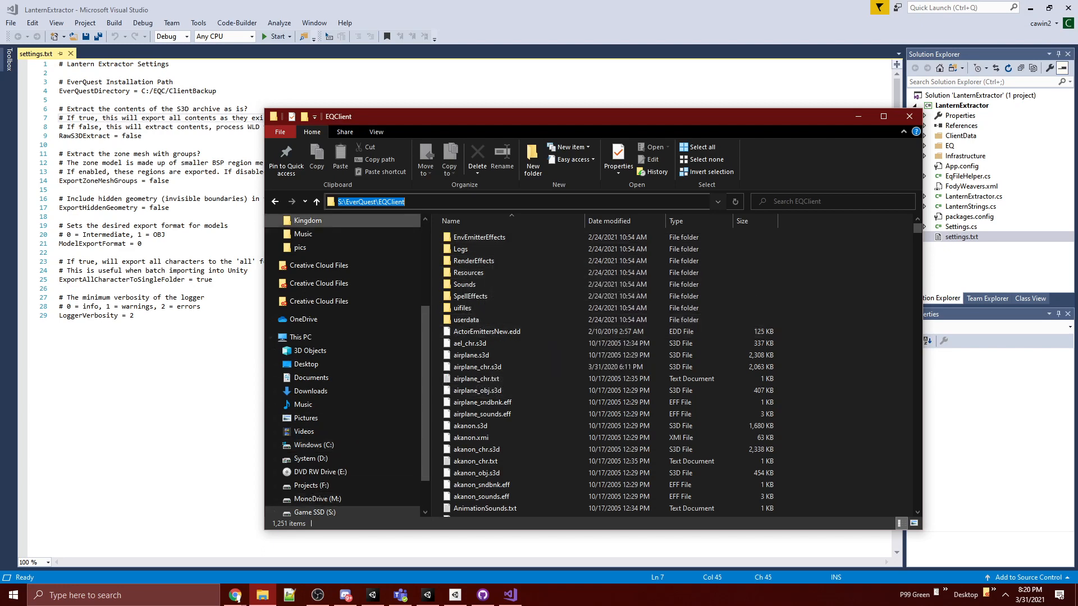
key("alt+Left")
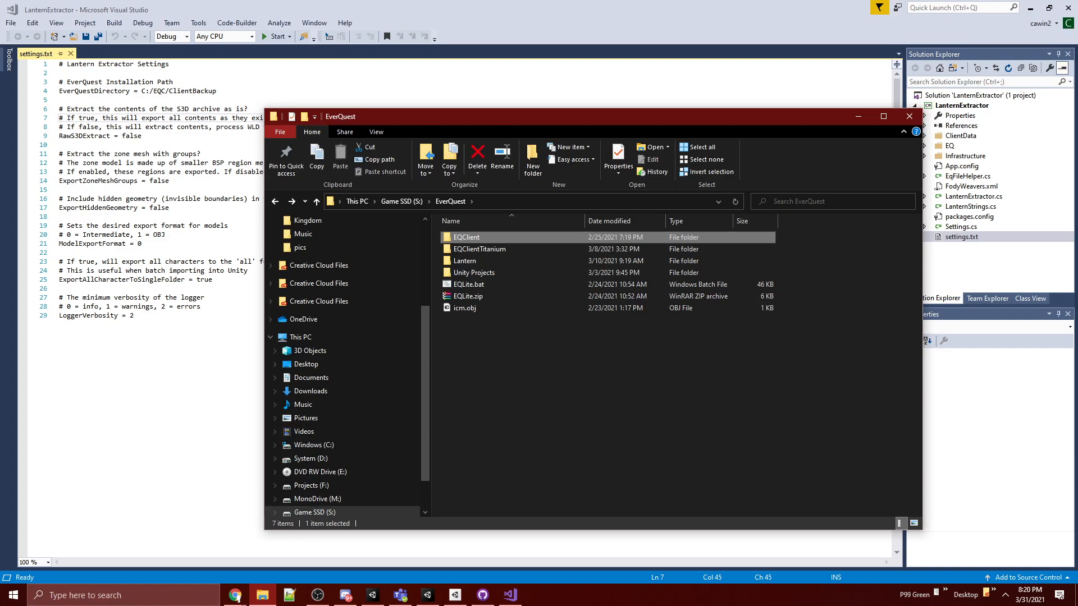
Step: Switch to Chrome, search Google in a new tab for "p99 third p-arty", and open the Project 1999 Wiki's Players:Technical page
left_click(235, 595)
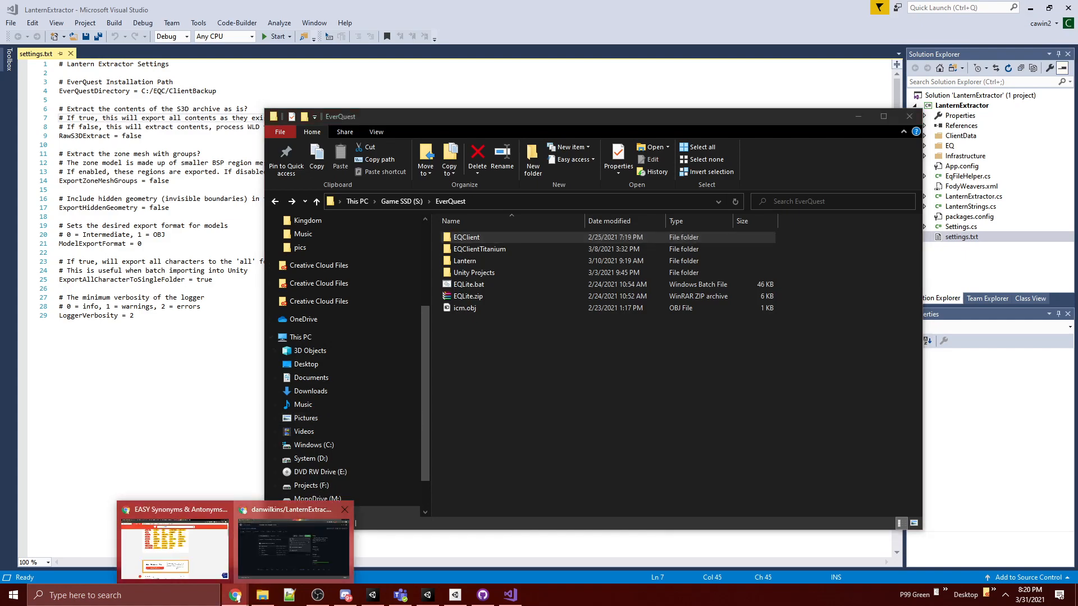
left_click(293, 547)
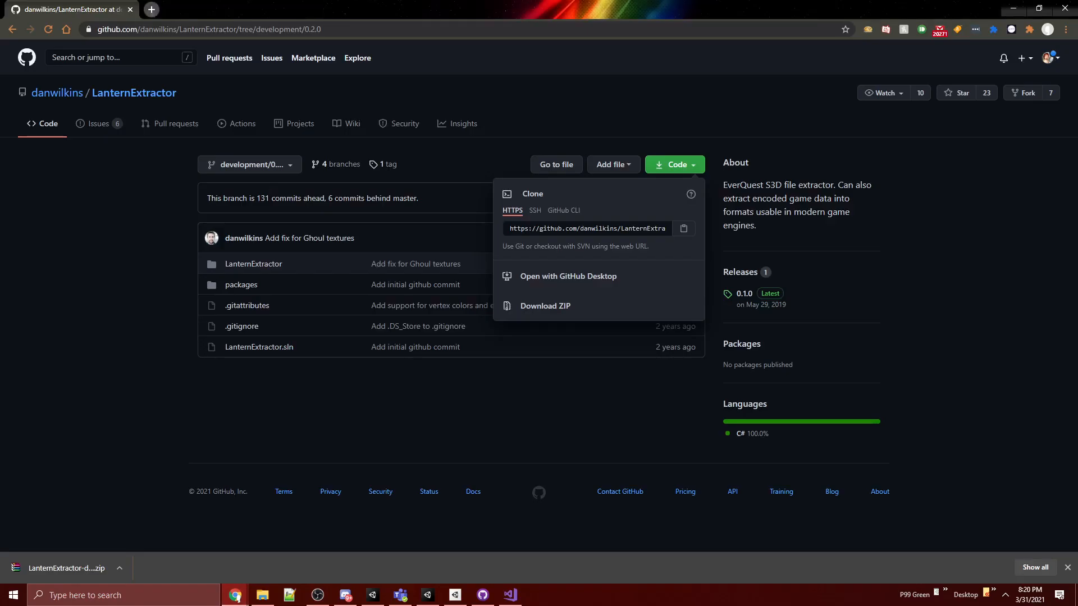
left_click(152, 9)
type("p99 third p-ar")
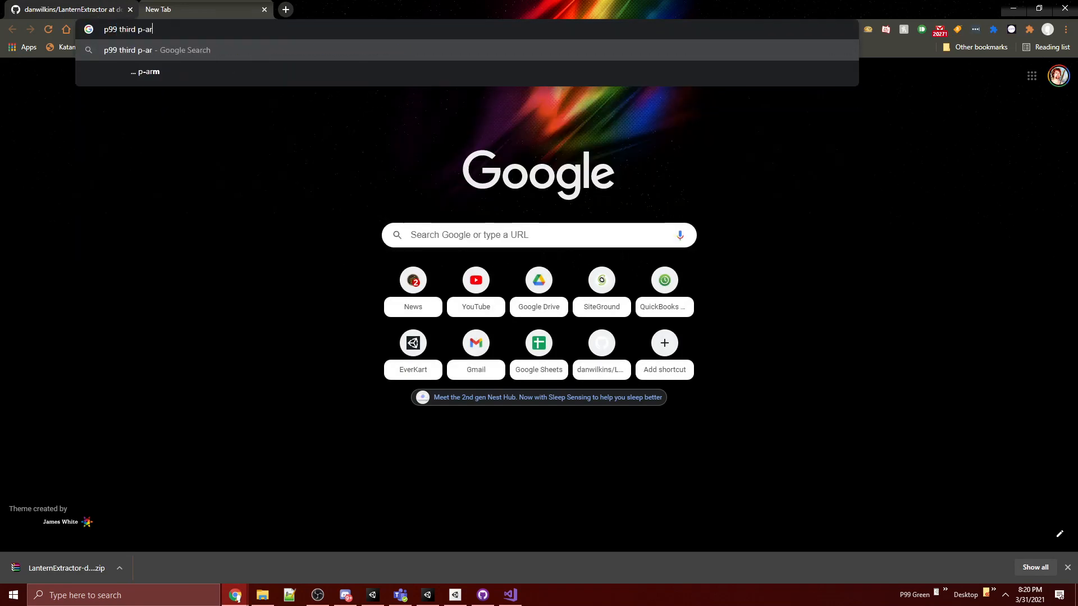
type("ty")
key("Return")
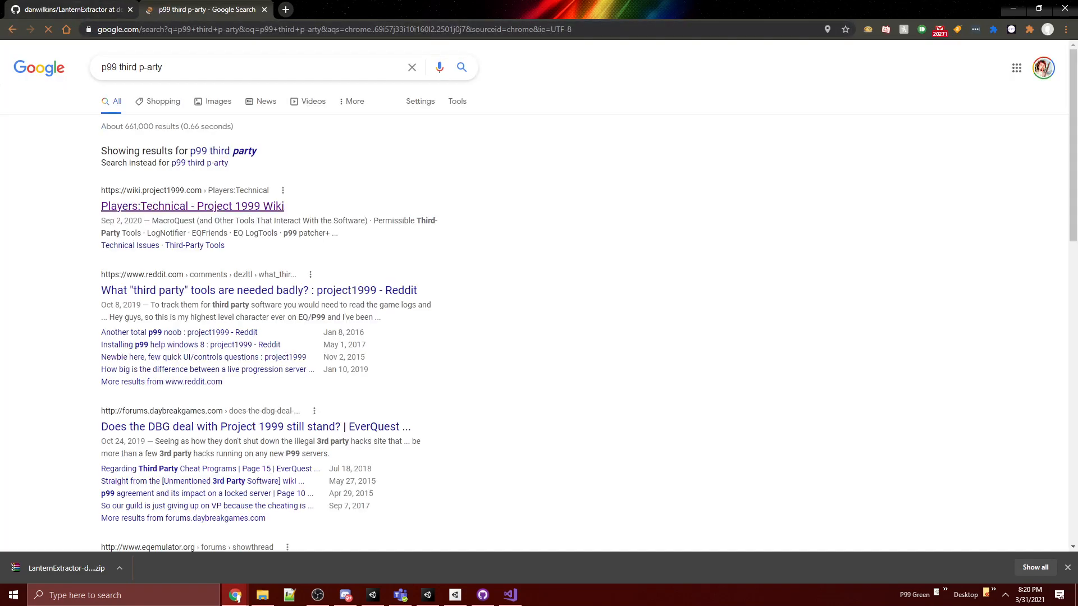
left_click(192, 206)
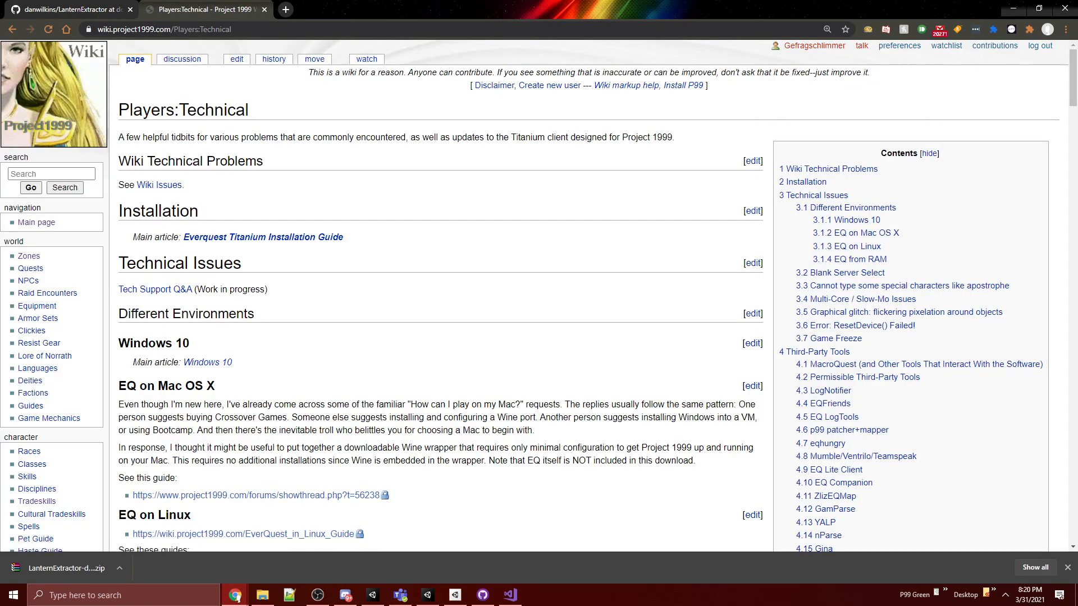
Step: Find the EQ Lite Client section on the wiki page, view its linked forum guide, and minimize the browser
scroll(539, 292, "down", 10)
scroll(539, 292, "down", 12)
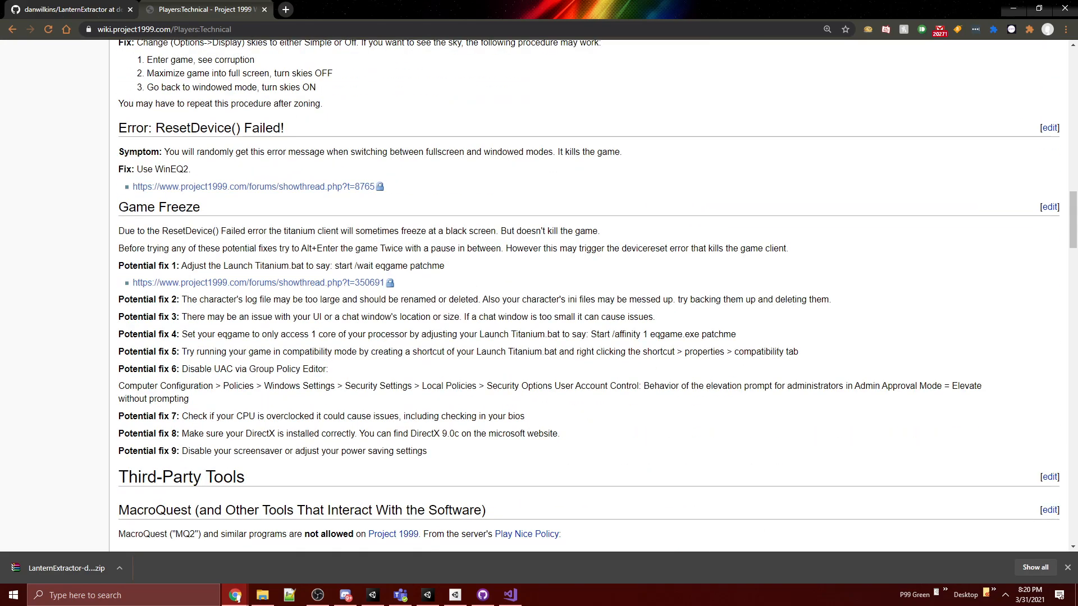
scroll(539, 292, "down", 12)
scroll(258, 466, "down", 10)
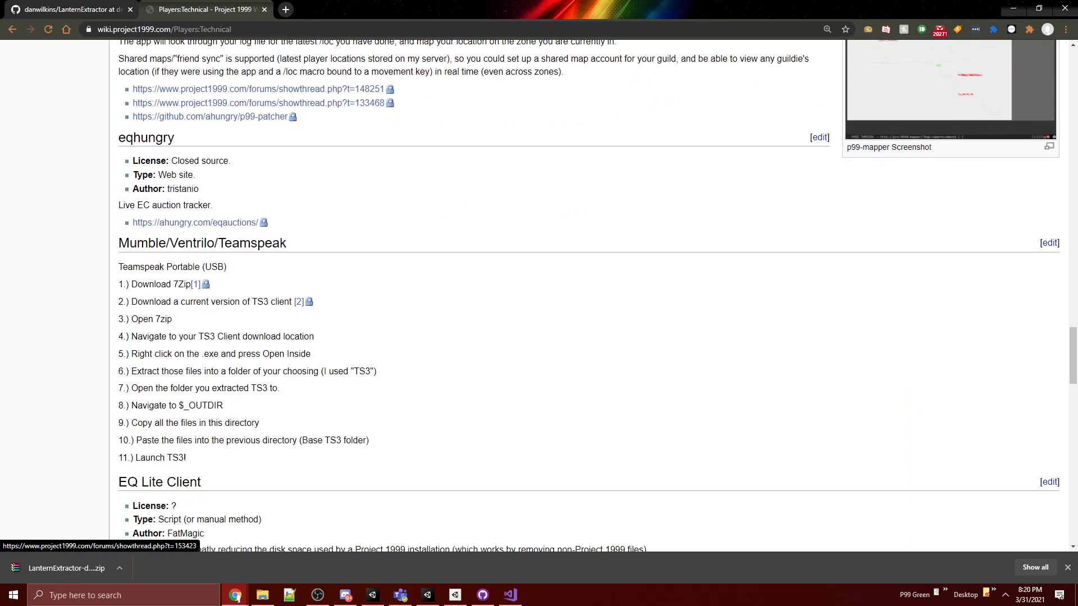
scroll(252, 230, "down", 6)
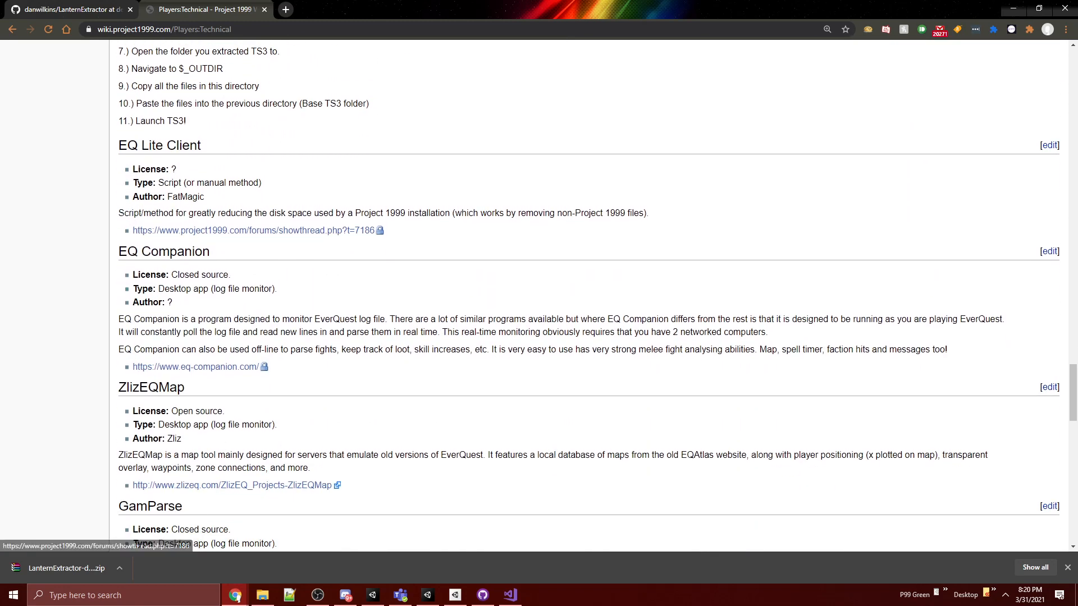
left_click_drag(119, 146, 202, 146)
left_click(203, 147)
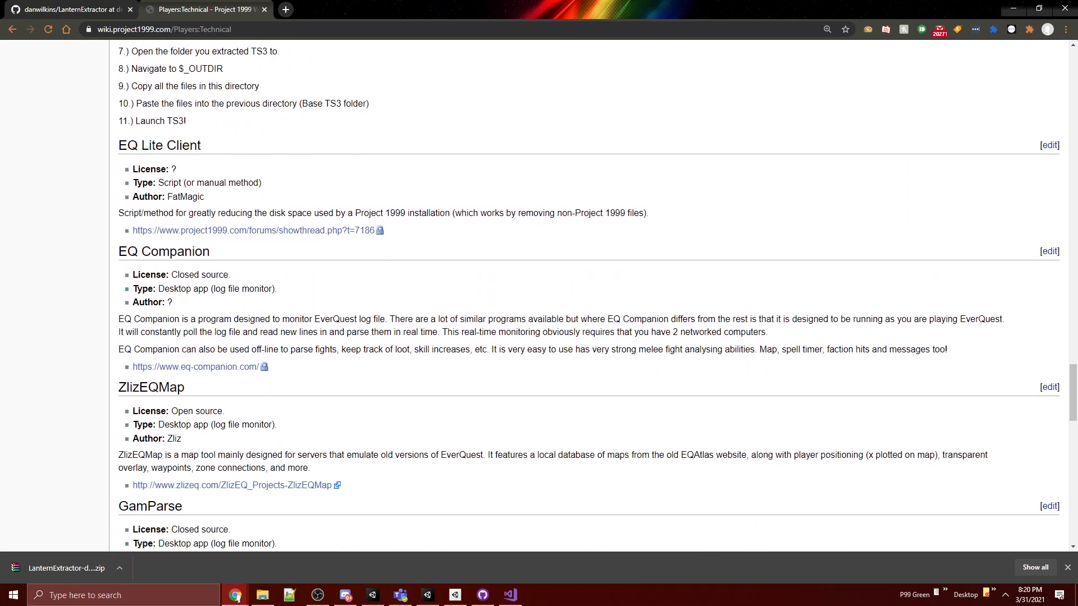
left_click(253, 230)
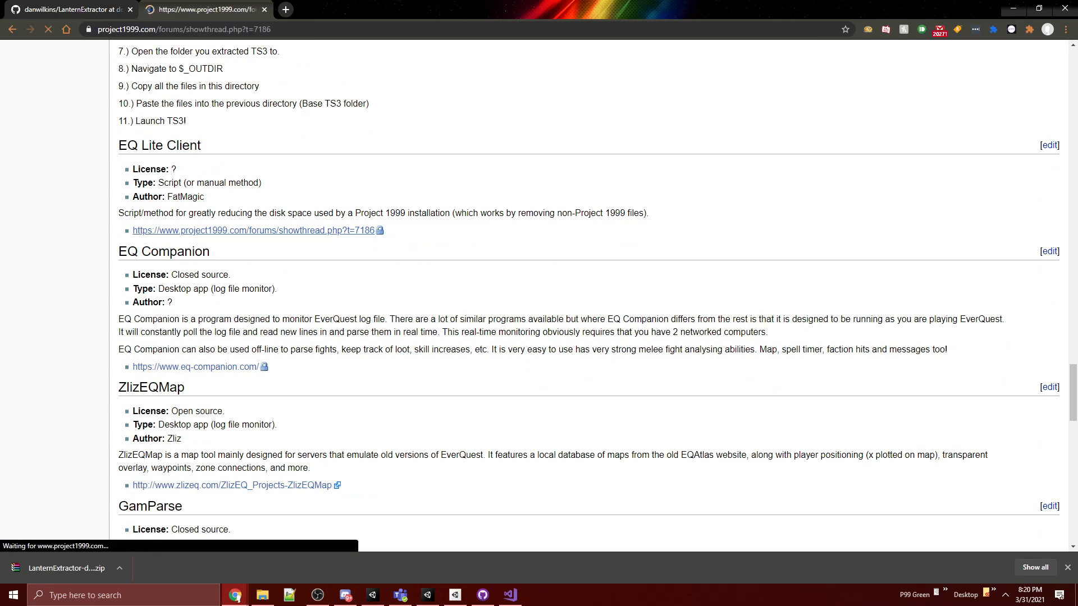
scroll(185, 389, "down", 2)
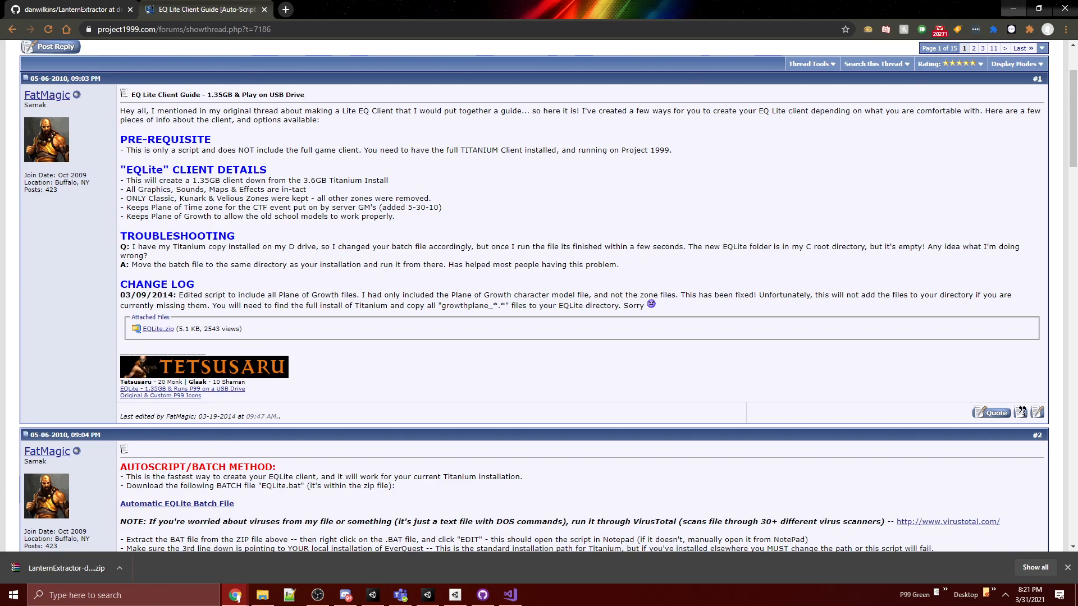
left_click(1014, 8)
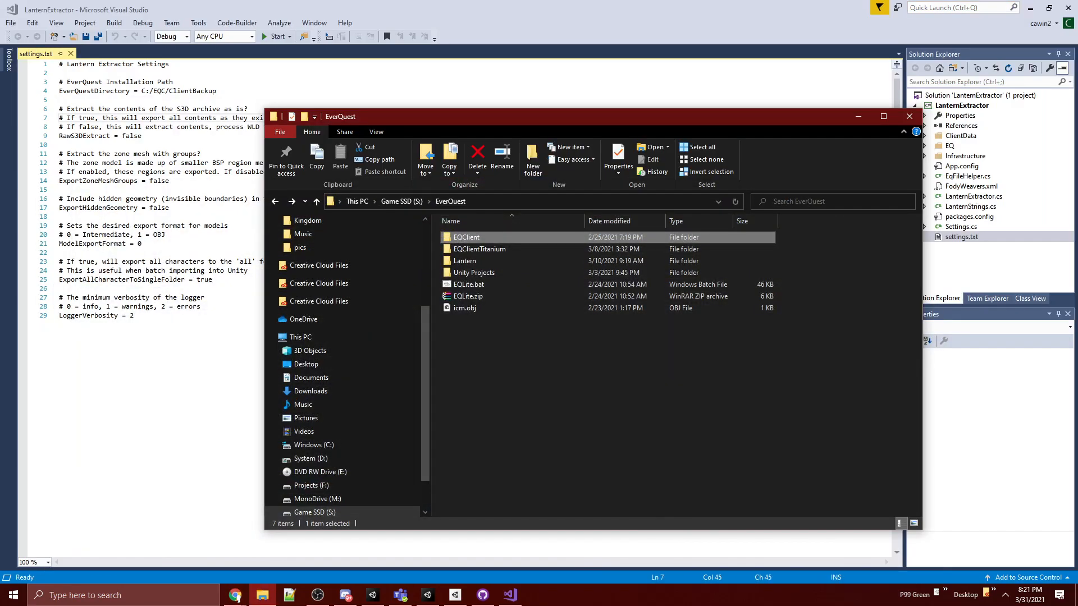
Step: Compare the folder sizes of EQClientTitanium and EQClient in their properties, closing each without changes
left_click(479, 250)
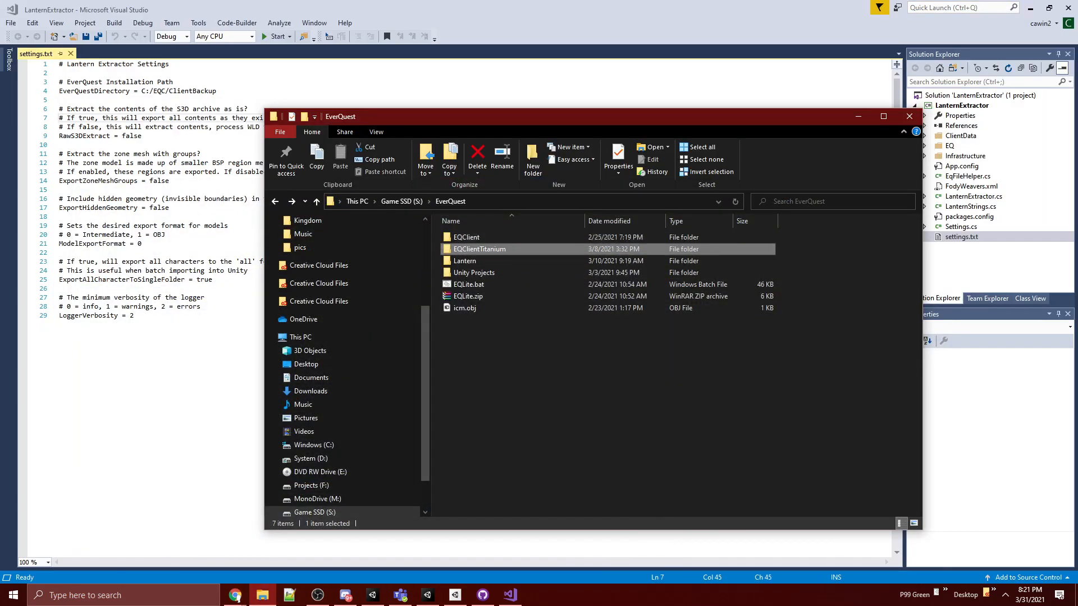
right_click(474, 249)
left_click(315, 574)
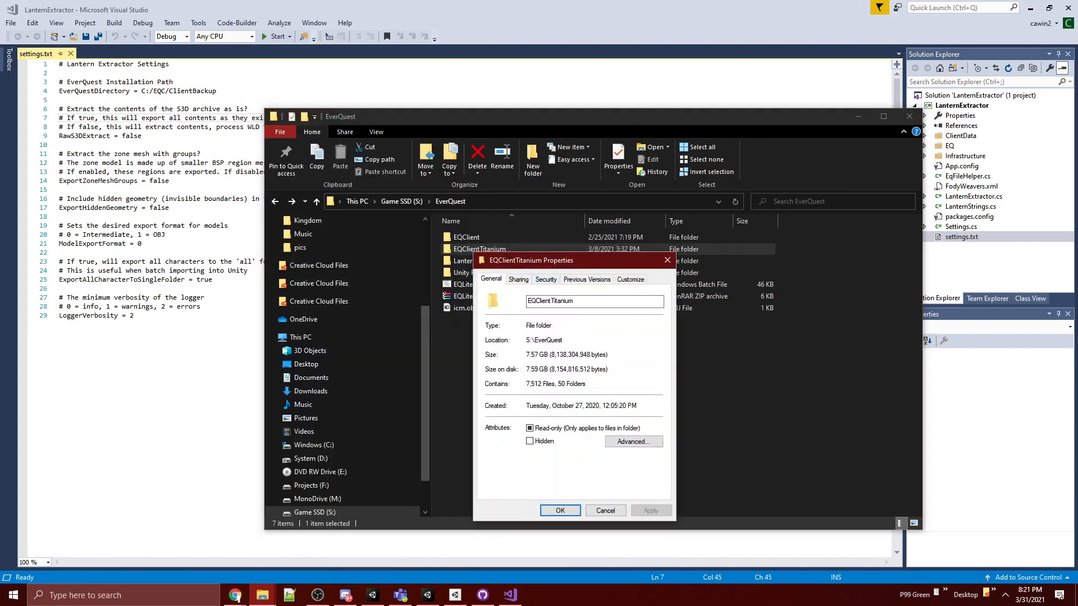
left_click(606, 510)
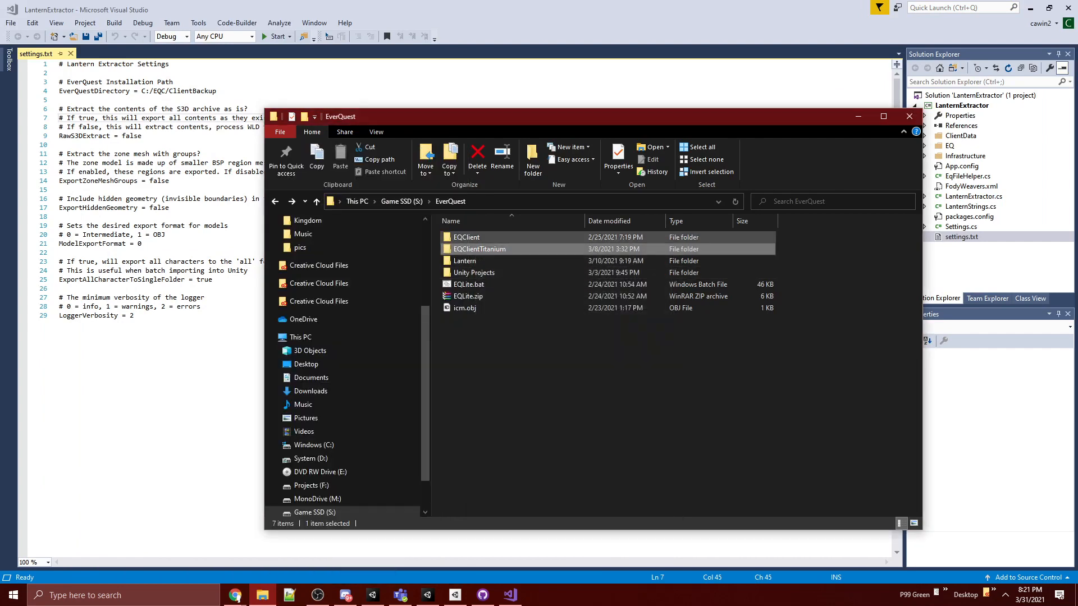
right_click(460, 237)
left_click(289, 574)
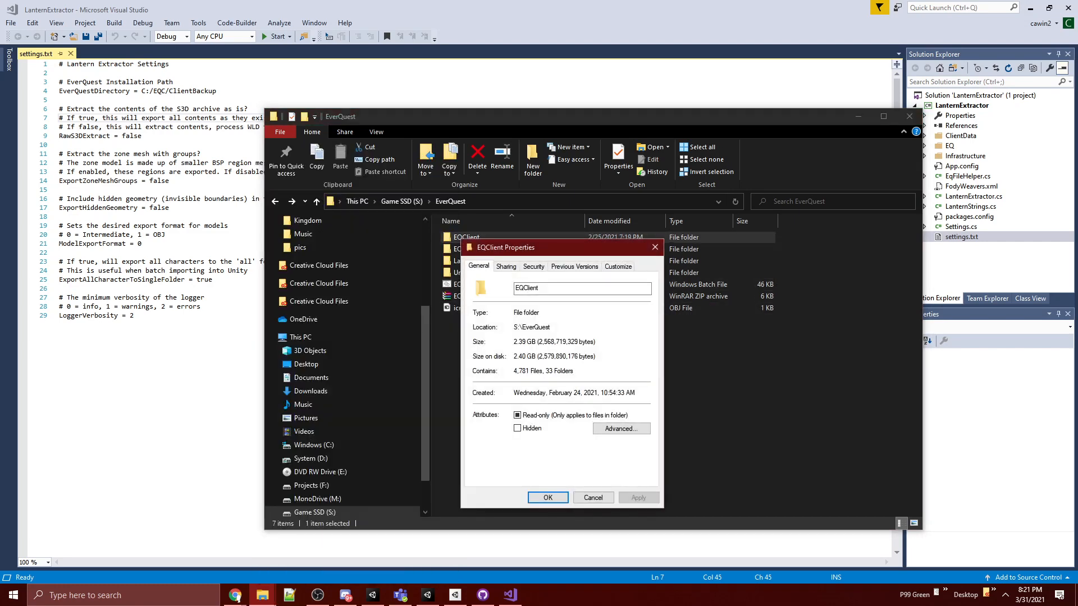
left_click(593, 498)
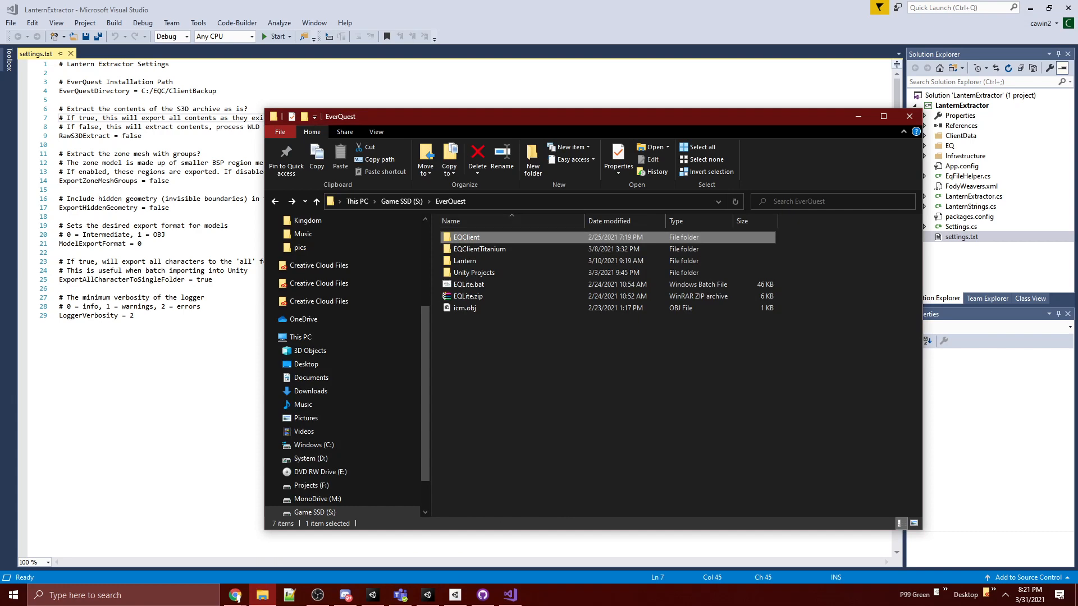
Step: Copy the full path of the EQClient folder and set EverQuestDirectory in settings.txt to S:\EverQuest\EQClient
key("Return")
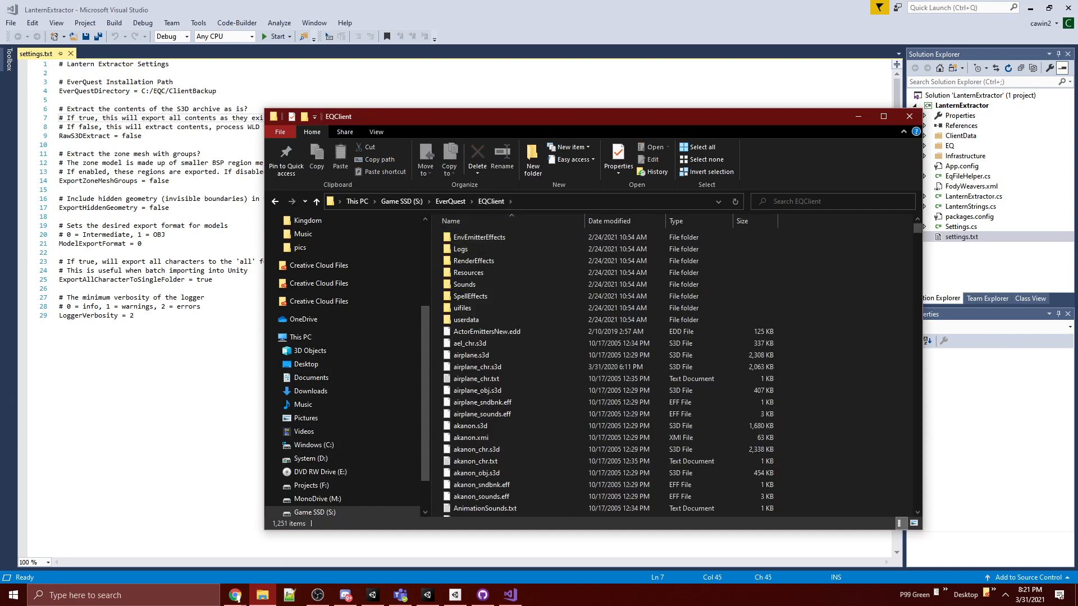
key("alt+d")
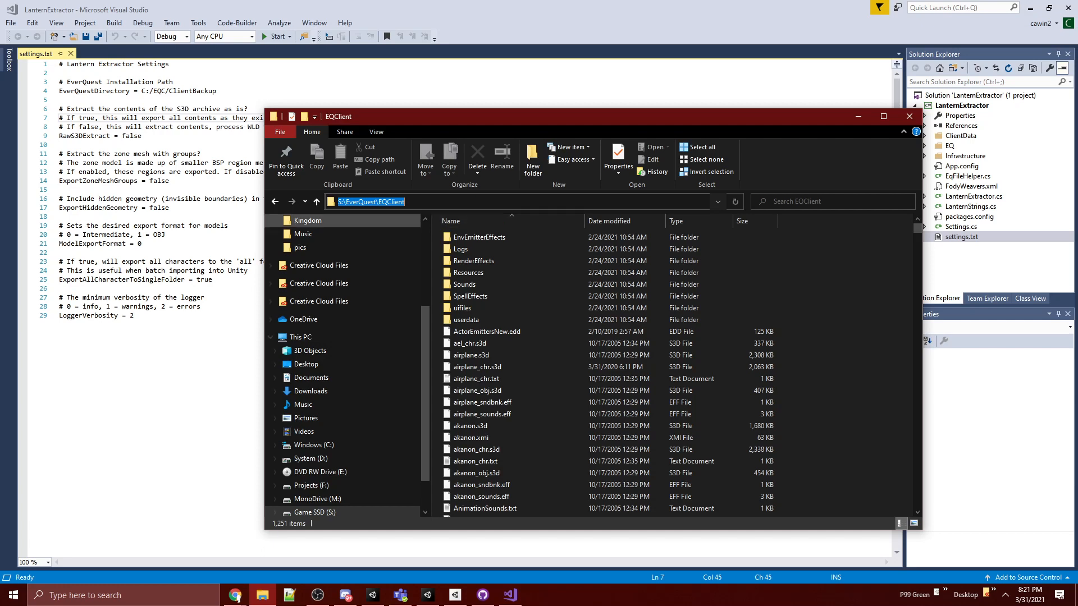
left_click(218, 91)
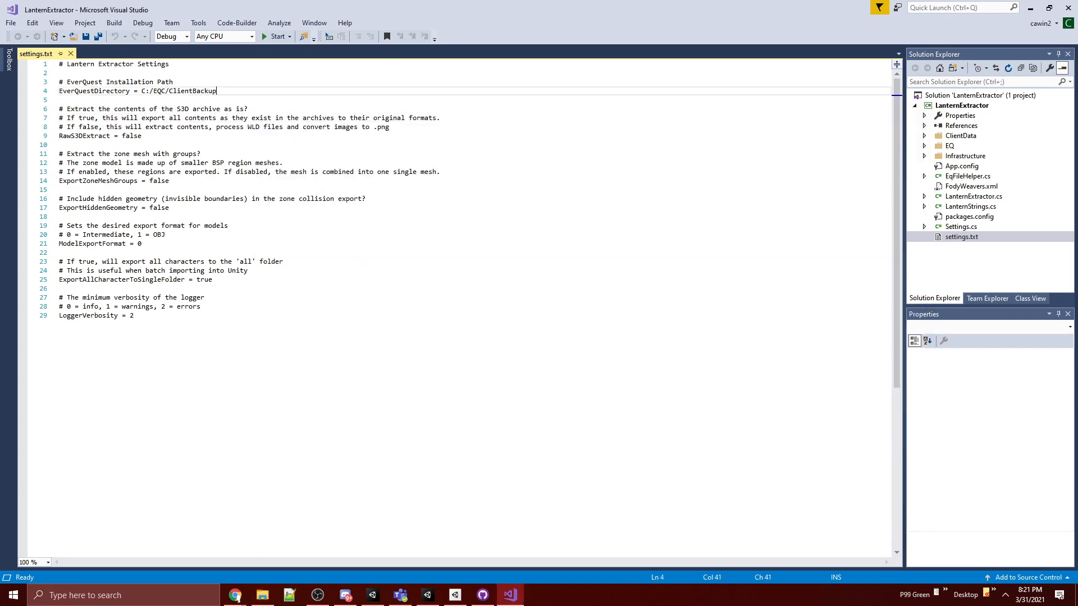
left_click_drag(218, 90, 141, 91)
type("S:\\EverQuest\\EQClient")
Step: Change the backslashes in the EverQuestDirectory path to forward slashes so it reads S:/EverQuest/EQClient
left_click(149, 91)
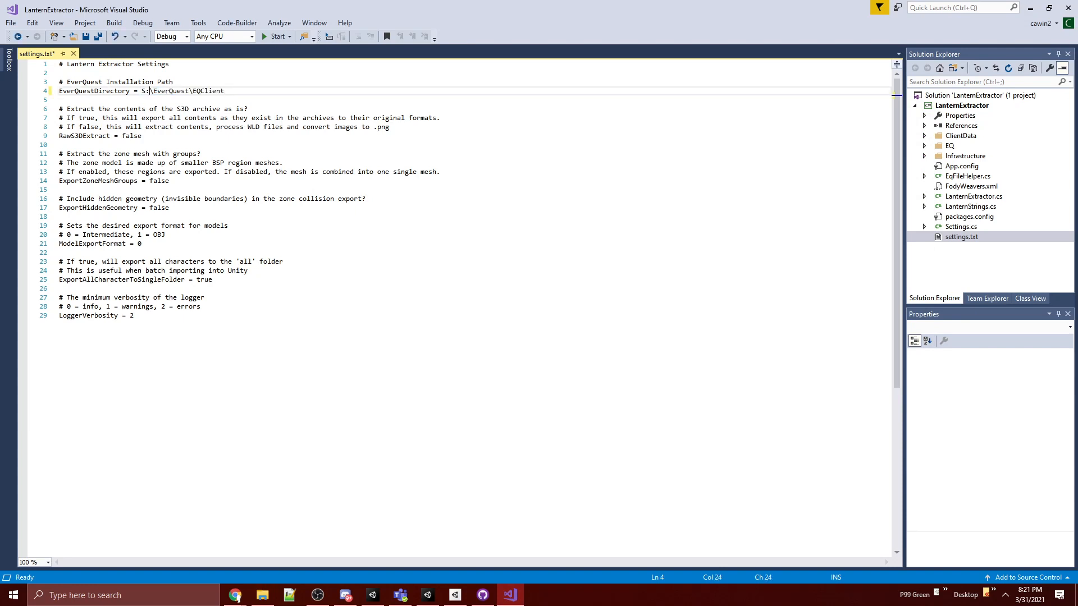
key("Delete")
type("/")
key("BackSpace")
type("/")
Step: Review the remaining export options in settings.txt, from RawS3DExtract through ExportAllCharacterToSingleFolder
key("Down")
key("Down")
key("Down")
key("Down")
key("Down")
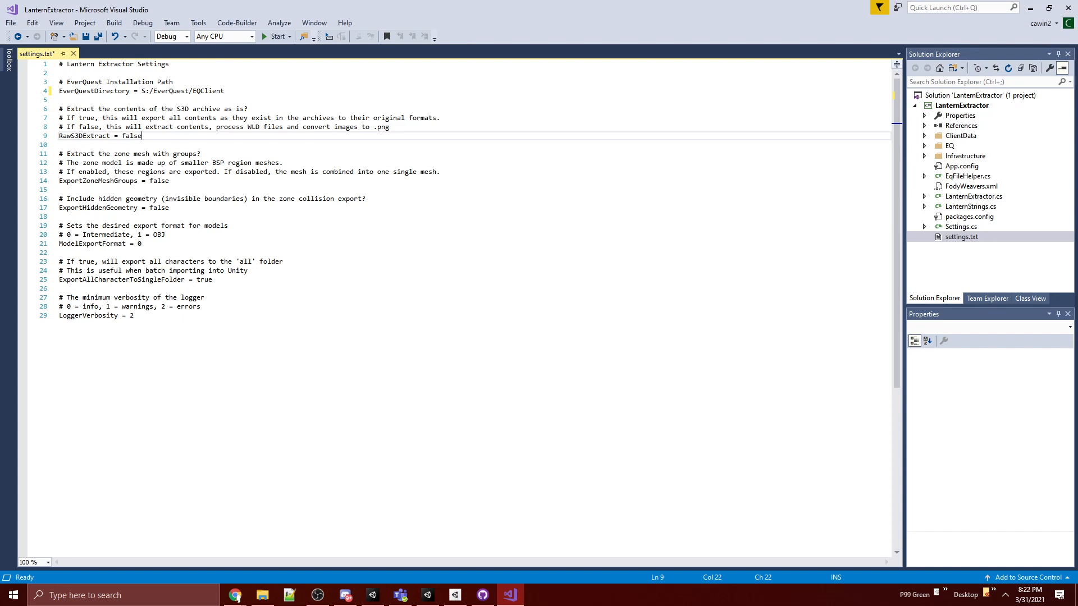
key("Down")
key("Down")
key("Down")
key("Down")
key("Down")
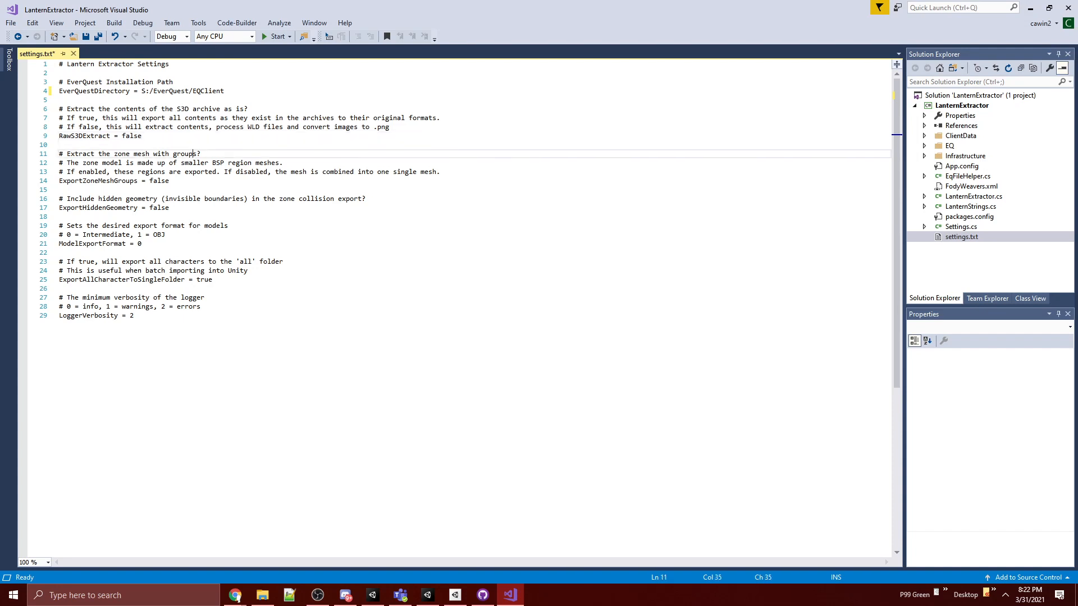
key("End")
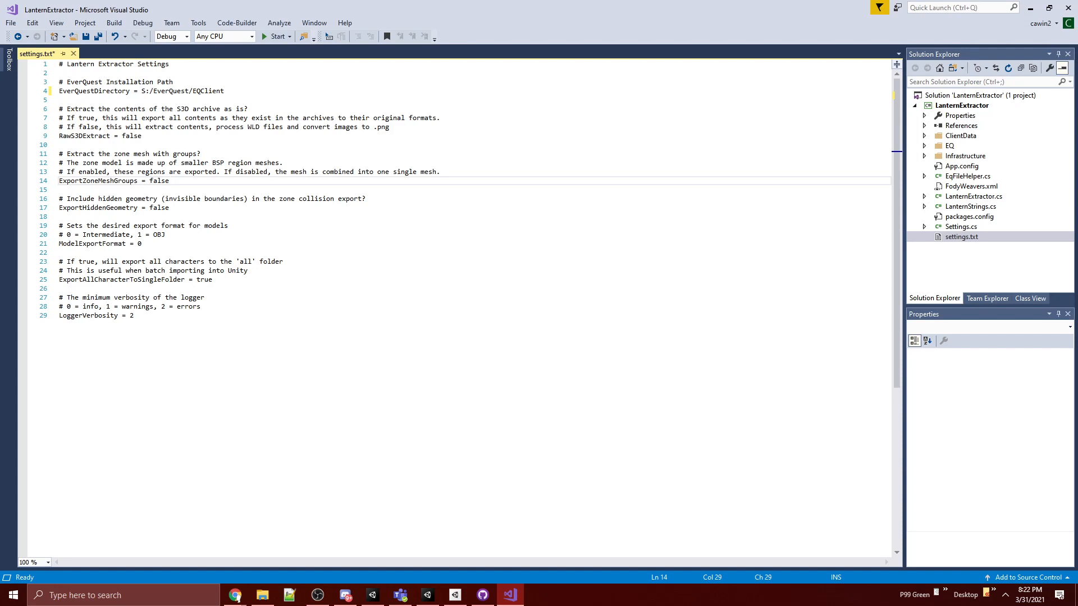
key("Down")
key("Down")
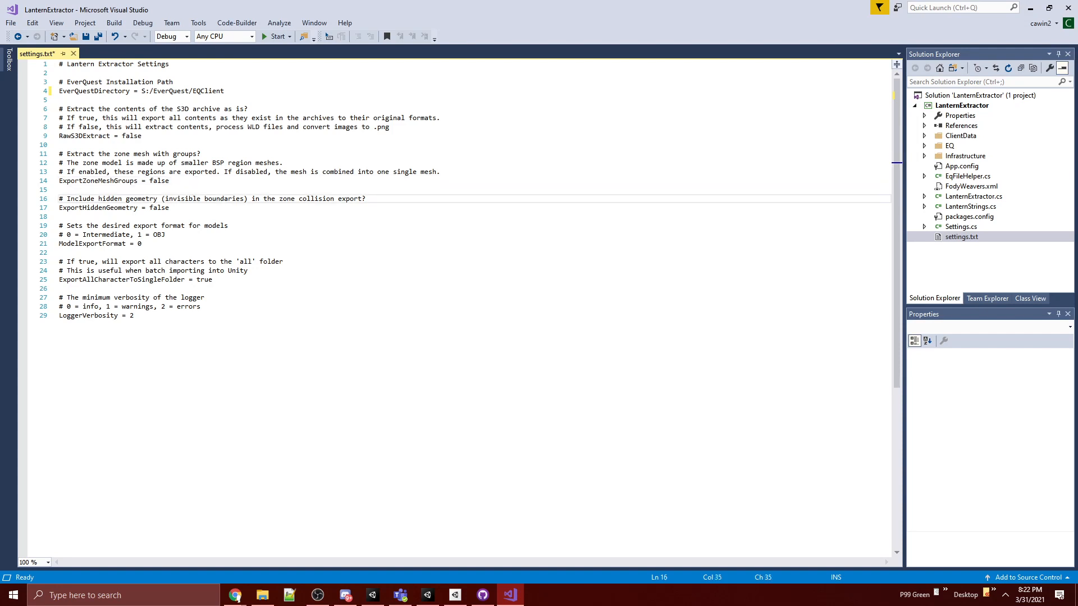
key("Down")
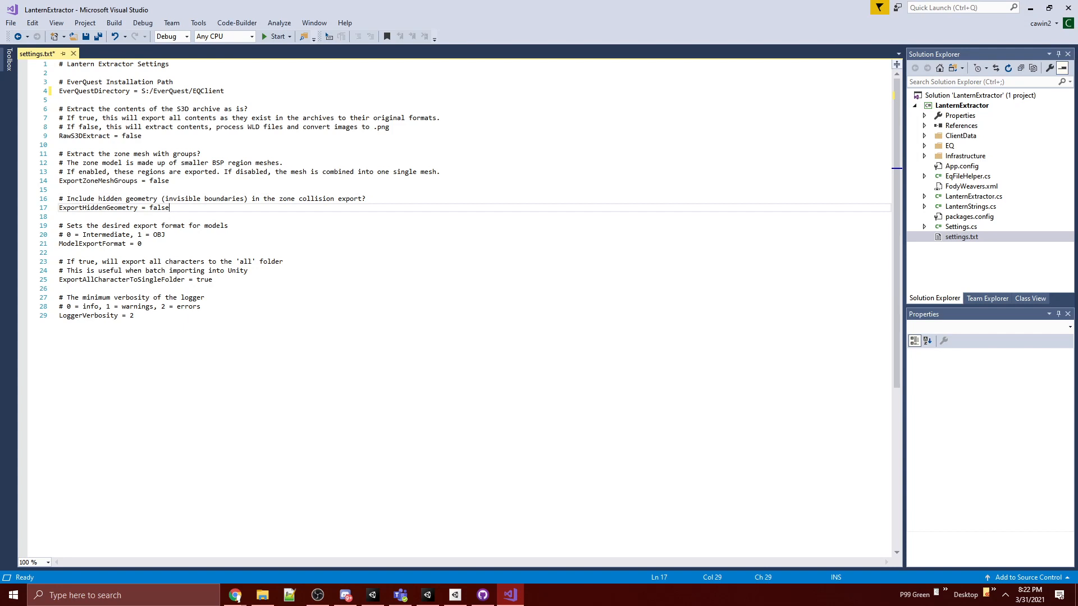
key("Down")
key("Down")
key("Down")
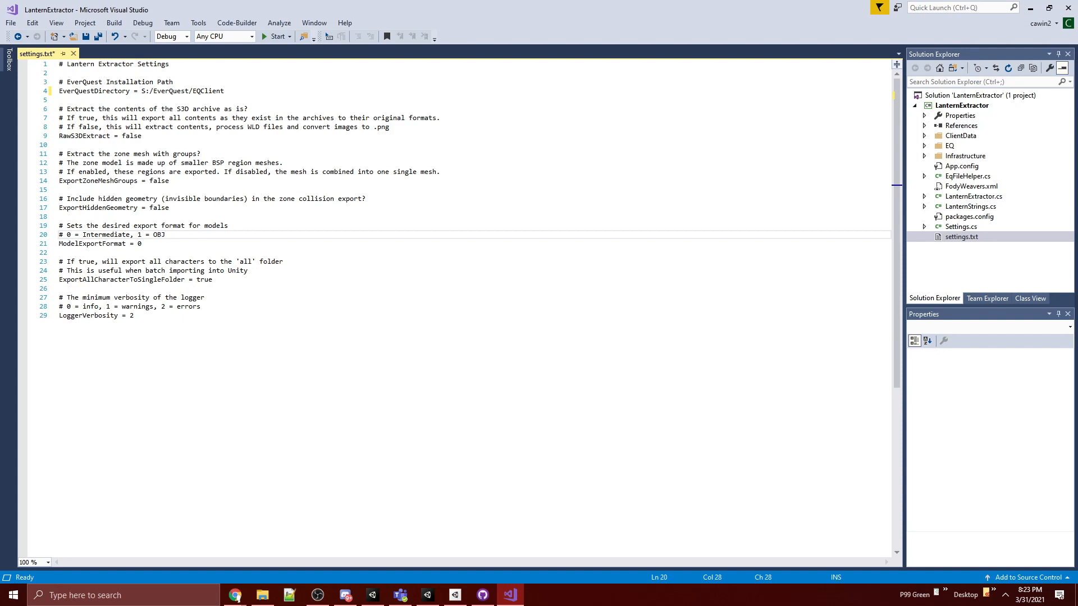
key("Down")
key("Down")
key("Down")
key("Down")
key("Down")
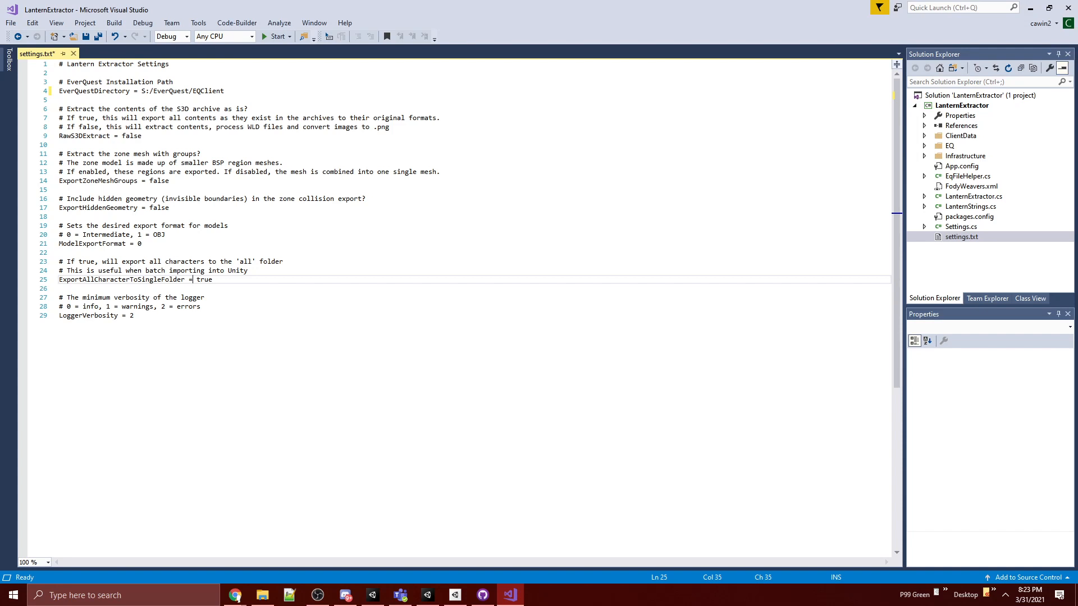
Step: Save settings.txt and build the LanternExtractor solution with the Debug configuration
key("ctrl+s")
left_click(153, 244)
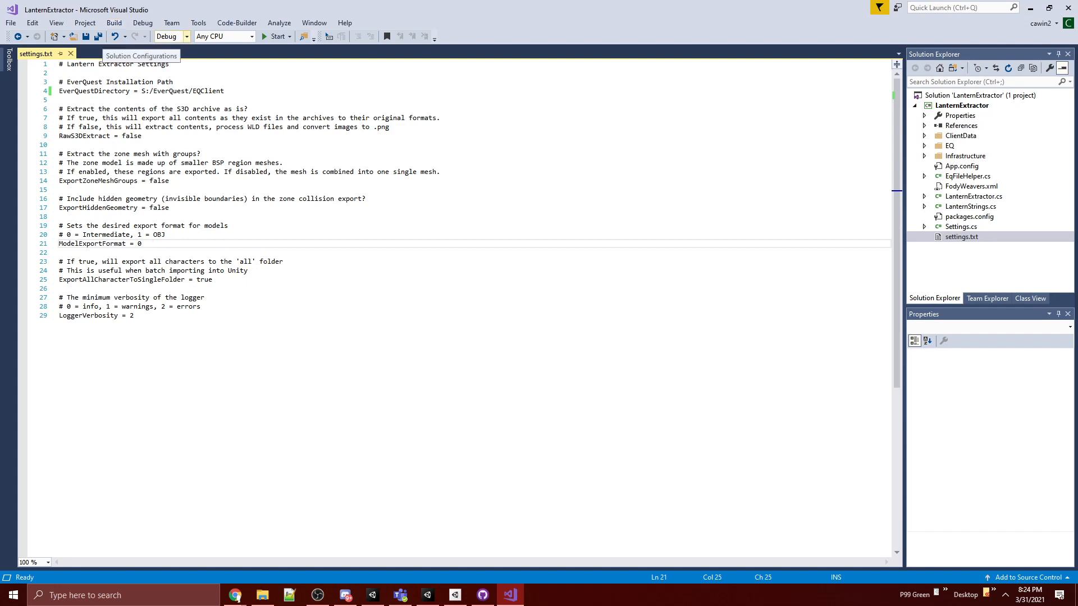
left_click(186, 36)
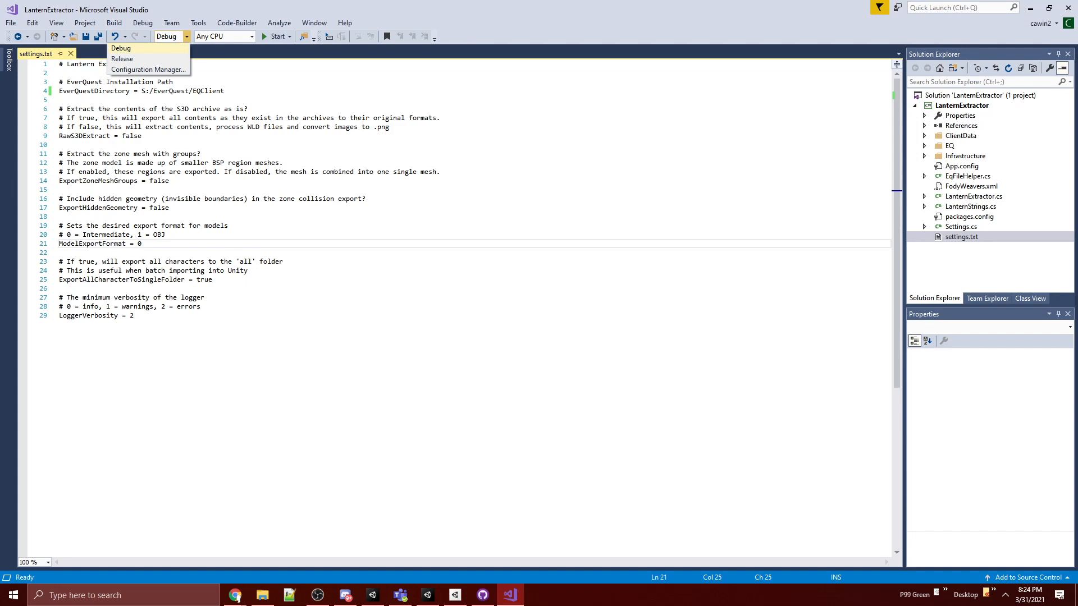
left_click(121, 48)
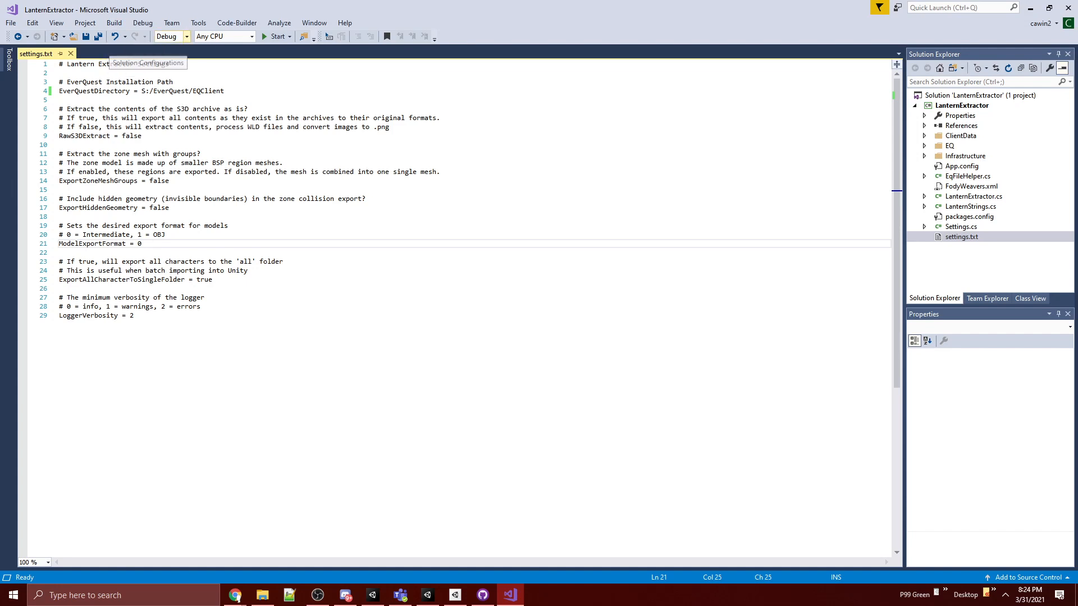
left_click(186, 36)
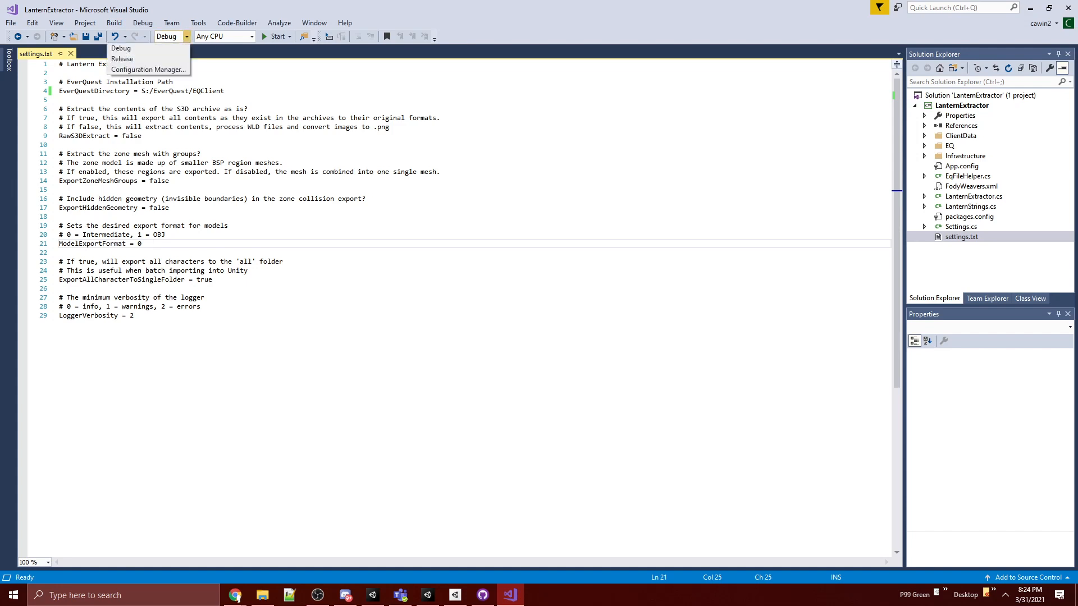
left_click(121, 49)
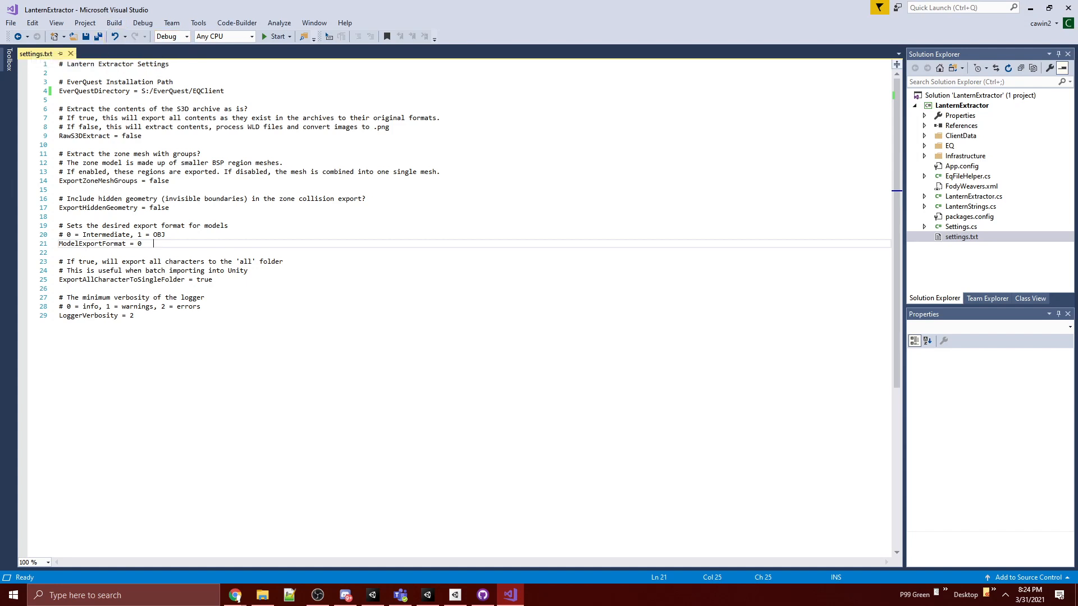
left_click(114, 22)
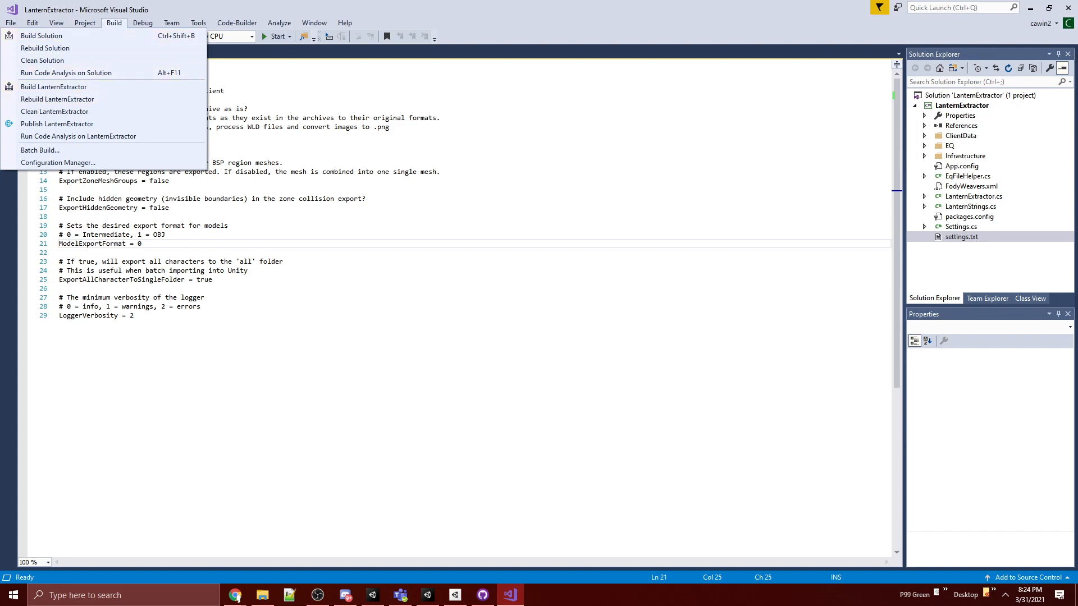
key("Return")
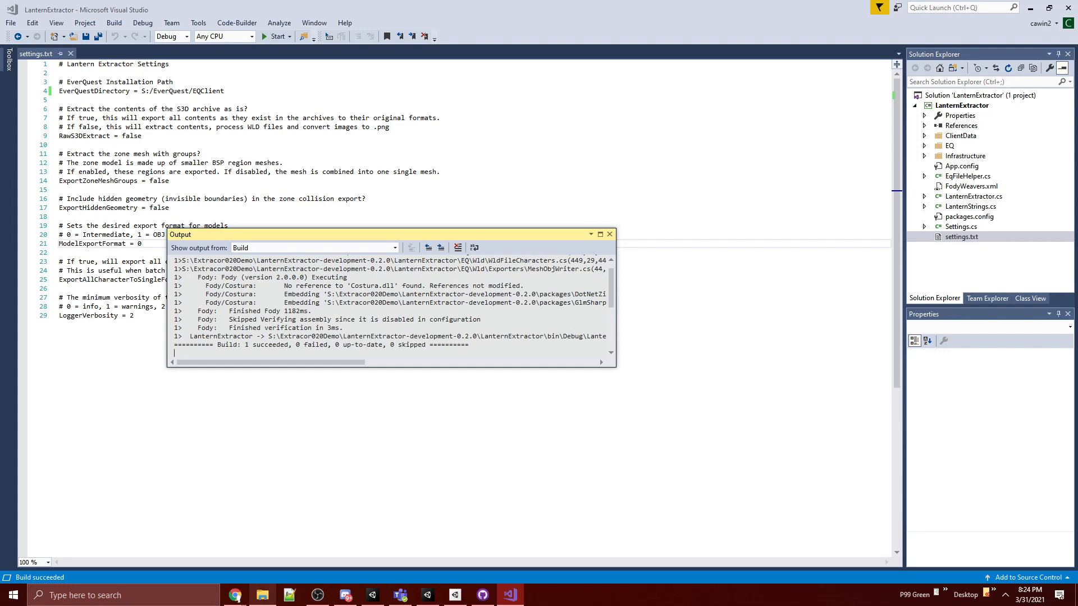
Step: Switch to File Explorer, open Extracor020Demo\LanternExtractor-development-0.2.0\LanternExtractor\bin\Debug on drive S, and select LanternExtractor.exe
left_click(262, 595)
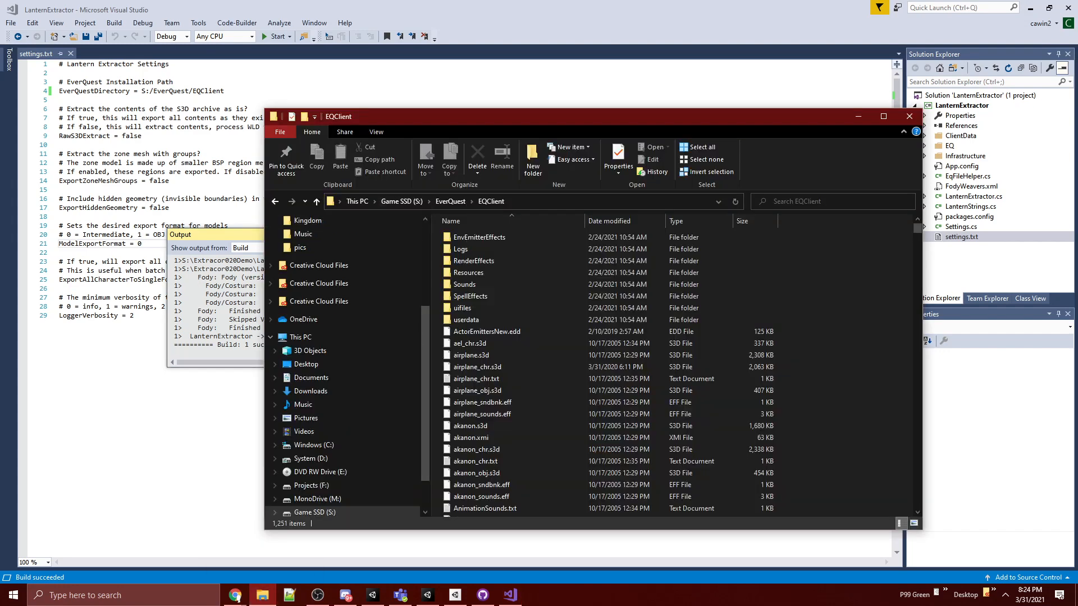
left_click(402, 201)
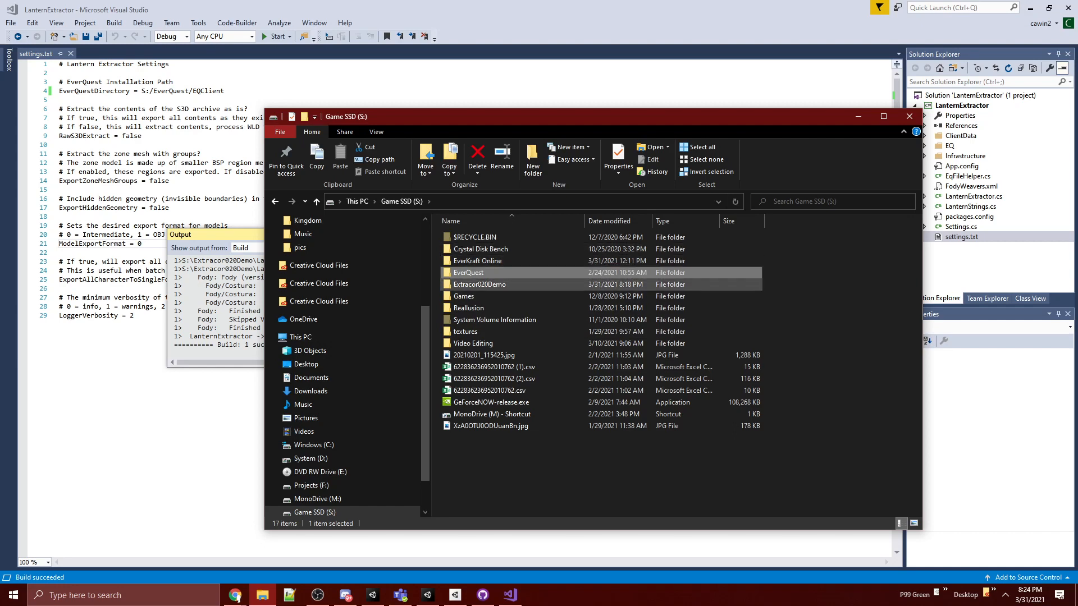
left_click(514, 285)
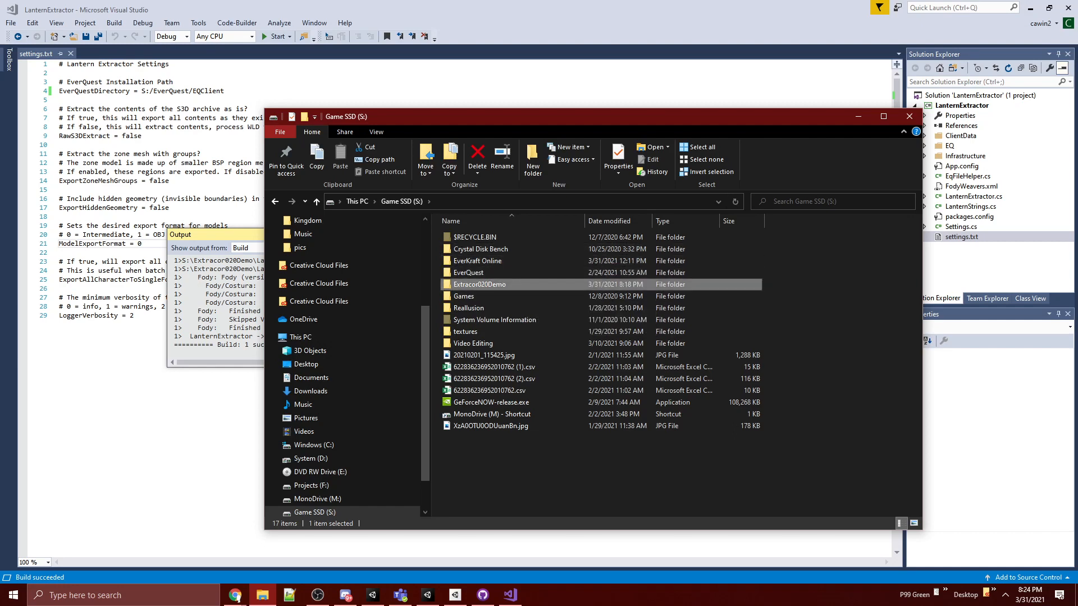
double_click(513, 285)
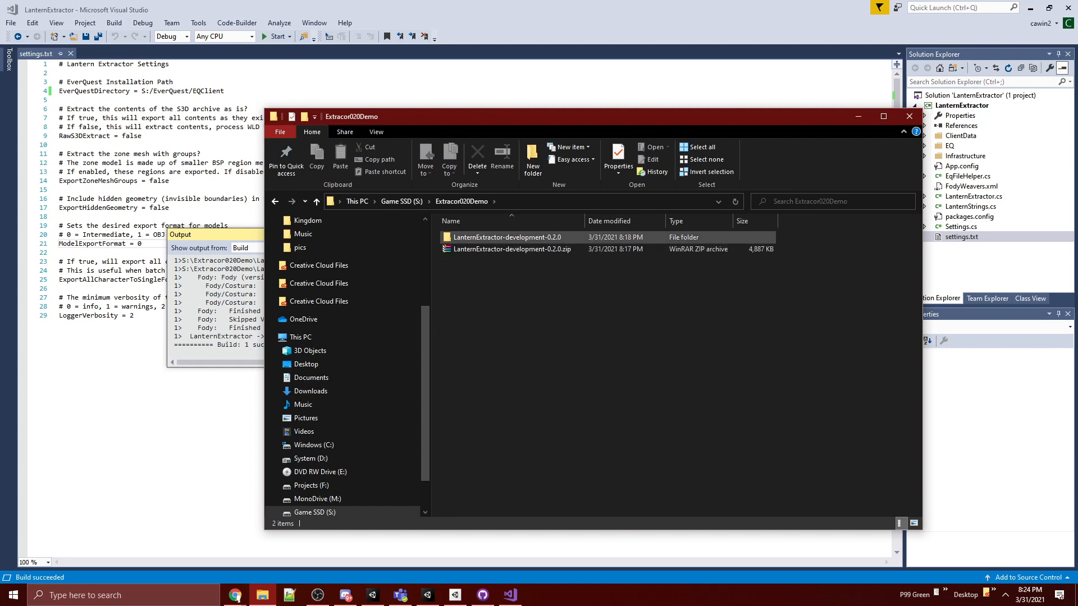
double_click(507, 237)
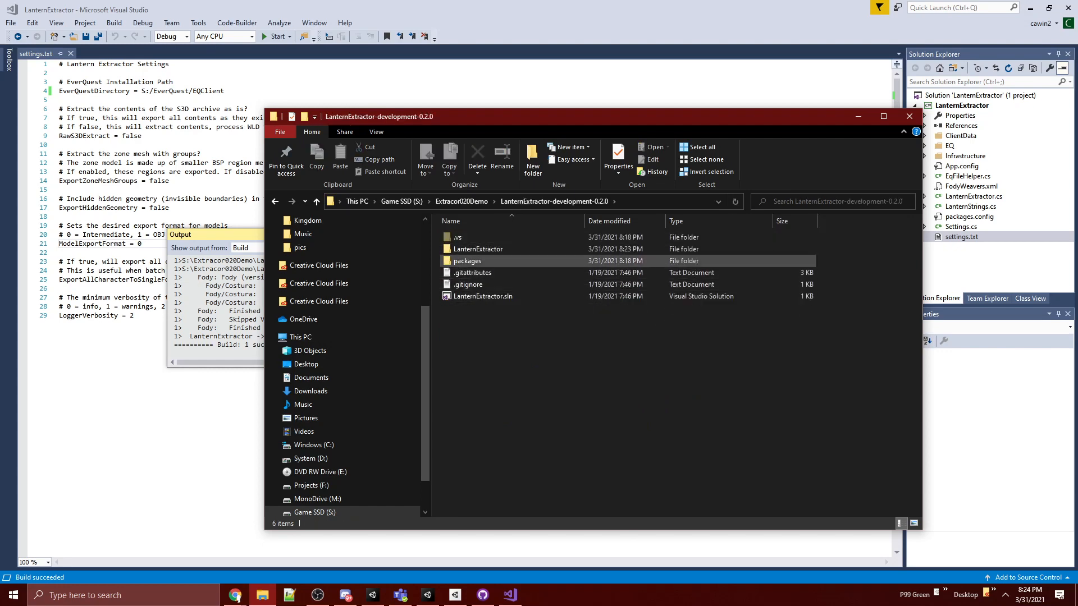
double_click(478, 249)
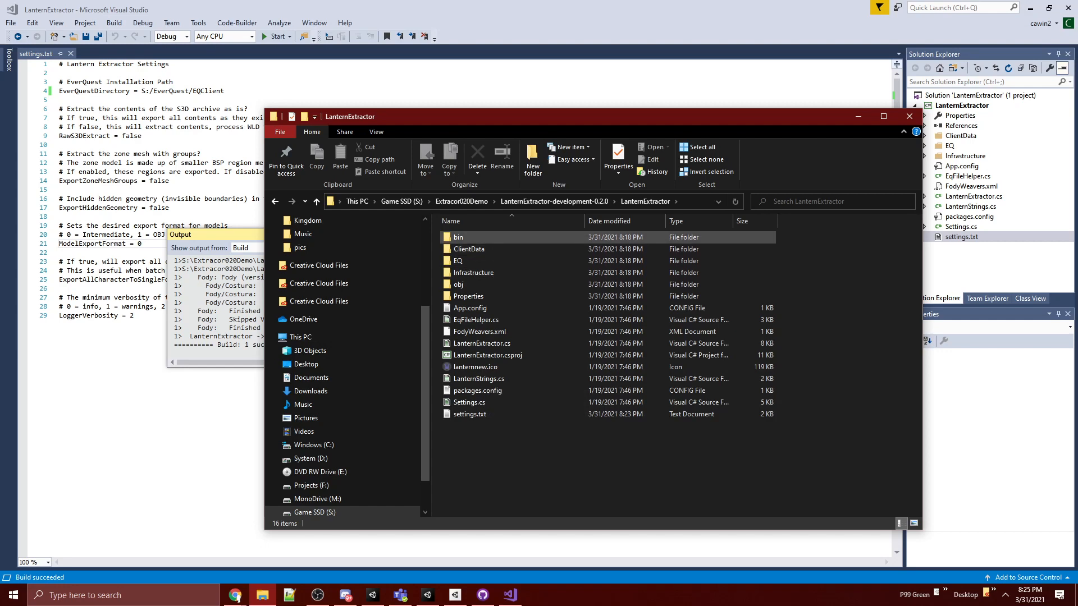
left_click(478, 238)
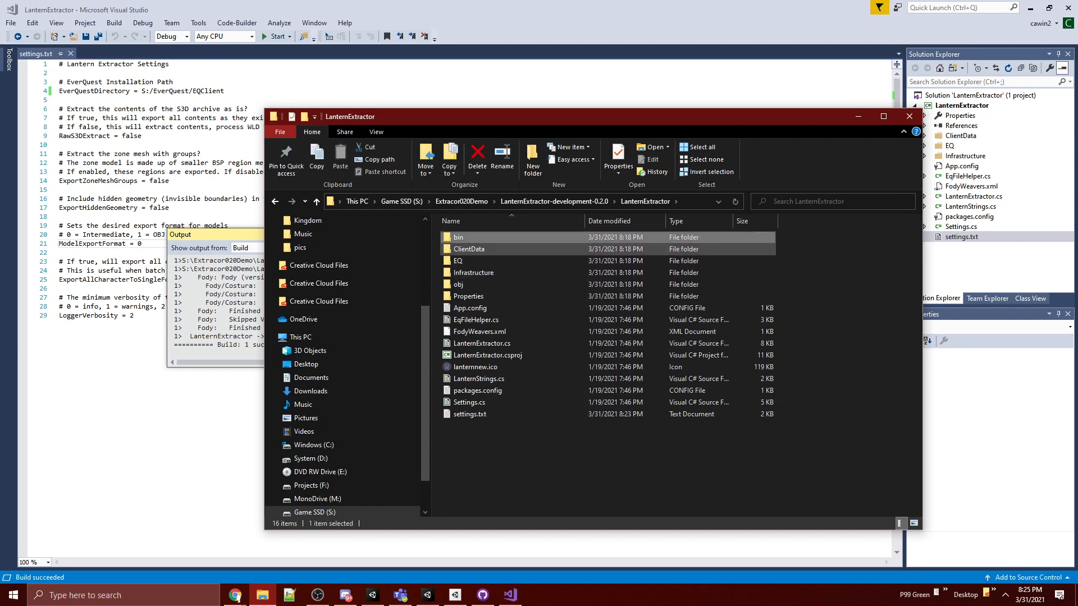
double_click(478, 238)
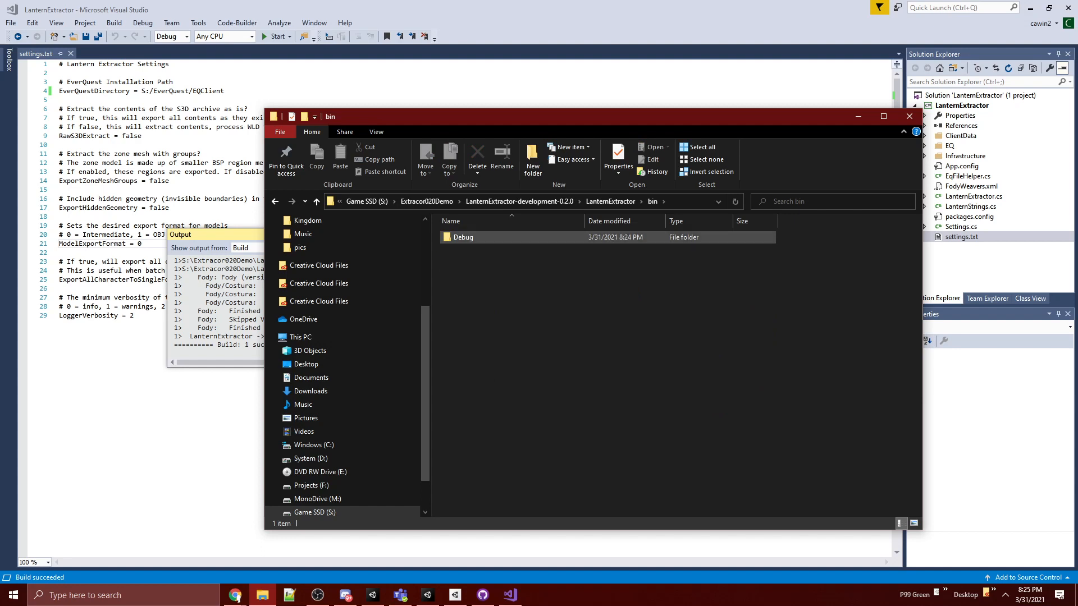
double_click(478, 237)
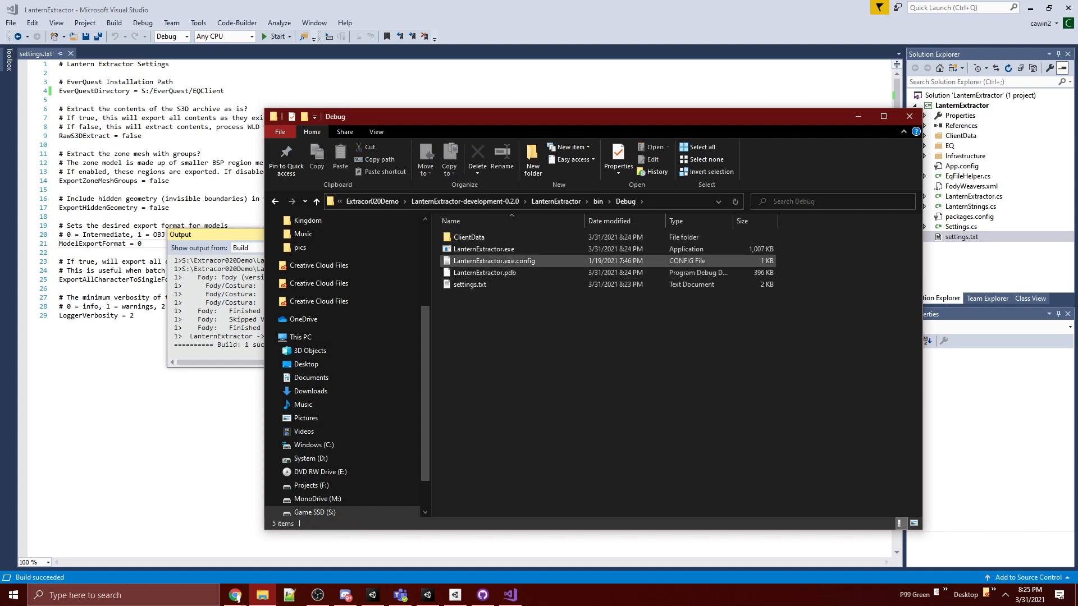
left_click(484, 249)
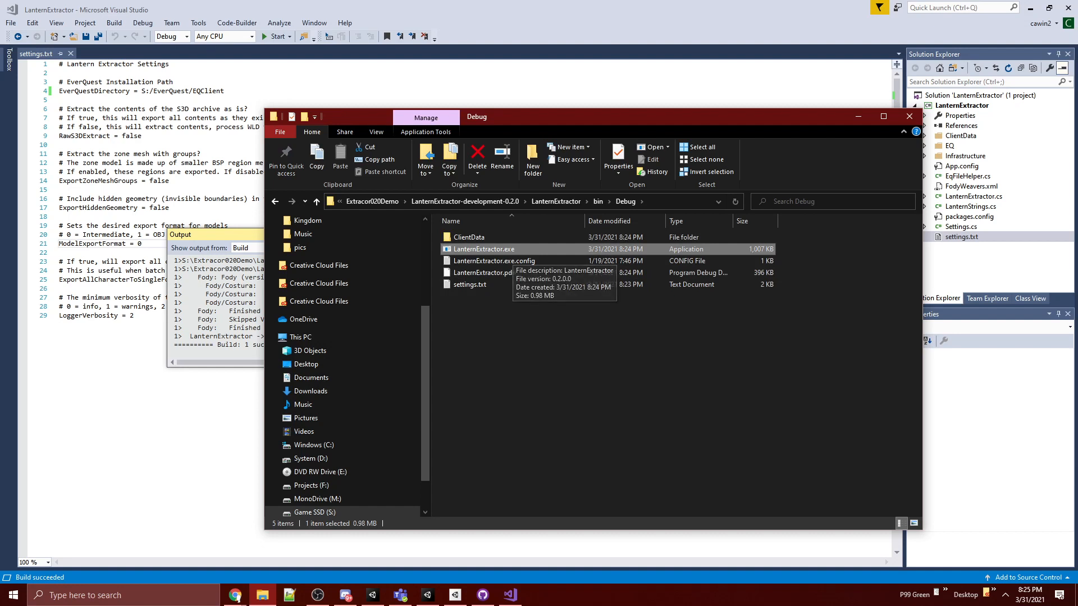
left_click(539, 342)
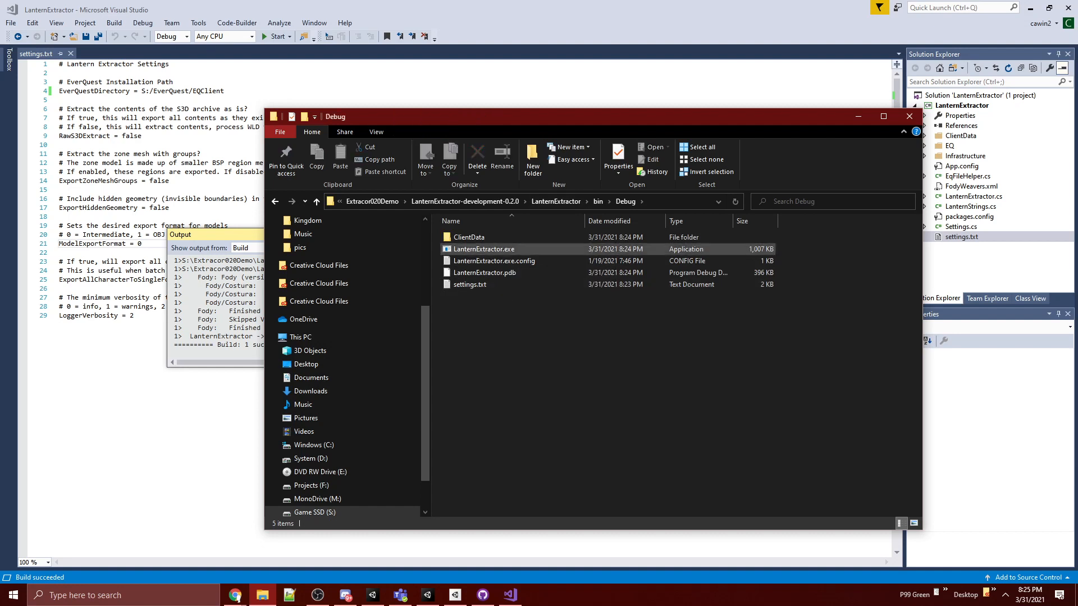
left_click(478, 250)
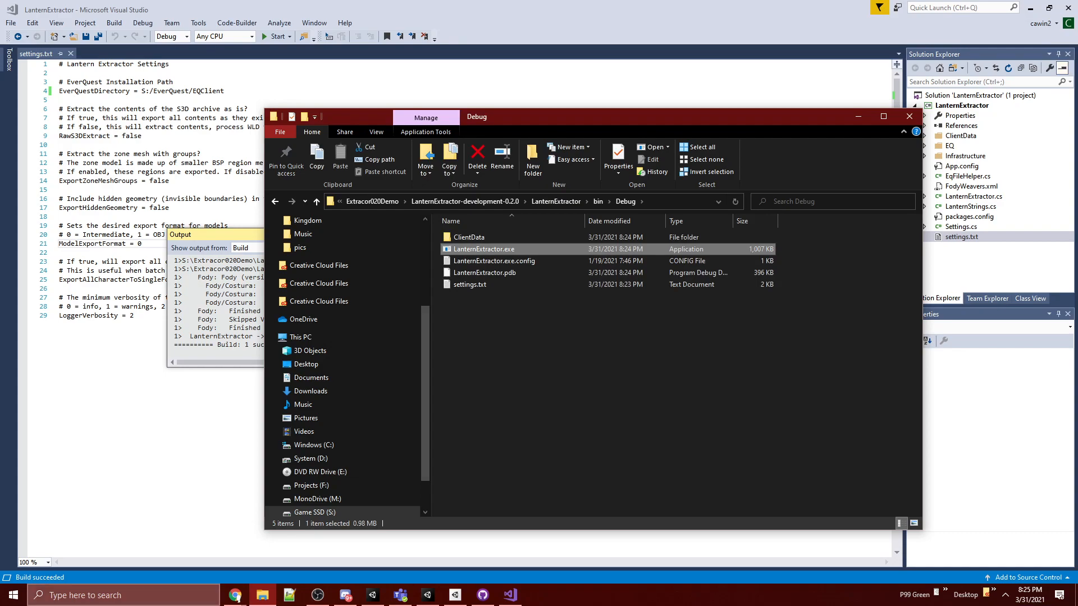
Step: Switch to Chrome and open the "Zone Viewer List" Google Sheet in a new tab from the address suggestions for "zone"
left_click(235, 595)
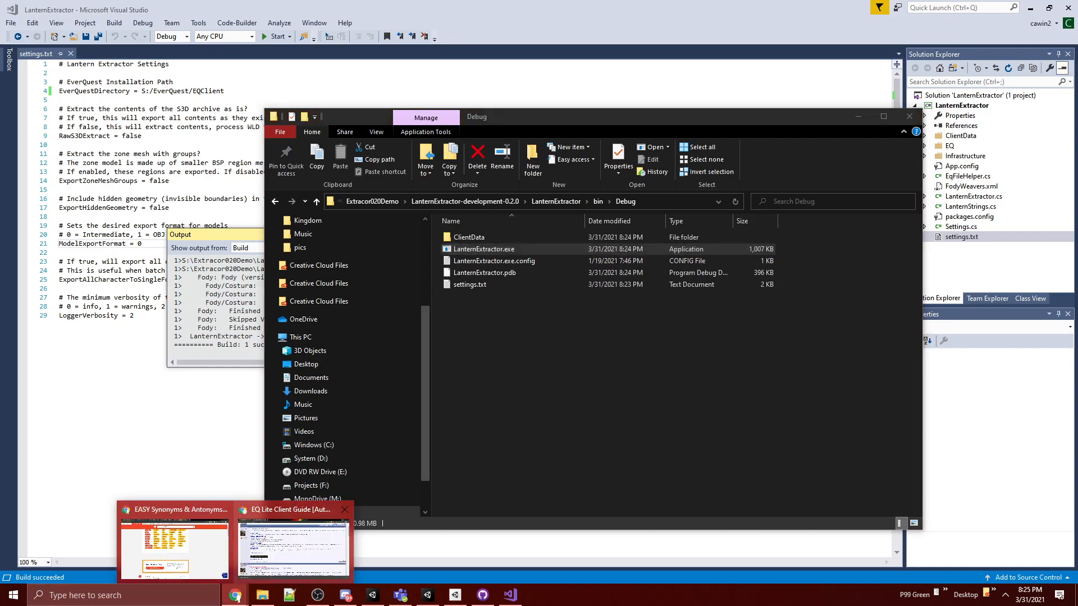
left_click(293, 542)
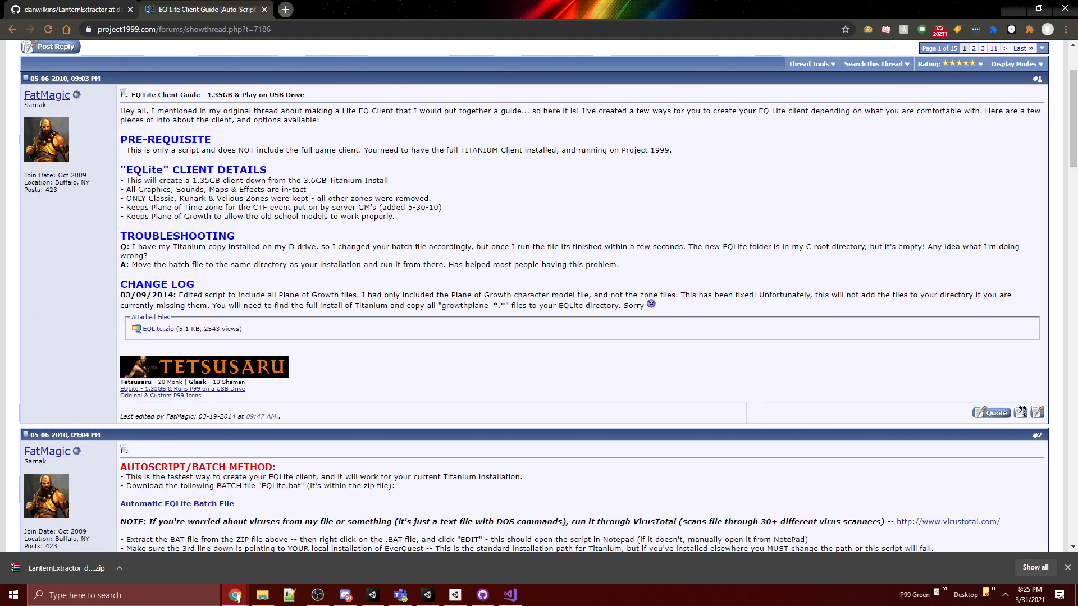
left_click(285, 10)
left_click(285, 29)
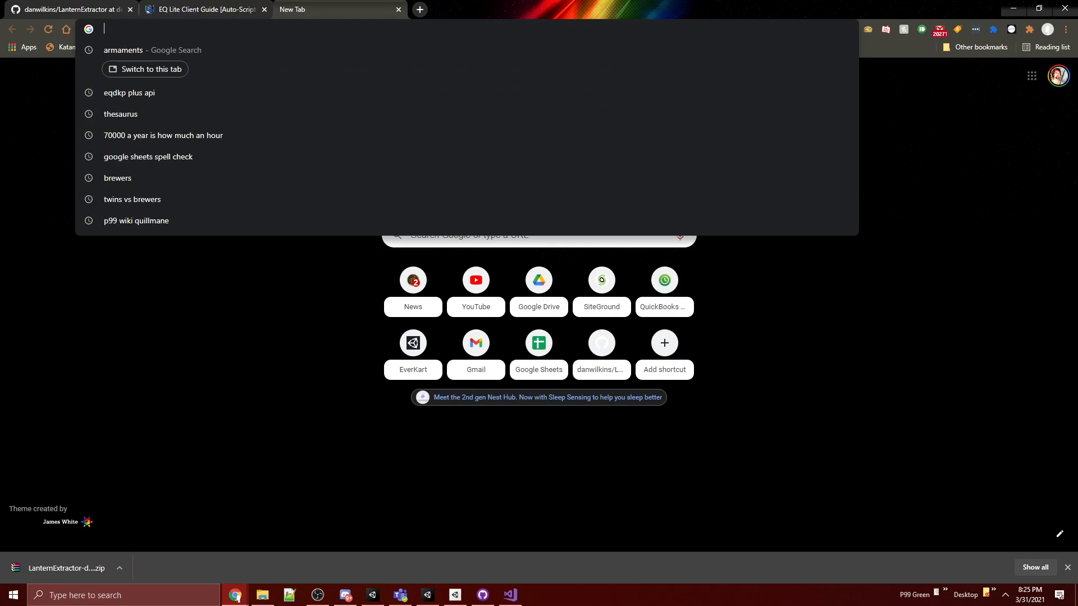
type("zone s")
key("BackSpace")
key("BackSpace")
key("Down")
key("Down")
key("Down")
key("Down")
key("Down")
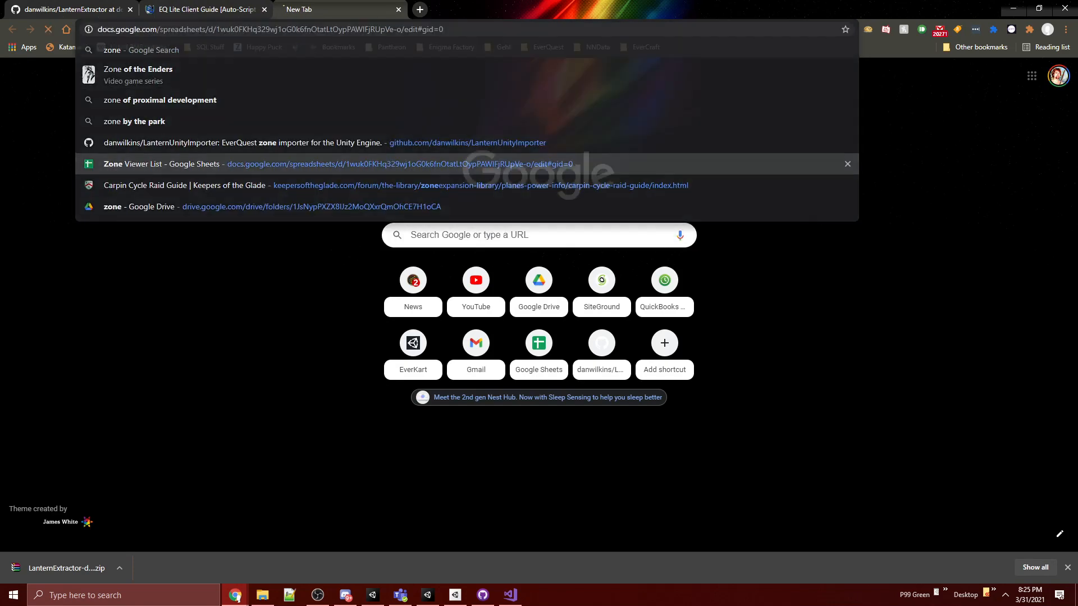
key("Return")
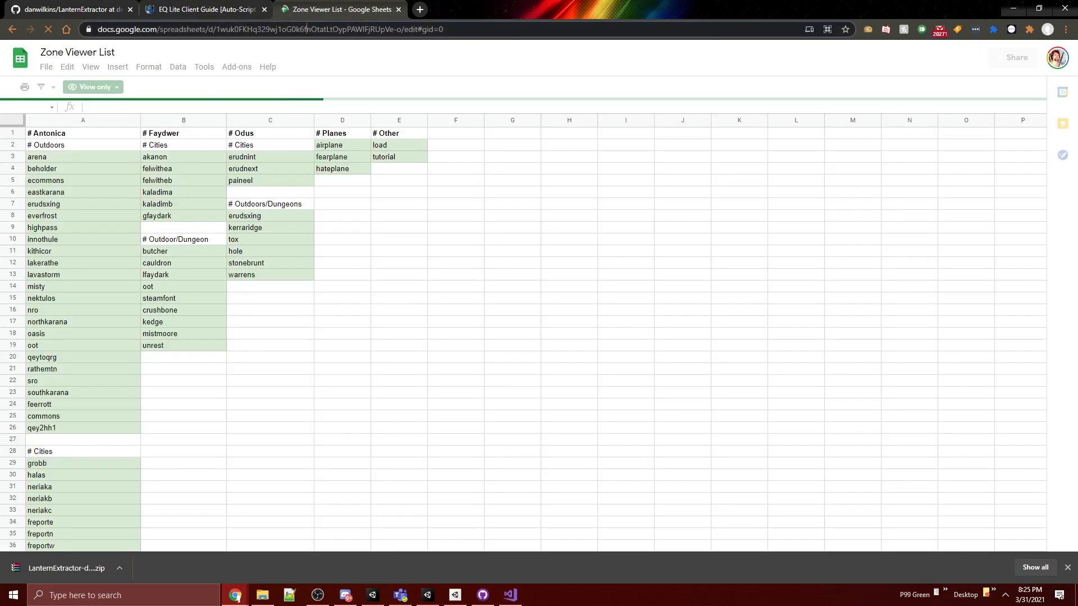
Step: Look through the zone names in the Zone Viewer List sheet, and minimize the browser window
left_click(308, 30)
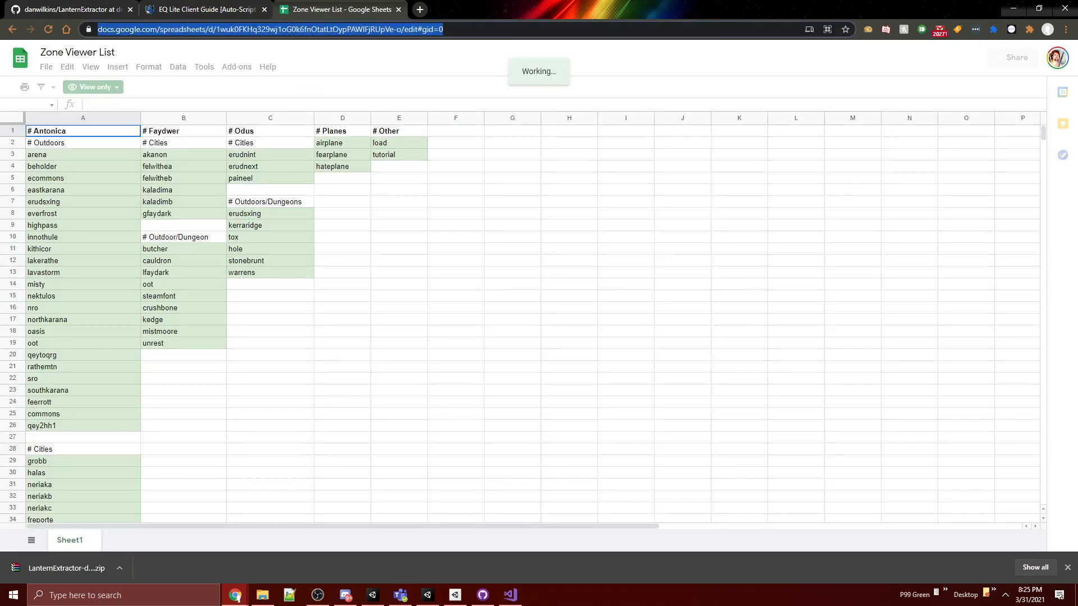
key("alt+Tab")
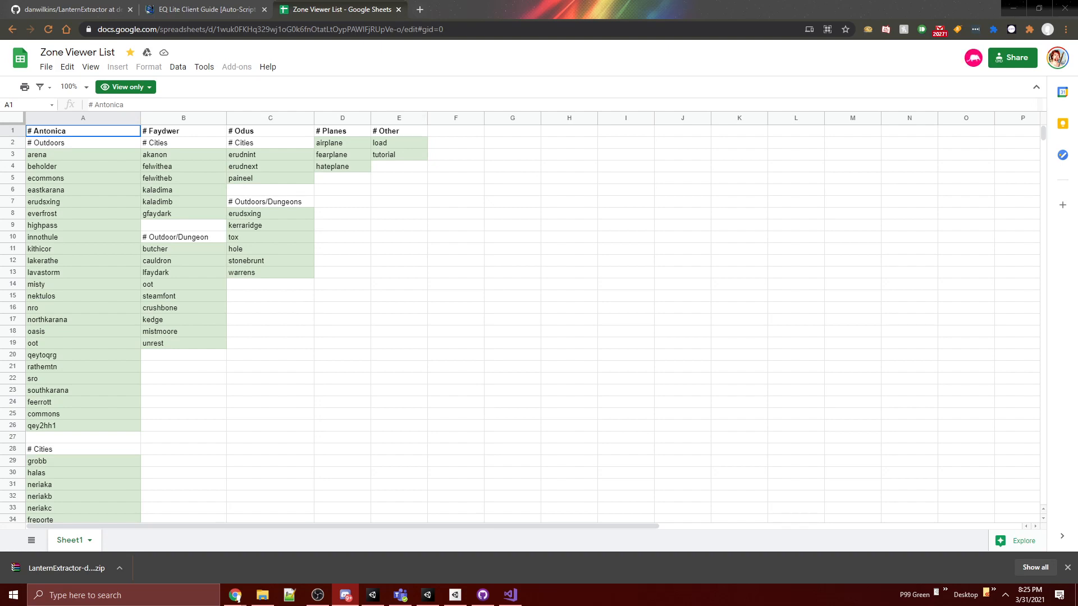
scroll(505, 320, "down", 5)
scroll(505, 320, "up", 5)
left_click(1013, 8)
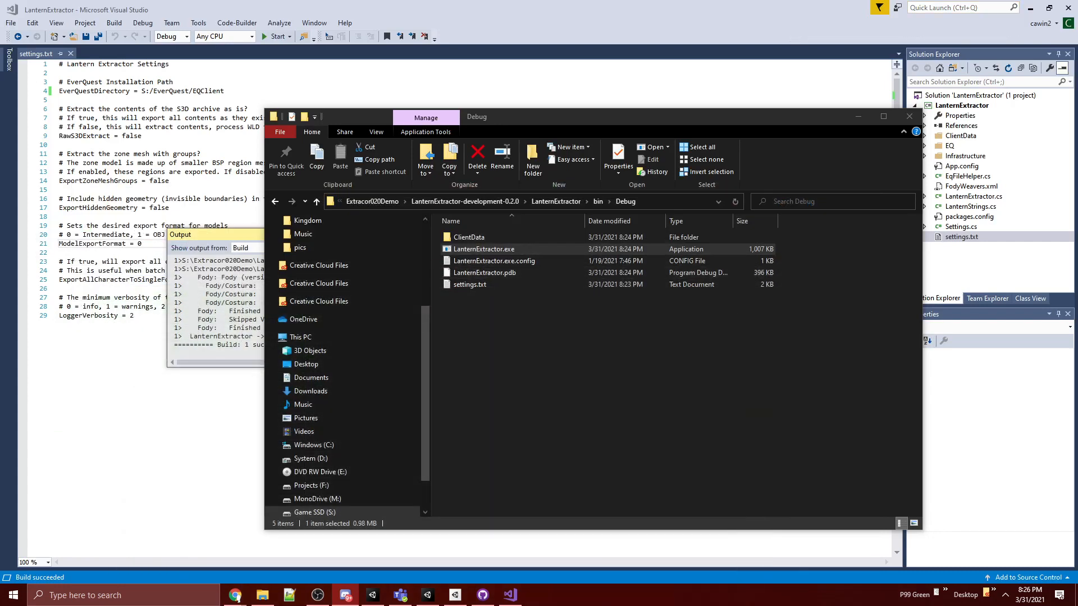
left_click(612, 359)
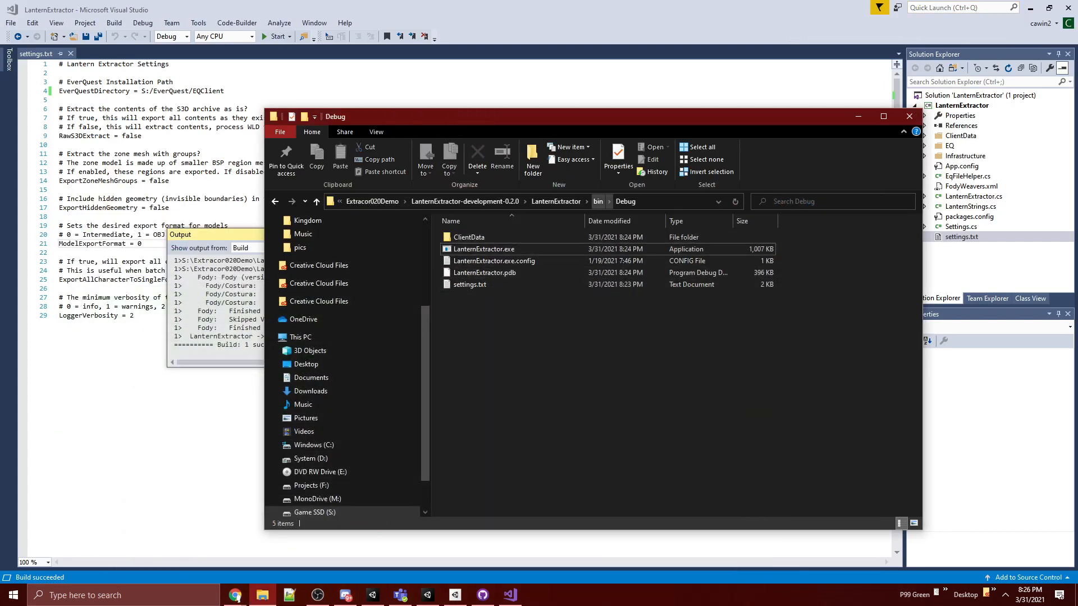
left_click(598, 201)
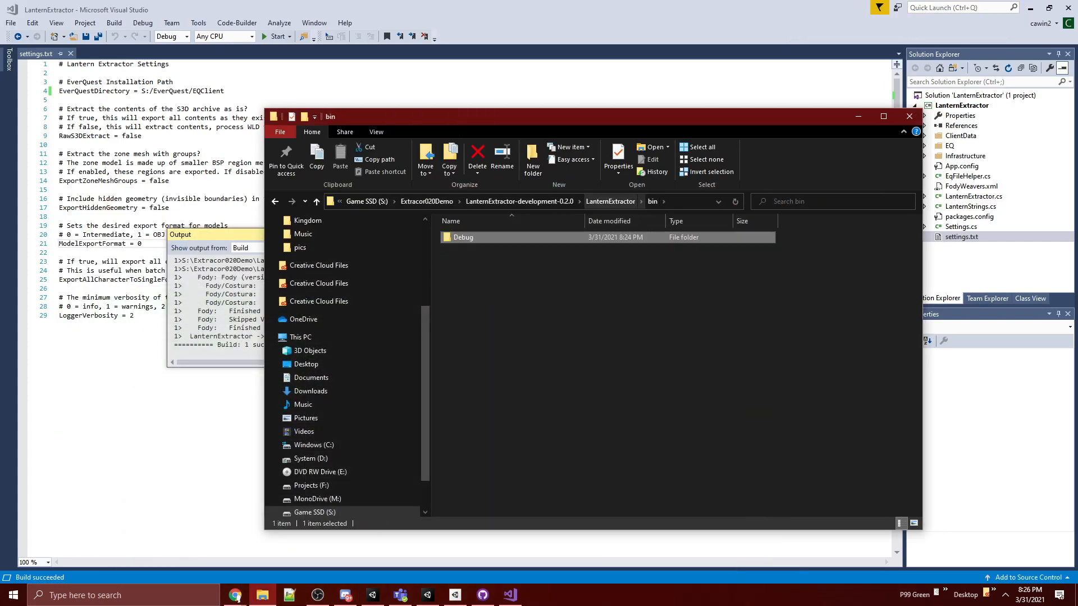
right_click(587, 237)
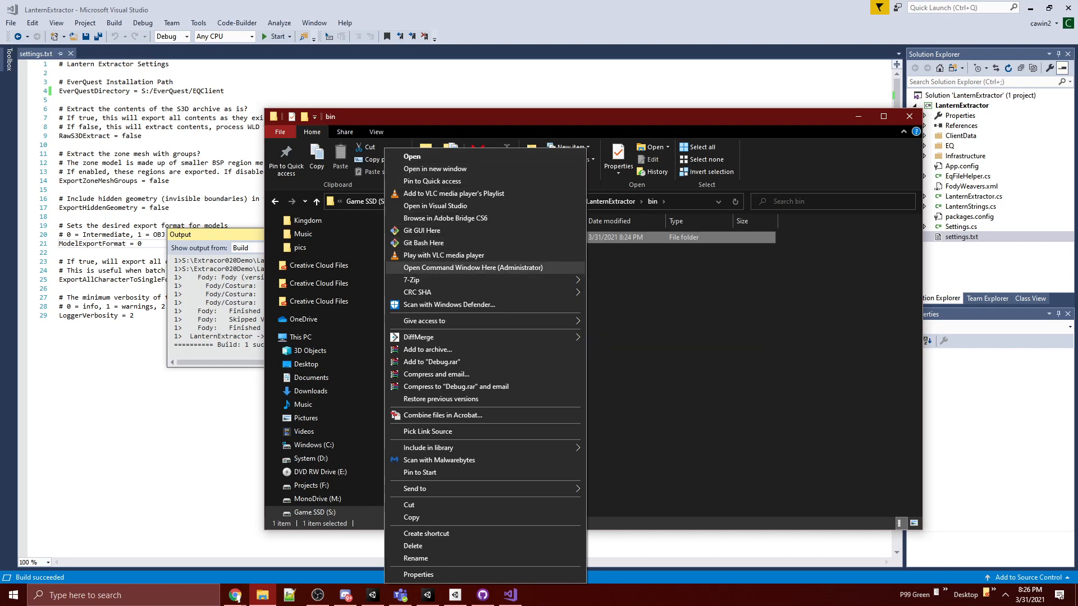
left_click(473, 267)
left_click_drag(140, 23, 213, 131)
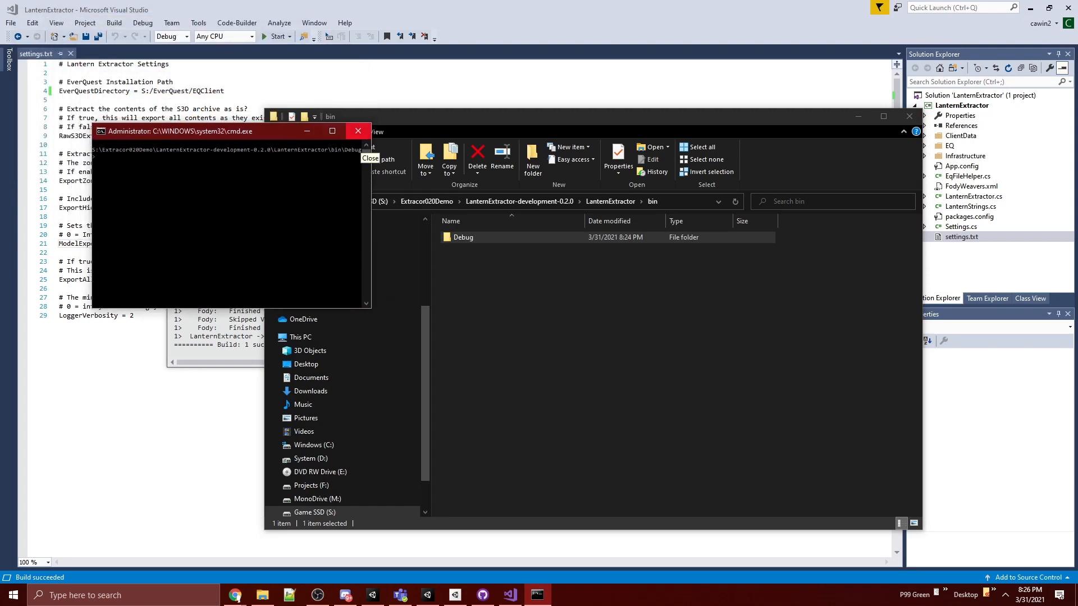
left_click(358, 130)
left_click(56, 595)
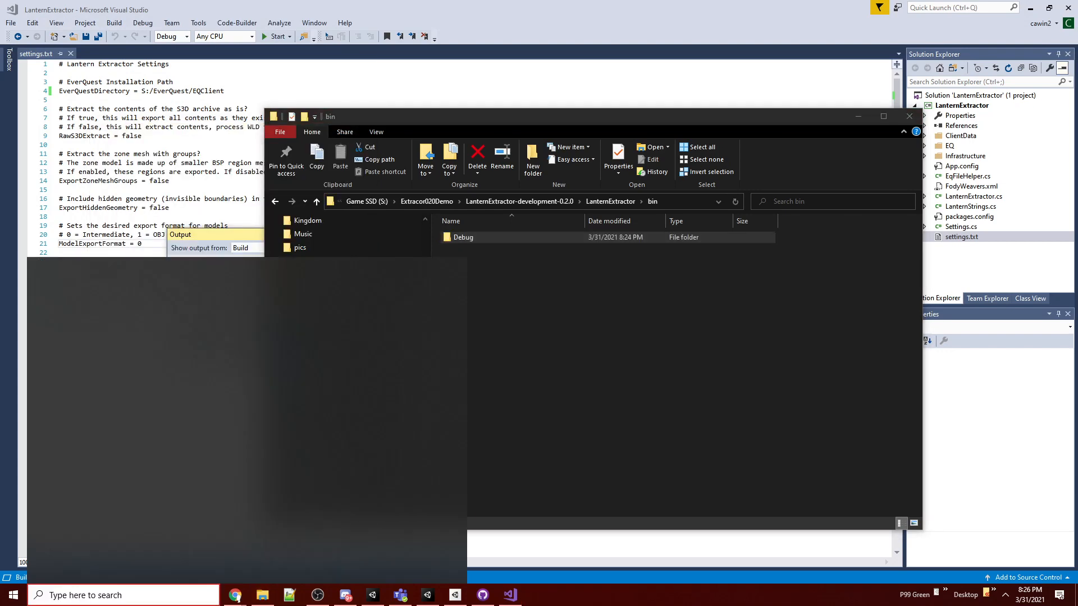
type("cmd")
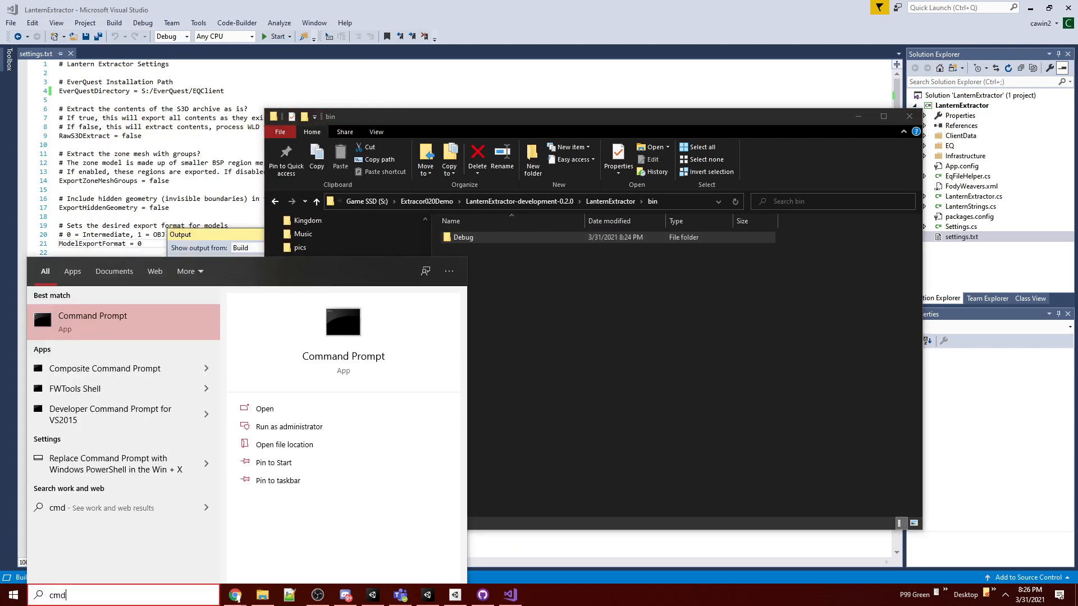
key("Return")
type("cd")
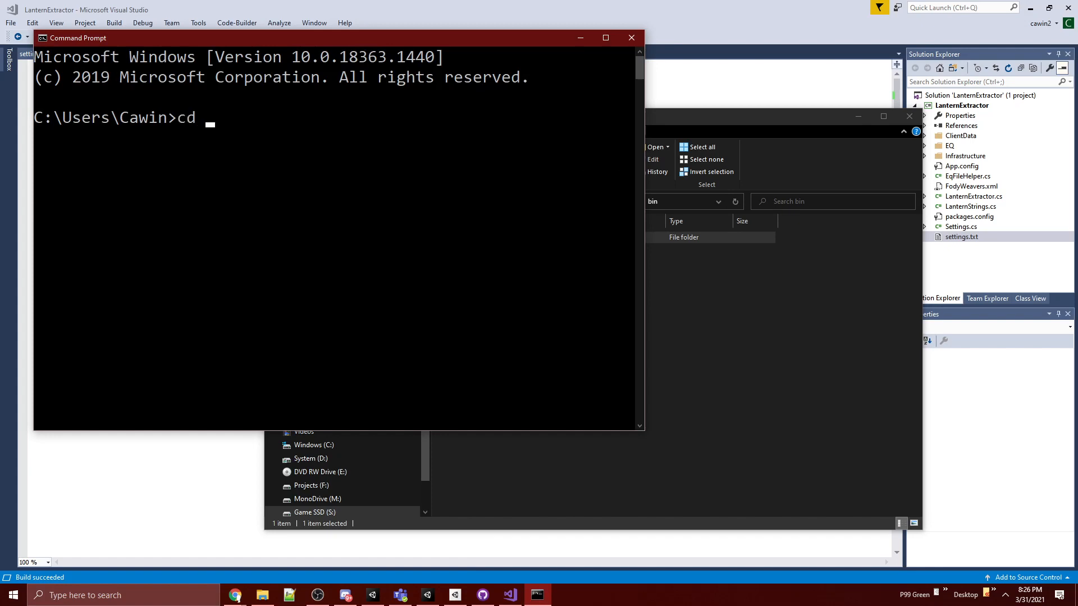
left_click(632, 37)
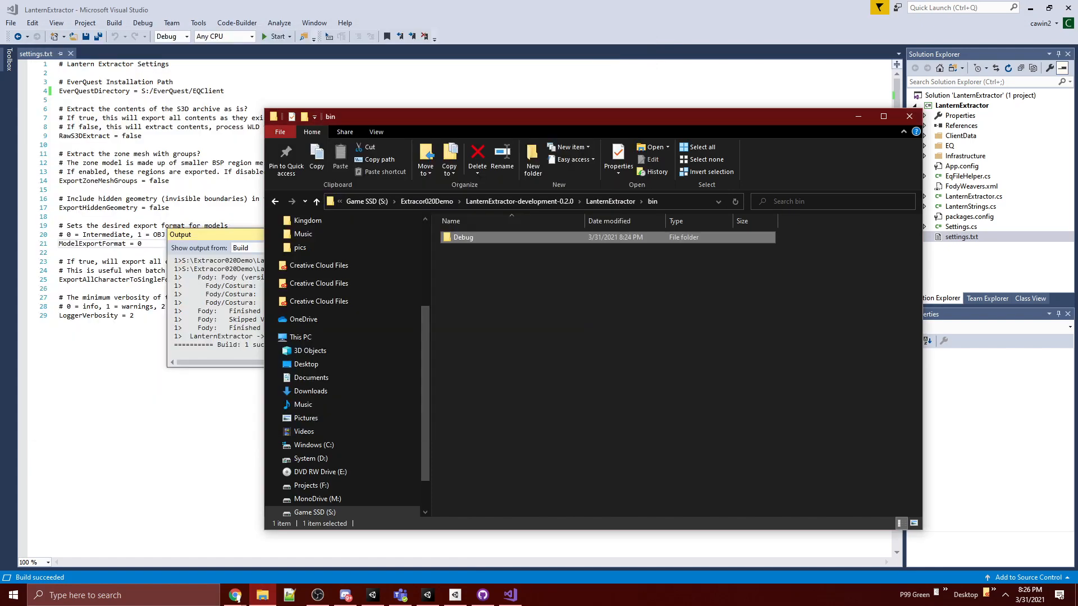
Step: Open a second File Explorer window and go to the EverQuest folder on drive S
left_click(263, 596)
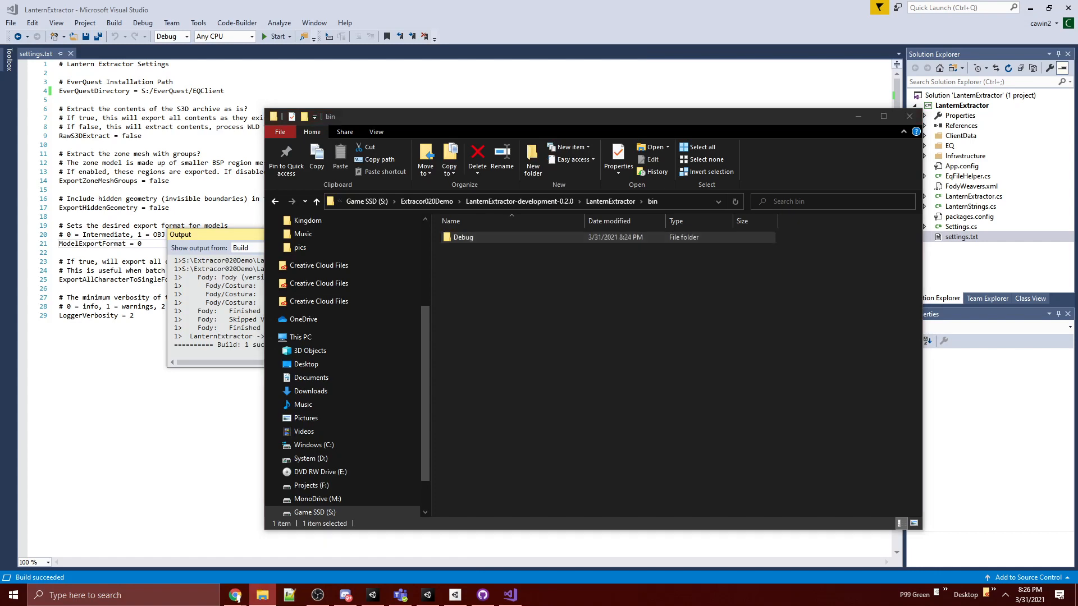
right_click(263, 595)
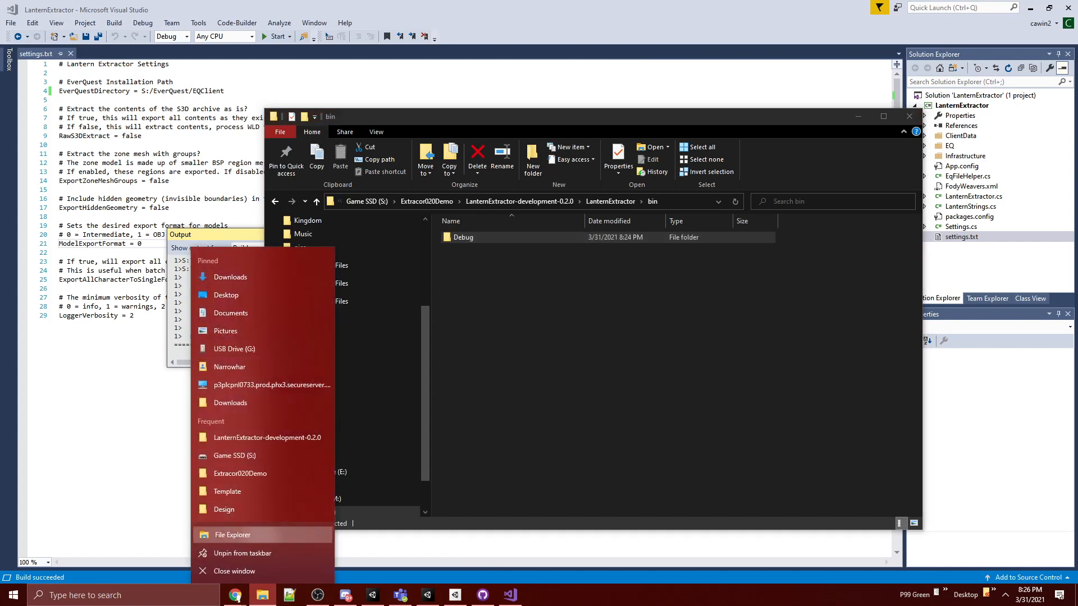
left_click(261, 535)
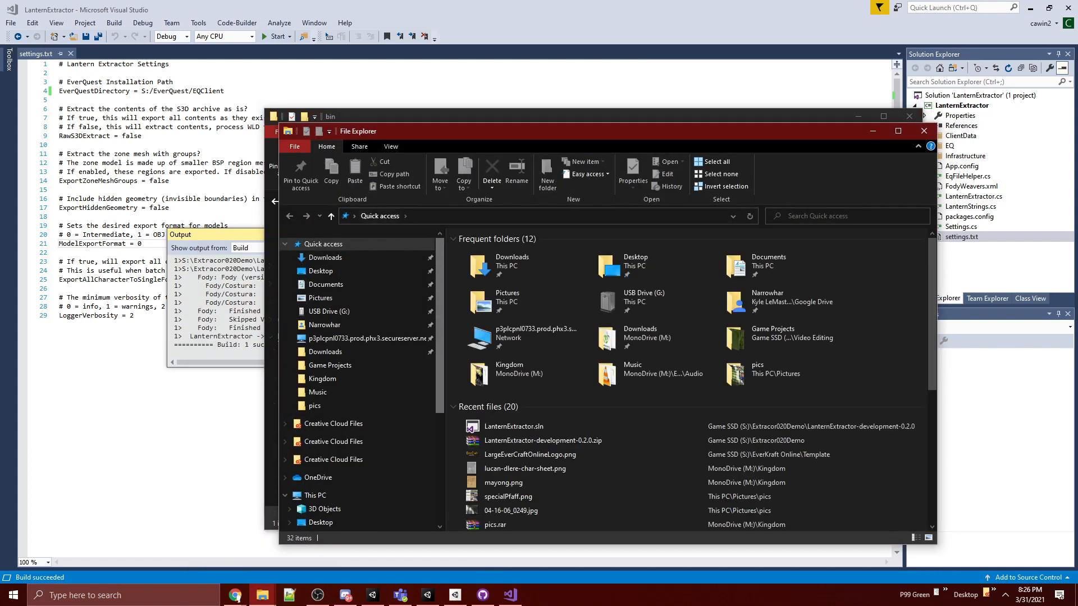
scroll(360, 441, "down", 4)
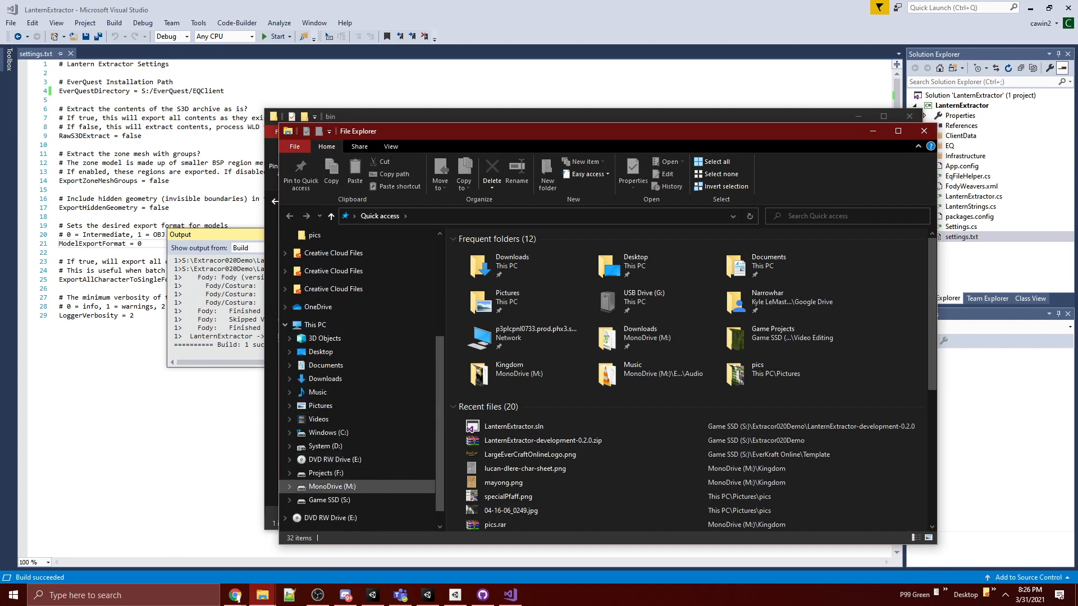
left_click(330, 501)
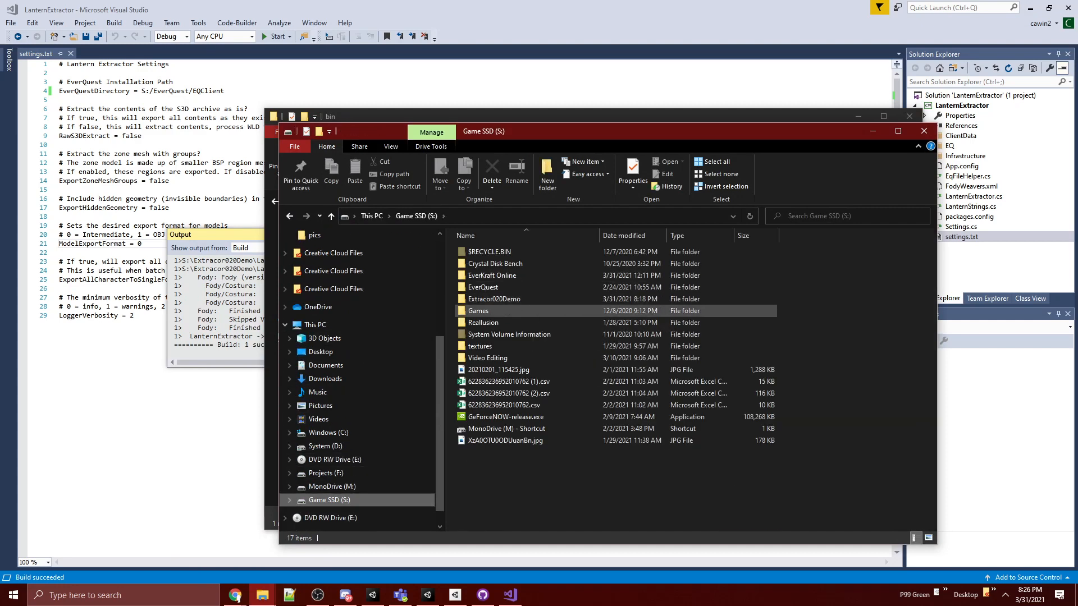
double_click(483, 287)
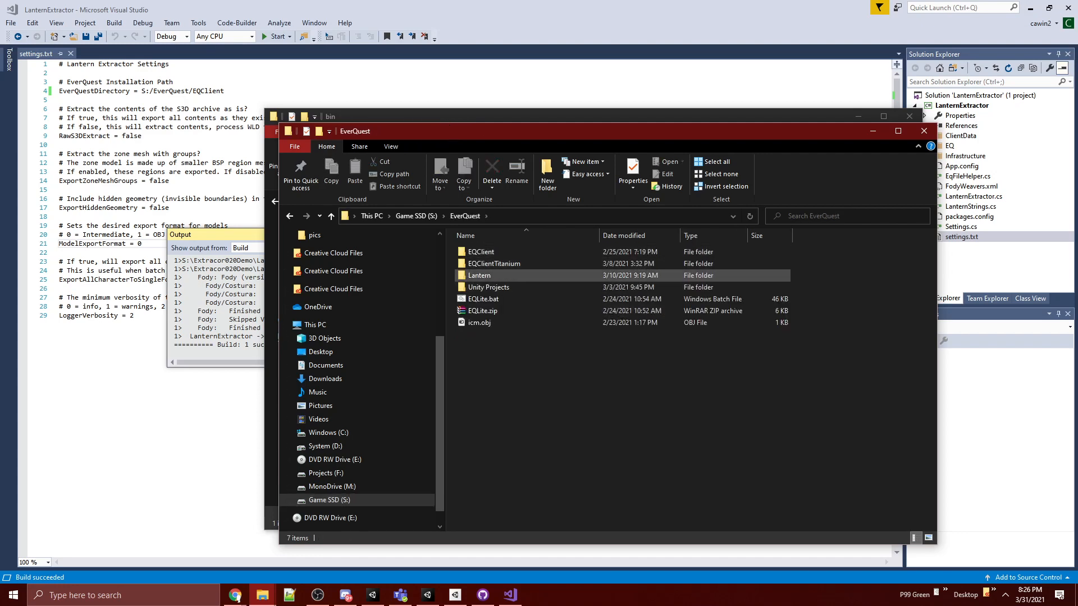
Step: Open the Lantern\LanternExtractor-0.2.0\LanternExtractor\LanternExtractor\bin\Release folder and find cmd.bat
double_click(479, 275)
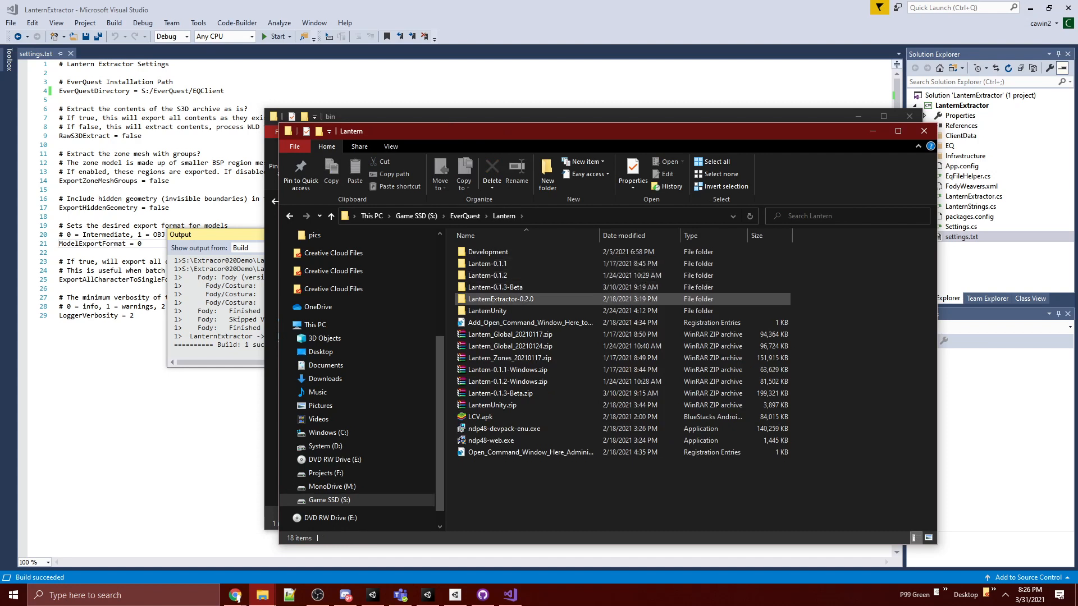
double_click(494, 298)
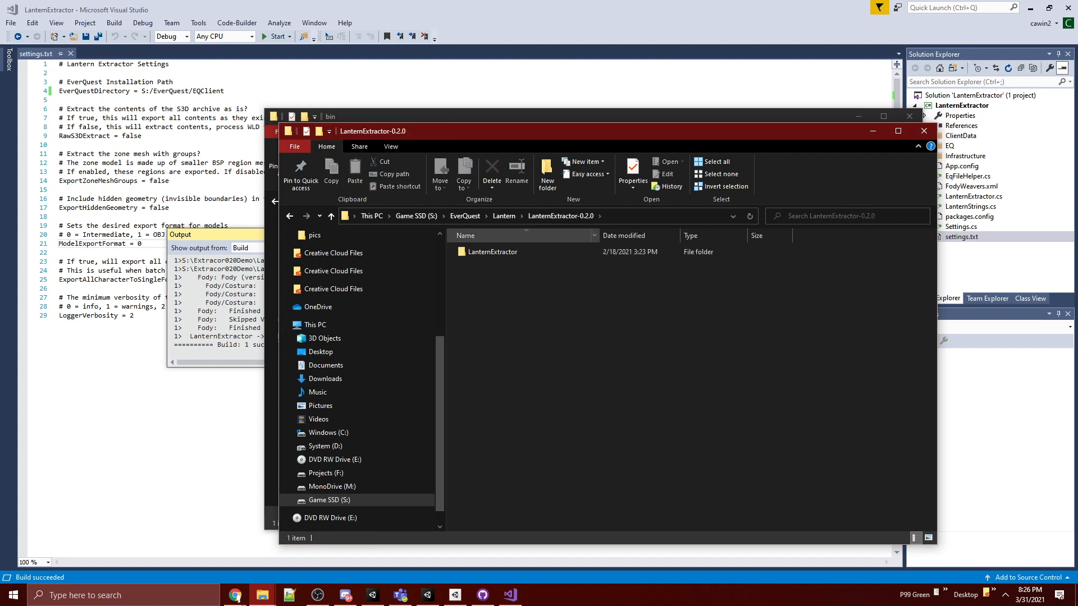
double_click(493, 252)
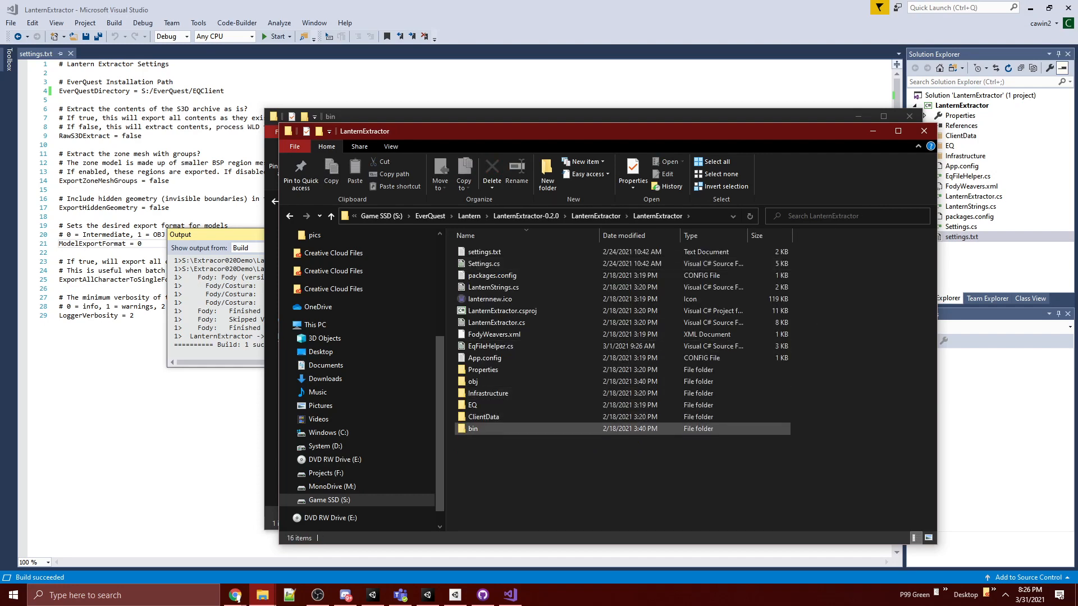
double_click(473, 429)
double_click(478, 264)
scroll(508, 314, "down", 10)
scroll(511, 340, "down", 5)
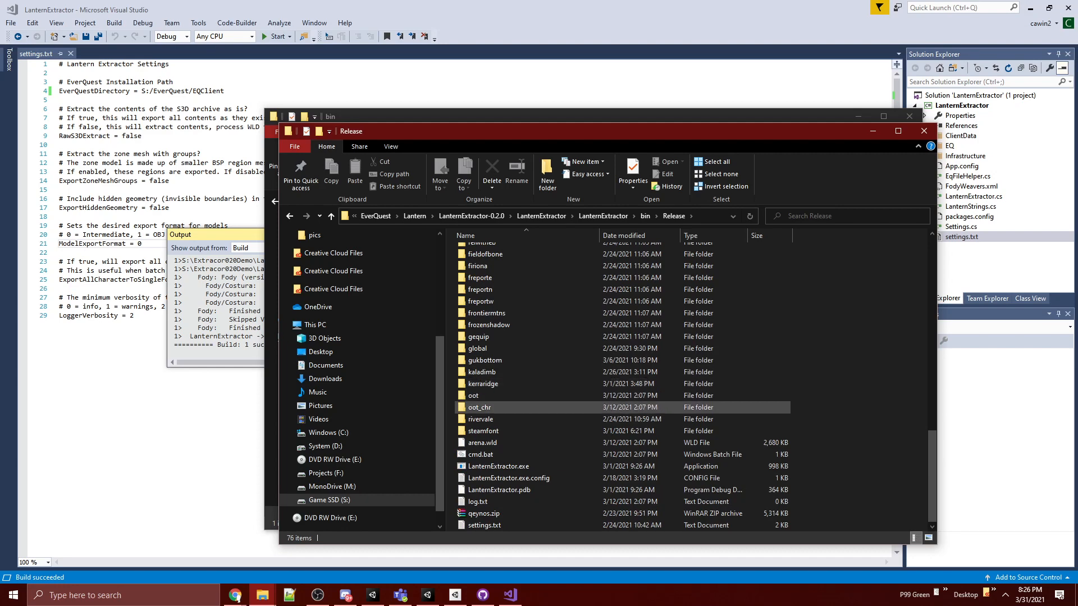
Step: Open cmd.bat in Notepad to view its extraction command, close the Release folder window and move Notepad out of the way
right_click(482, 455)
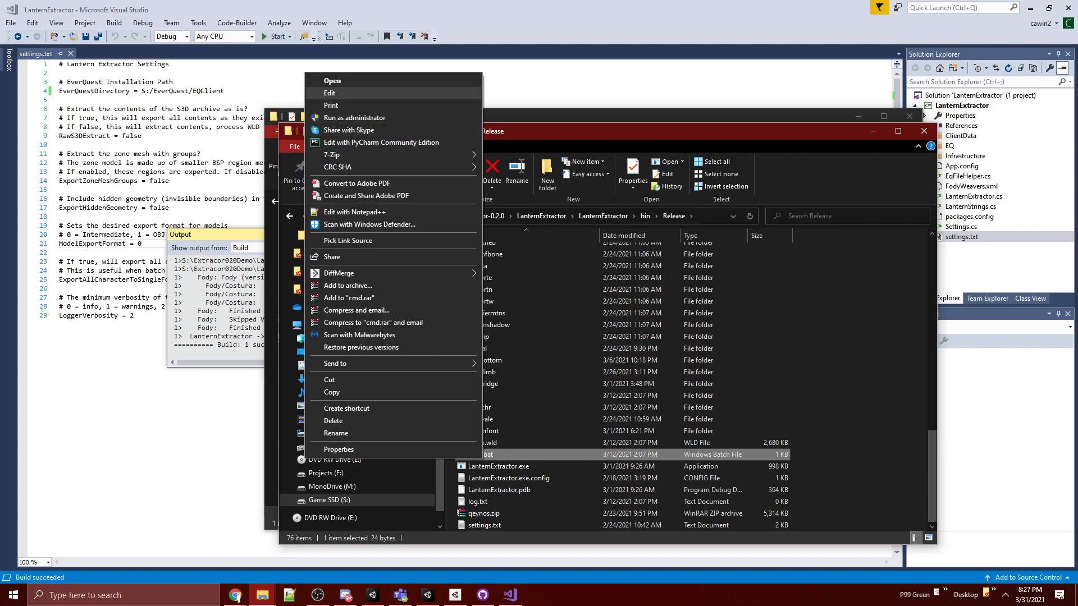
left_click(331, 93)
left_click_drag(460, 142, 404, 172)
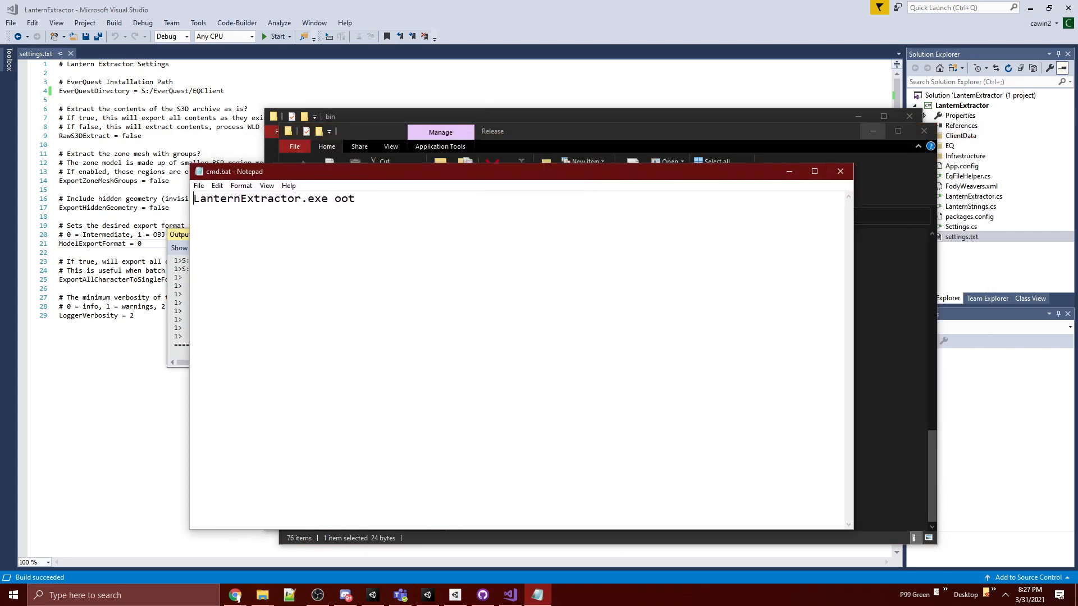
left_click(924, 131)
left_click_drag(687, 170, 0, 154)
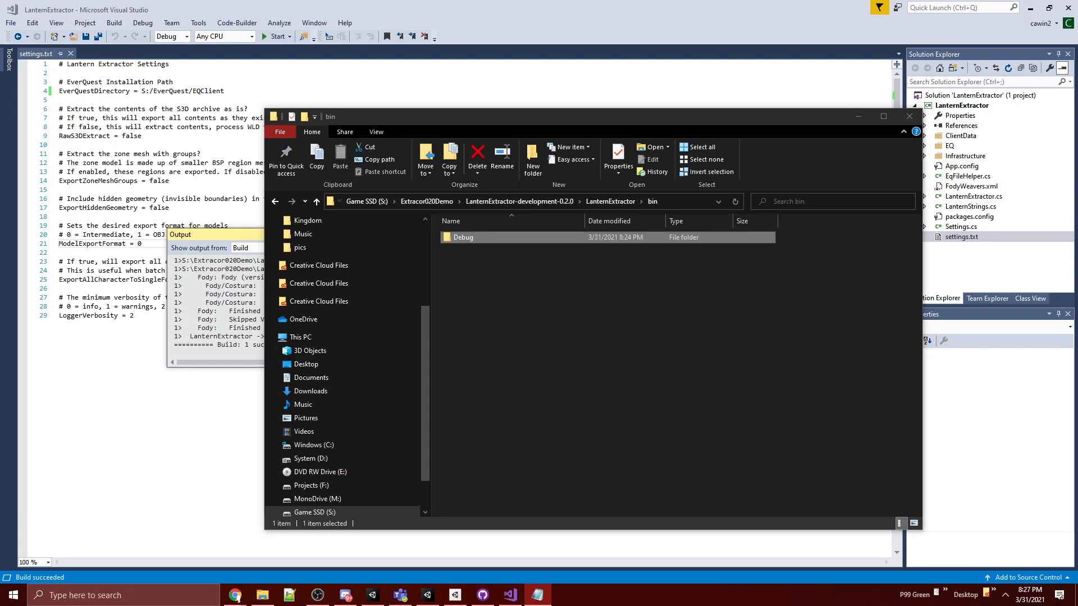
Step: Create a new text document named run.txt in the Debug folder of the LanternExtractor build
double_click(463, 237)
right_click(458, 339)
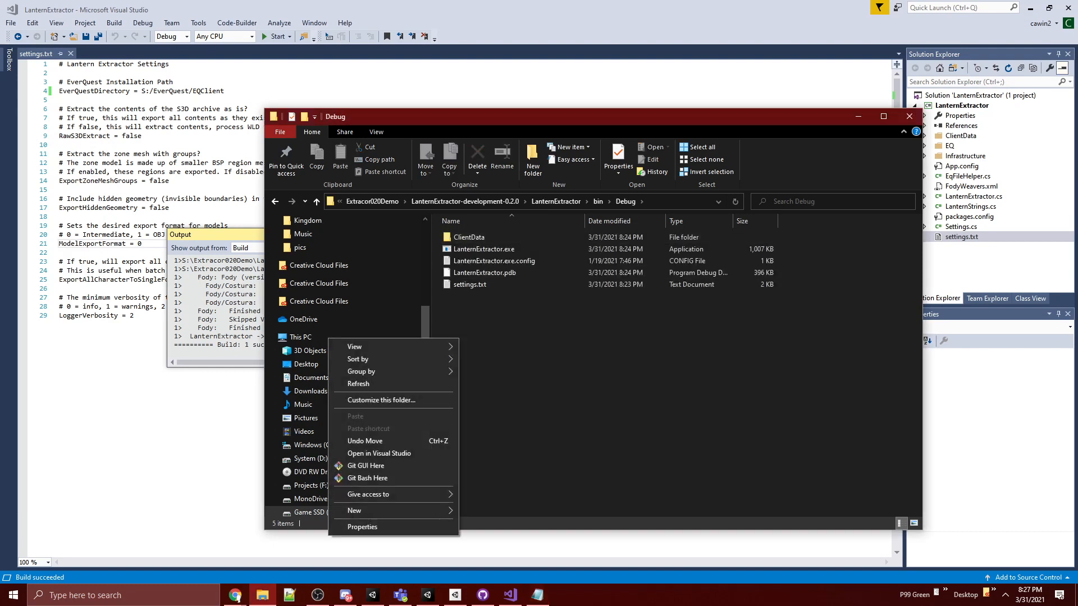
mouse_move(427, 510)
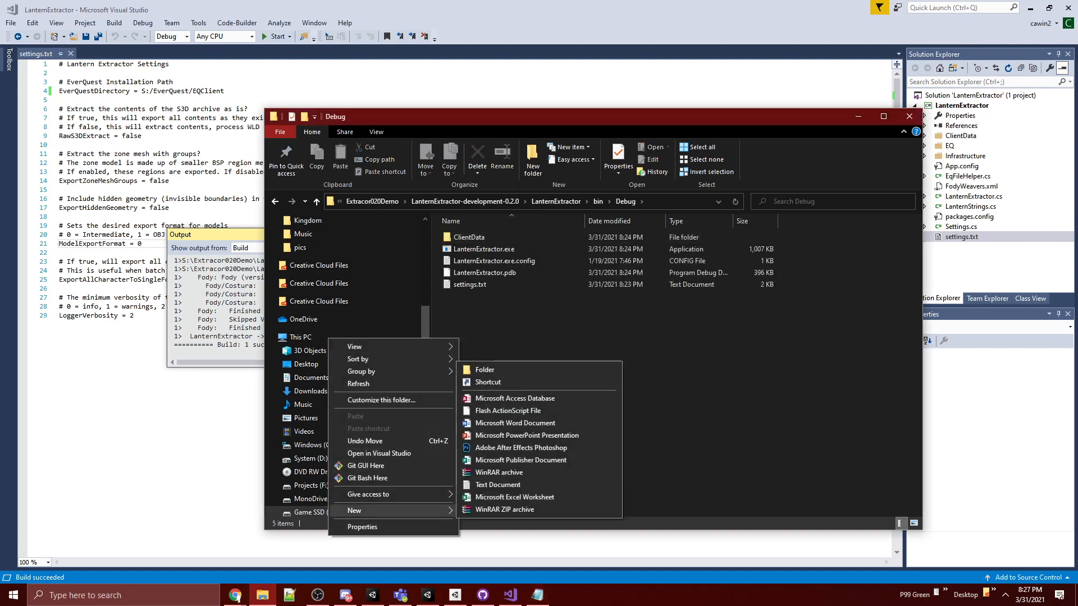
left_click(498, 485)
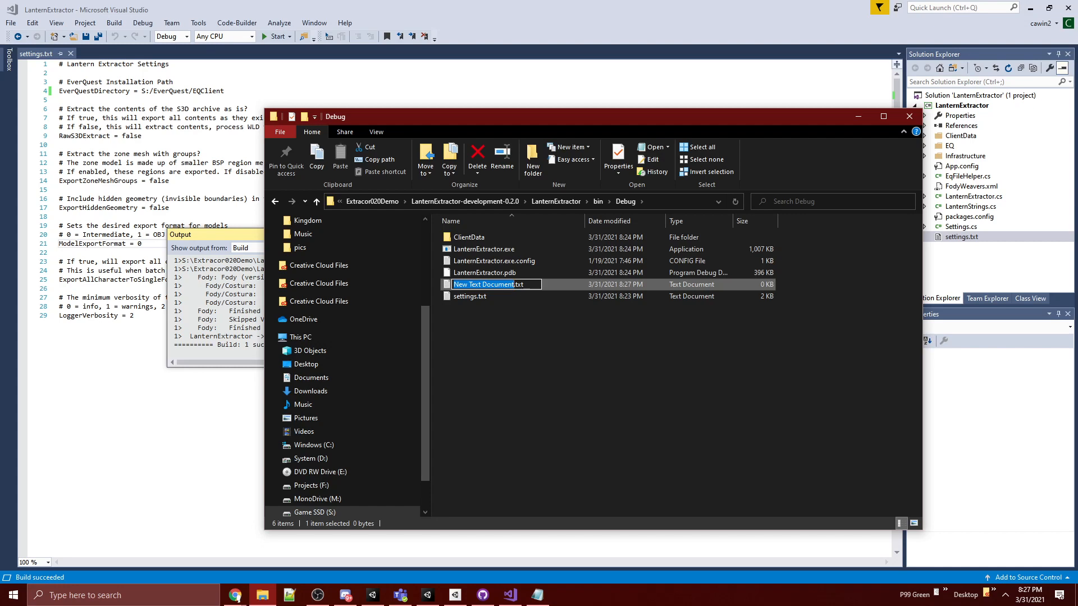
type("s")
type("un")
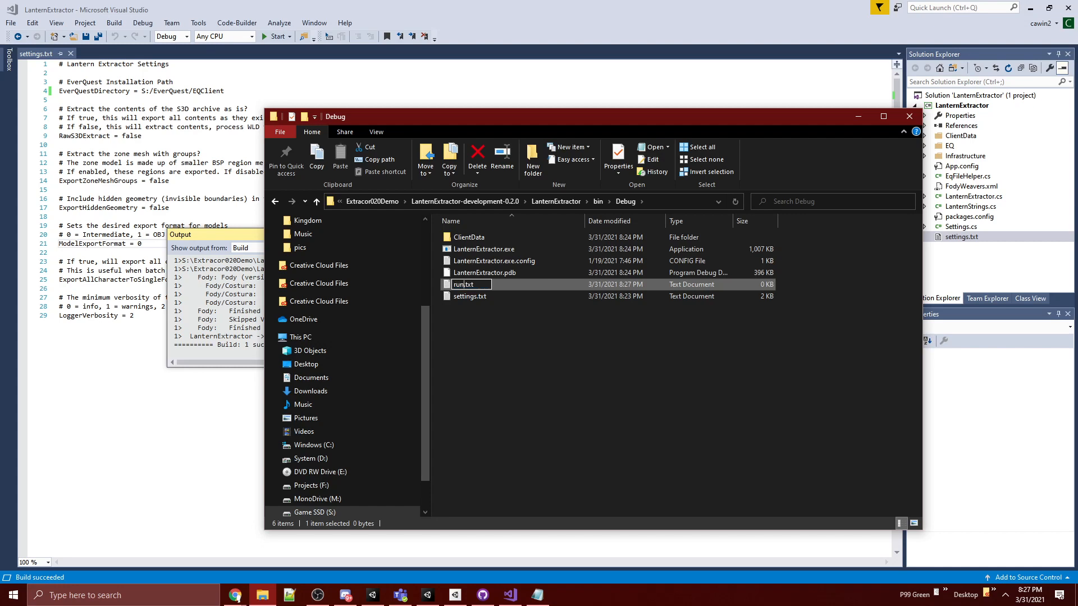
key("Return")
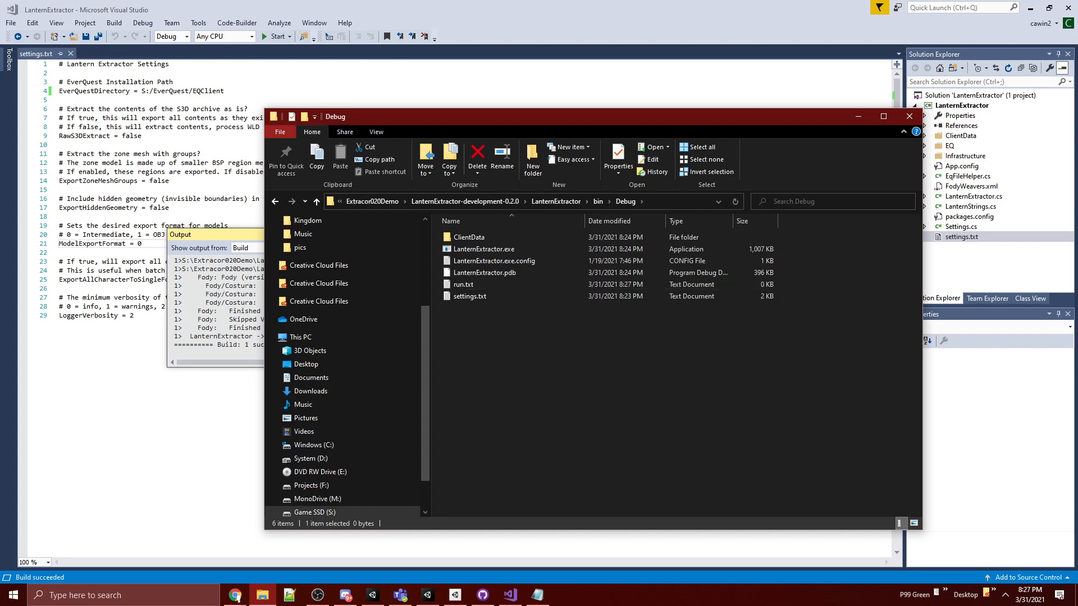
Step: Open run.txt, enter the command "LanternExtractor.exe lavastorm", and save and close the file
key("Down")
key("Up")
key("Return")
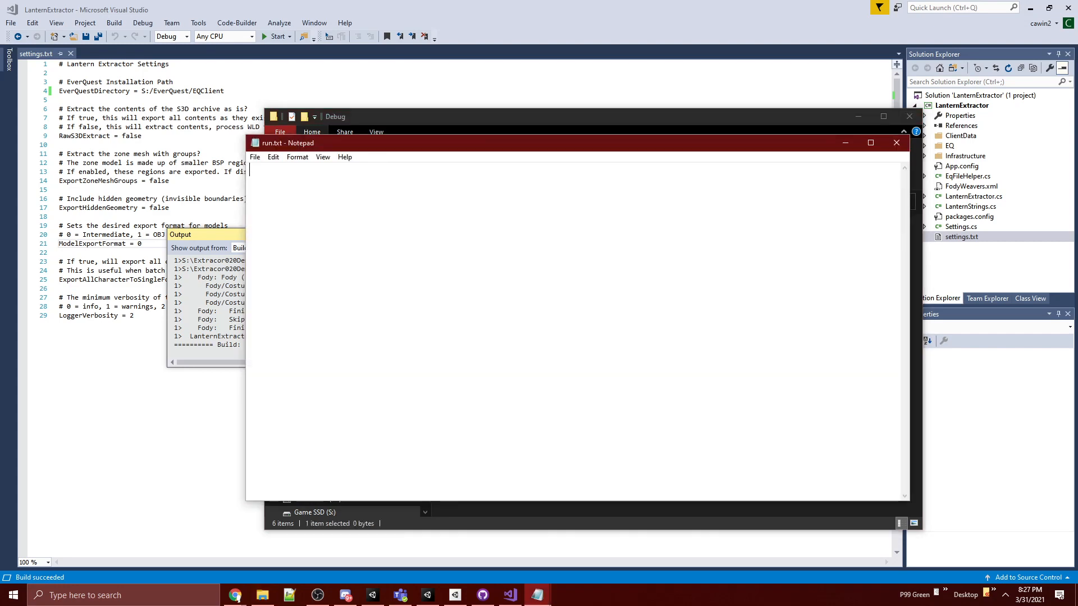
type("LanternmE")
key("BackSpace")
key("BackSpace")
type("E")
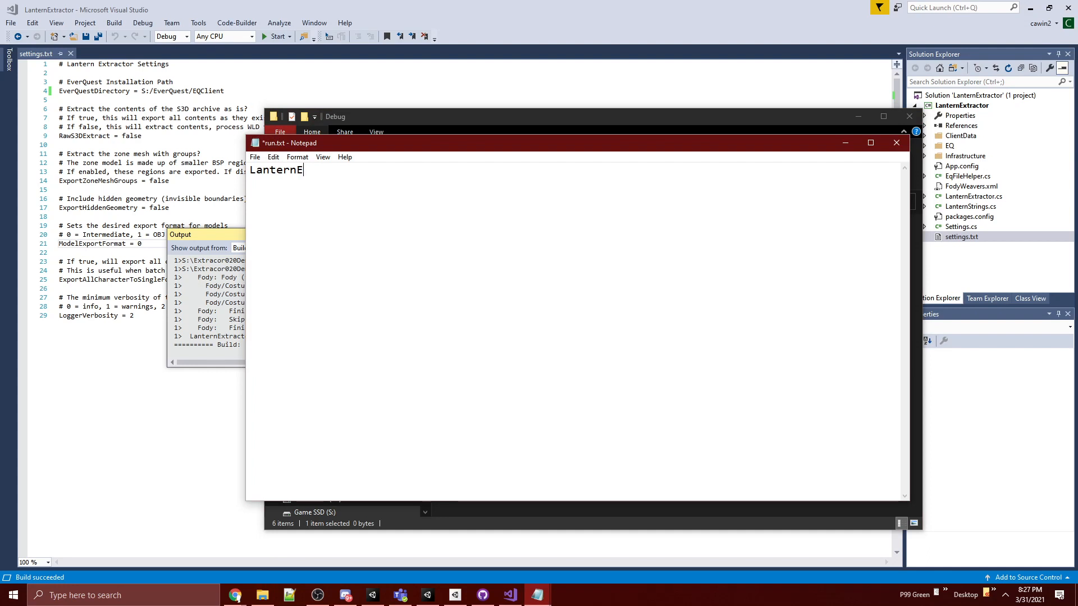
type("xtractor.exe")
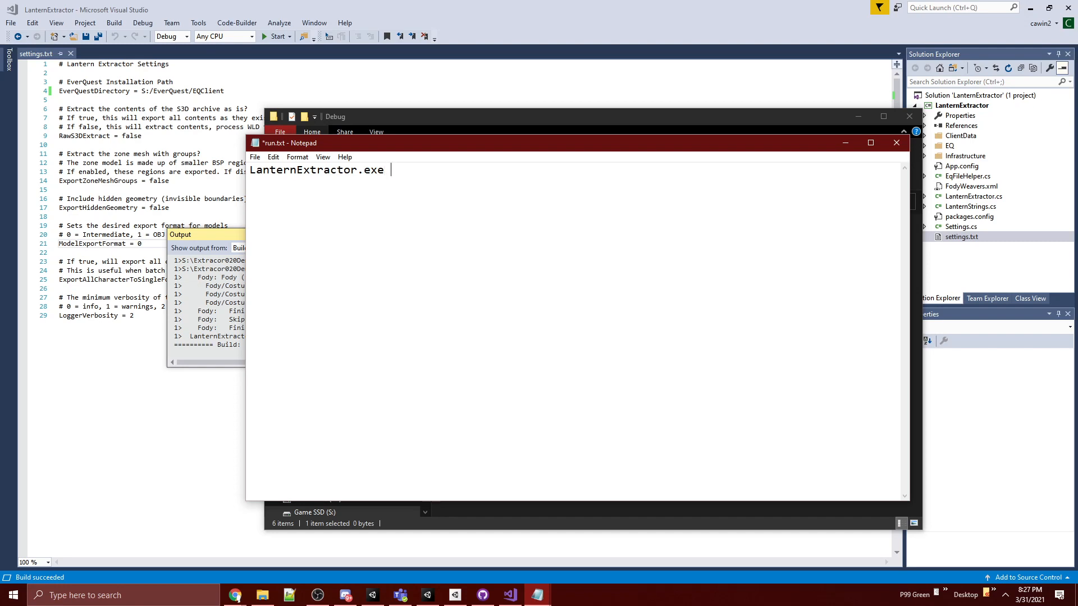
type("lavastorm")
key("ctrl+s")
left_click(897, 143)
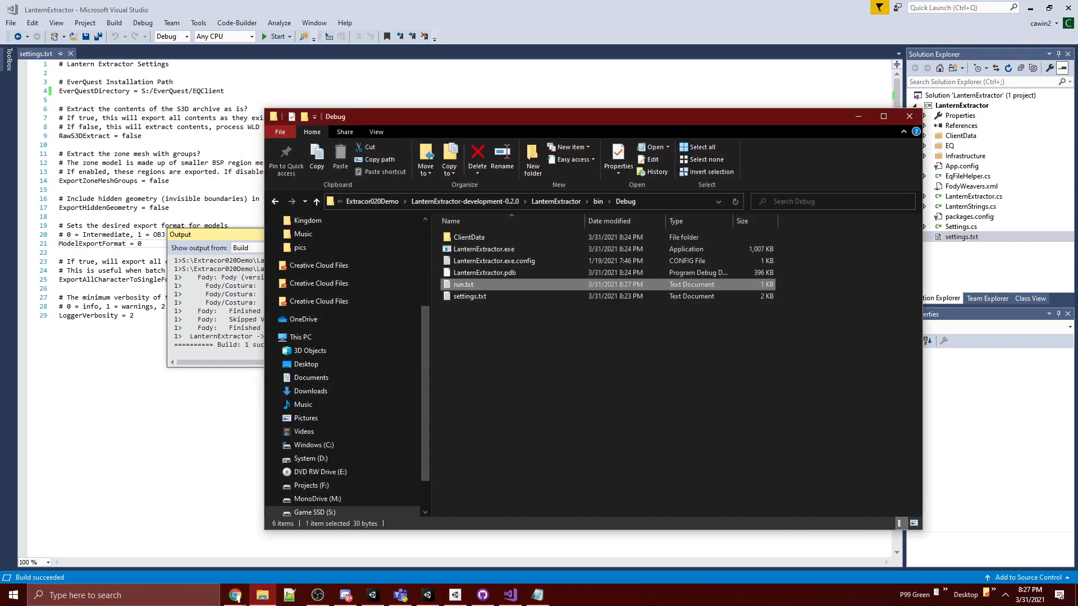
Step: Rename run.txt in the Debug folder to run.bat and run the batch file to start the extraction
right_click(566, 285)
left_click(495, 559)
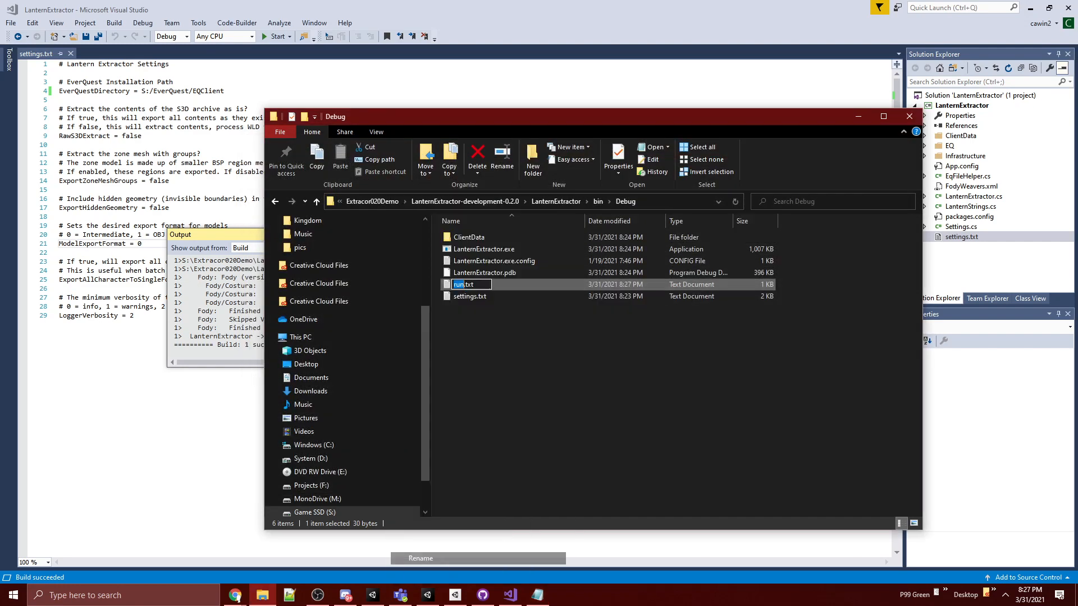
left_click(475, 284)
double_click(472, 284)
type("bat")
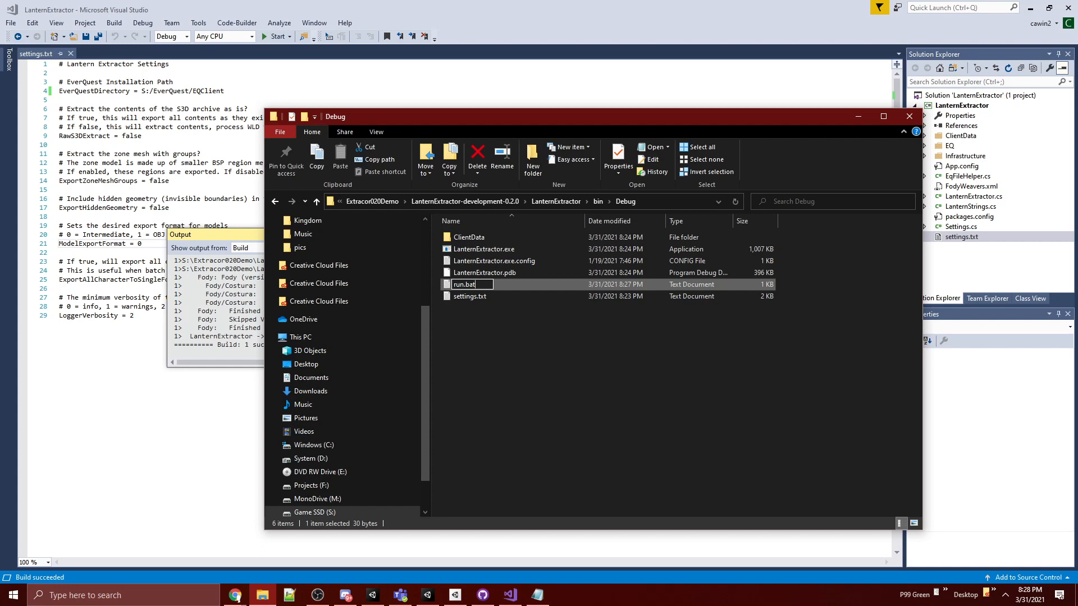
key("Return")
key("Return")
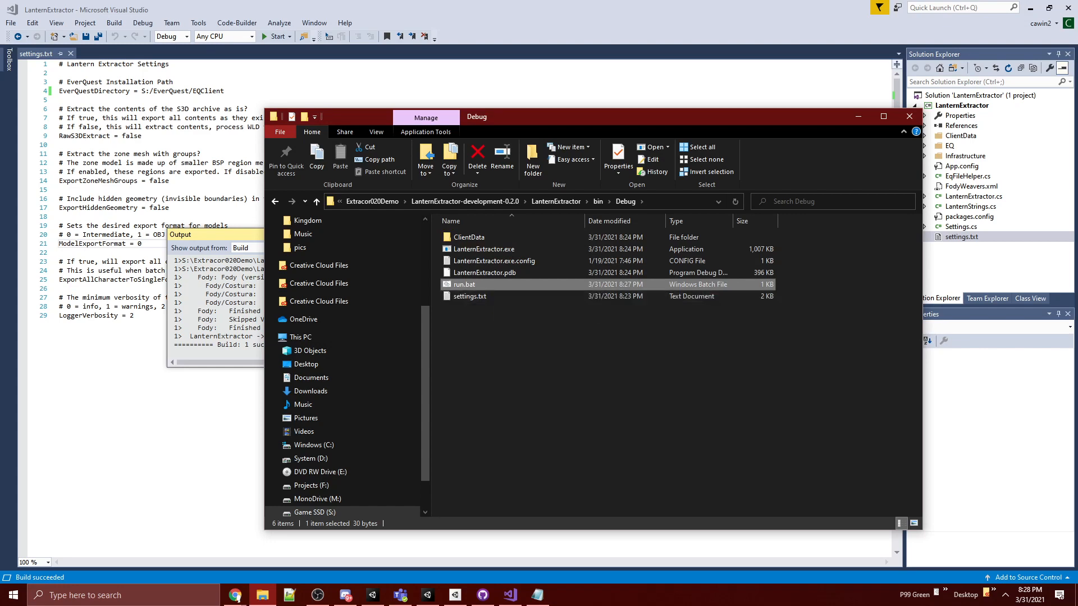
key("Return")
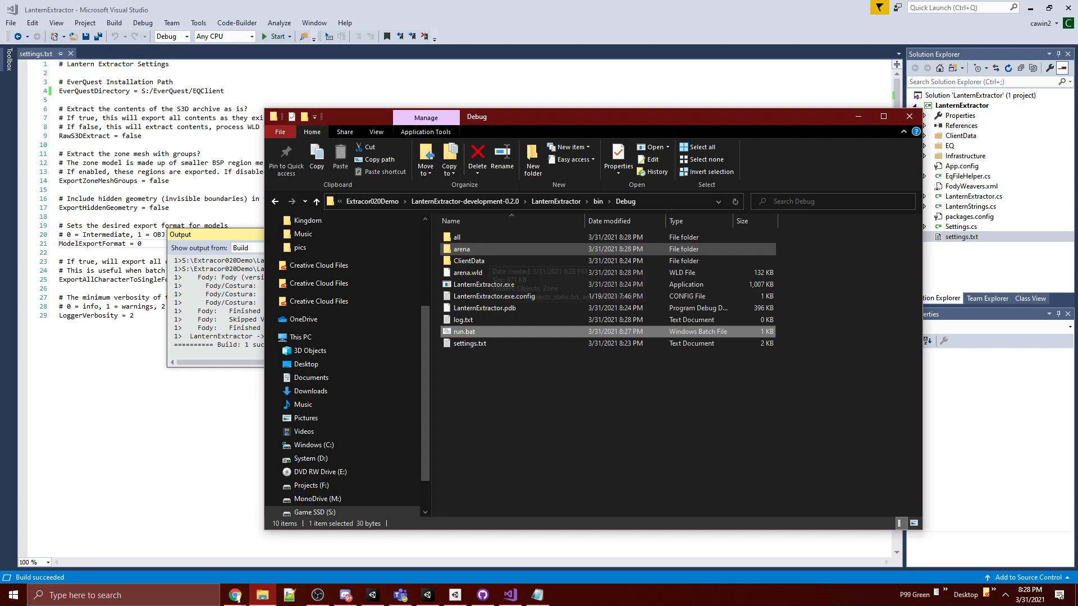
Step: Open the extracted all\Characters\Textures folder in Debug and look through its character texture images
double_click(461, 249)
left_click(626, 201)
double_click(466, 237)
double_click(466, 236)
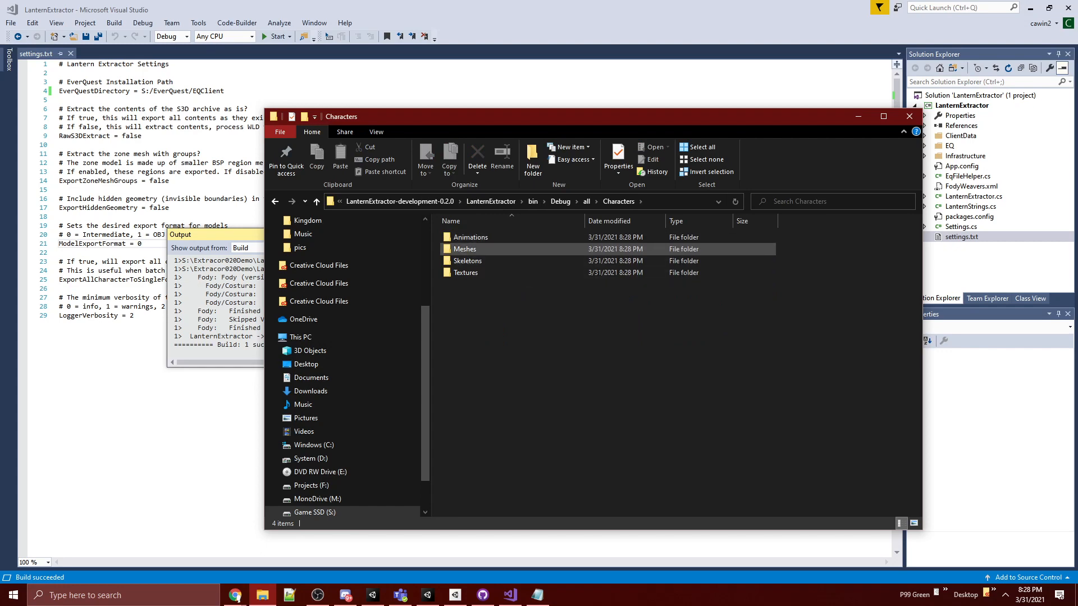
double_click(466, 272)
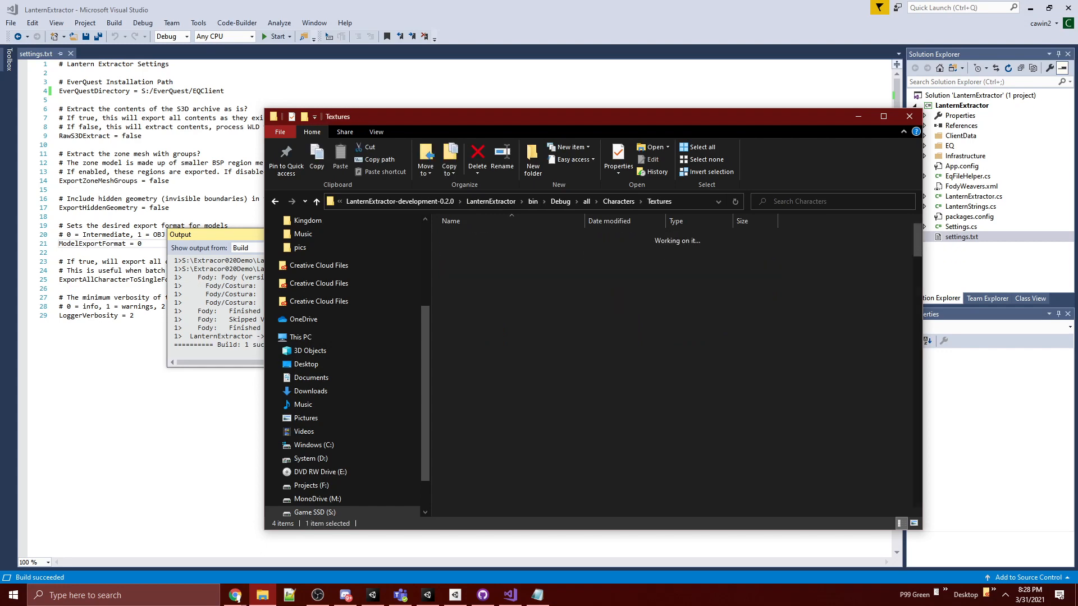
scroll(604, 348, "down", 5)
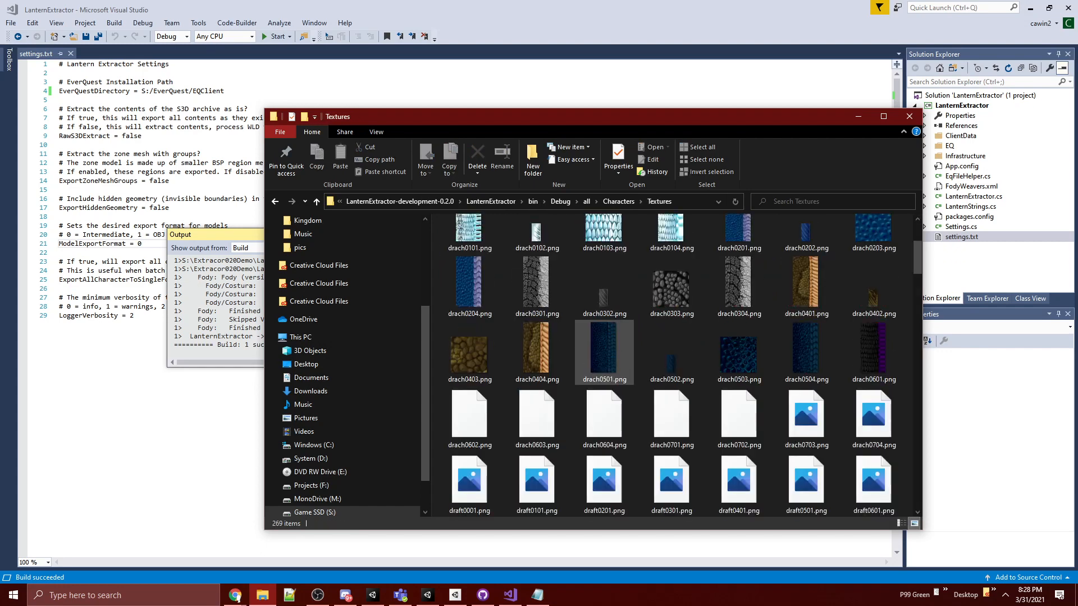
scroll(603, 354, "down", 3)
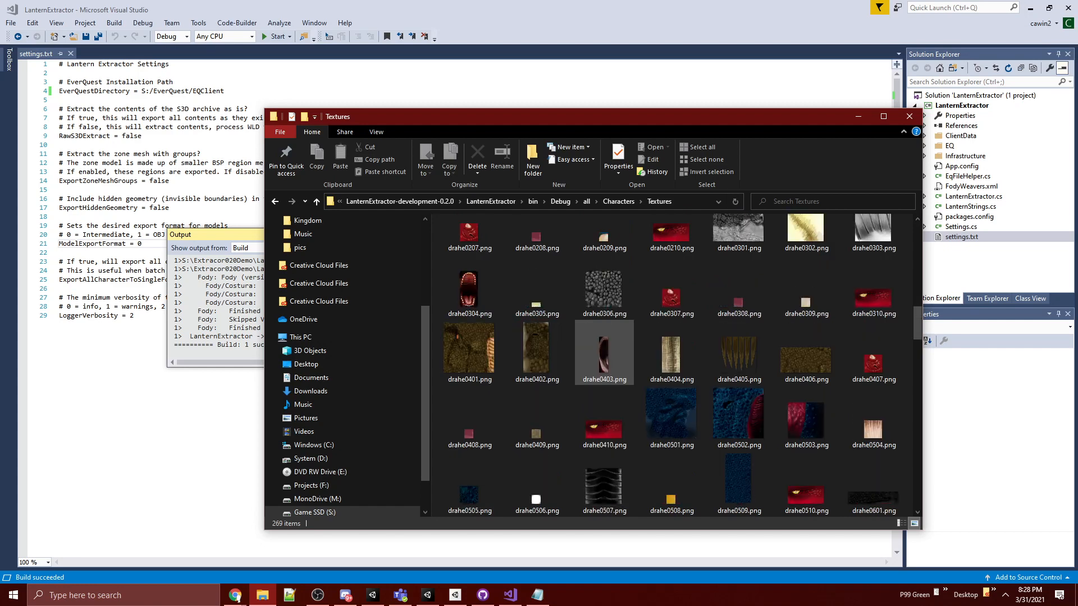
scroll(604, 353, "down", 20)
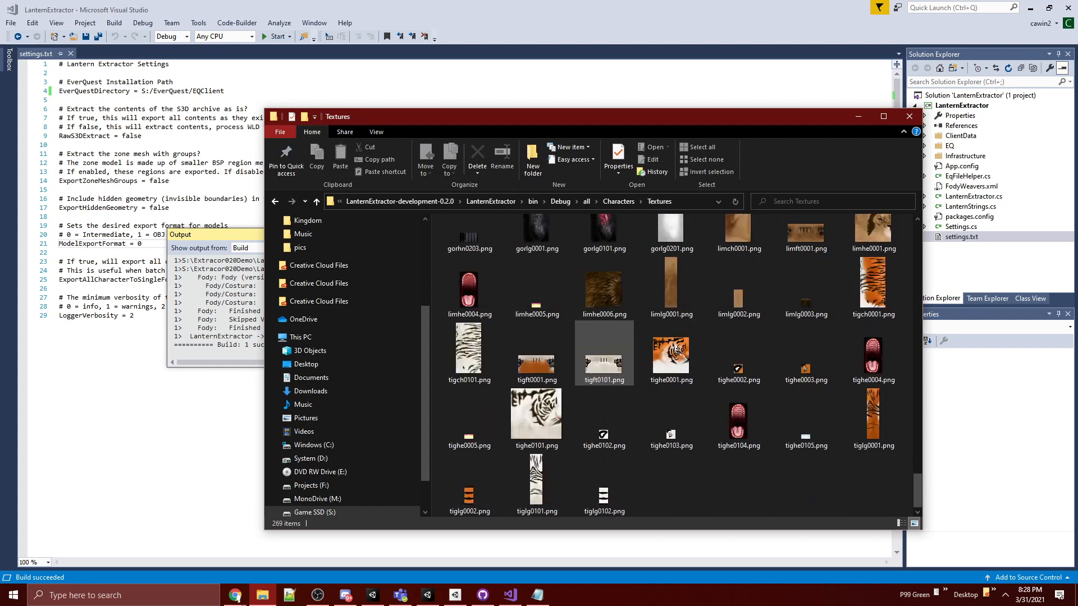
scroll(603, 354, "up", 20)
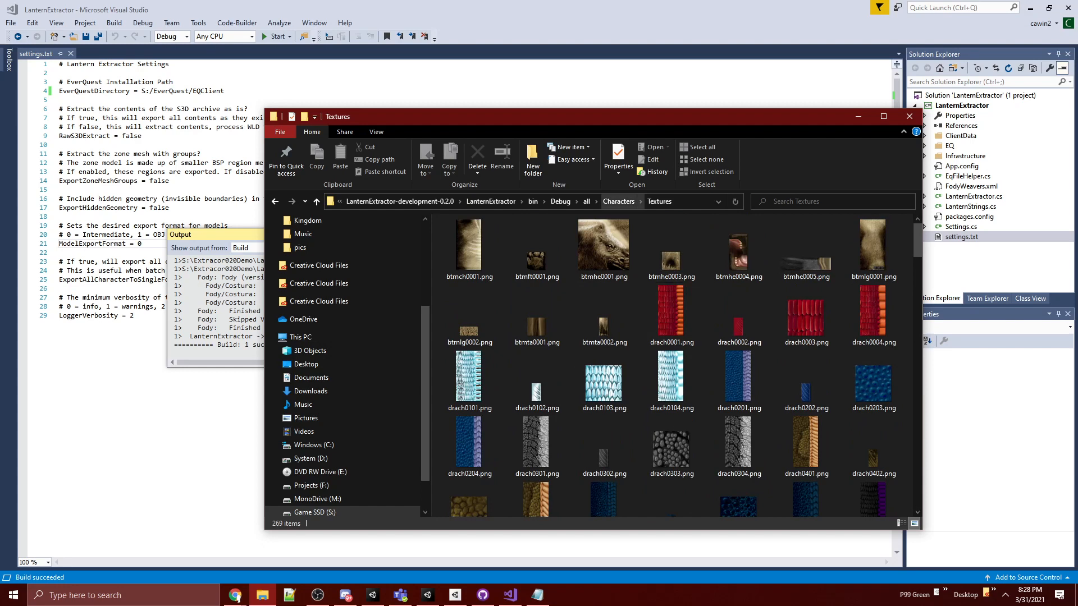
Step: Go to the arena\Objects\Textures folder in Debug and look through the extracted object textures
left_click(619, 201)
left_click(591, 201)
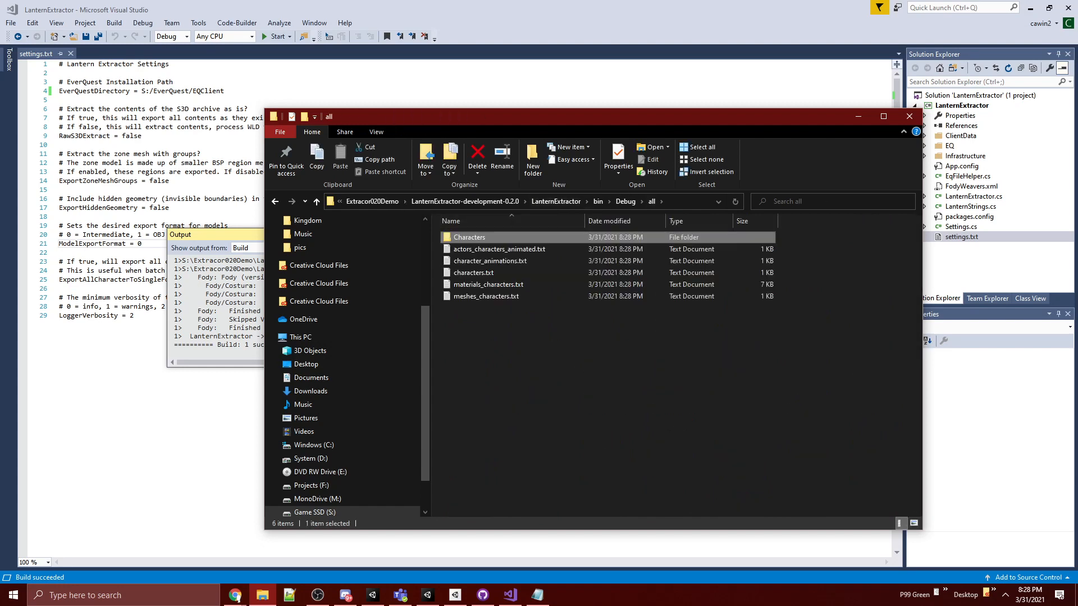
left_click(598, 201)
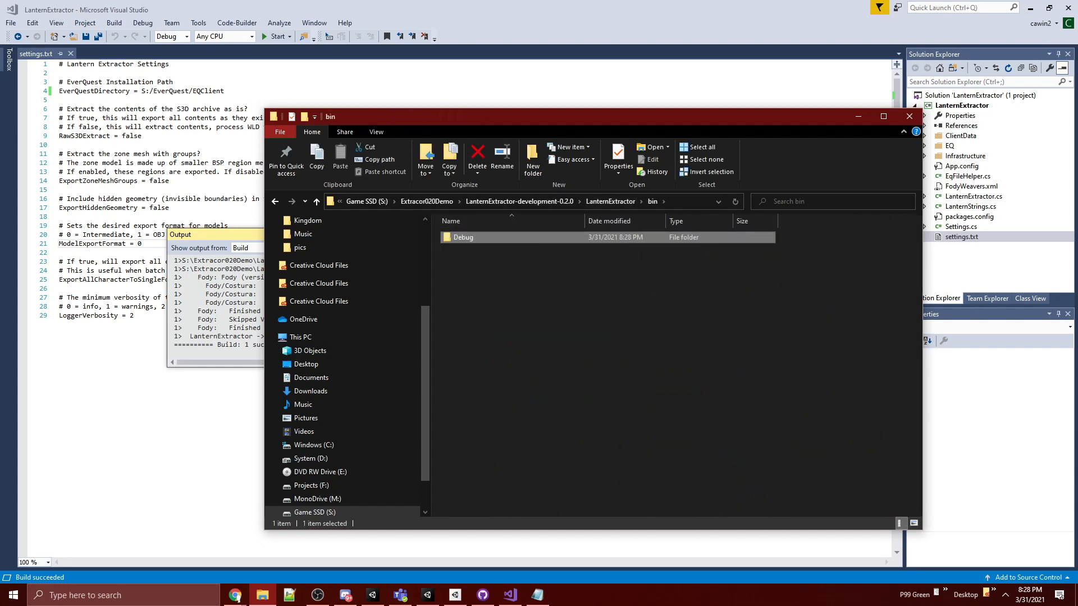
double_click(471, 238)
double_click(471, 249)
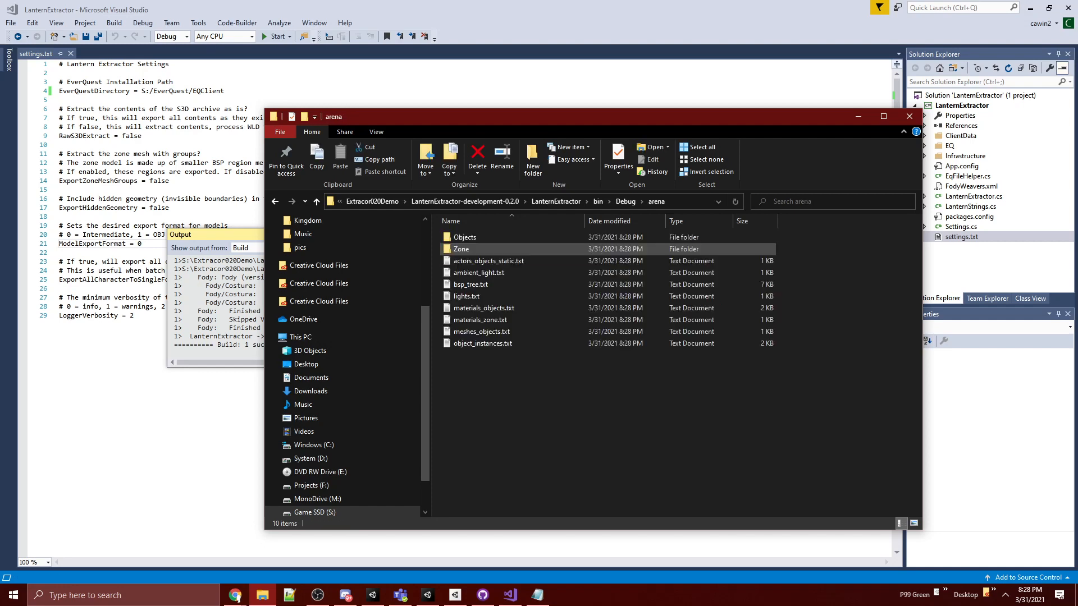
double_click(471, 237)
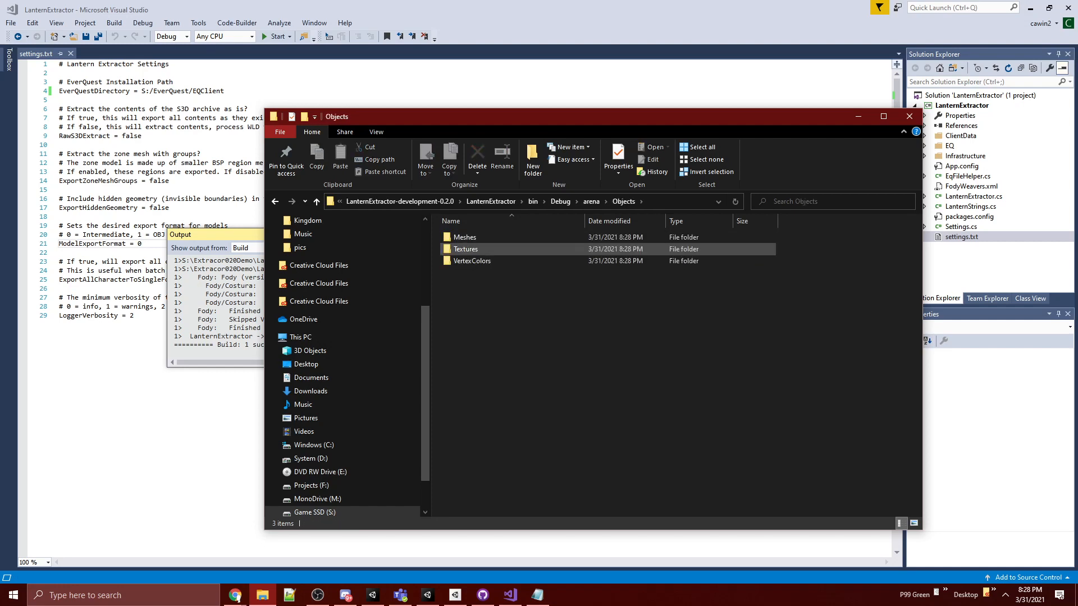
double_click(466, 249)
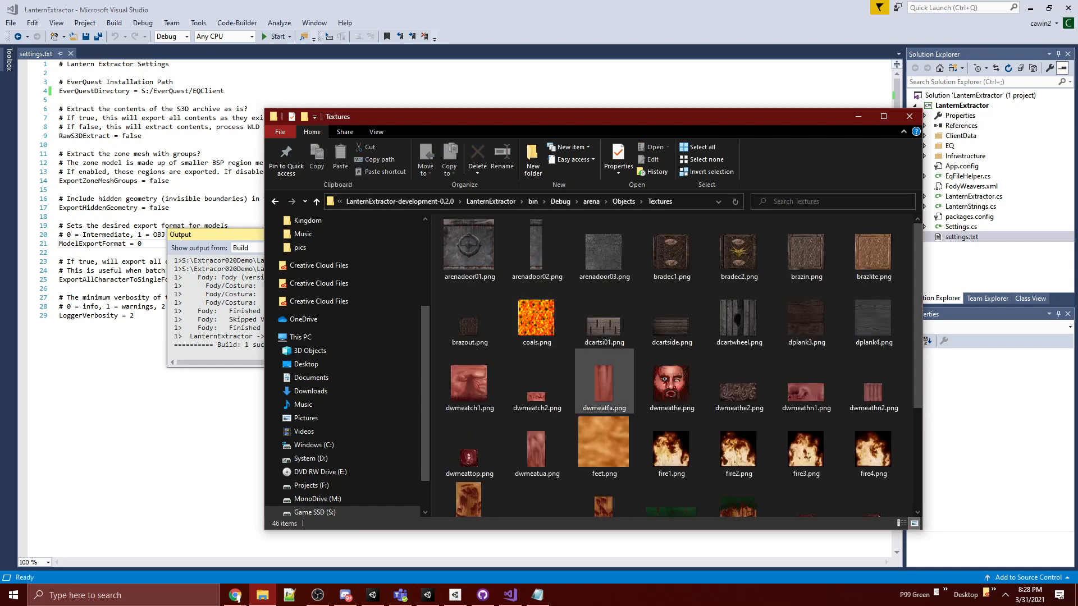
scroll(674, 365, "down", 3)
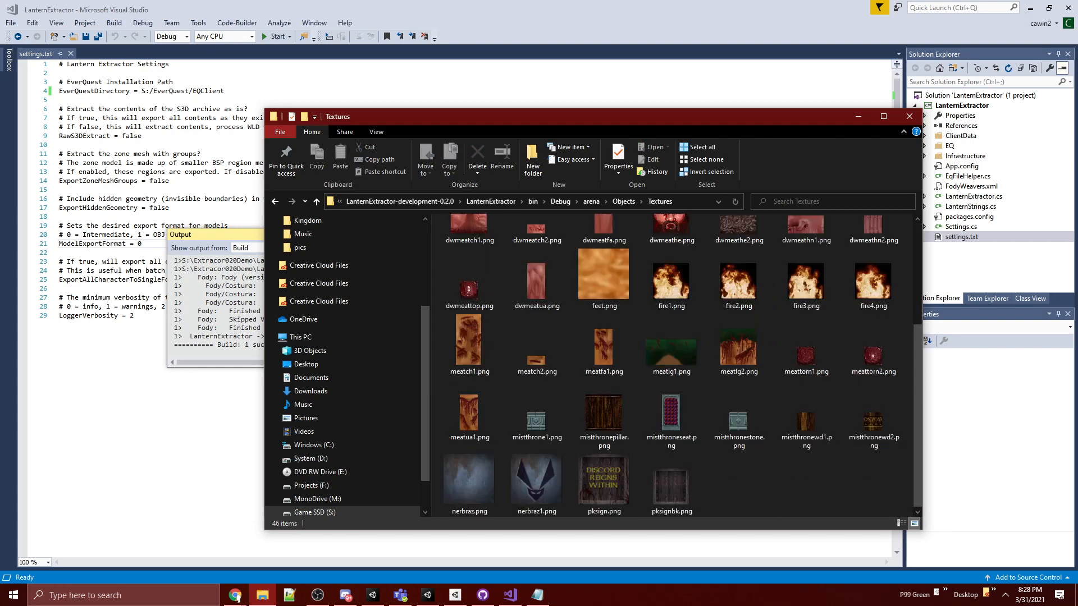
scroll(674, 365, "up", 3)
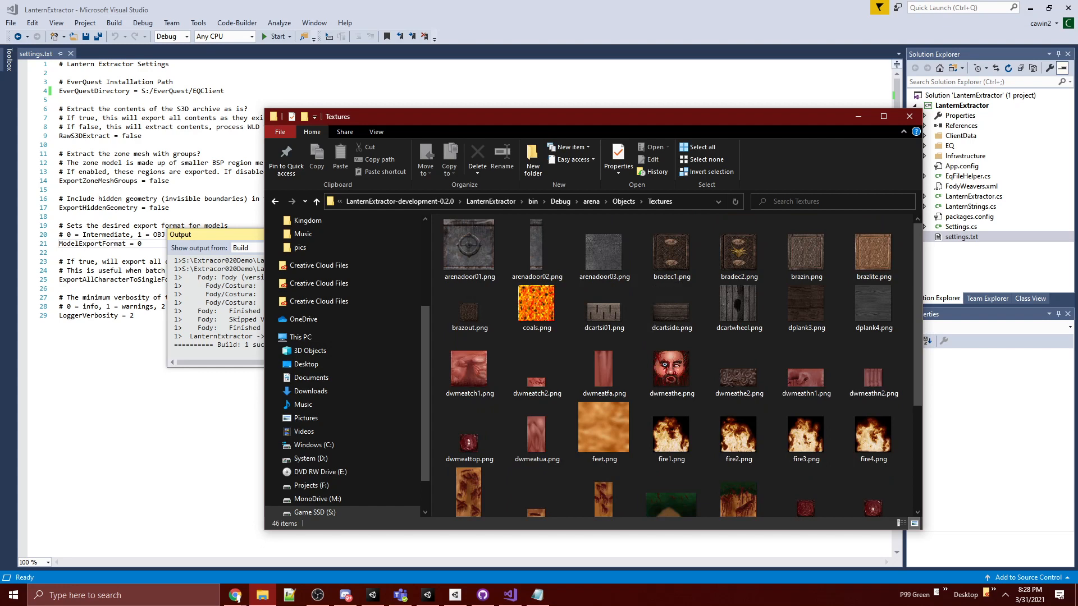
Step: Return to the LanternExtractor\bin\Debug folder and open settings.txt in Notepad
left_click(623, 201)
left_click(591, 201)
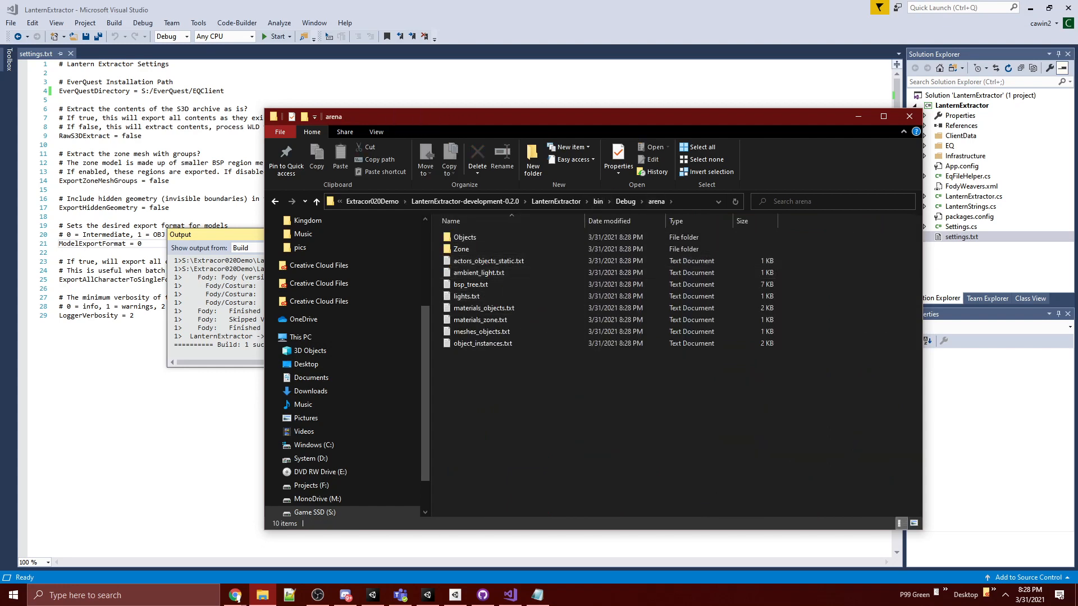
left_click(598, 201)
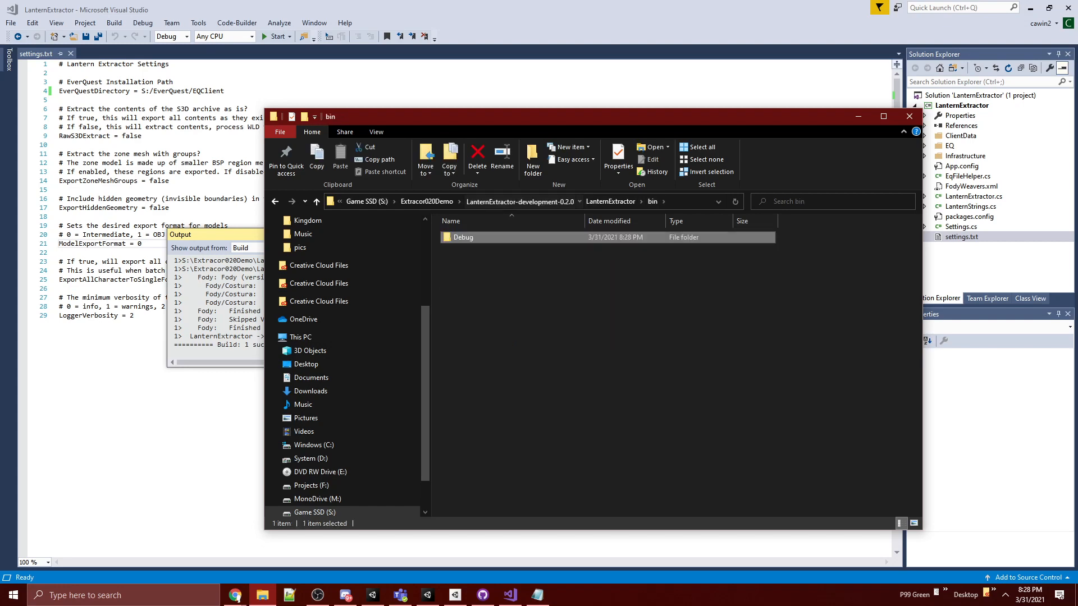
left_click(553, 201)
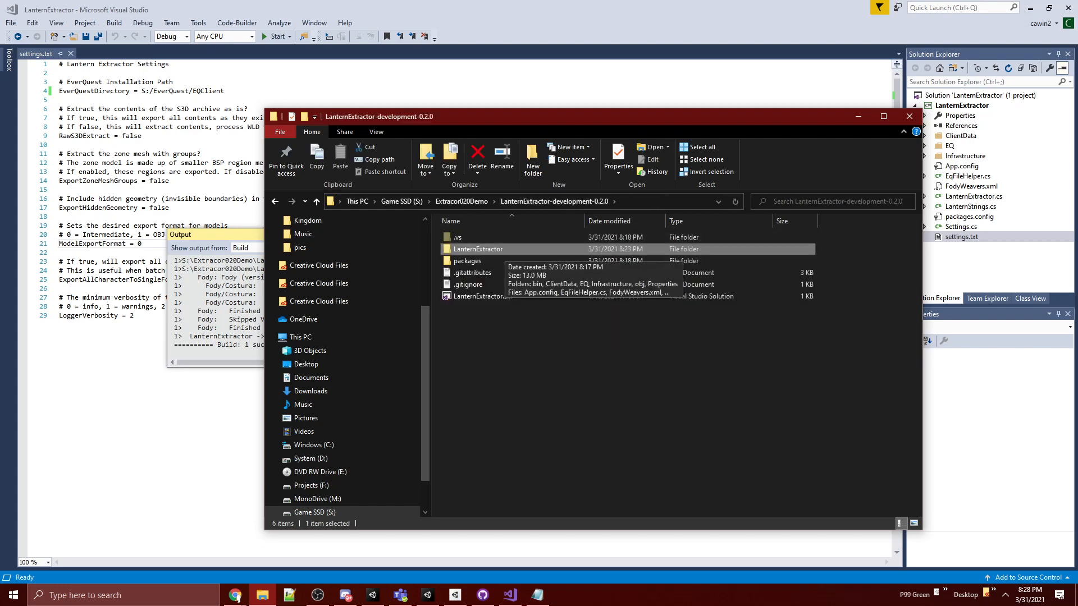
double_click(488, 249)
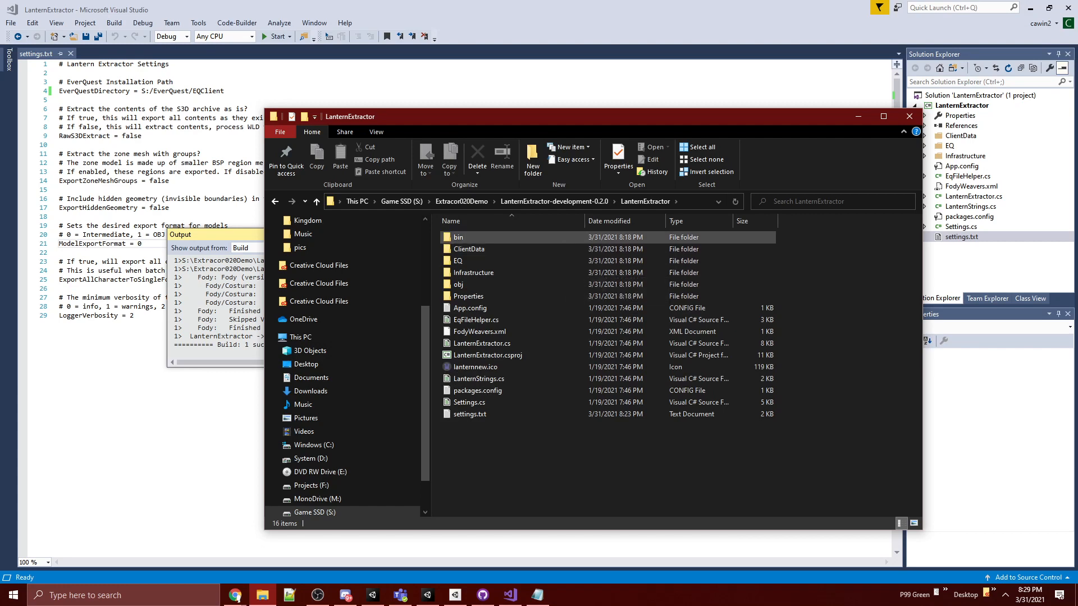
double_click(458, 237)
left_click(463, 237)
double_click(472, 237)
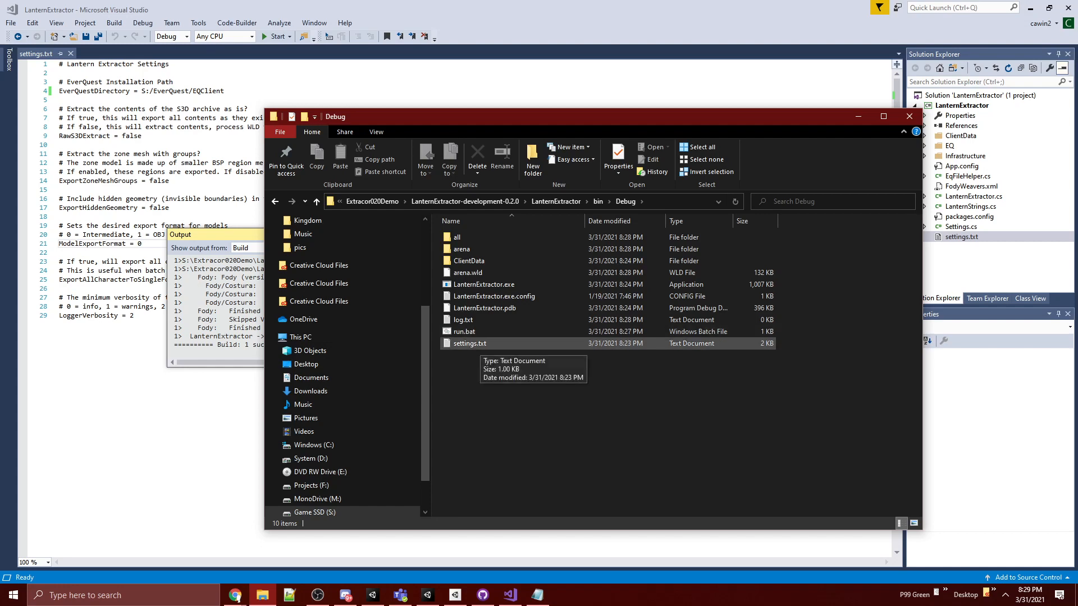
double_click(472, 343)
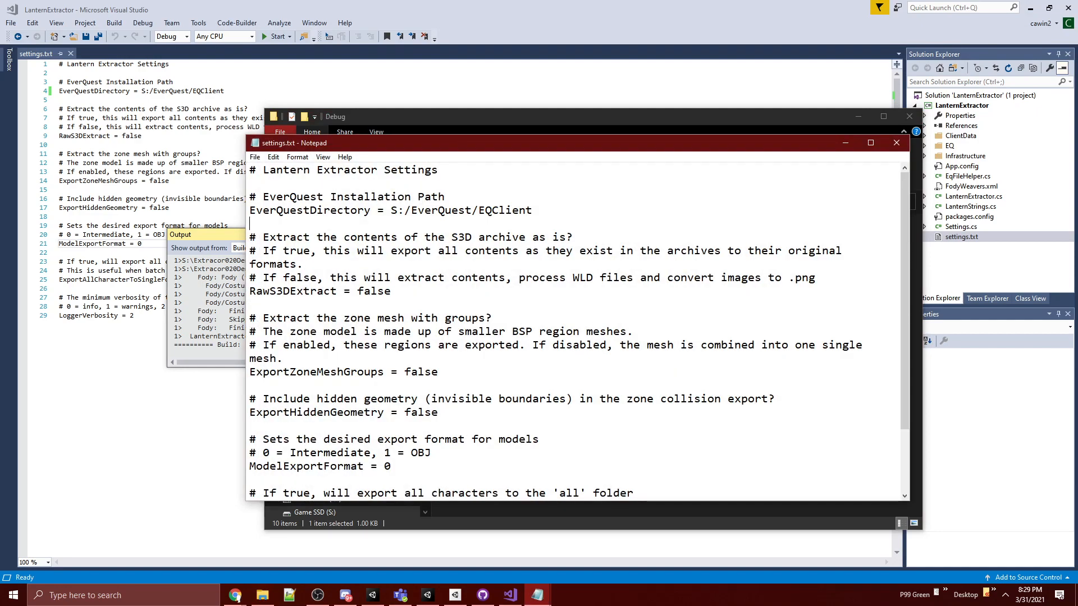
Step: Open a second File Explorer window on the Game SSD (S:) drive and move it out of the way
left_click(263, 595)
left_click(551, 415)
left_click(262, 595)
left_click(262, 595)
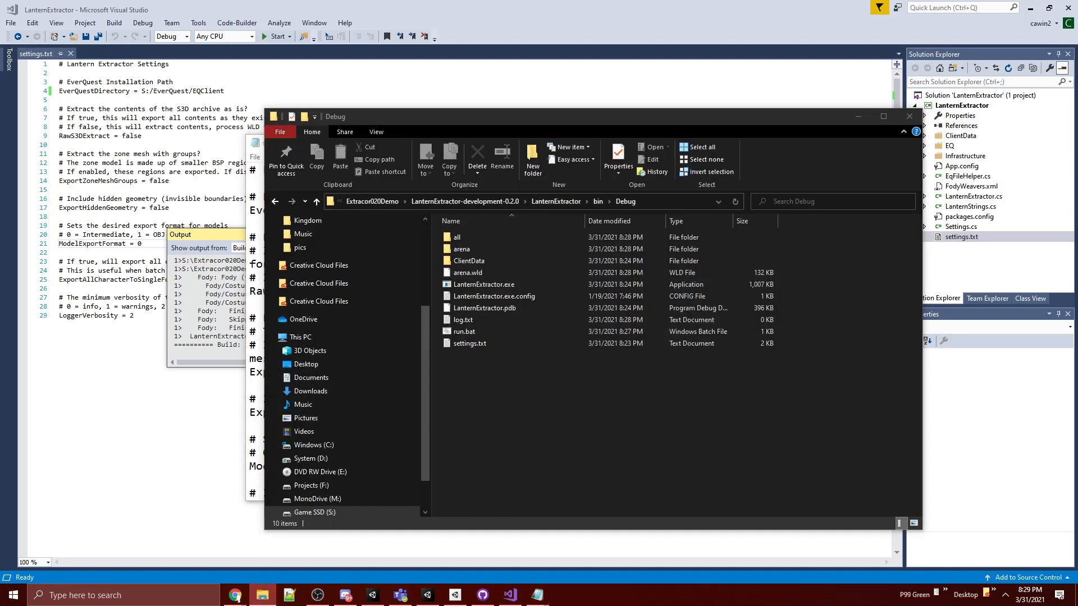
right_click(263, 595)
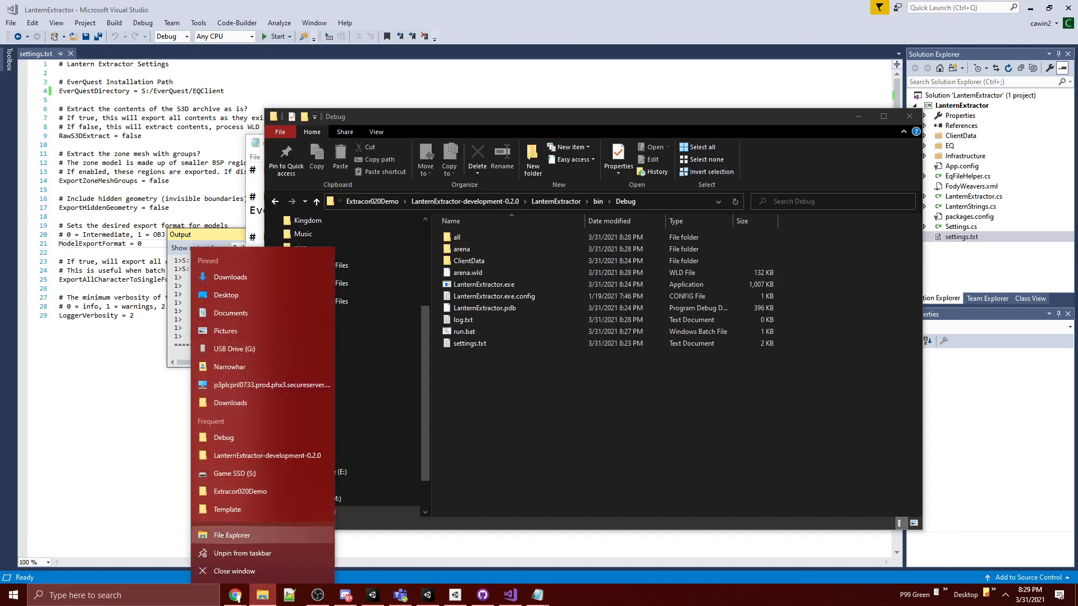
left_click(252, 535)
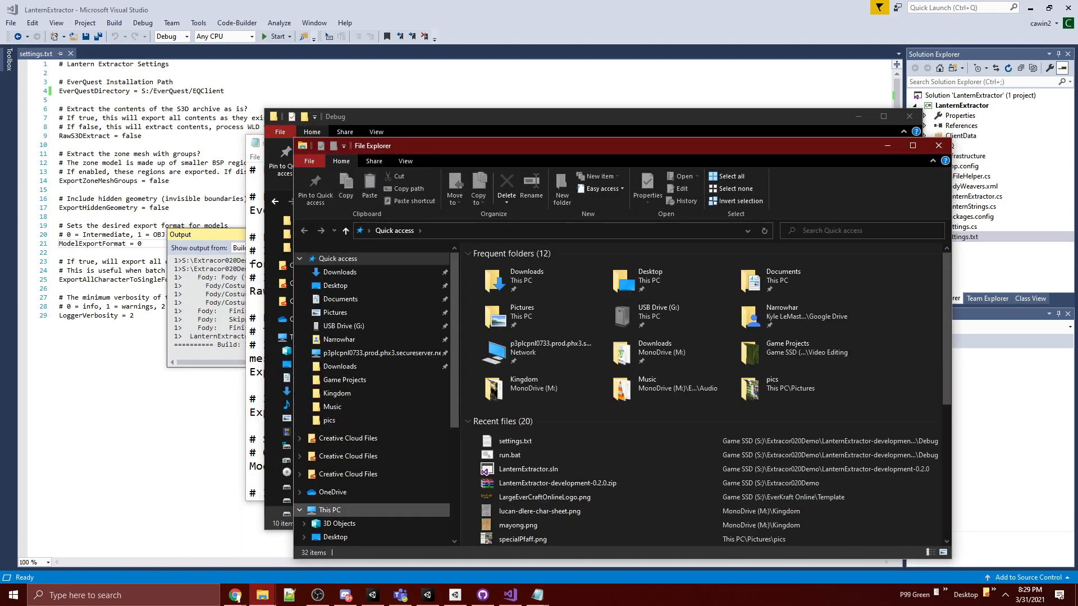
scroll(337, 487, "down", 3)
scroll(337, 487, "down", 2)
left_click(344, 483)
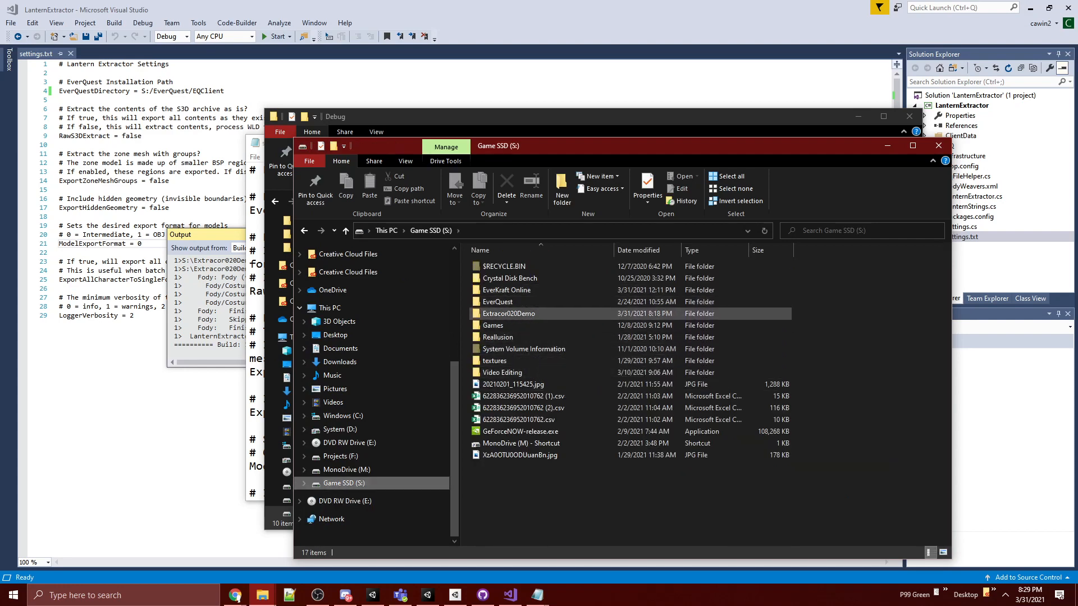
left_click_drag(618, 146, 0, 129)
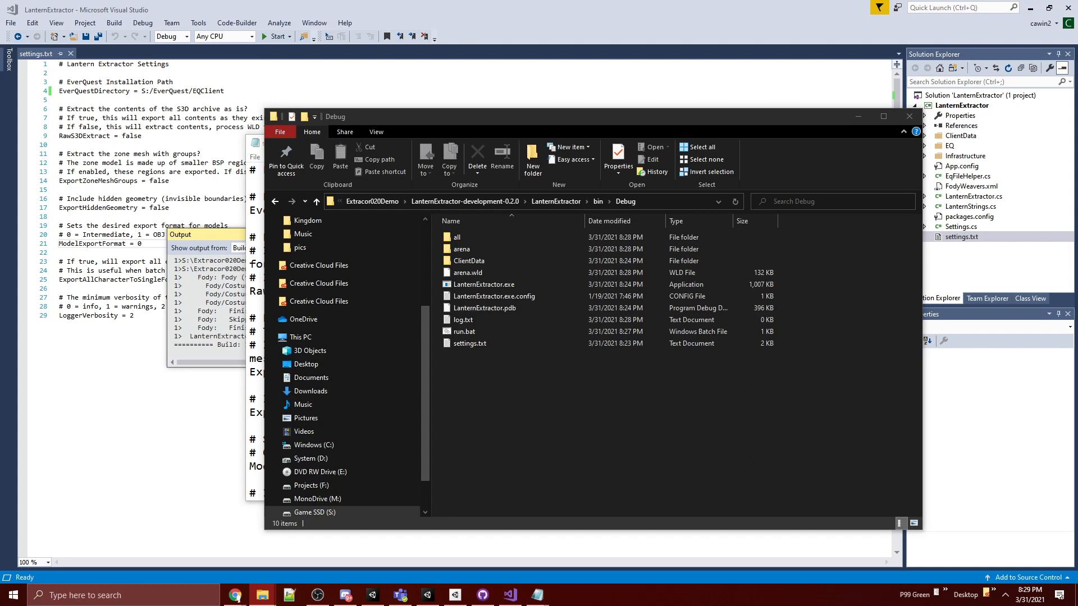
Step: Open settings.txt to check the EverQuestDirectory path written as S:\EverQuest\EQClient, and move that Notepad window aside
left_click(539, 387)
left_click(470, 343)
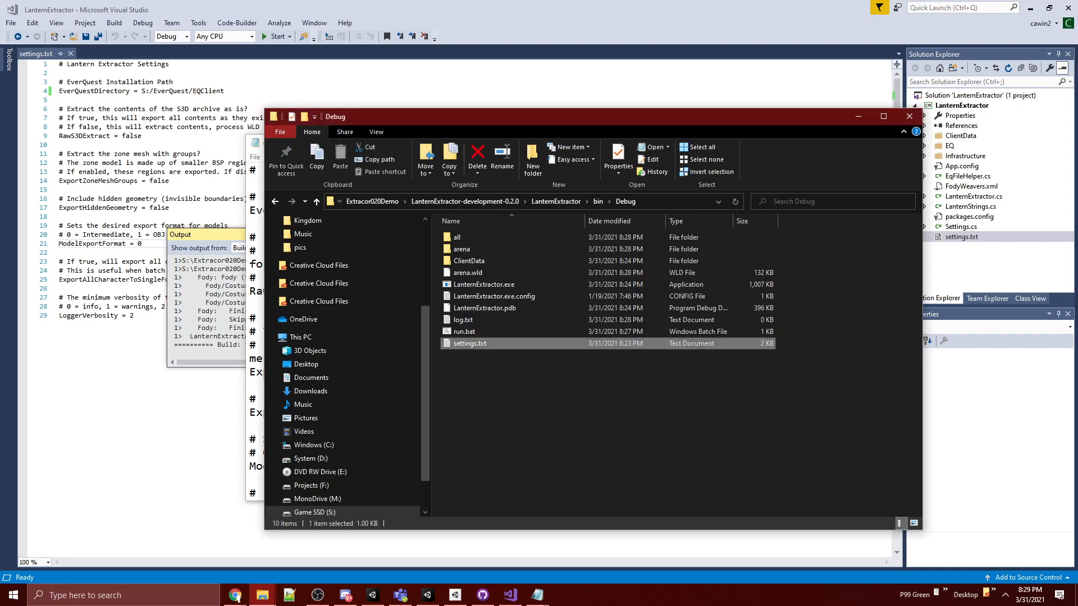
double_click(475, 343)
left_click(357, 211)
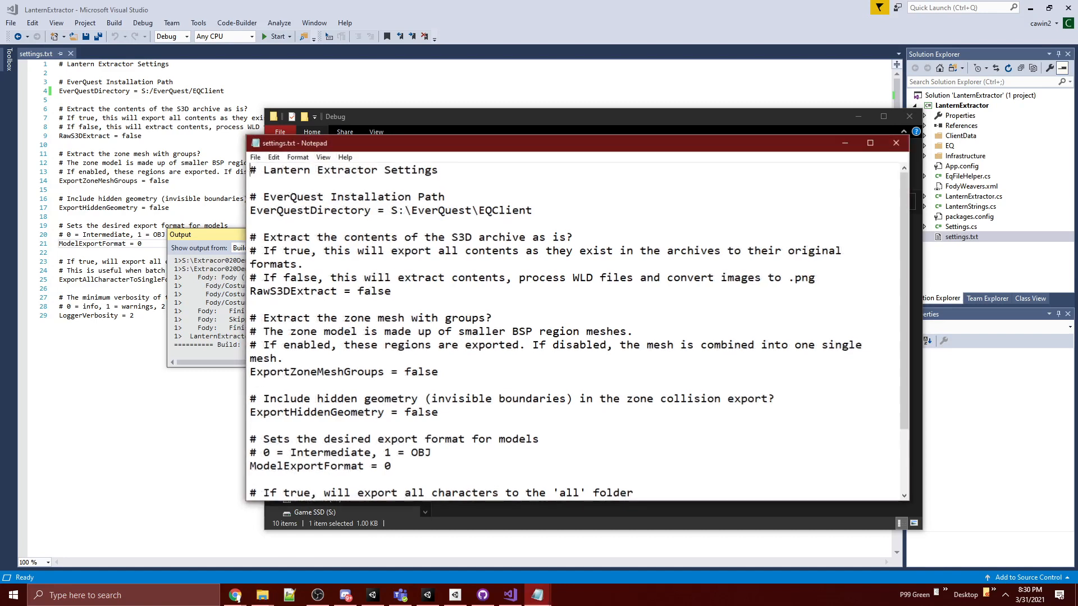
left_click_drag(526, 146, 0, 169)
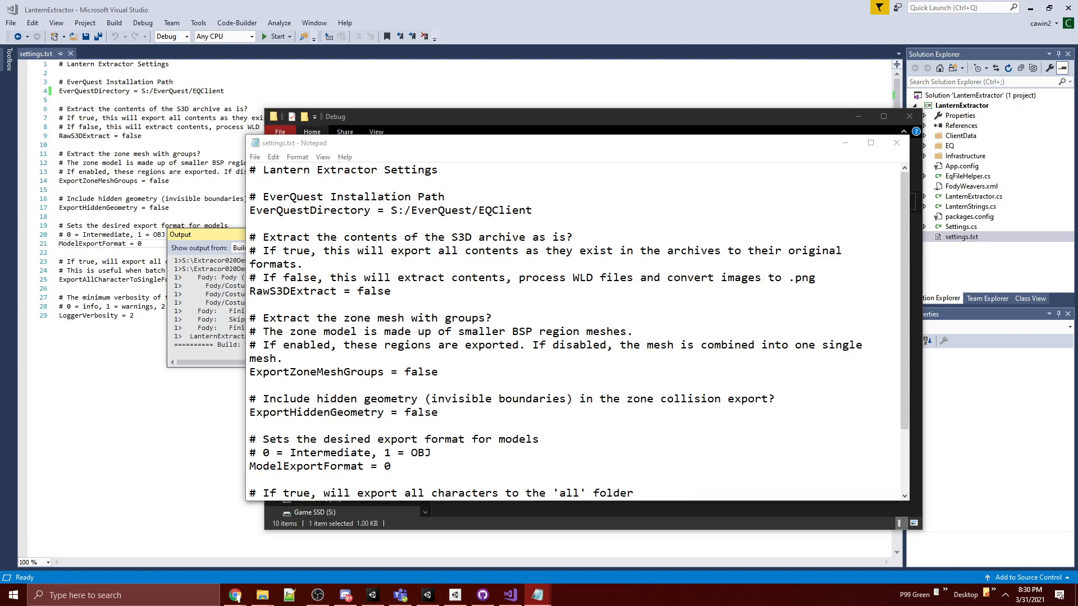
Step: Review the remaining extraction settings in settings.txt, close its Notepad window and return to the Debug folder
scroll(573, 331, "down", 2)
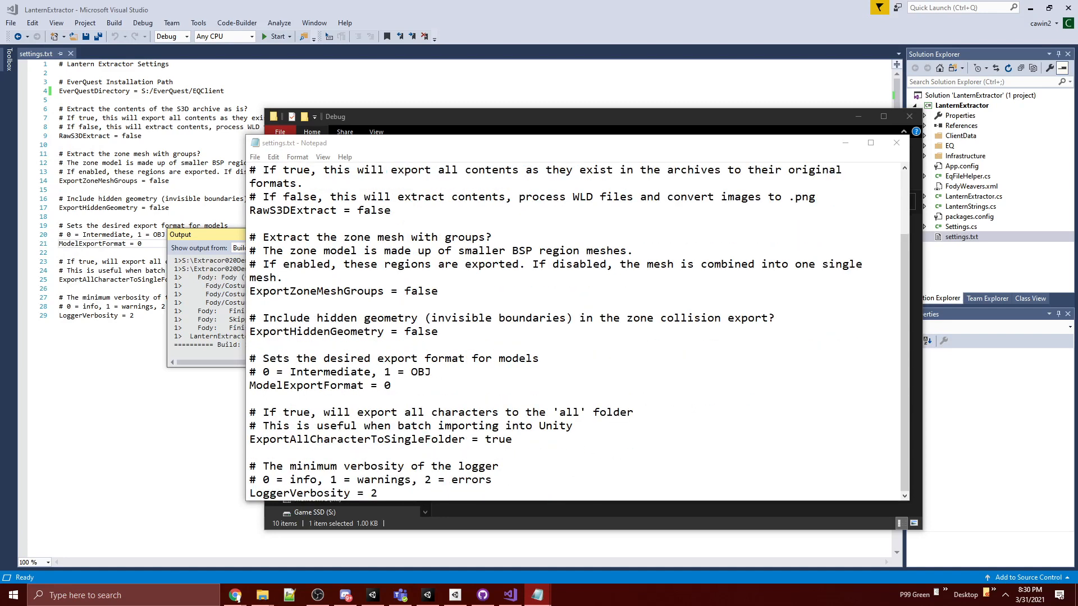
scroll(572, 331, "up", 2)
scroll(573, 332, "down", 2)
key("alt+Tab")
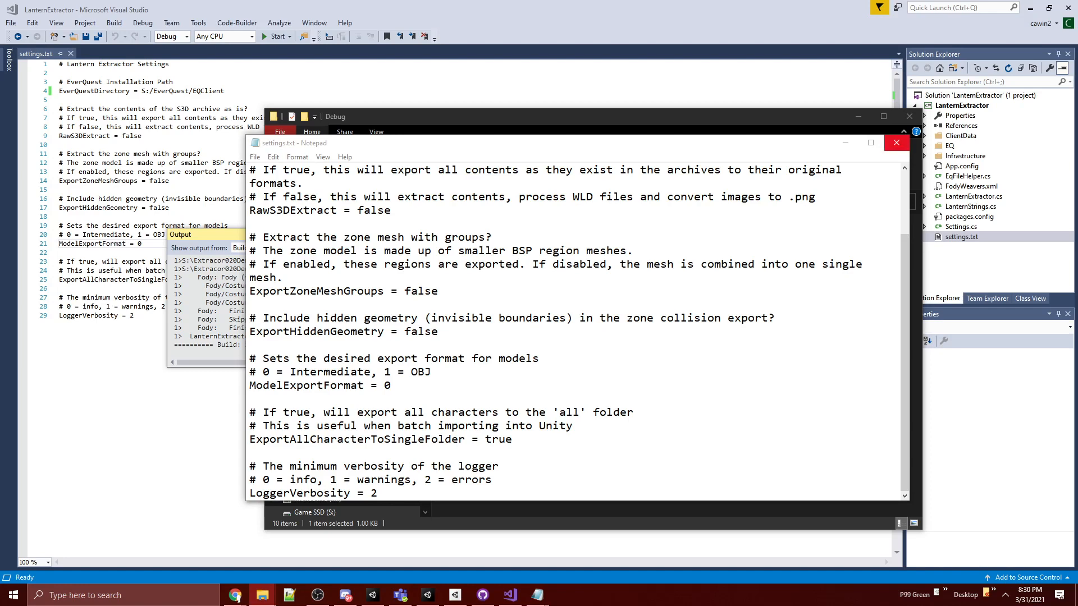
scroll(577, 332, "up", 2)
left_click(445, 197)
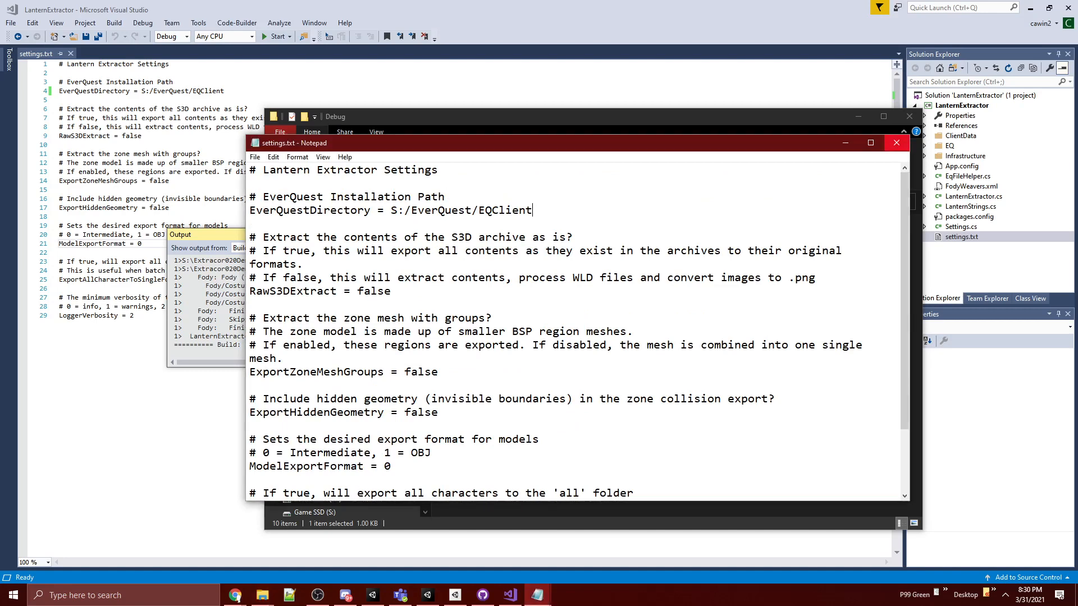
left_click(897, 143)
left_click(646, 414)
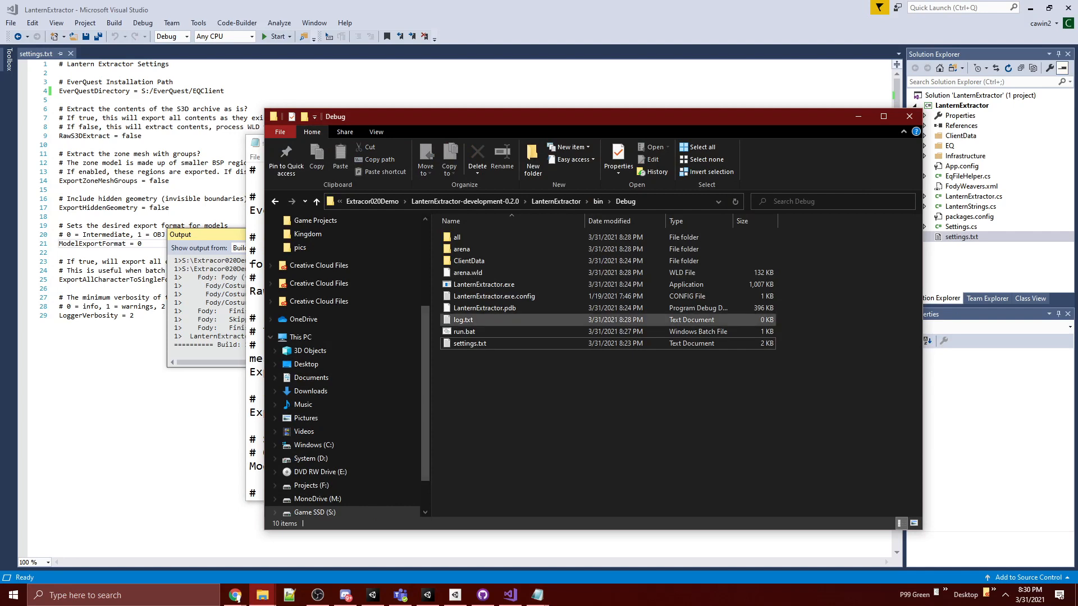
Step: Edit and save run.bat in the Debug folder, and run the batch file again
right_click(469, 331)
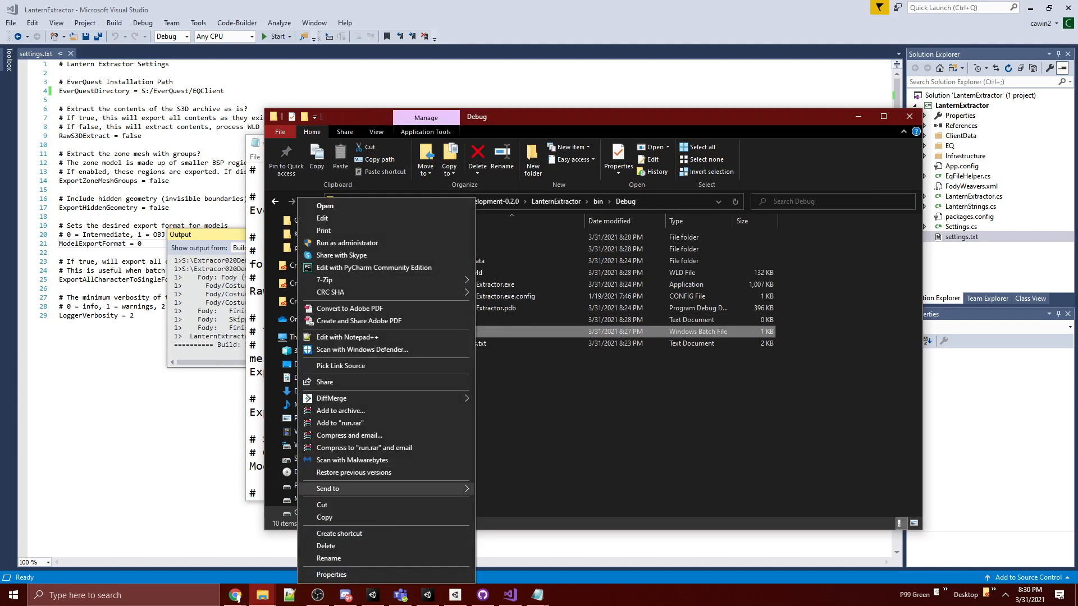
left_click(343, 220)
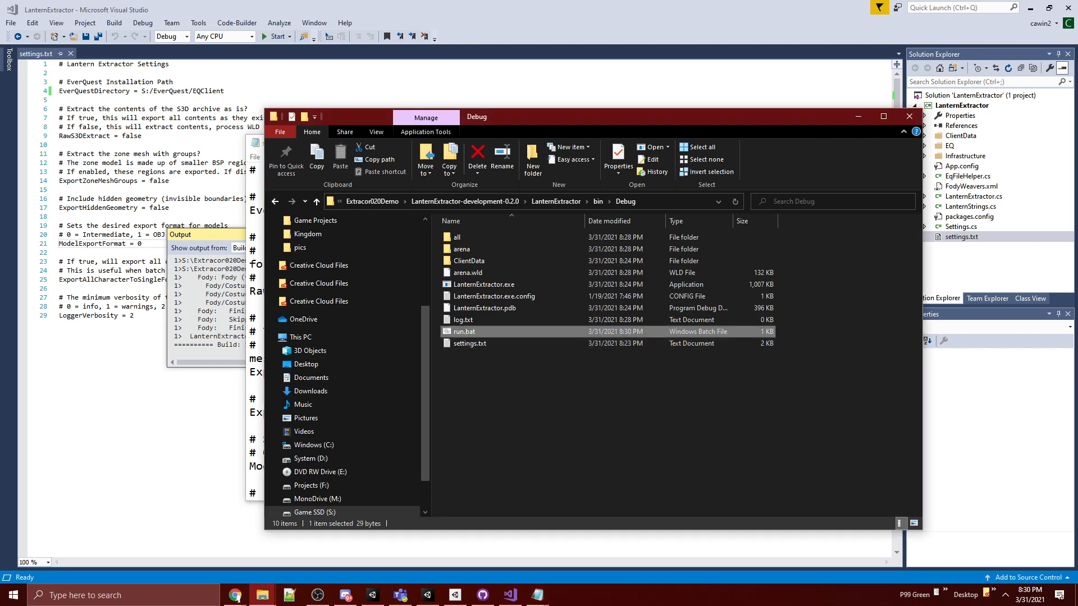
key("Return")
left_click(595, 409)
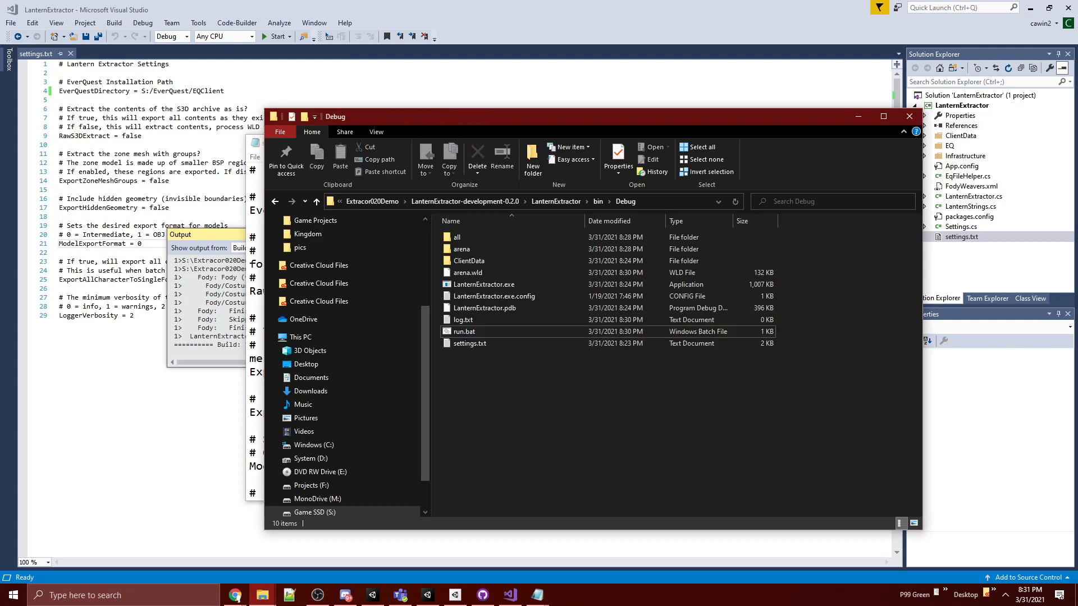
Step: Clear the windows covering Visual Studio, switch the solution configuration to Release and rebuild the LanternExtractor project
left_click_drag(764, 122, 0, 115)
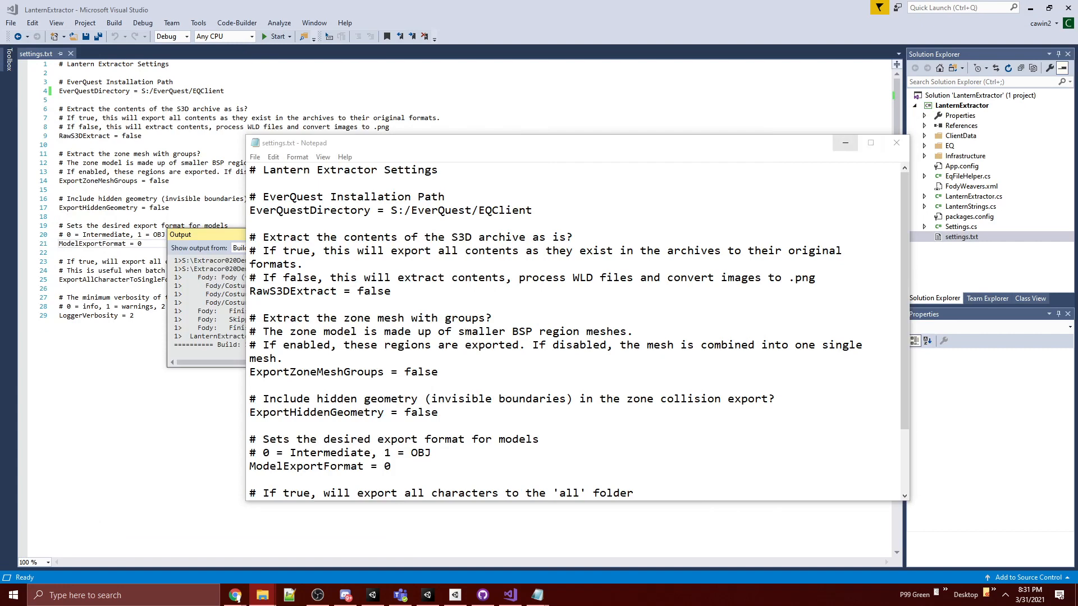
left_click(845, 142)
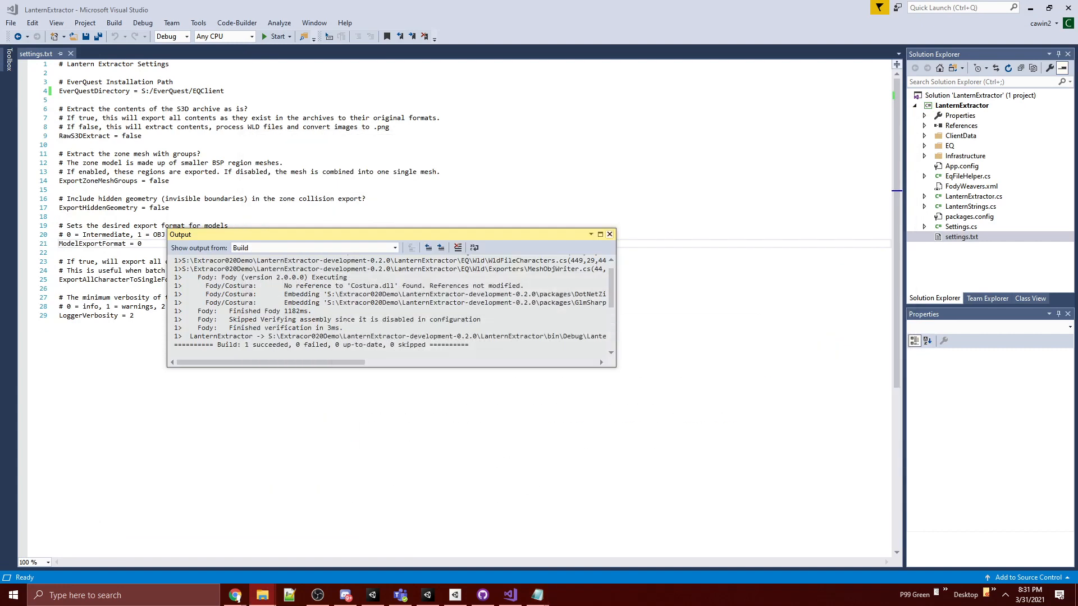
left_click(609, 234)
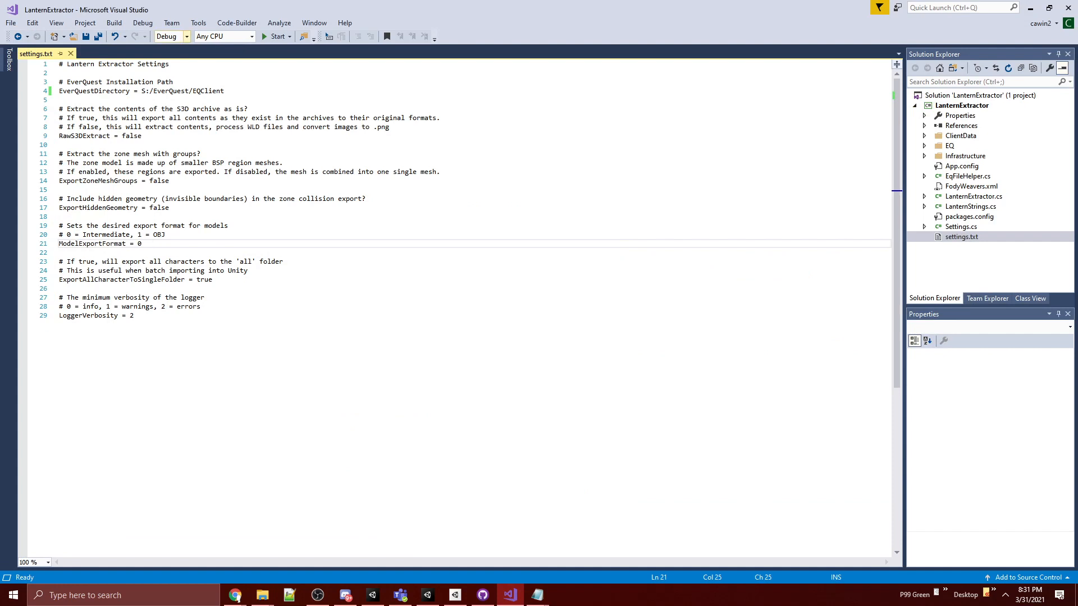
left_click(168, 37)
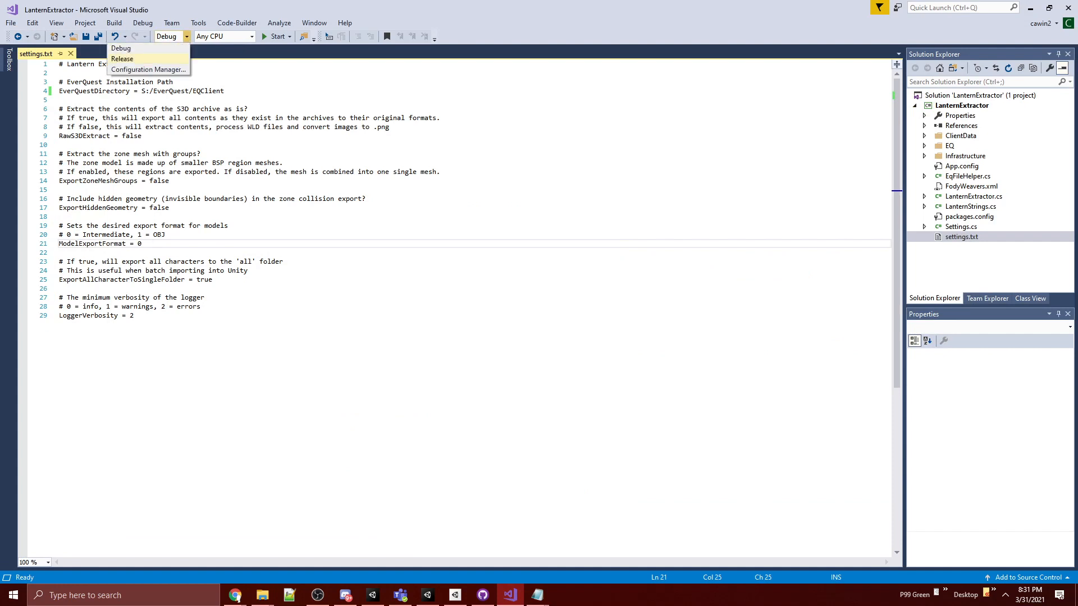
left_click(120, 58)
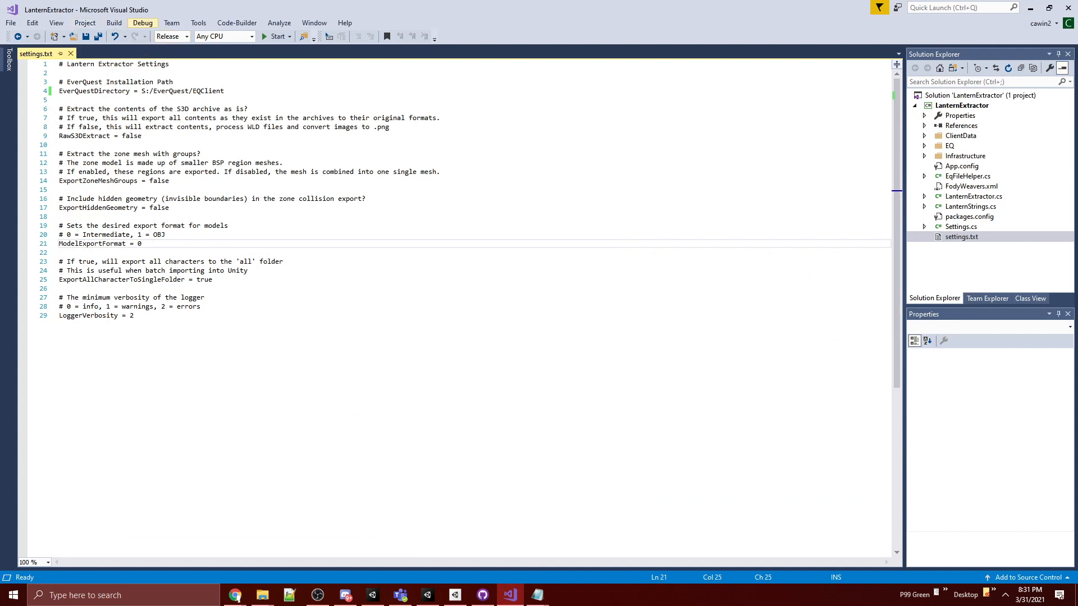
left_click(114, 23)
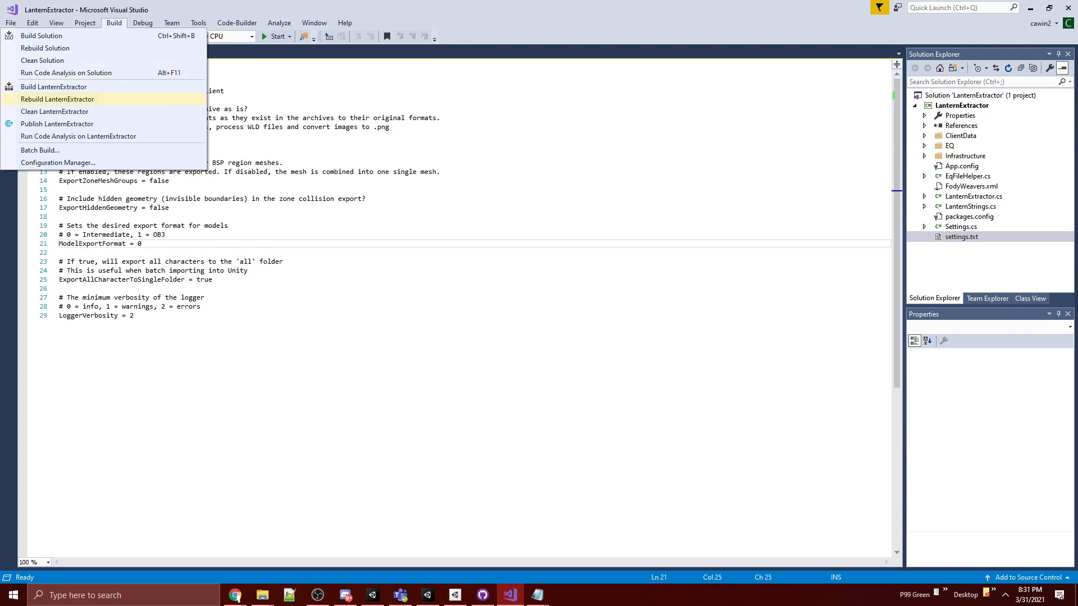
left_click(58, 99)
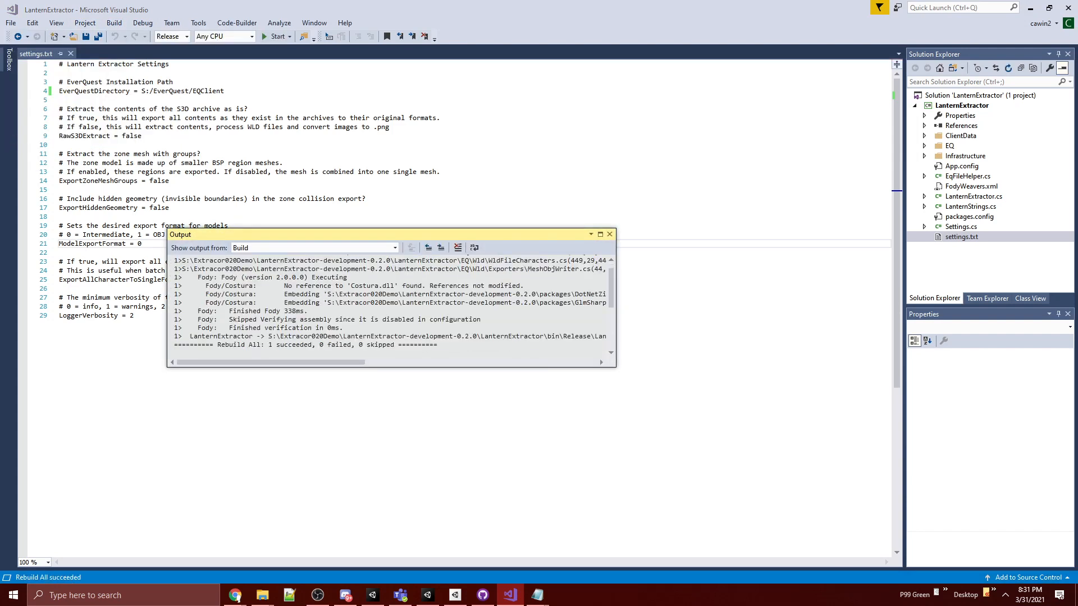
Step: Bring the File Explorer window back and open the LanternExtractor\bin\Release folder
left_click_drag(0, 115, 391, 106)
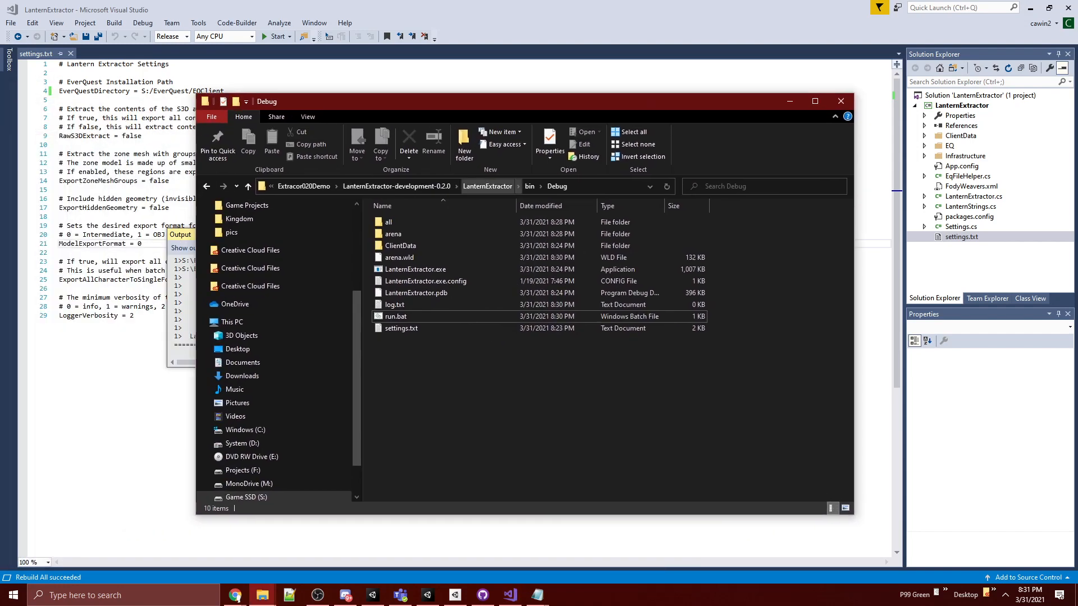
left_click(487, 186)
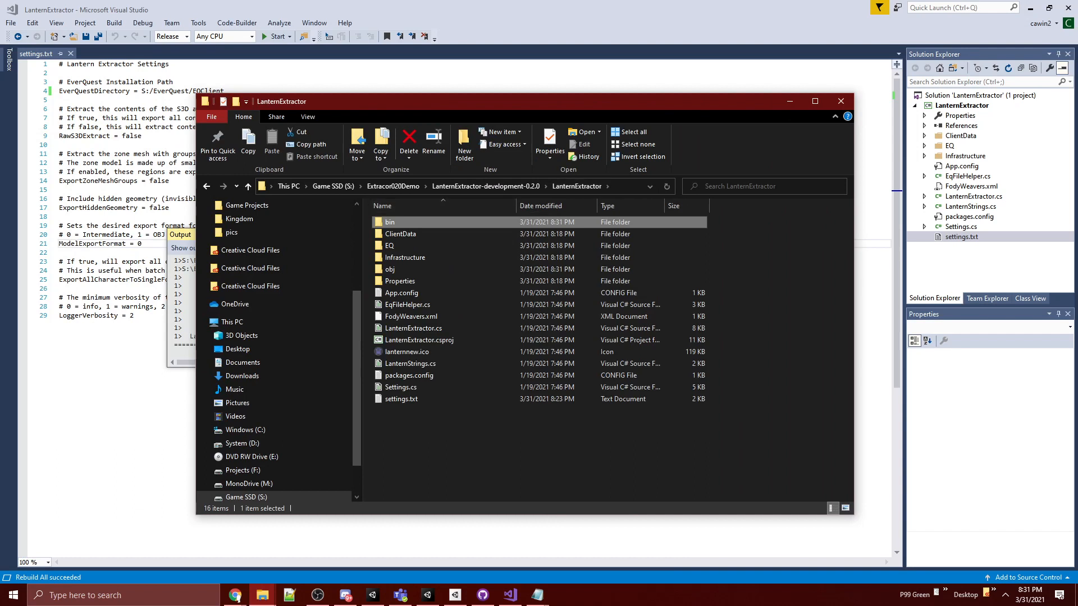
double_click(461, 223)
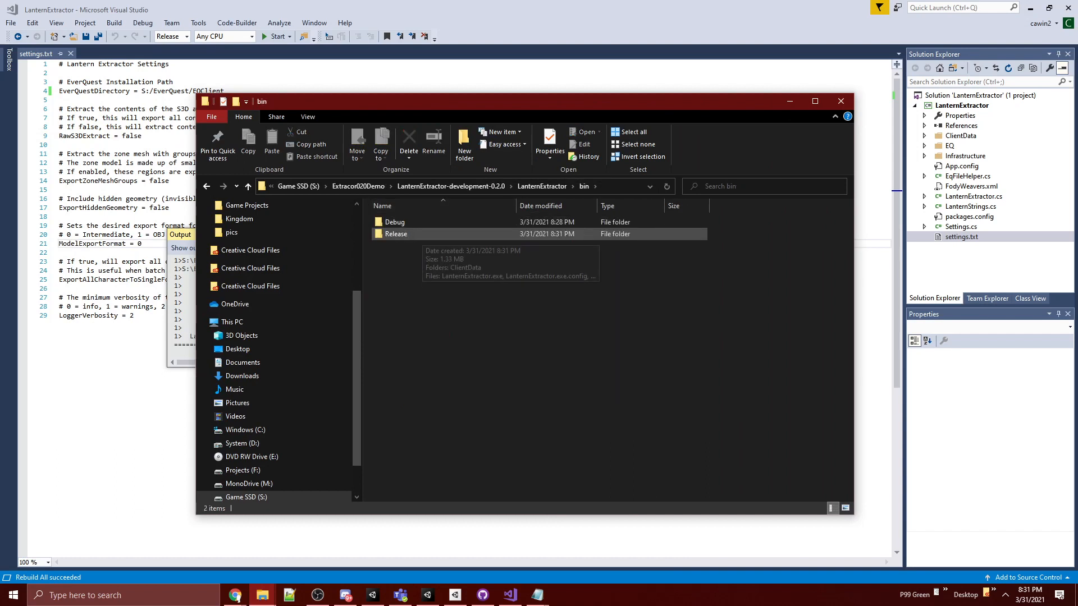
double_click(416, 234)
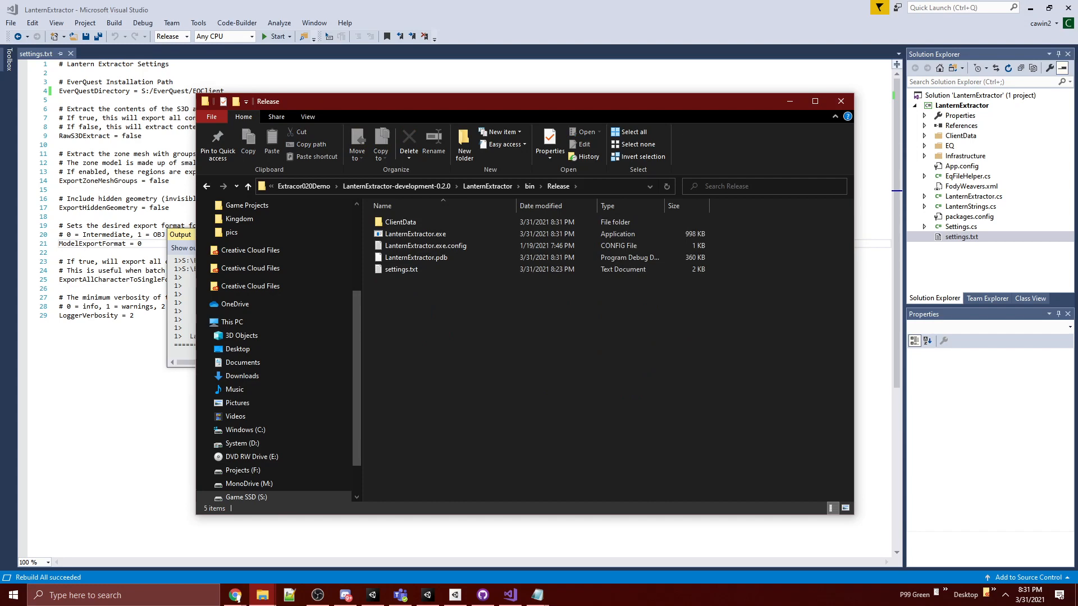
Step: Add the existing cmd.bat file to the Release folder from the other File Explorer window
right_click(415, 297)
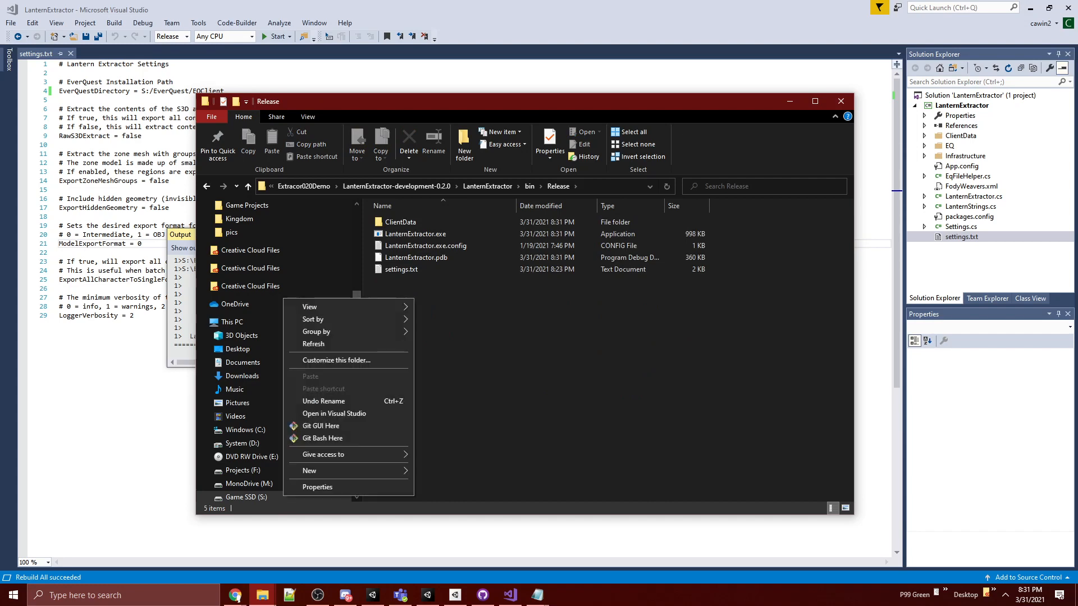
key("Escape")
left_click_drag(463, 101, 431, 114)
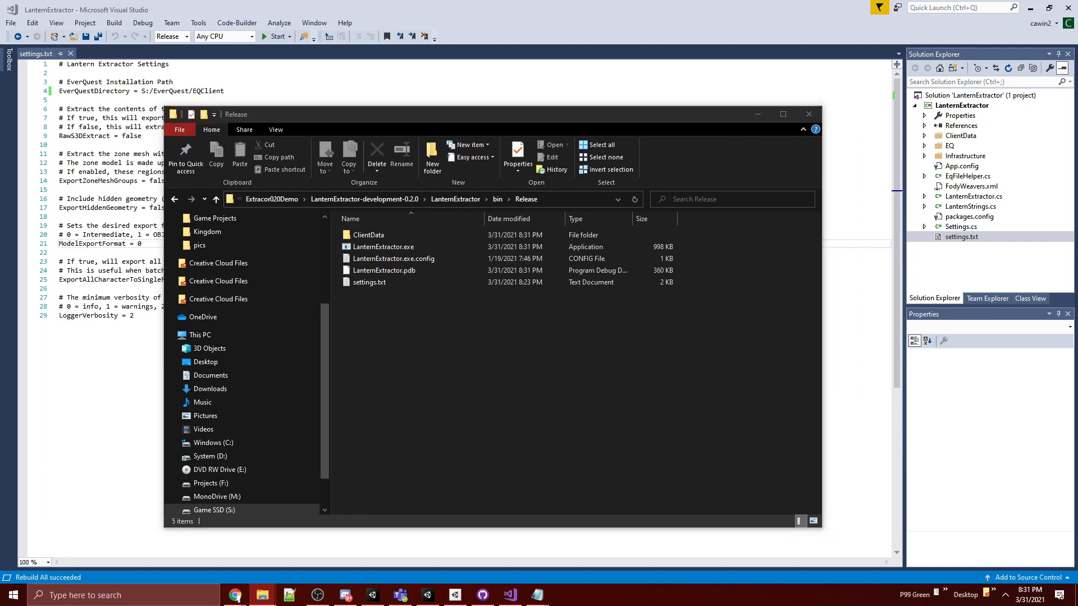
left_click_drag(383, 392, 447, 414)
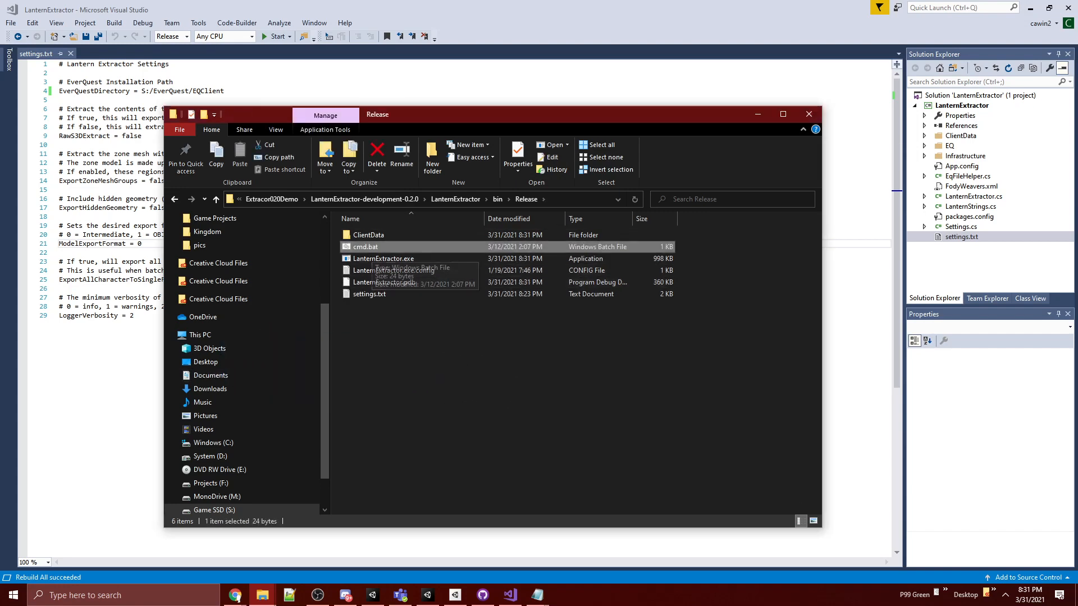
Step: Check that cmd.bat contains the command LanternExtractor.exe oot, and run it to extract the oot zone
right_click(371, 247)
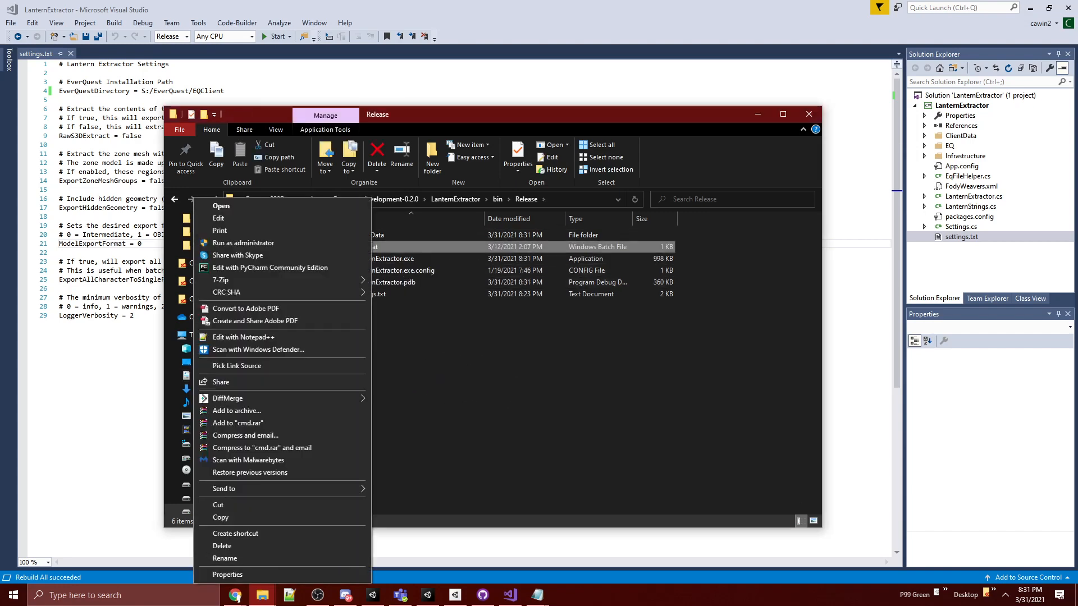
left_click(218, 218)
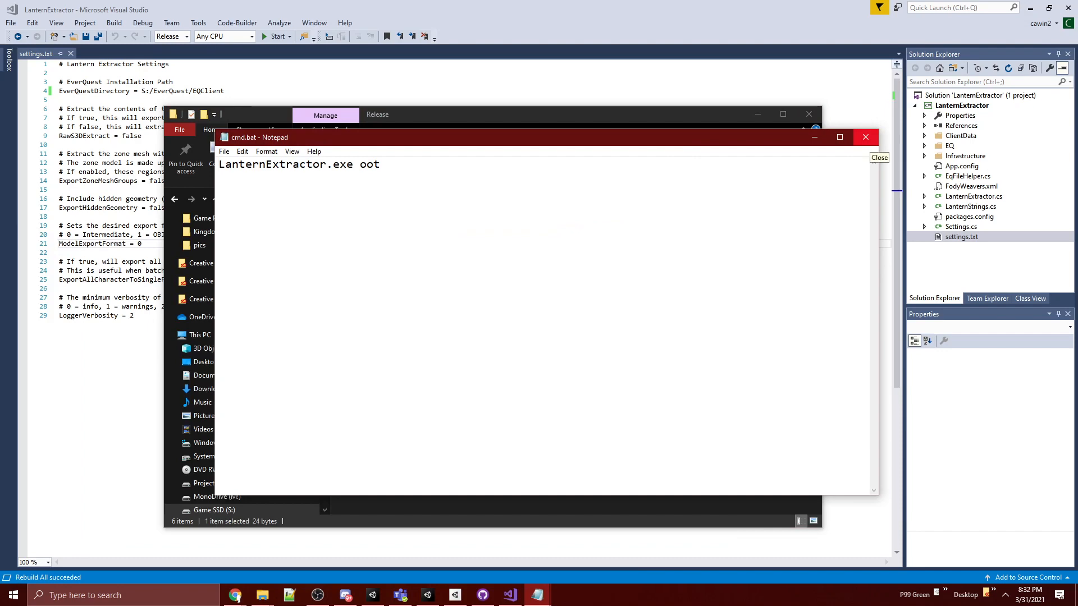
left_click(865, 137)
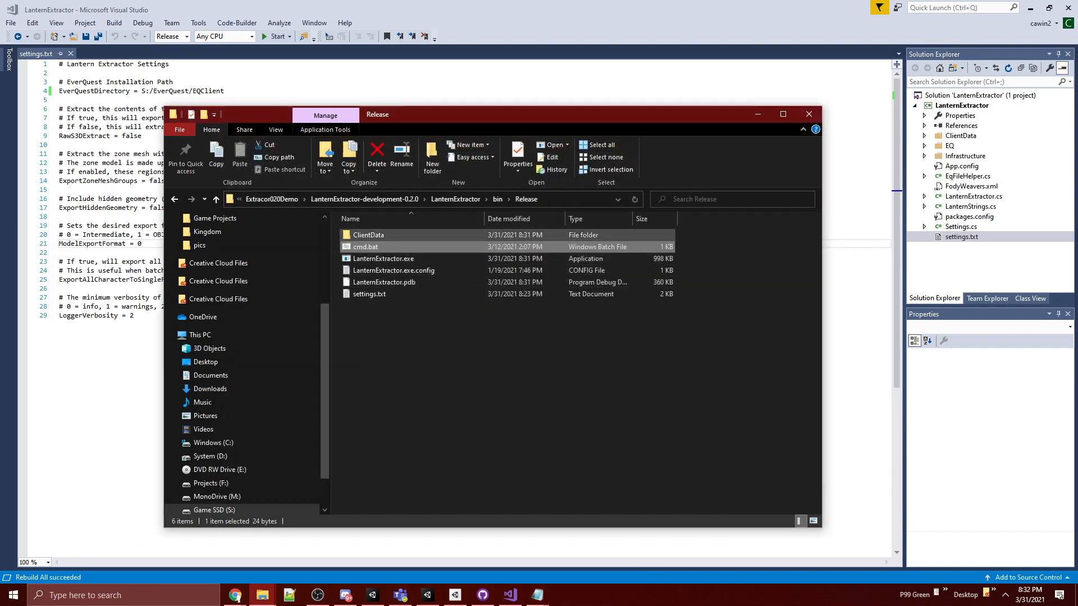
double_click(367, 248)
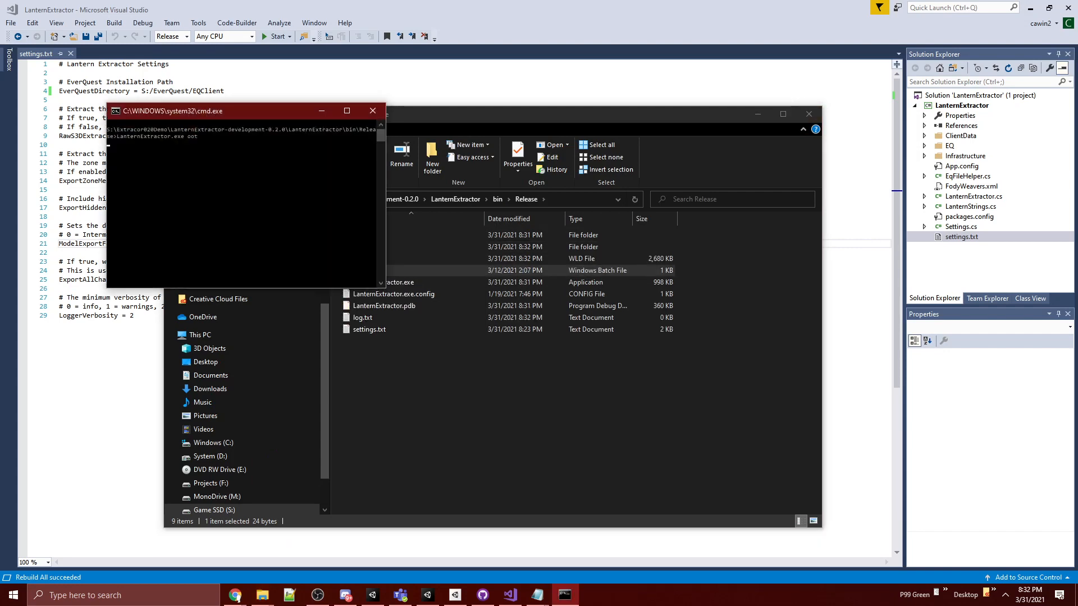
left_click_drag(293, 113, 686, 141)
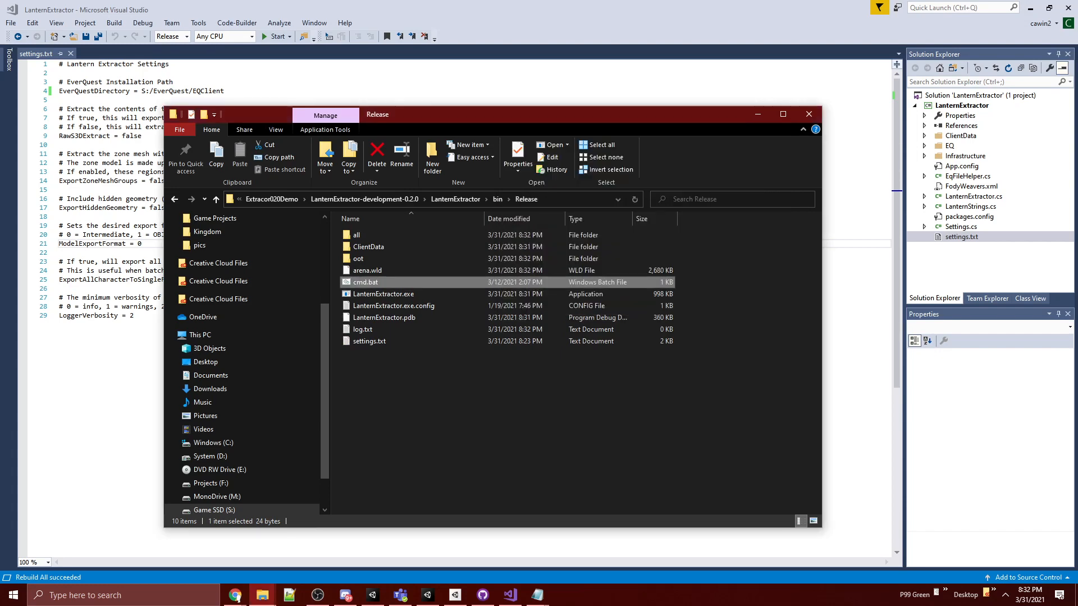
Step: Switch to Visual Studio, close the build Output window and review the solution configuration choices without changing them
key("alt+Tab")
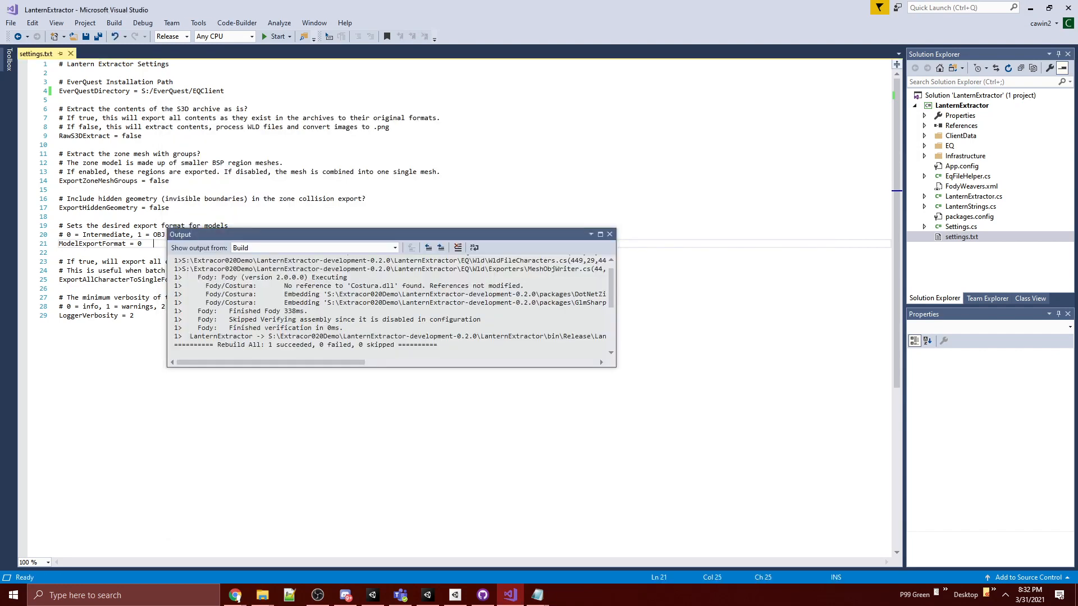
left_click(610, 235)
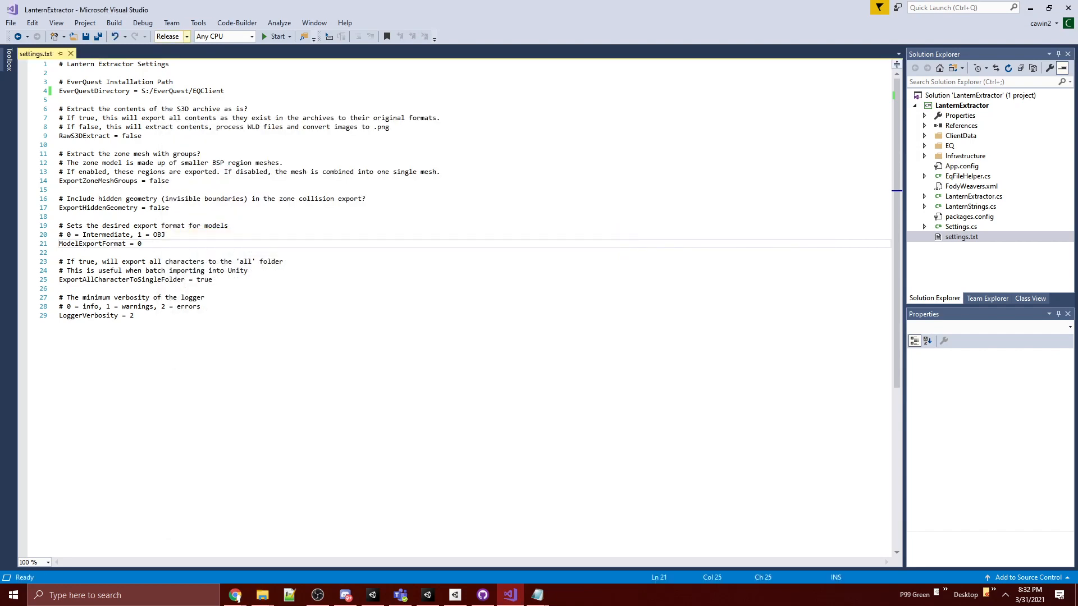
left_click(187, 36)
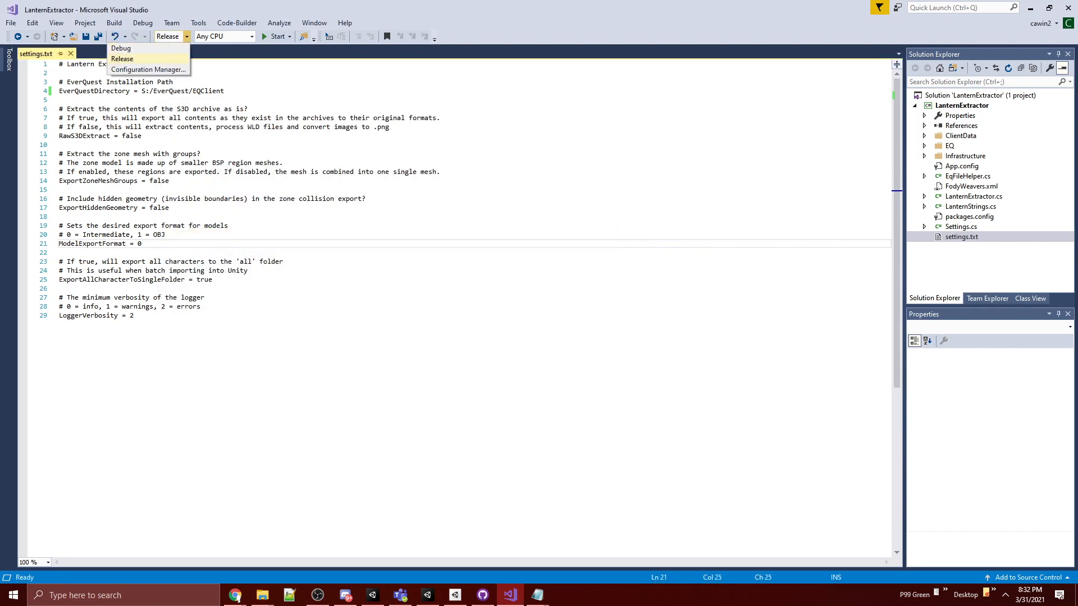
left_click(114, 23)
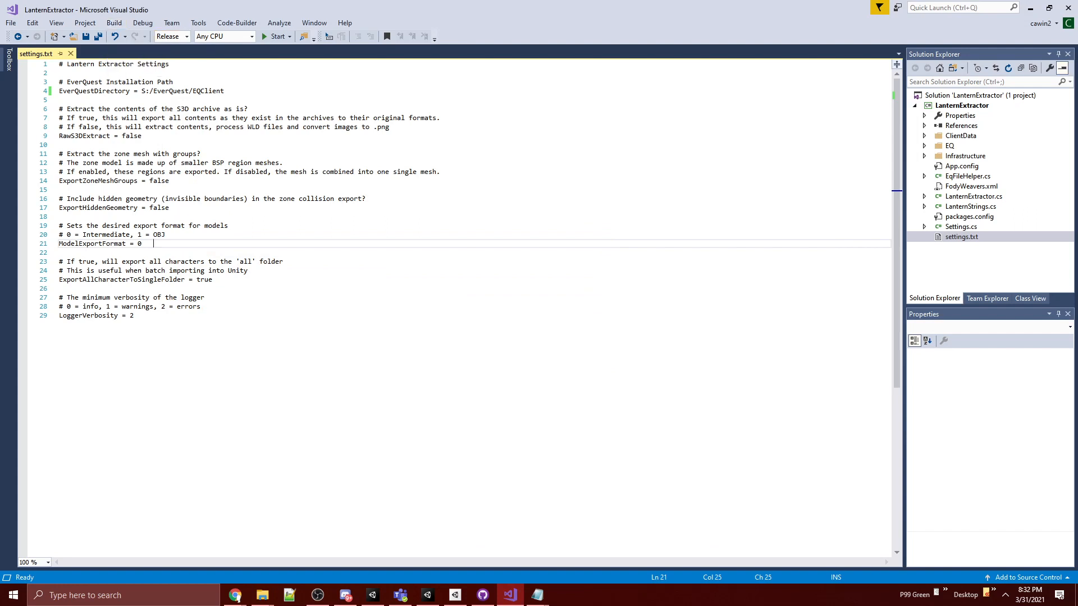
Step: Return to the Release folder in File Explorer and look through the extracted oot folder's Zone and Objects subfolders
left_click(262, 595)
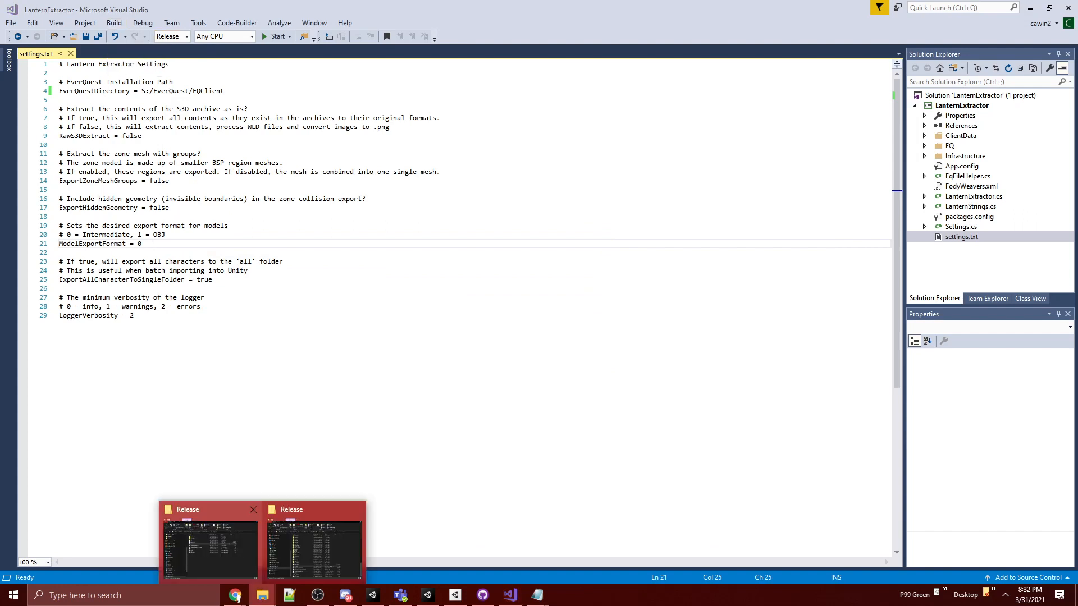
left_click(262, 595)
left_click(211, 549)
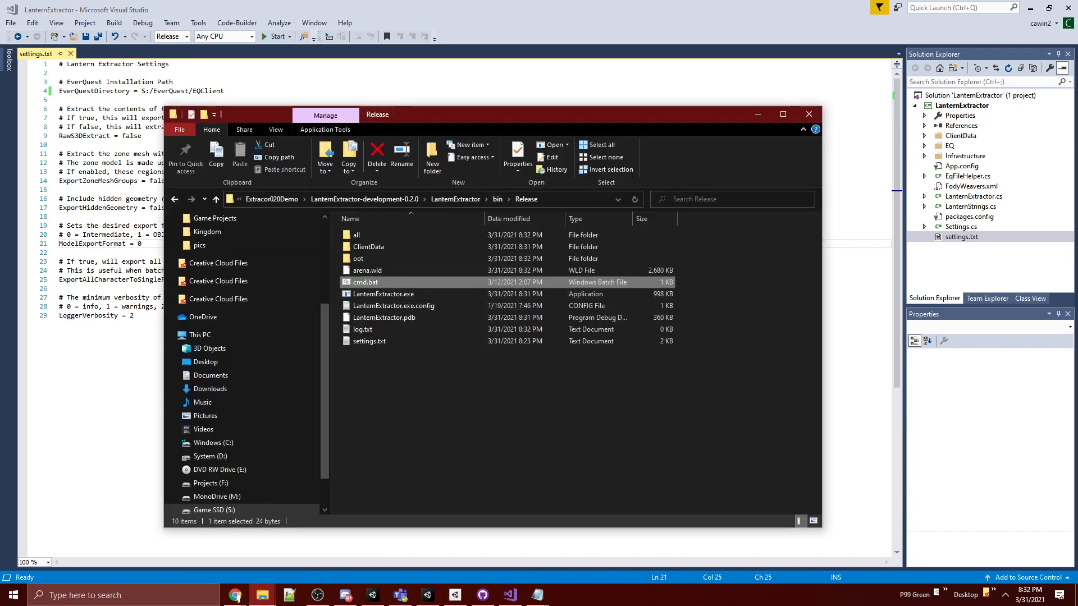
double_click(358, 258)
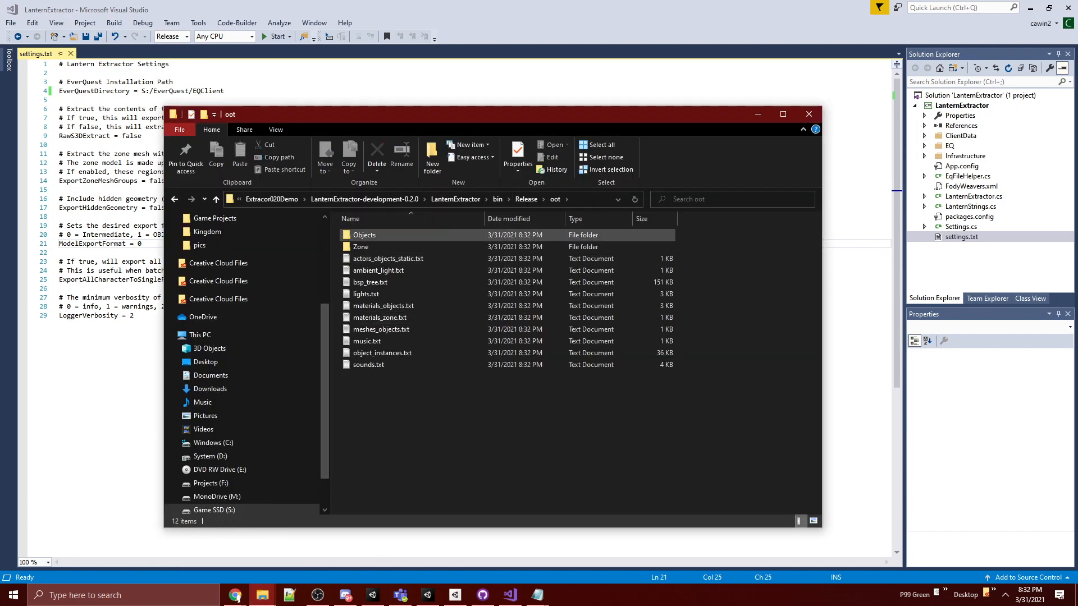
double_click(360, 246)
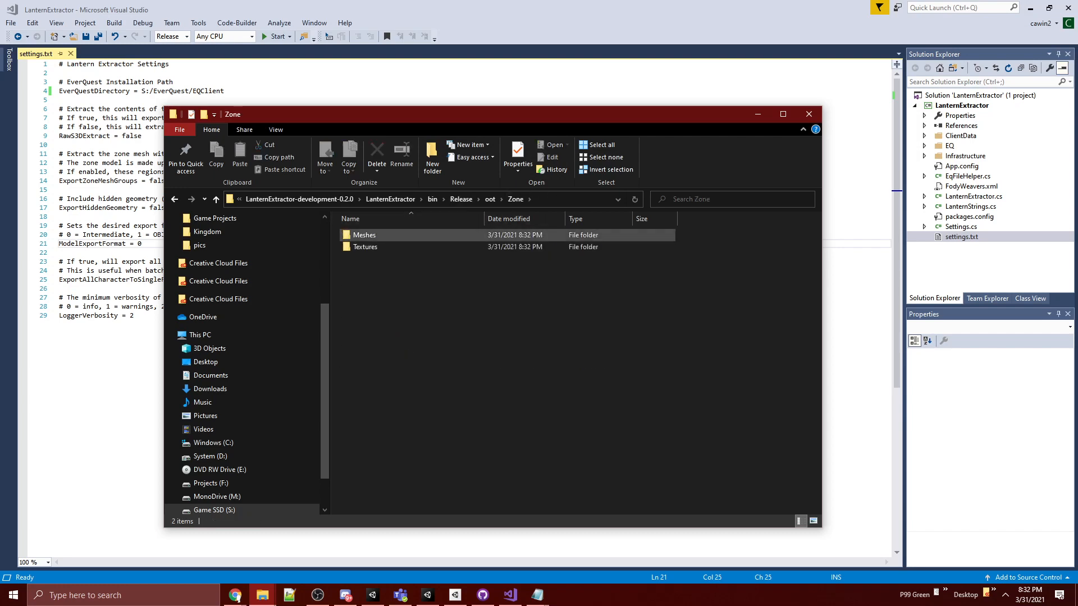
left_click(491, 199)
double_click(365, 235)
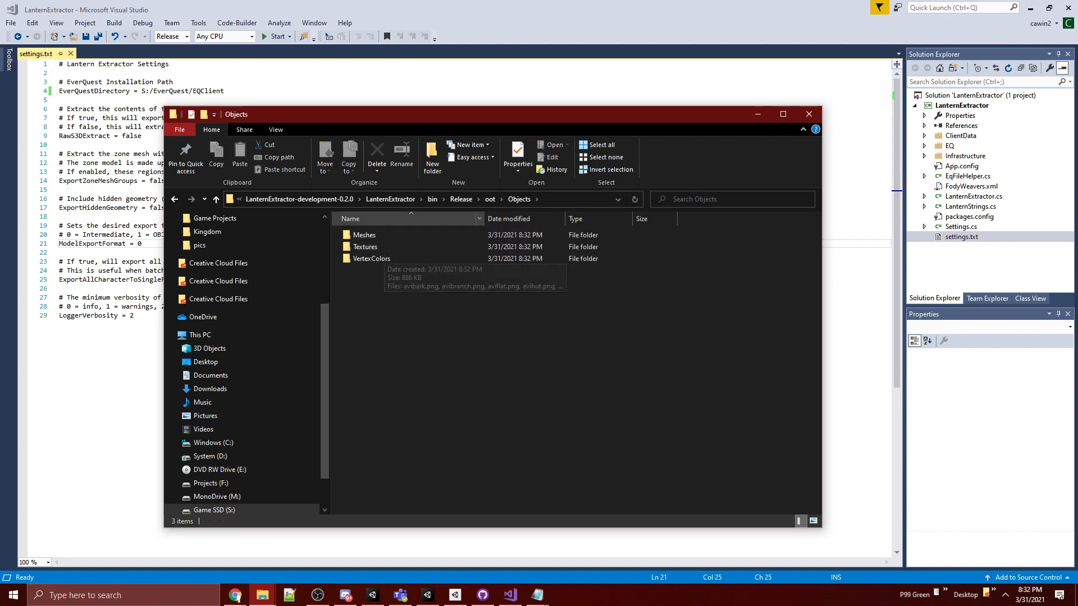
left_click(491, 199)
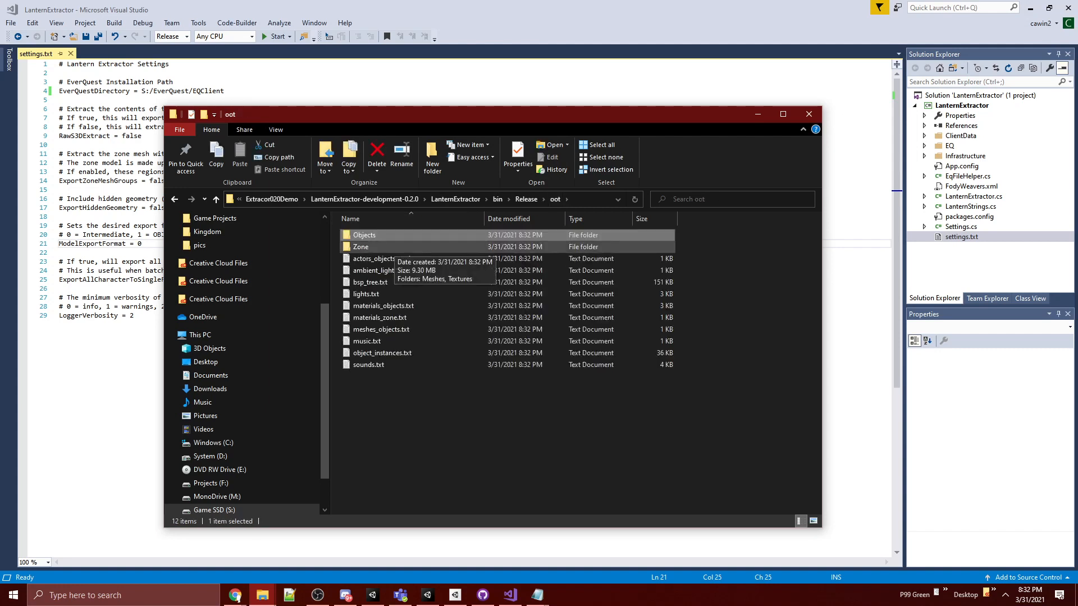
Step: View the extracted images in oot\Zone\Textures and go back up to the LanternExtractor project folder
double_click(388, 247)
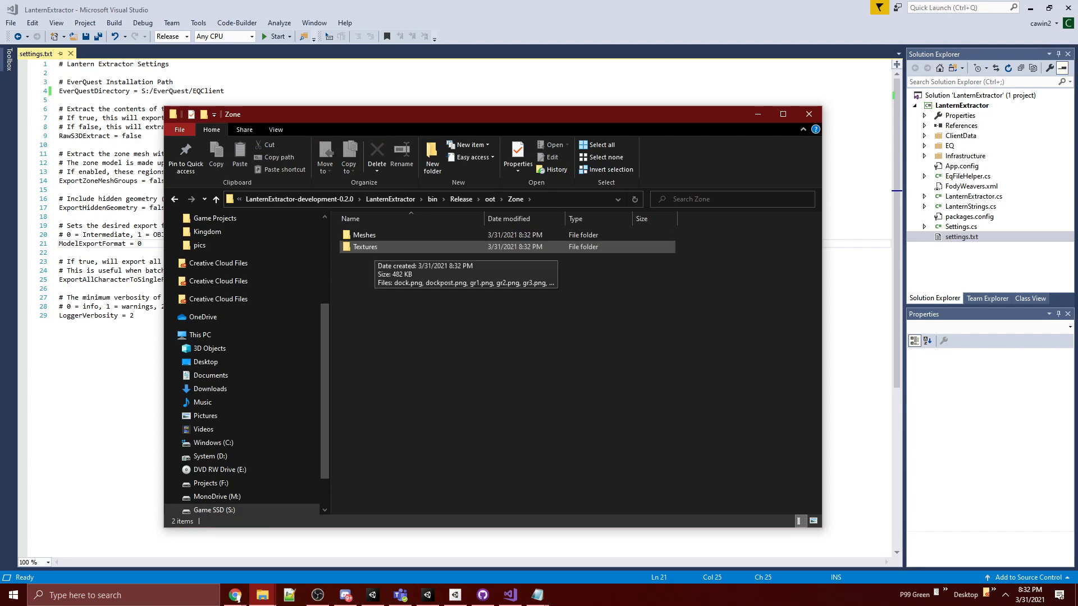
double_click(368, 247)
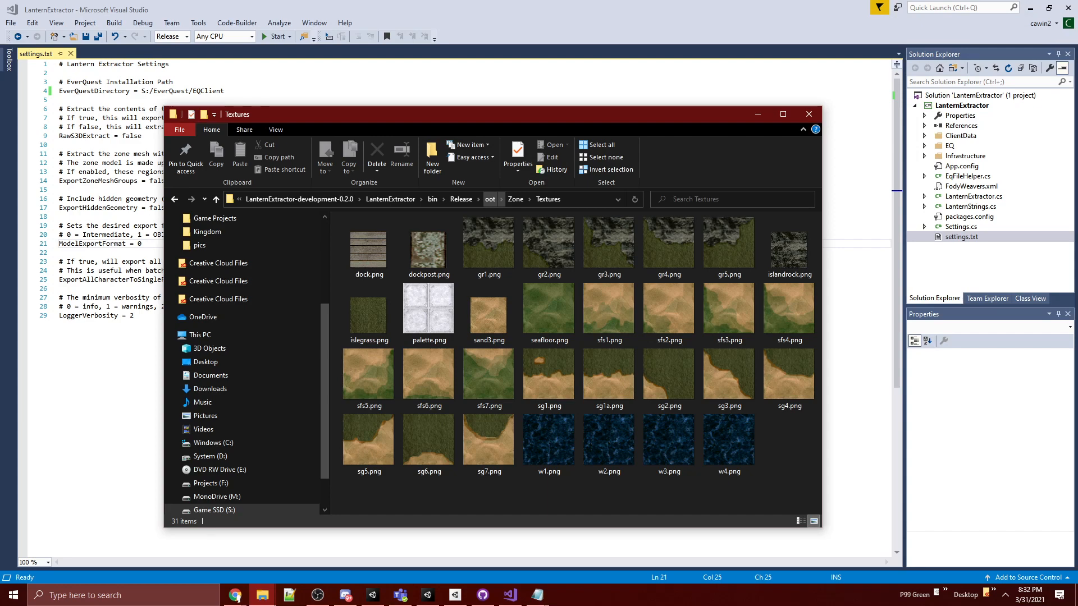
left_click(490, 199)
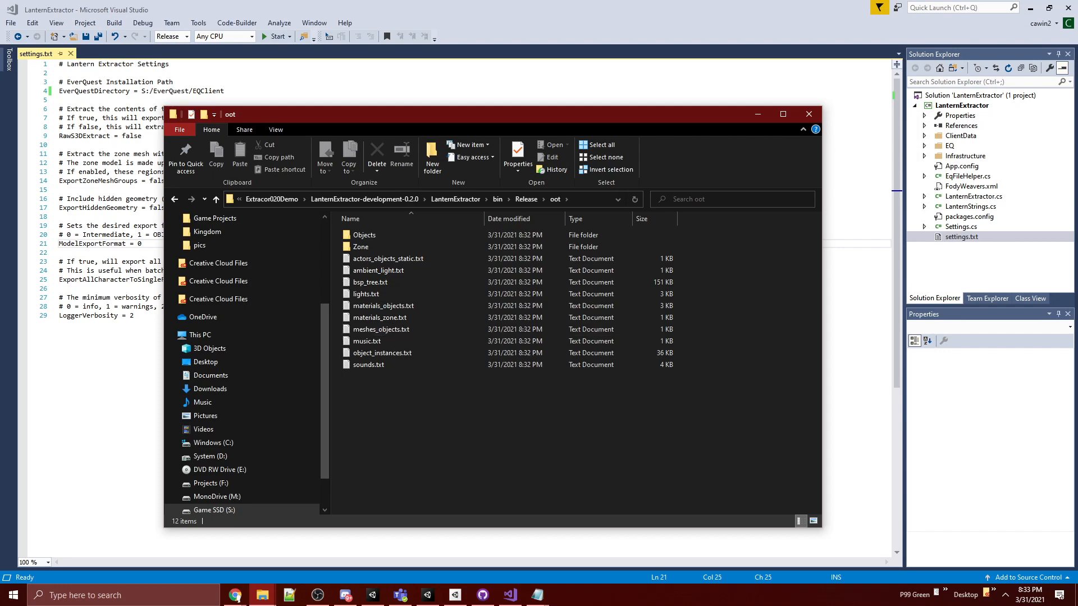
left_click(455, 200)
left_click(730, 336)
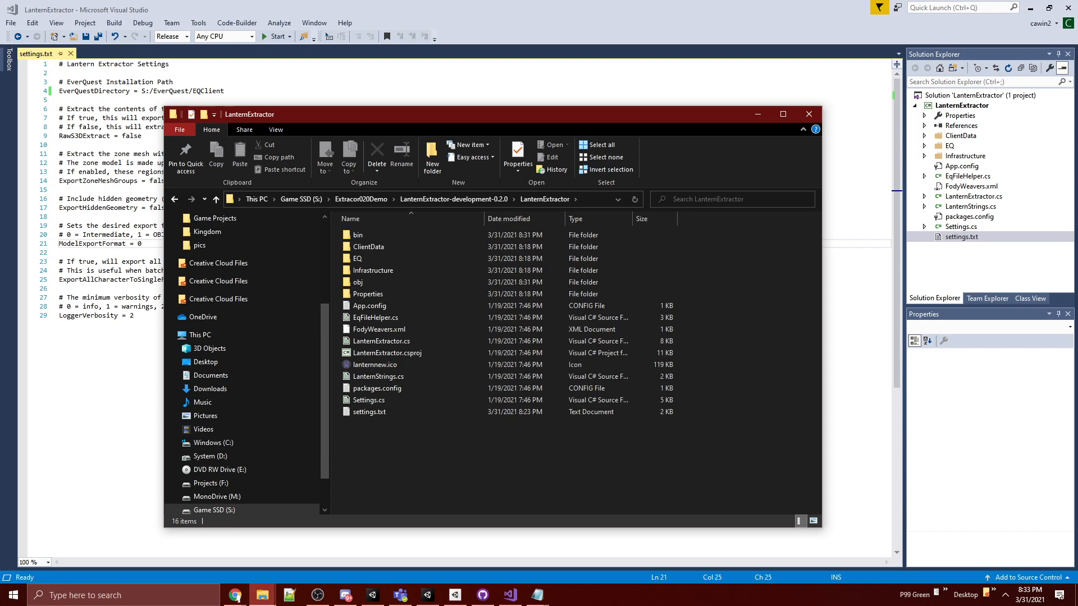
Step: Switch to Chrome and open the LanternUnityImporter repository from the LanternExtractor author's GitHub profile
left_click(235, 595)
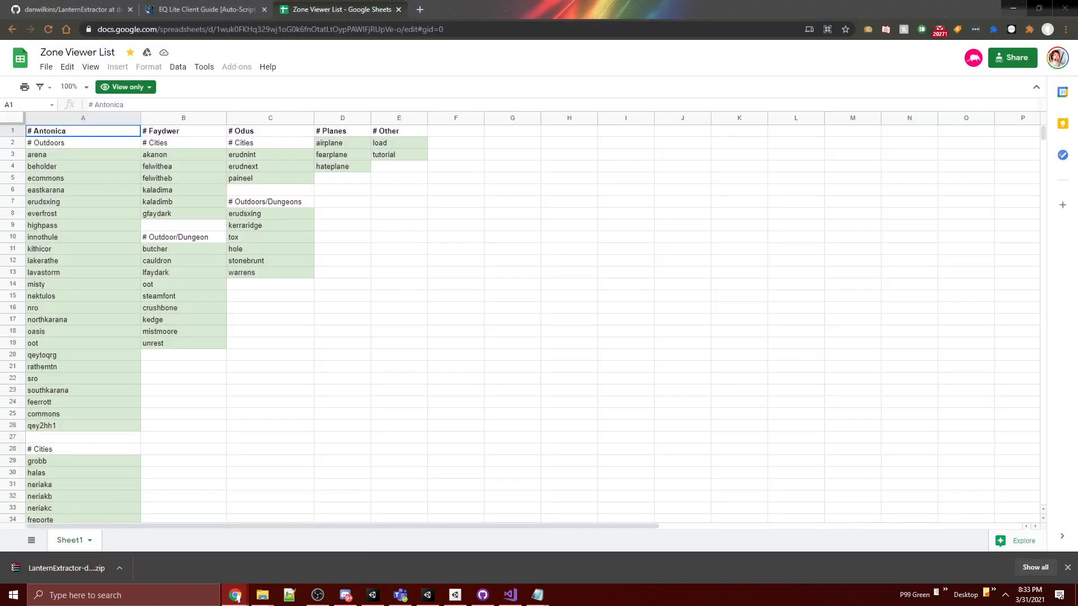
left_click(293, 548)
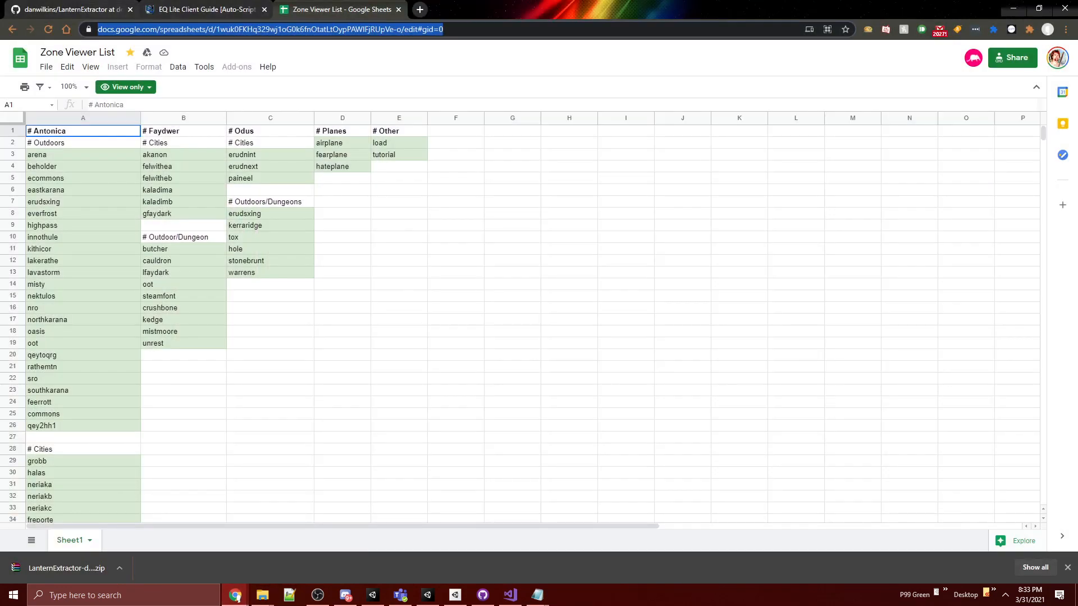
left_click(73, 10)
left_click(11, 29)
left_click(11, 29)
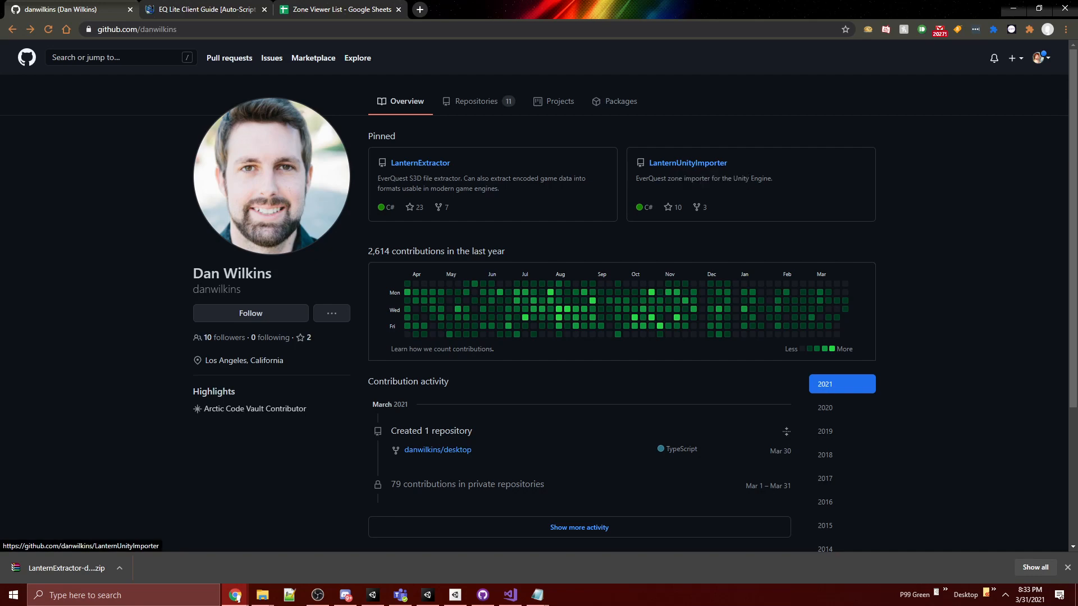
left_click(688, 163)
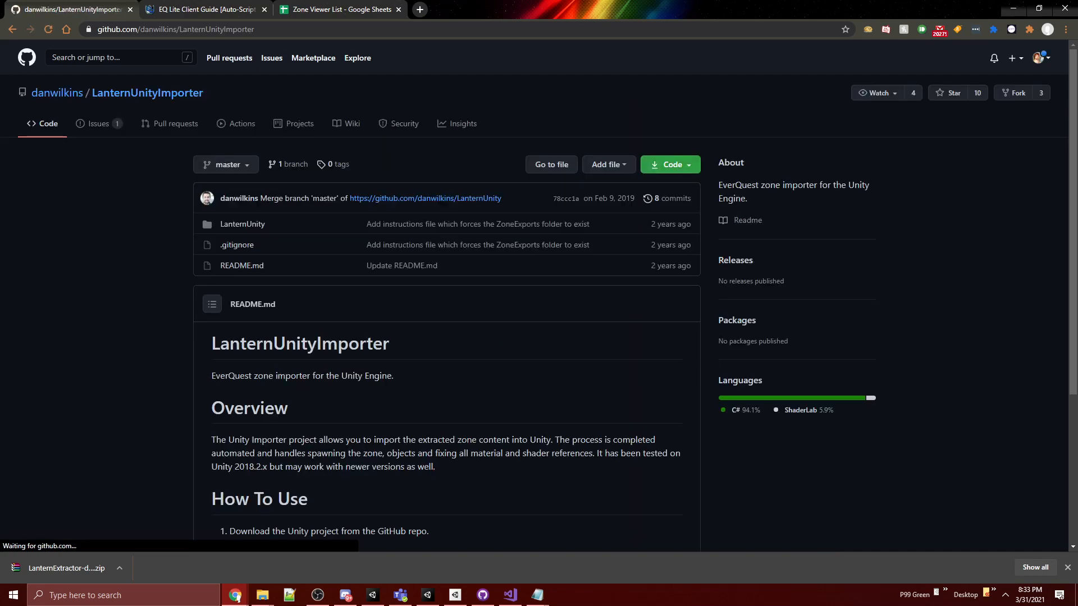
scroll(450, 281, "down", 4)
scroll(450, 280, "up", 4)
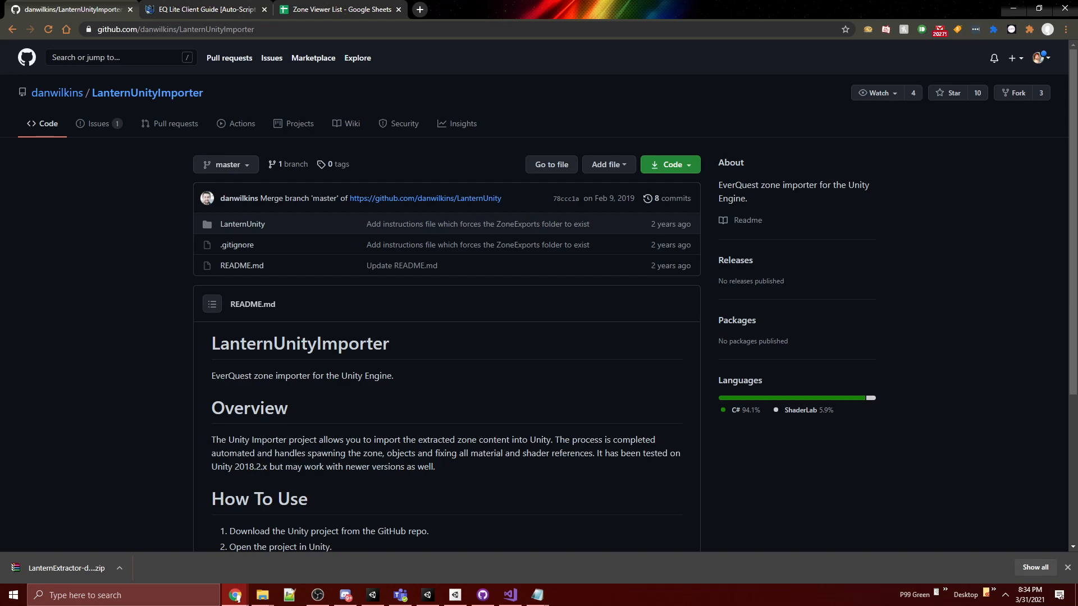
left_click(1014, 8)
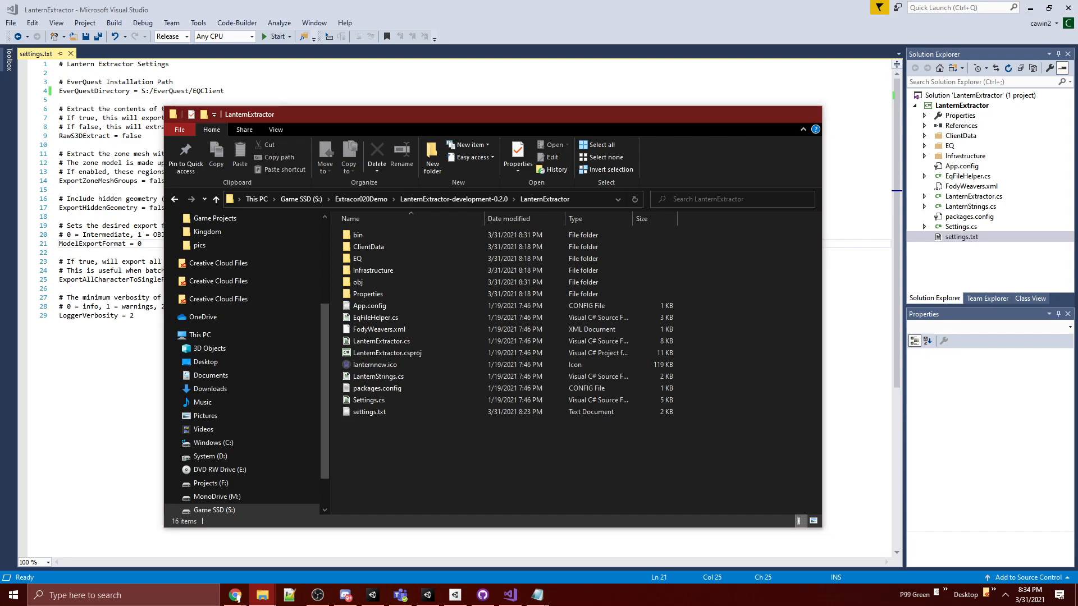
left_click(758, 114)
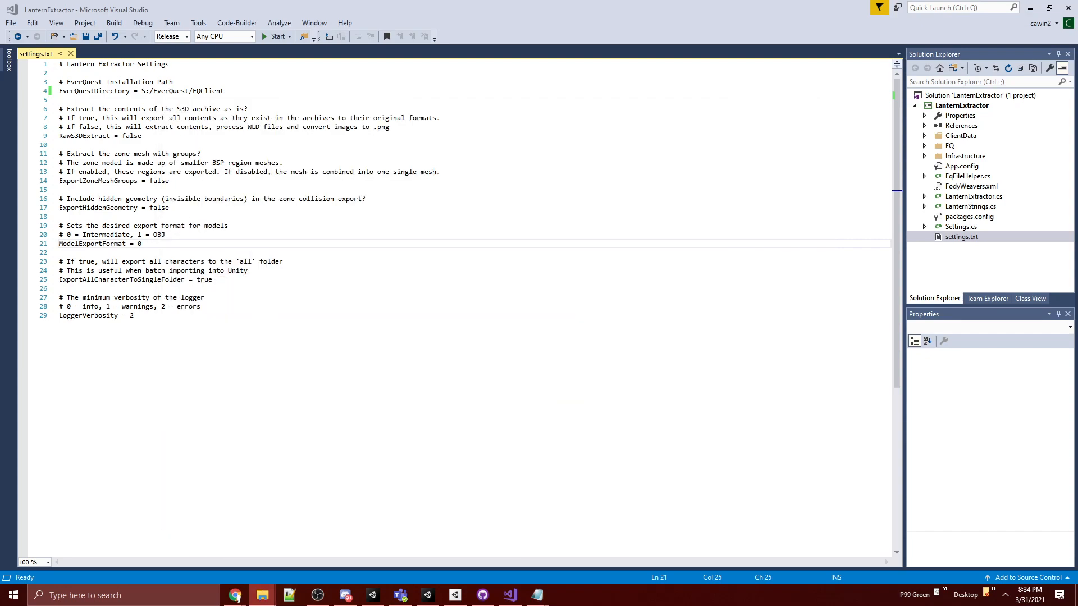
mouse_move(262, 595)
mouse_move(210, 544)
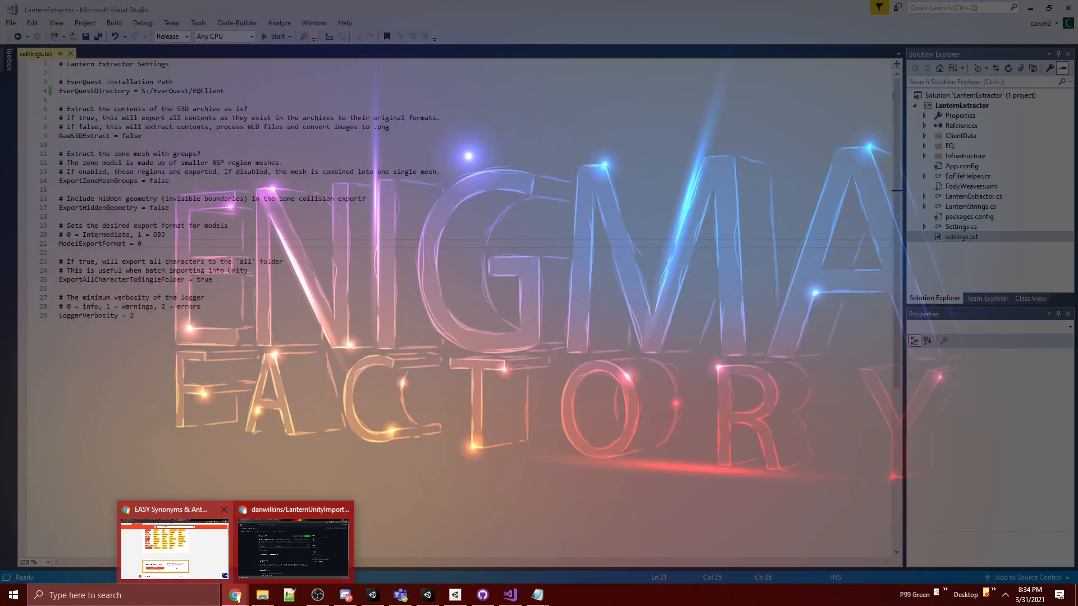
left_click(298, 548)
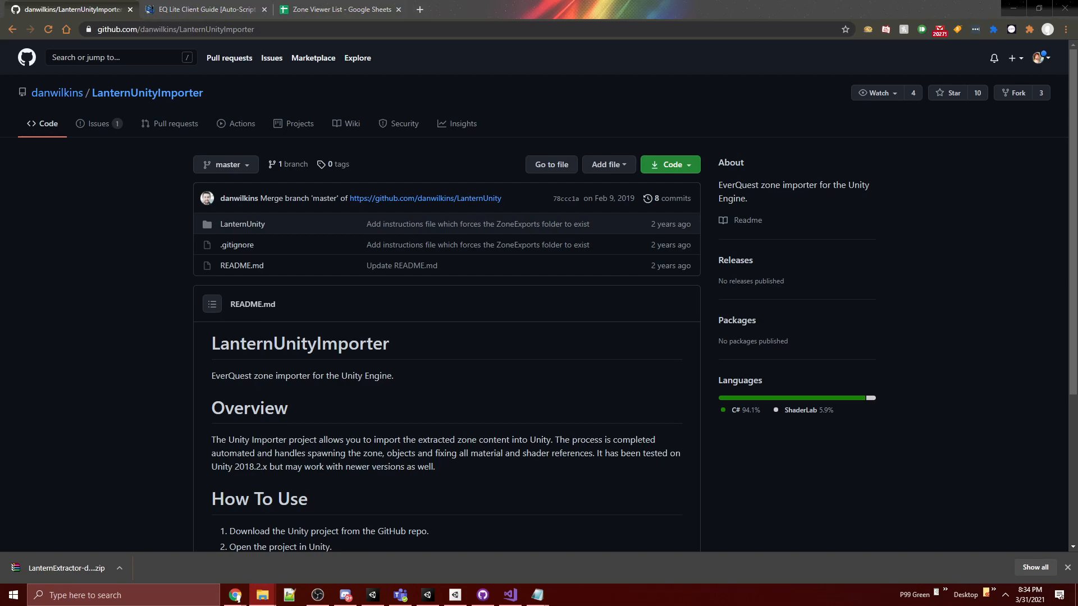
Step: Inspect the contents of the LanternUnity folder inside LanternUnity.zip from the EverQuest Lantern directory
left_click_drag(0, 56, 489, 75)
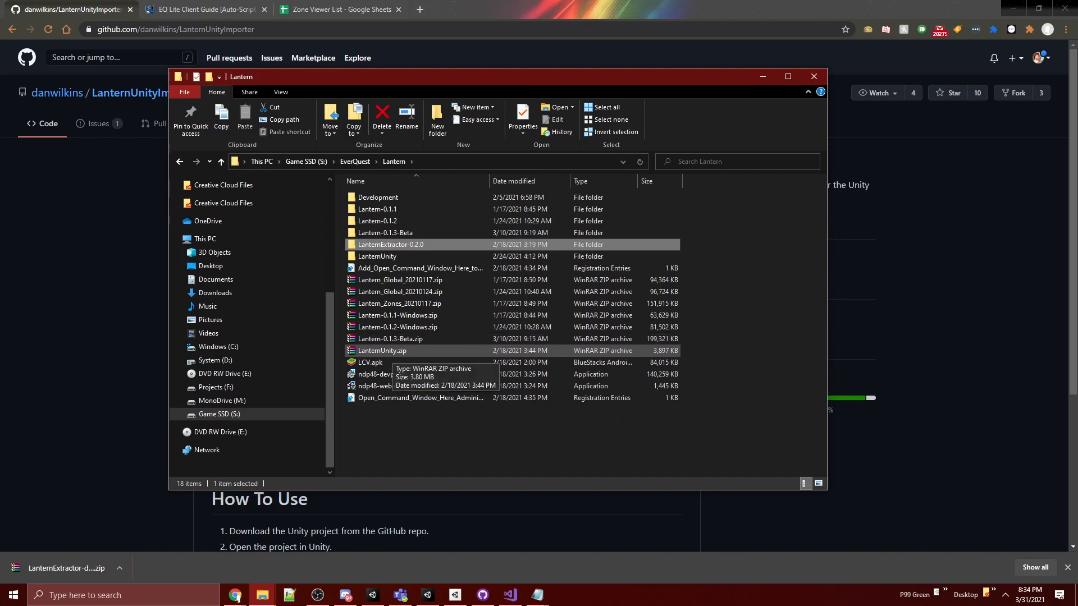
double_click(381, 351)
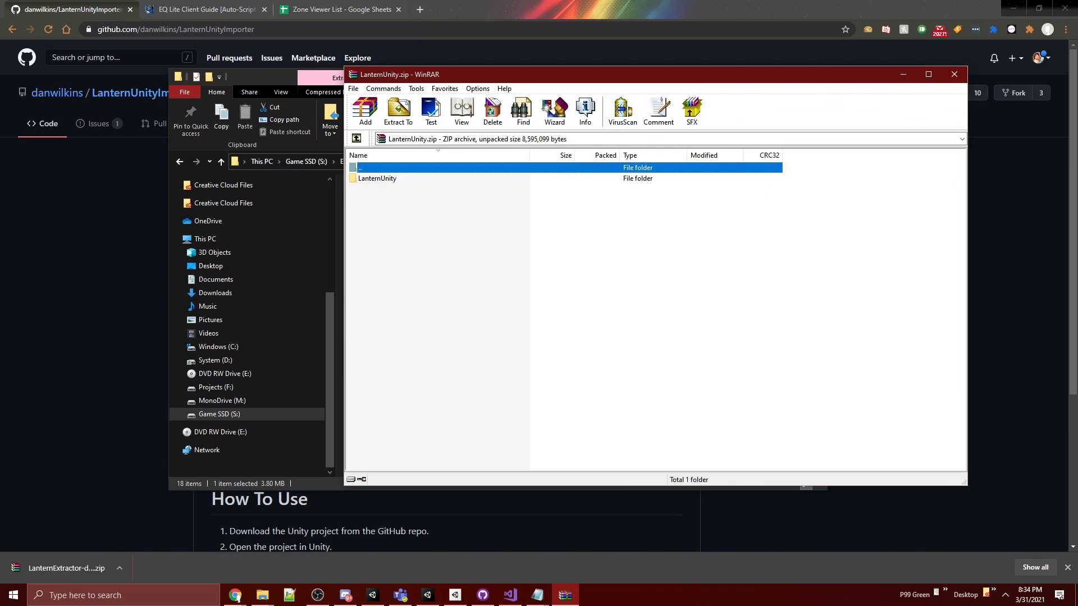
double_click(377, 178)
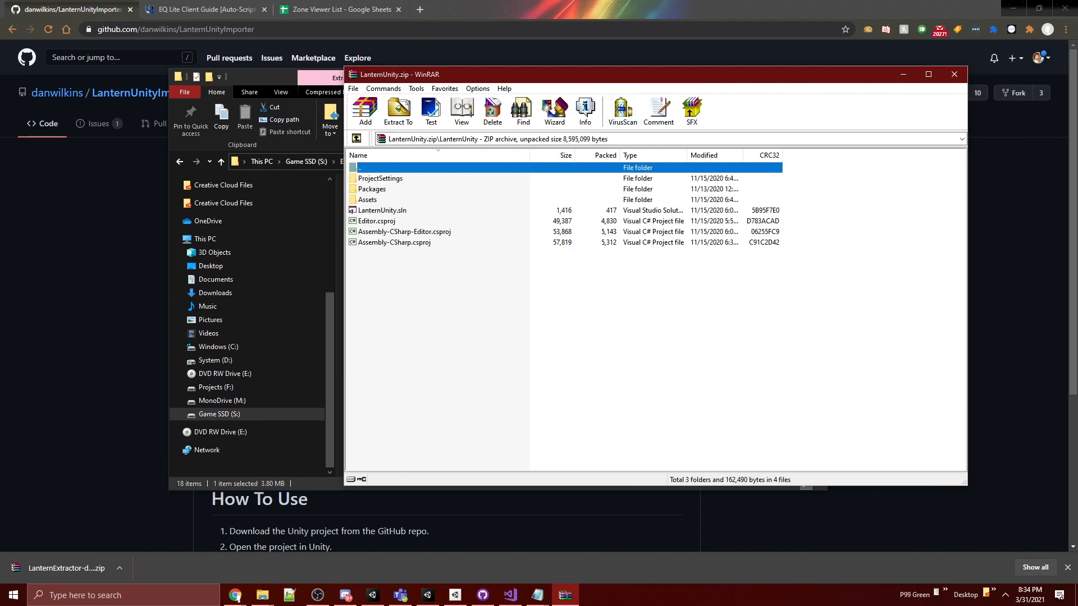
key("BackSpace")
left_click_drag(494, 76, 765, 79)
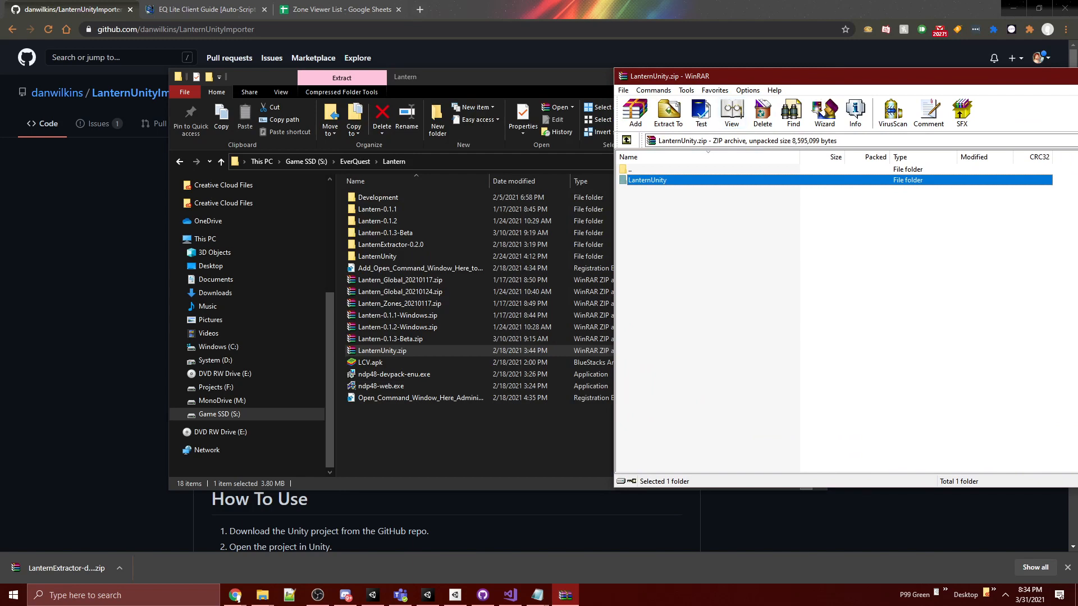
Step: Select the extracted LanternUnity folder beside the archive and launch Unity Hub
left_click(505, 436)
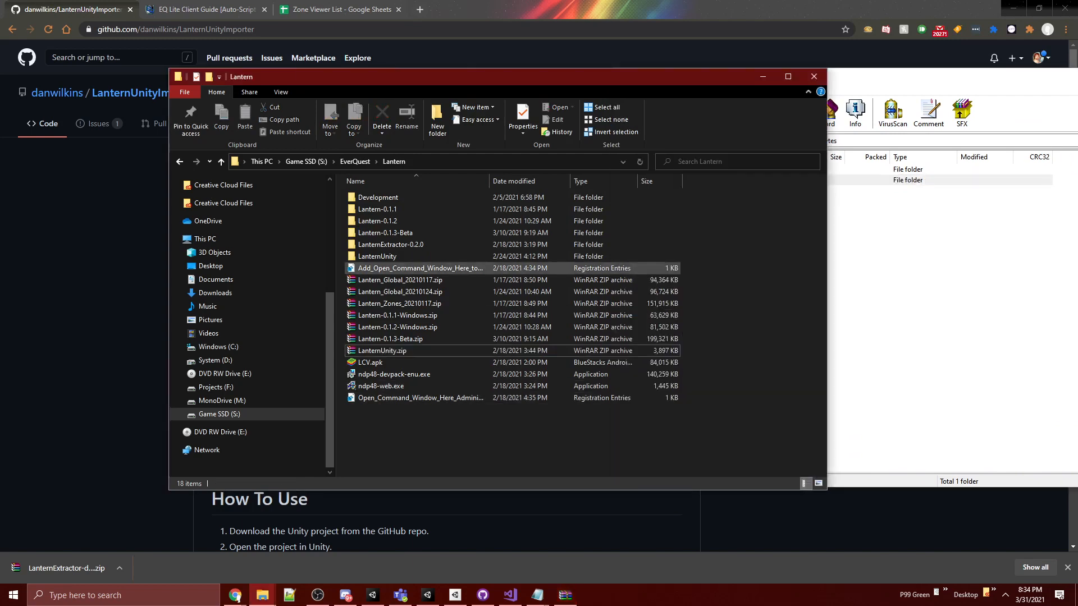
left_click(377, 257)
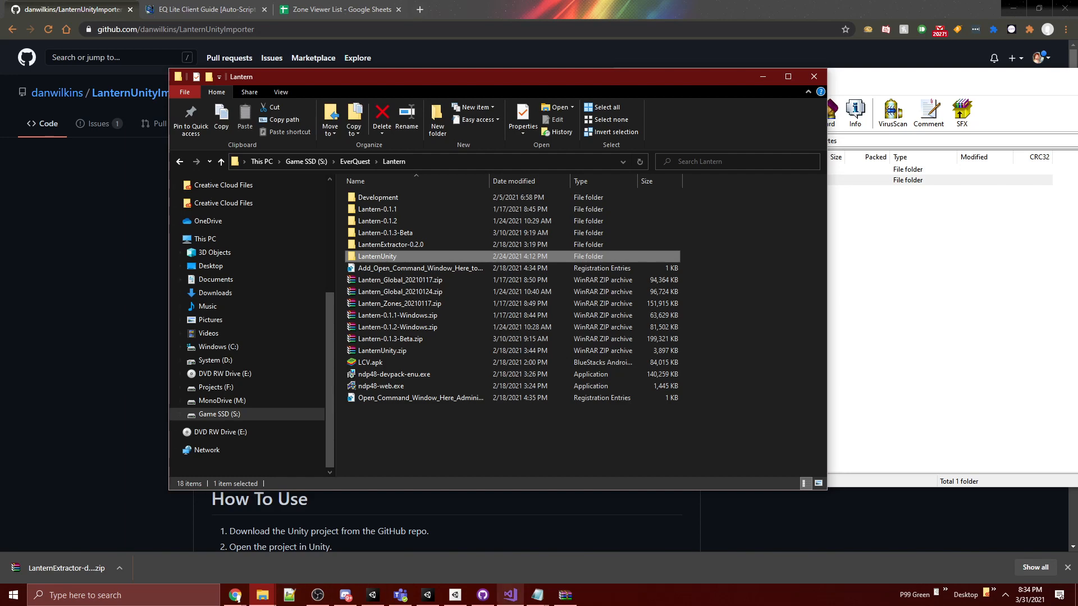
left_click(113, 596)
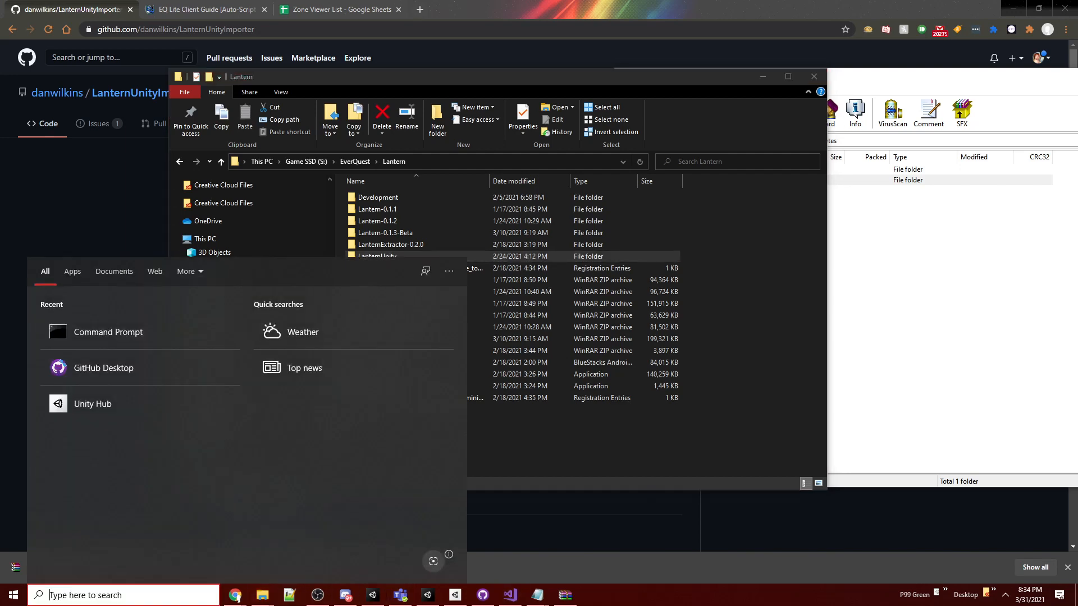
type("unityh")
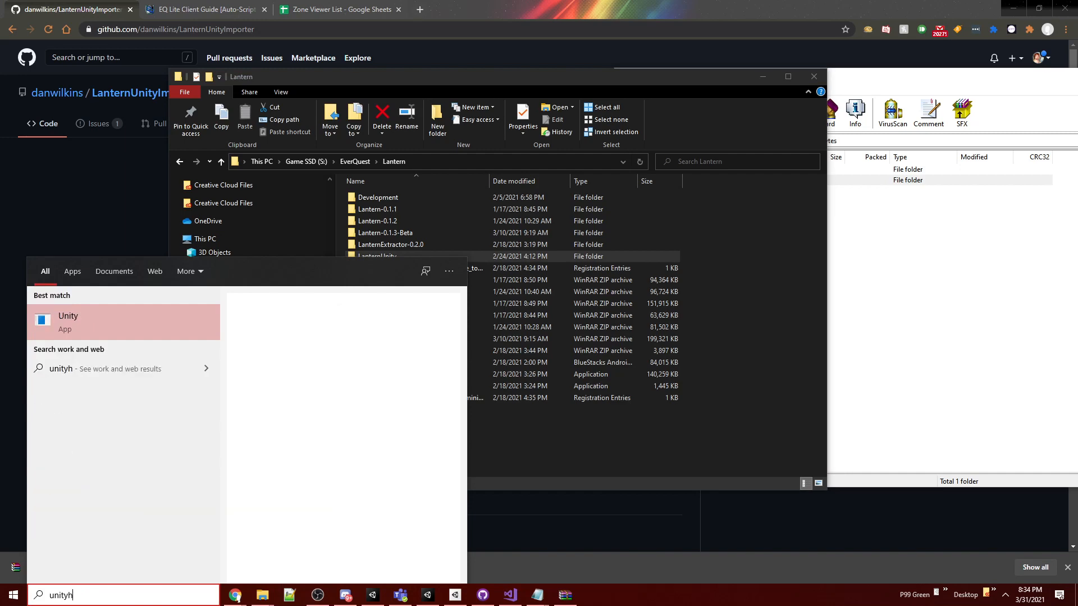
key("BackSpace")
key("Return")
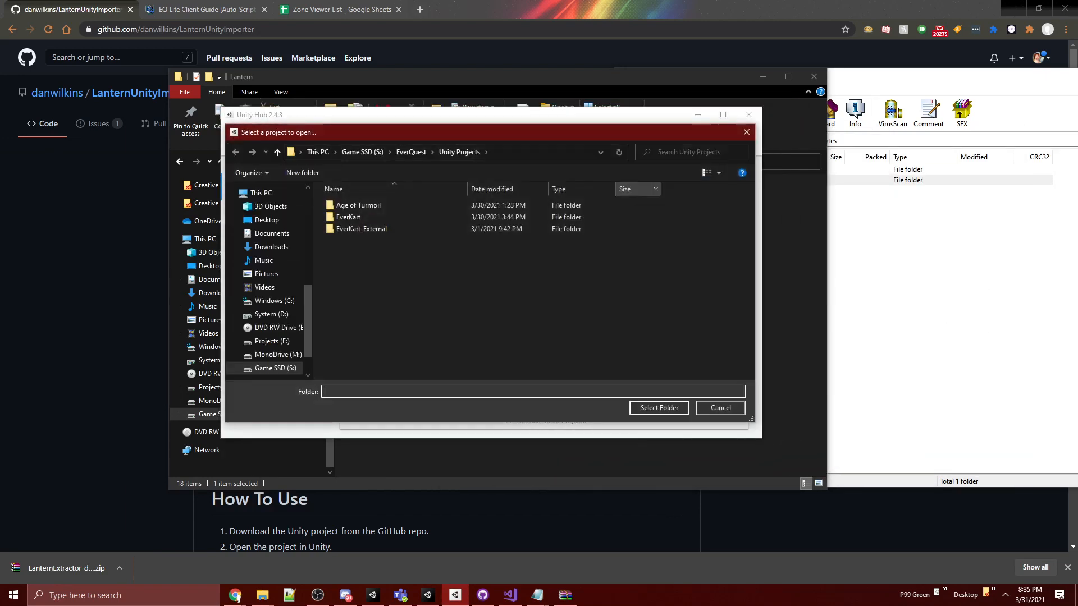
Step: Try to choose EverQuest > Lantern > LanternUnity as the project folder, cancel the selection and close Unity Hub
left_click(412, 152)
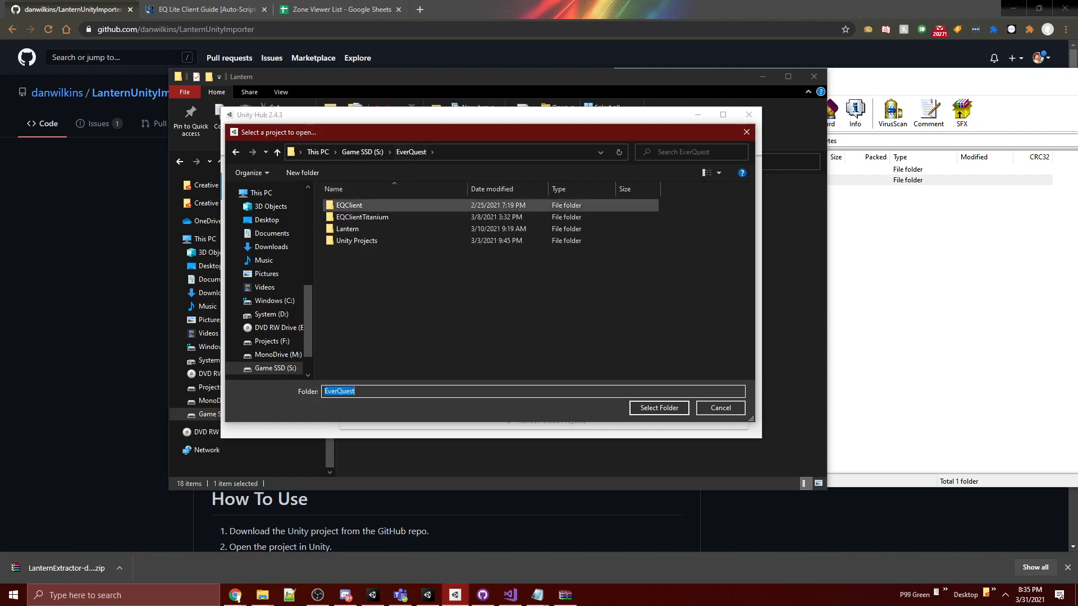
double_click(371, 229)
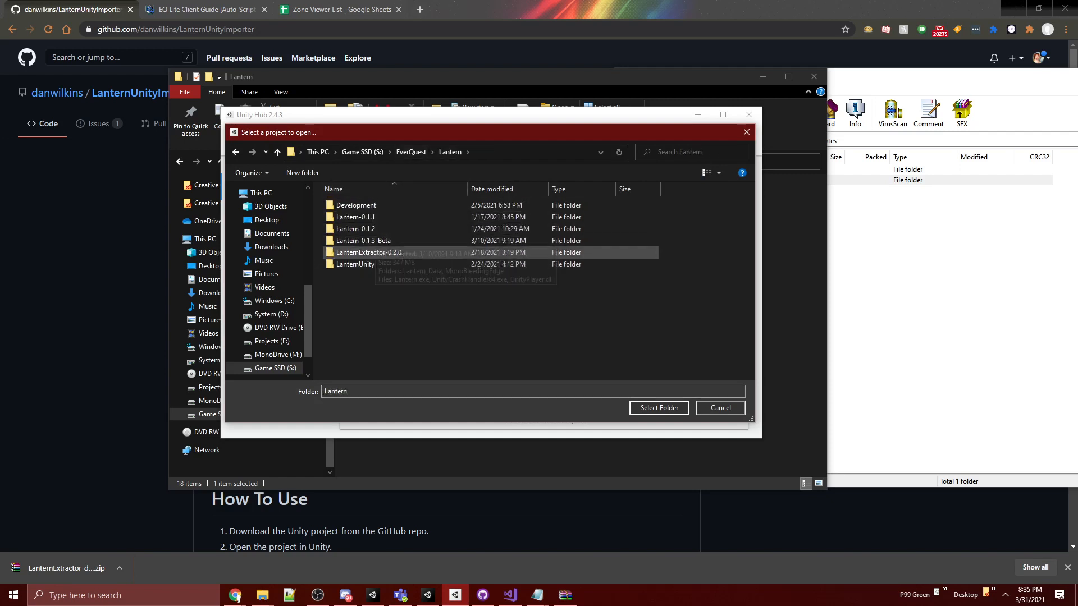
left_click(369, 265)
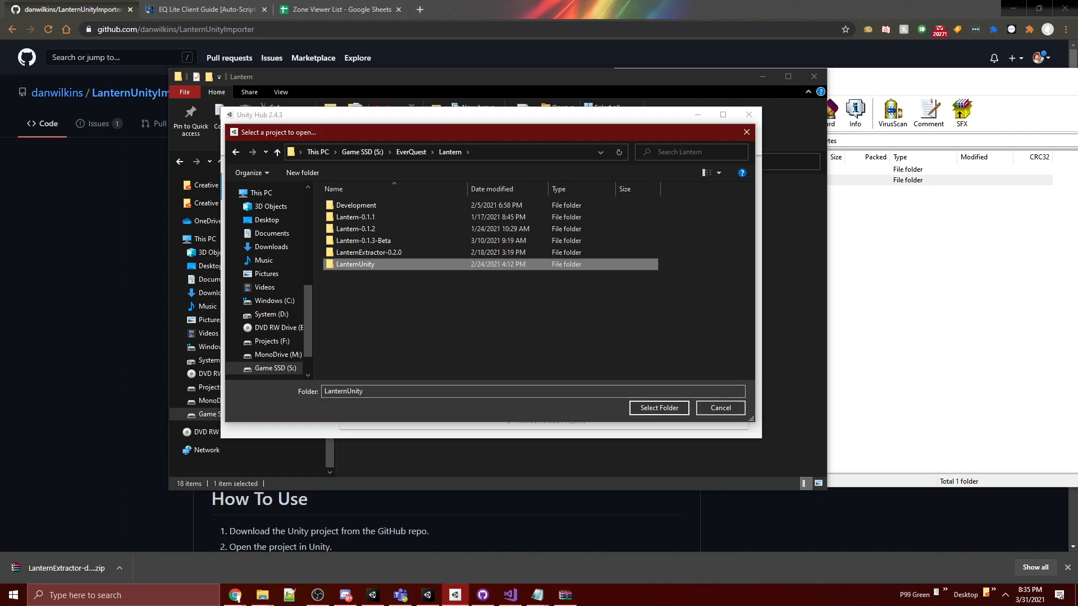
left_click(721, 408)
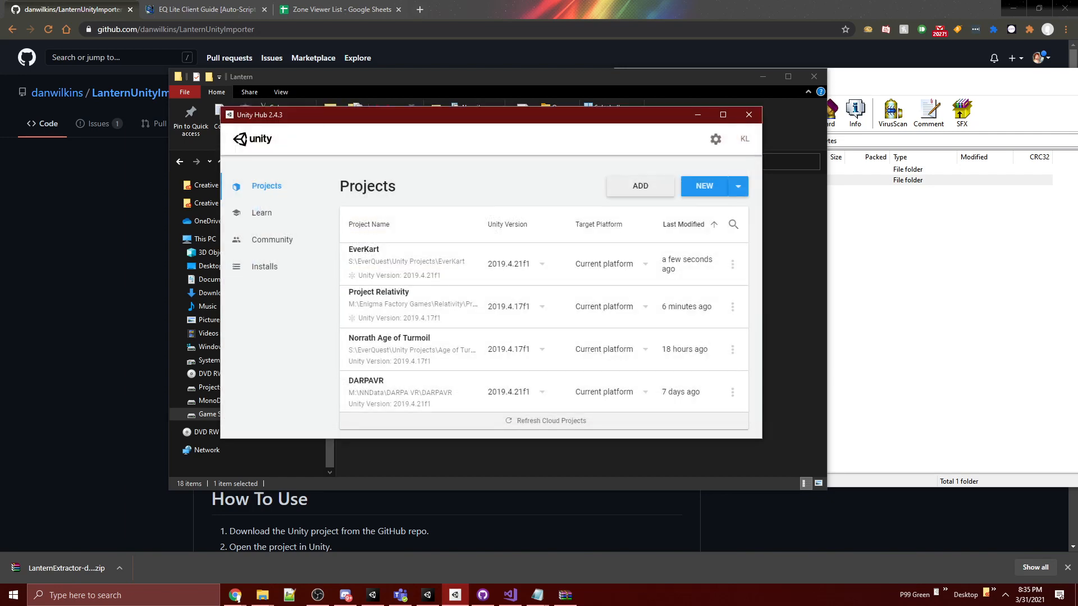
left_click(749, 115)
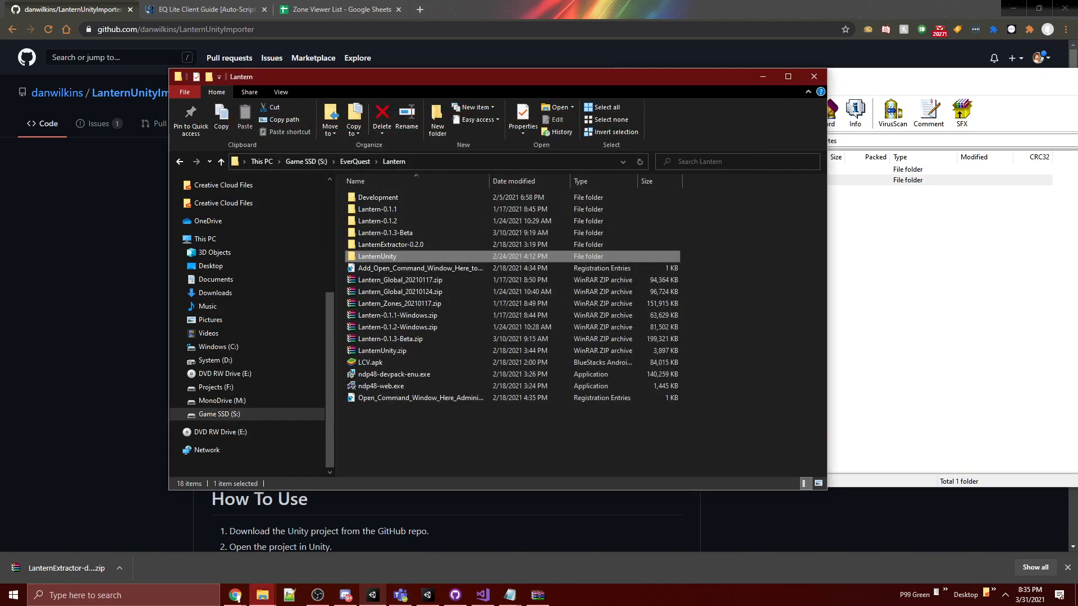
Step: Switch to the Norrath Age of Turmoil project in the Unity editor and save its current window layout as Age
left_click(373, 596)
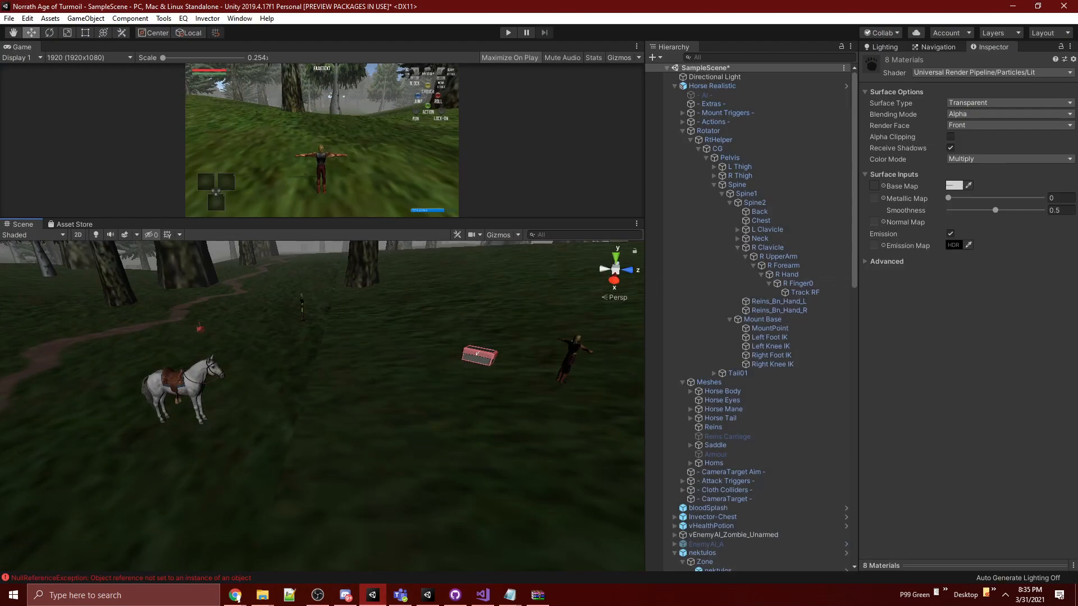
left_click(240, 19)
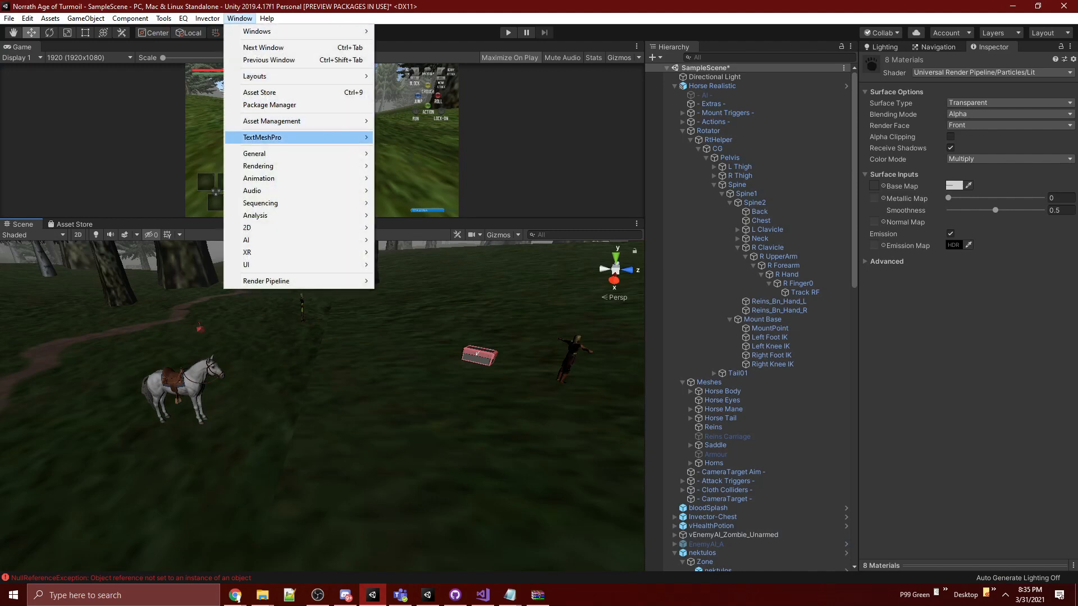
mouse_move(259, 32)
mouse_move(262, 138)
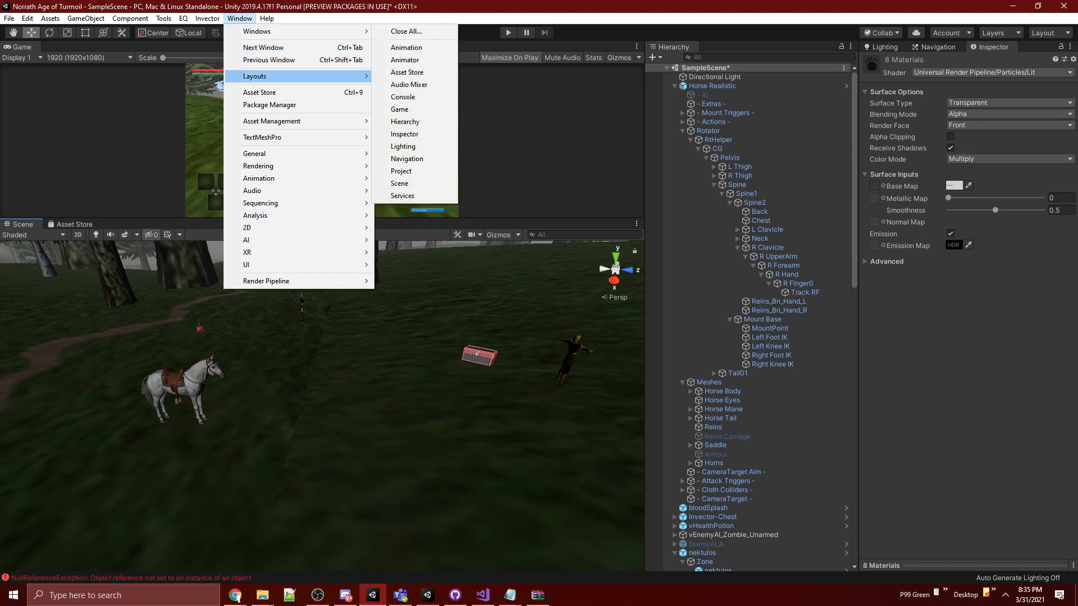
mouse_move(258, 76)
left_click(413, 130)
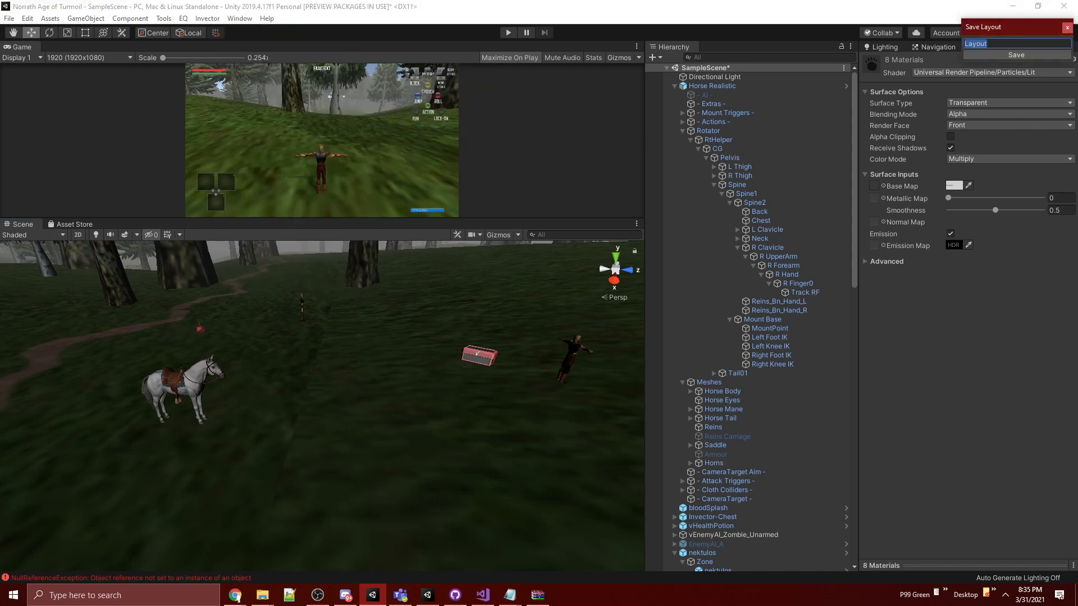
type("Age")
key("Return")
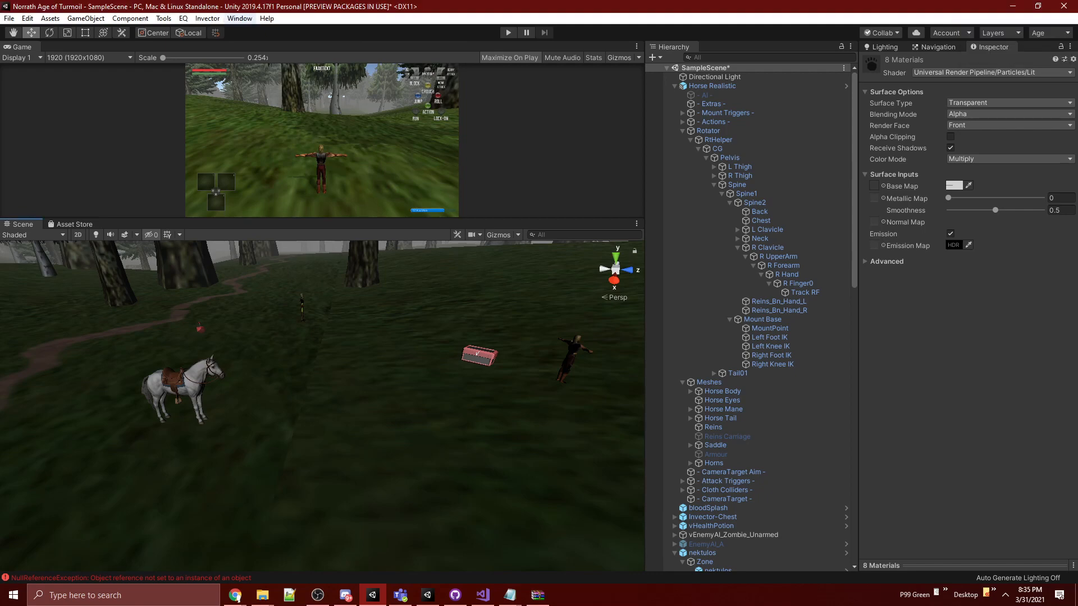
Step: Switch the editor's window layout to 2 by 3
left_click(240, 19)
mouse_move(270, 76)
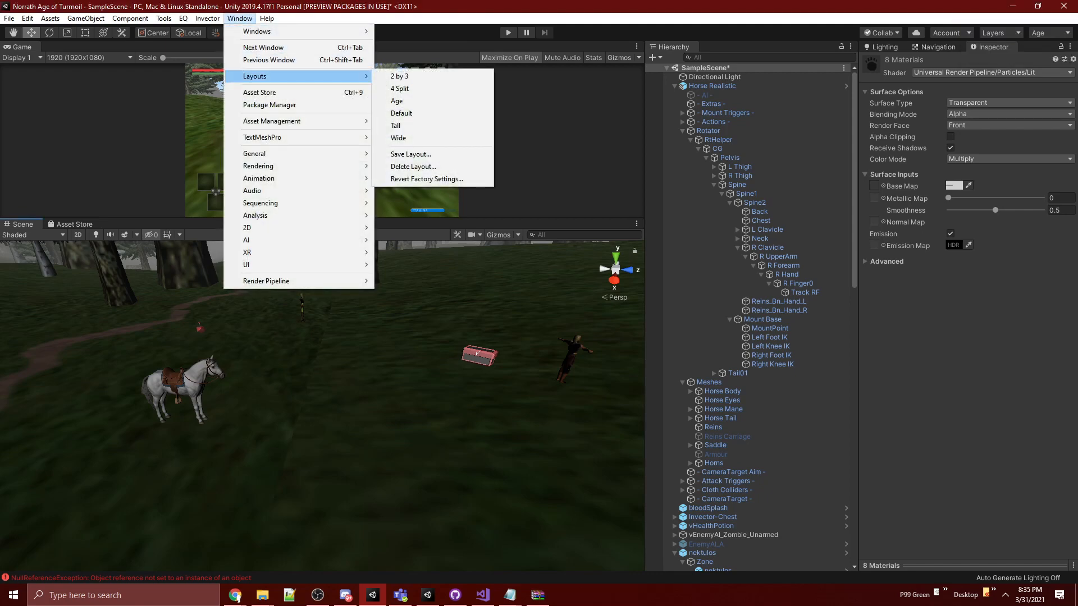
left_click(400, 76)
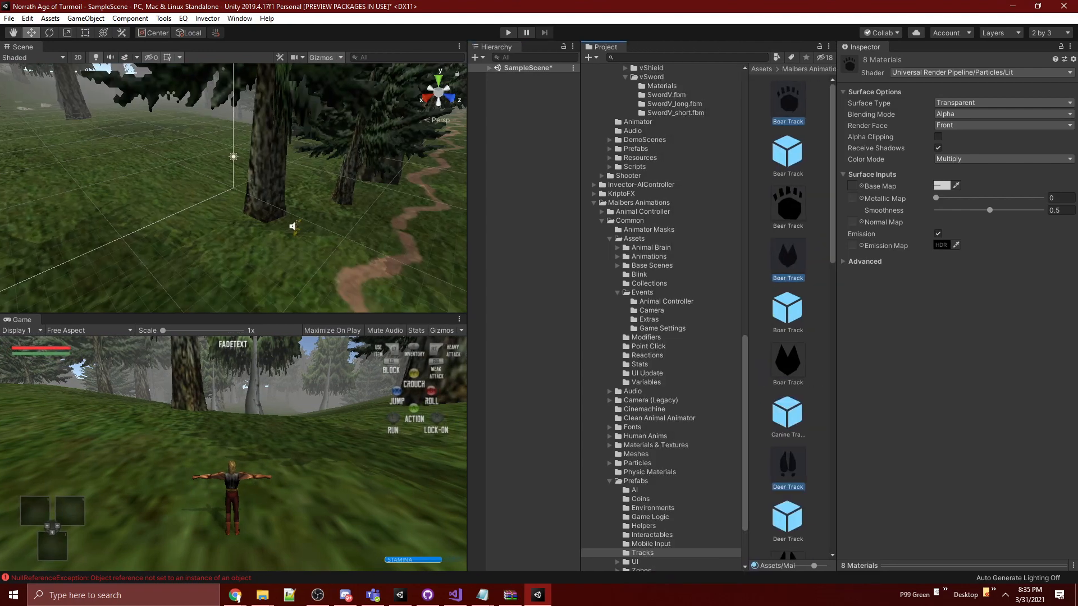
Step: Collapse the Invector-3rdPersonController and Content folders, open ZoneAssets and widen the asset view beside the folder tree
scroll(601, 295, "up", 15)
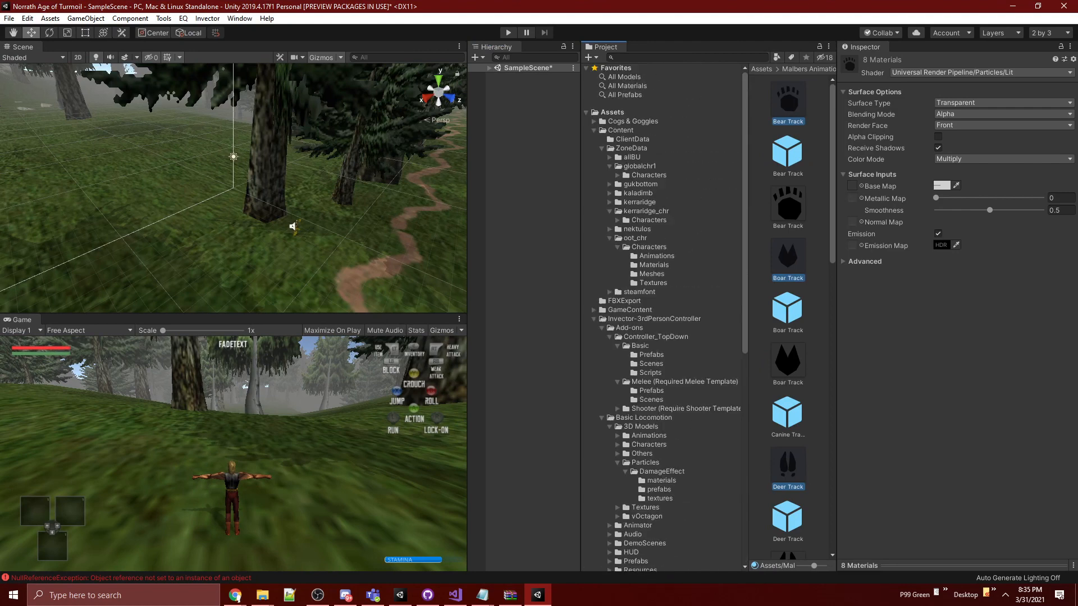
left_click(594, 319)
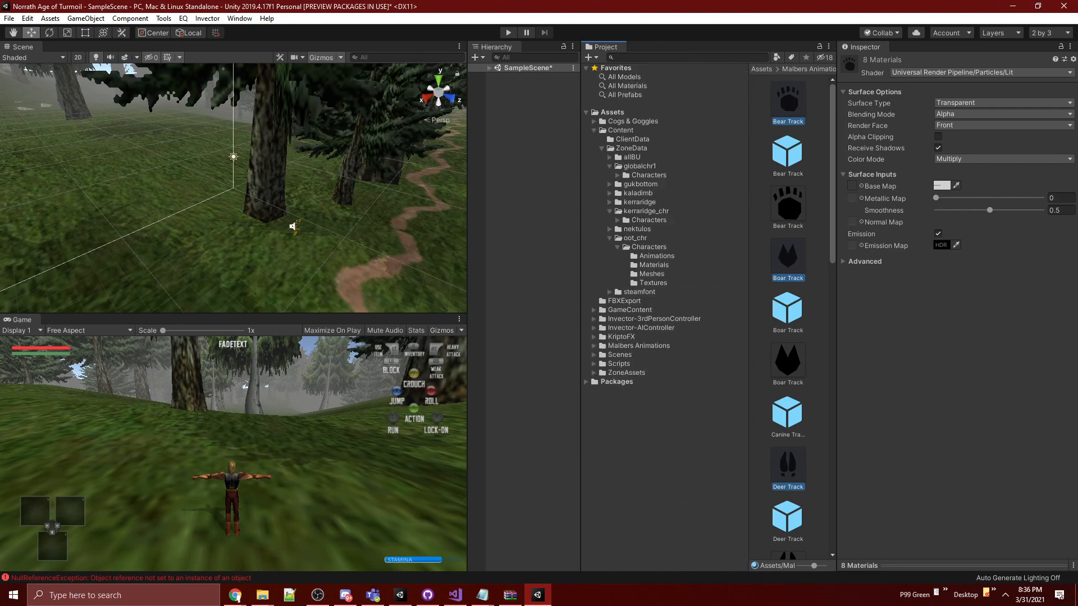
left_click(594, 130)
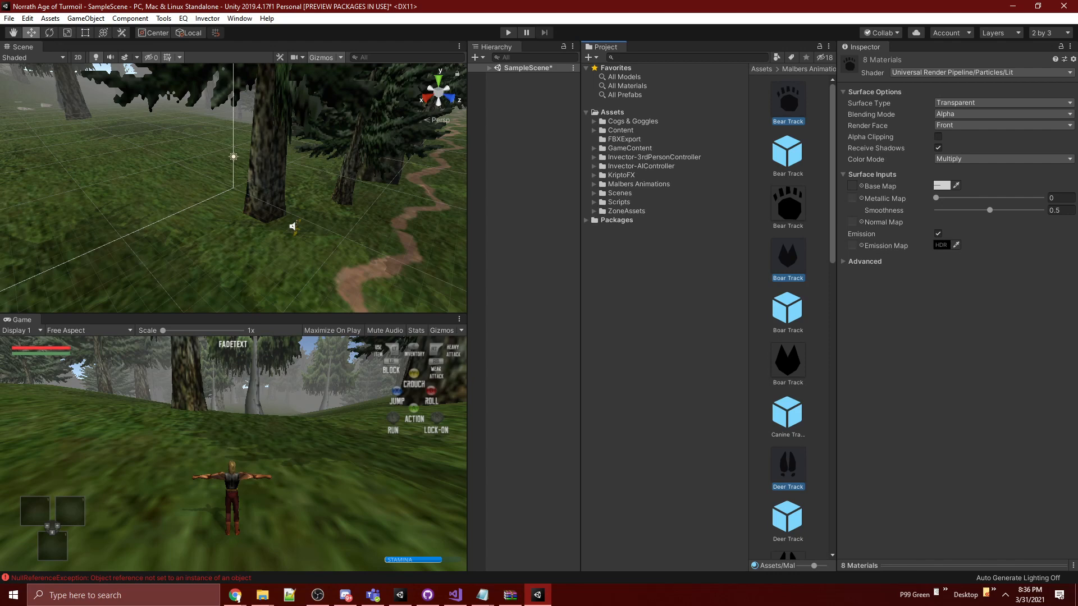
left_click(626, 212)
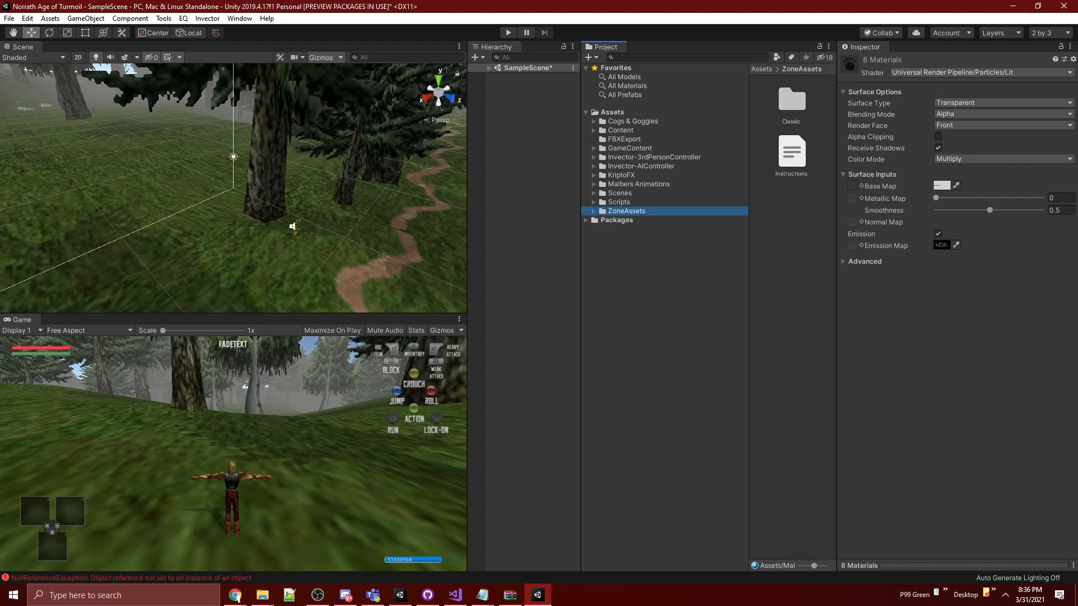
left_click_drag(749, 337, 689, 337)
Step: Examine the Content folder and the all folder under ZoneAssets > Classic, returning to the Classic folder
left_click(620, 130)
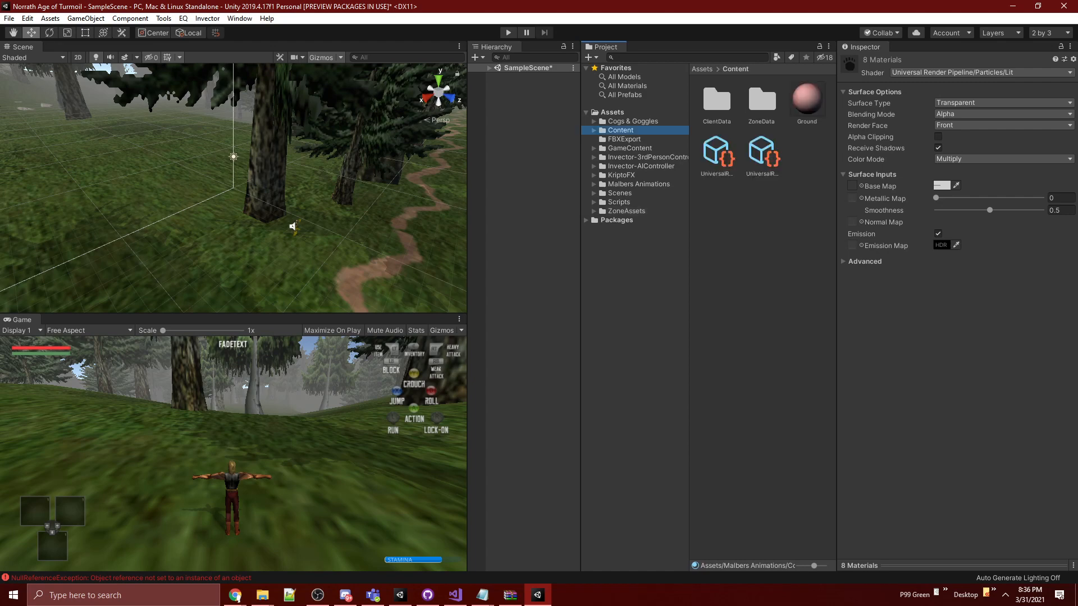
left_click(626, 211)
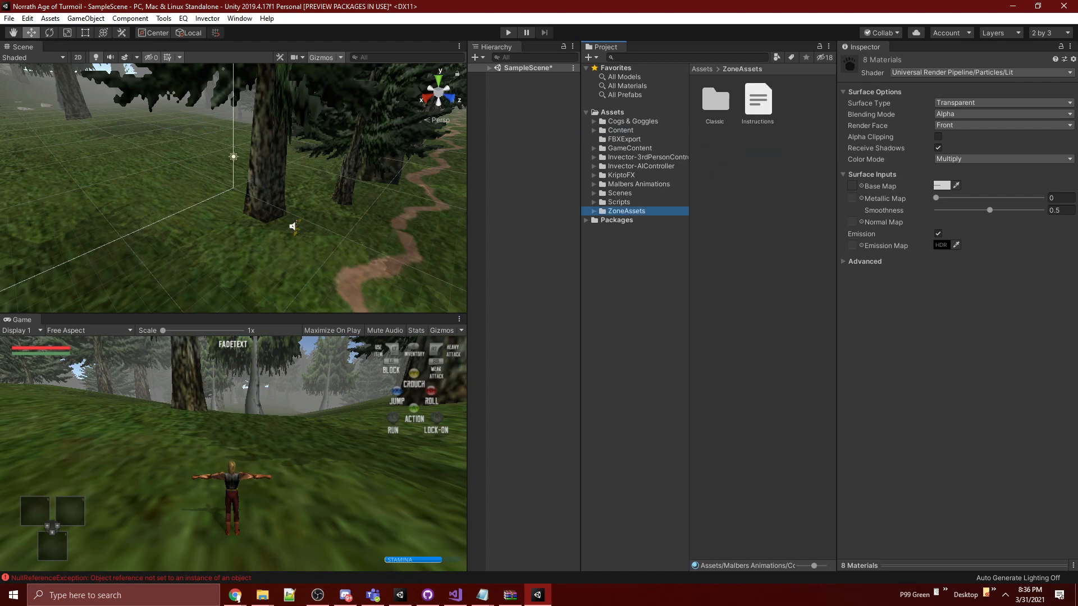
left_click(594, 212)
double_click(715, 100)
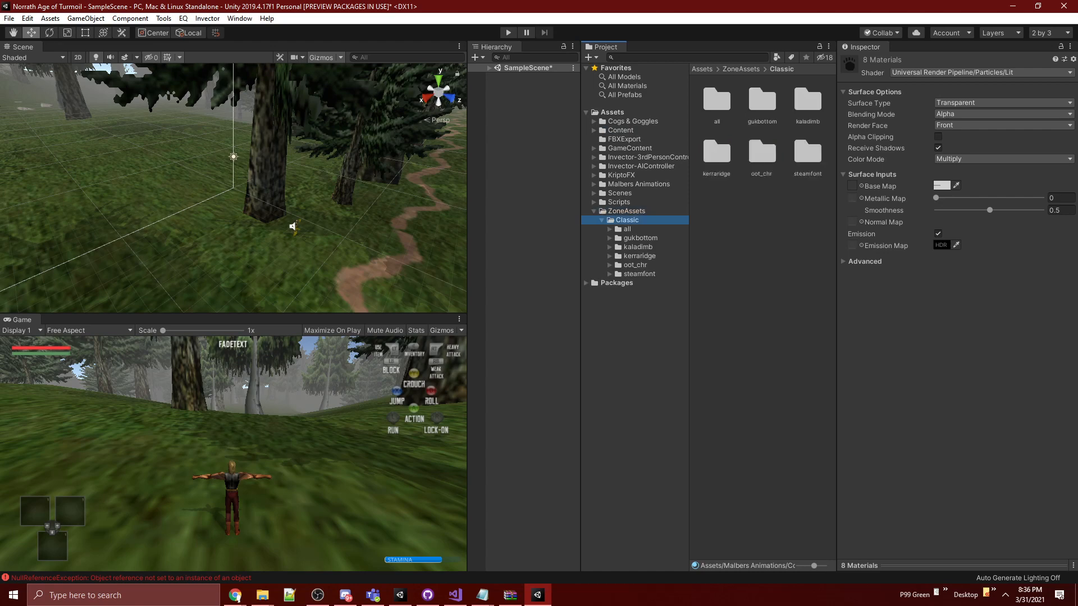
double_click(717, 99)
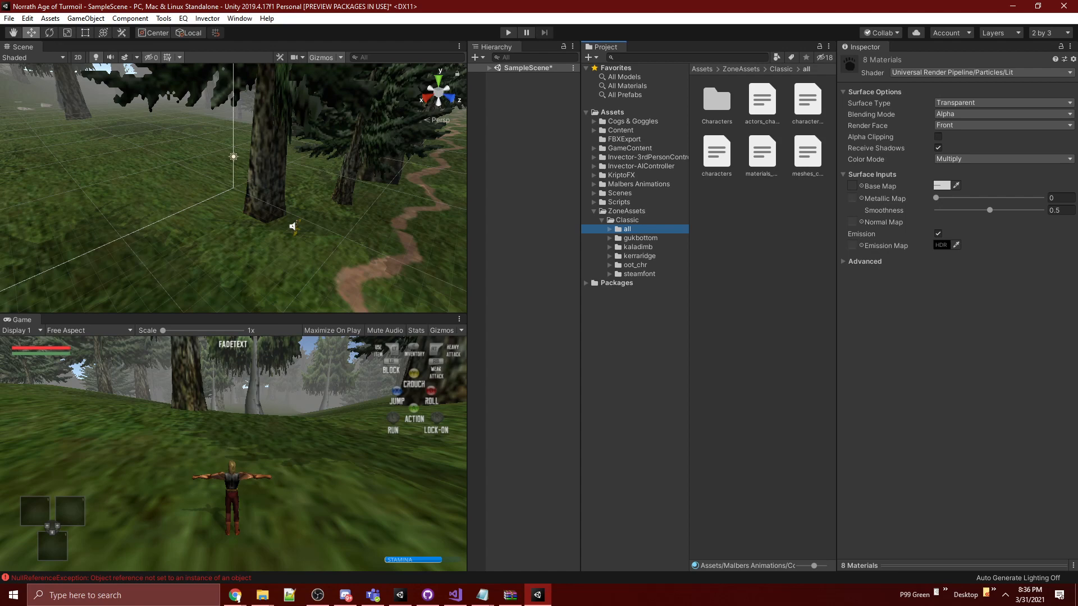
key("Left")
mouse_move(262, 595)
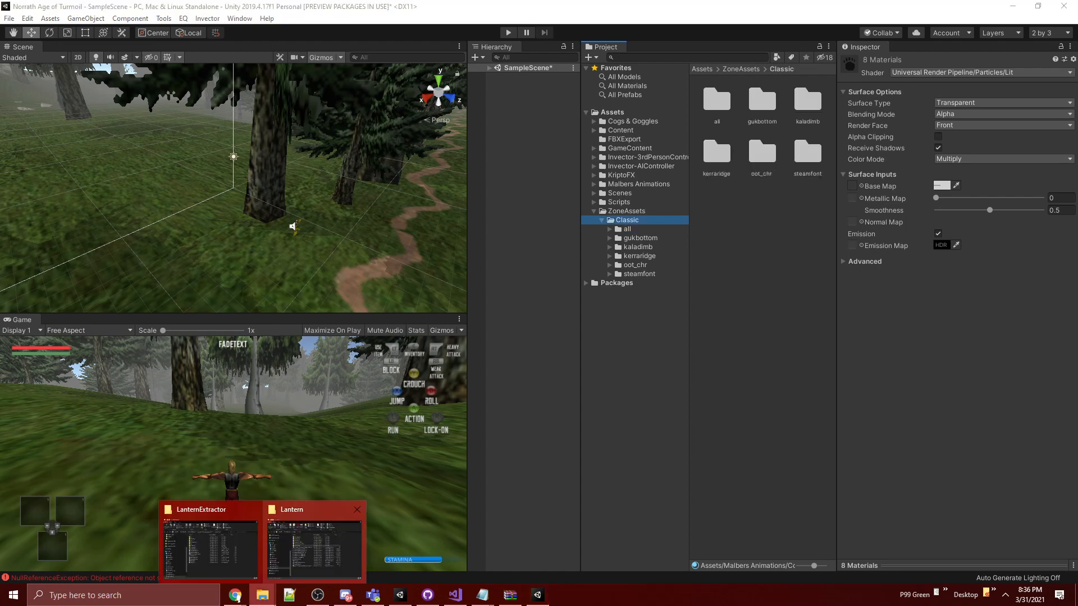
Step: Switch to the LanternExtractor folder window and open its bin > Release folder
mouse_move(211, 548)
mouse_move(314, 547)
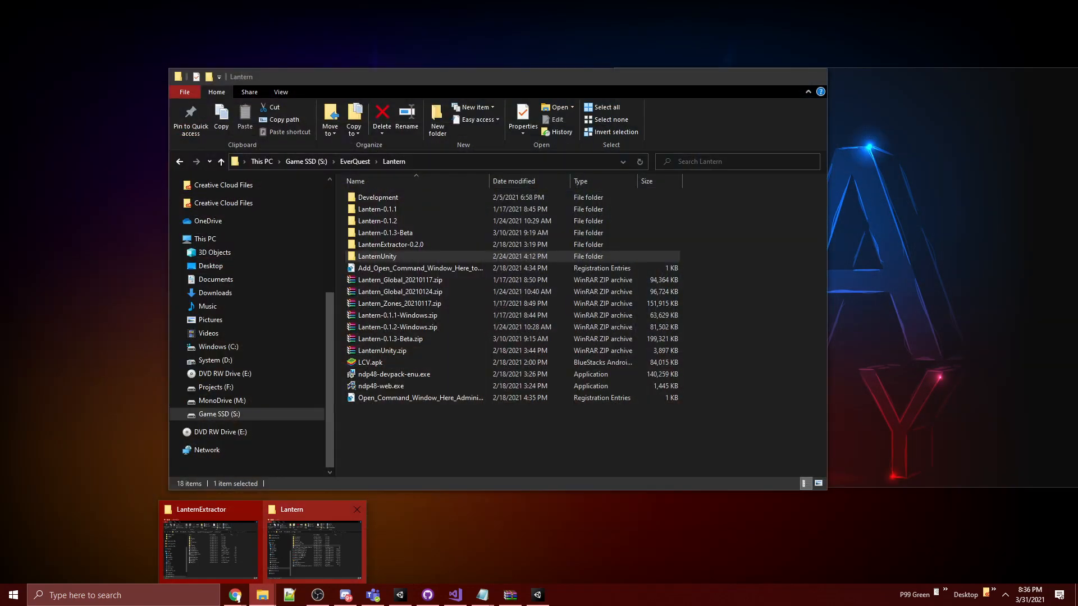
left_click(211, 547)
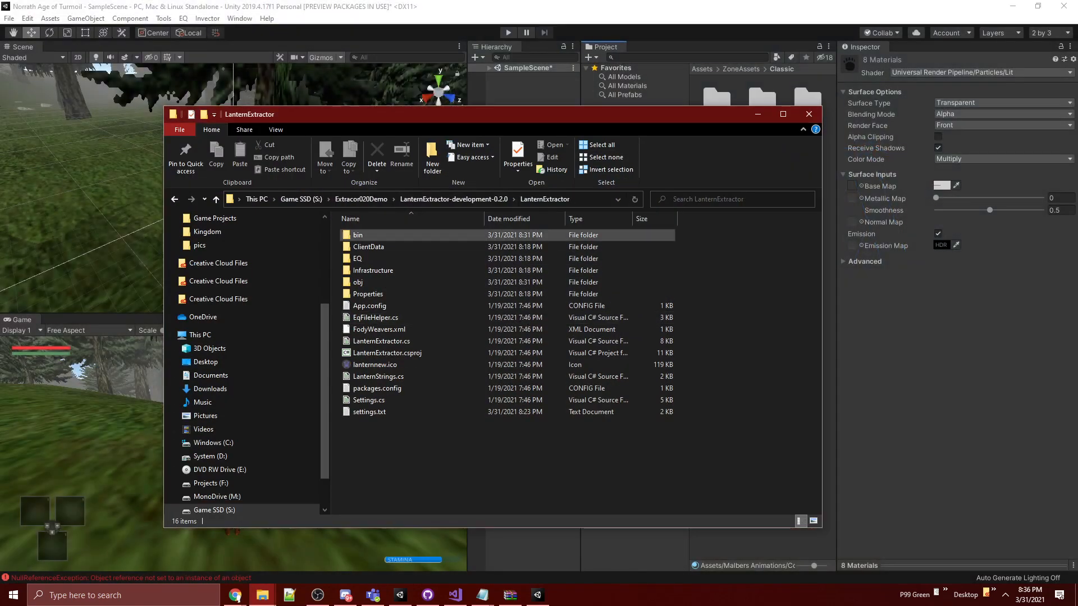
double_click(394, 235)
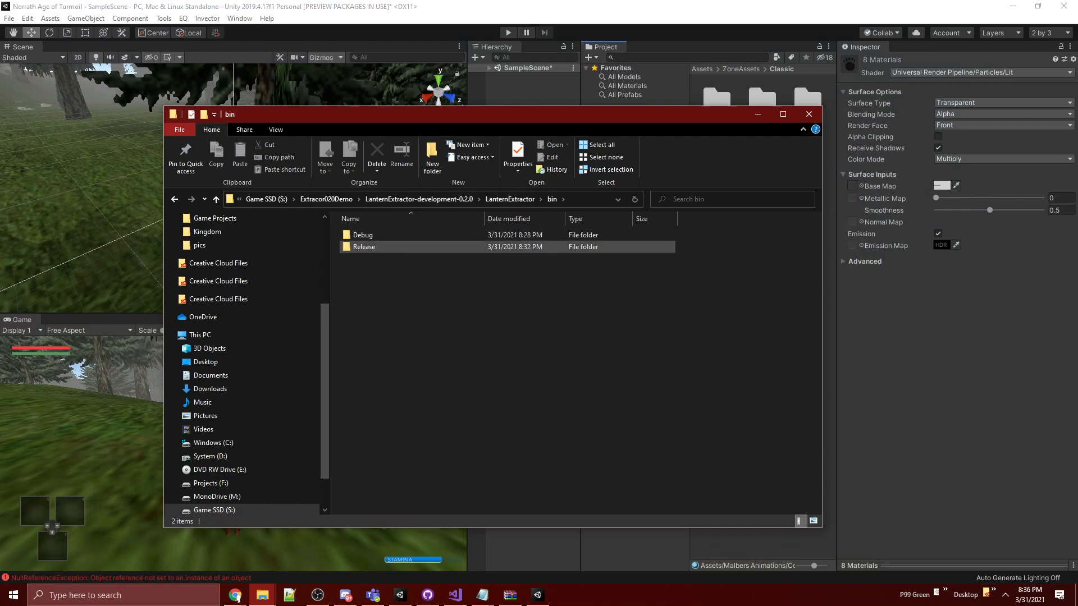
double_click(364, 247)
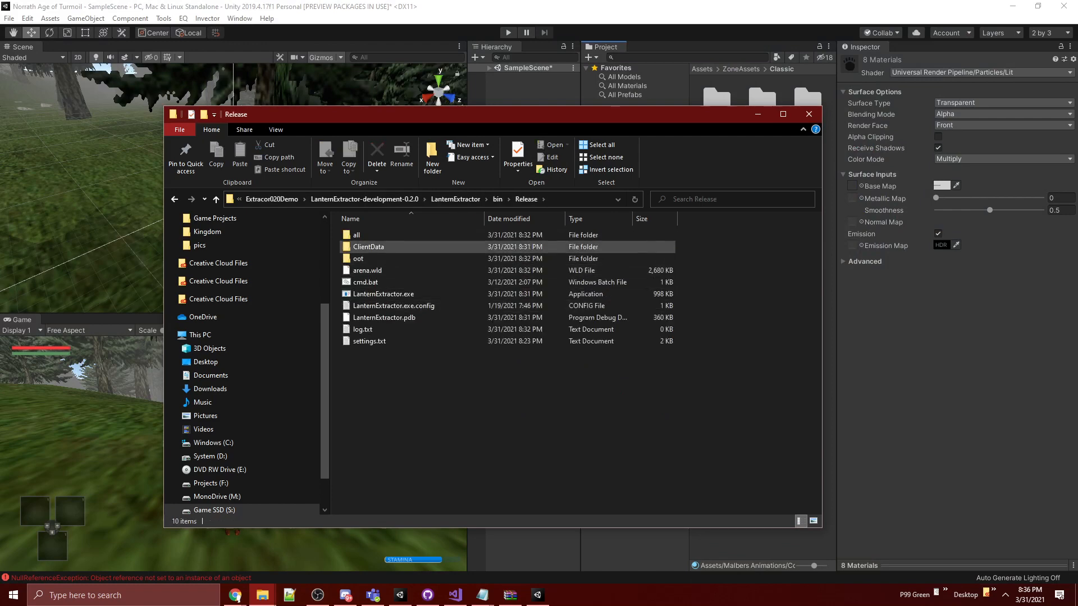
Step: Add the extracted oot folder from Release to ZoneAssets > Classic in the Unity project
left_click(359, 258)
left_click_drag(566, 120, 354, 149)
left_click_drag(147, 283, 651, 275)
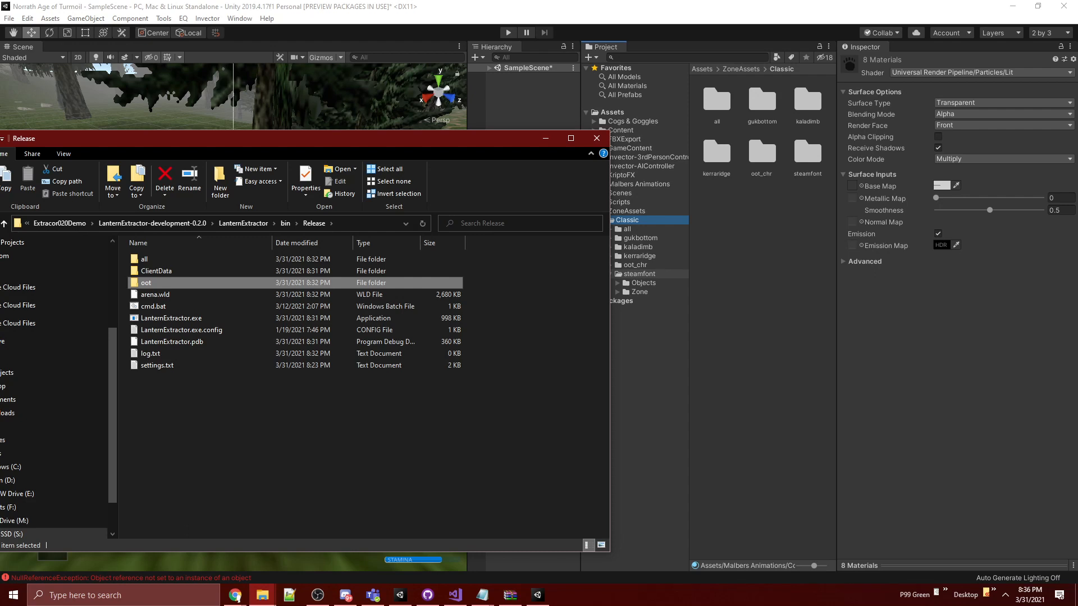
left_click(713, 74)
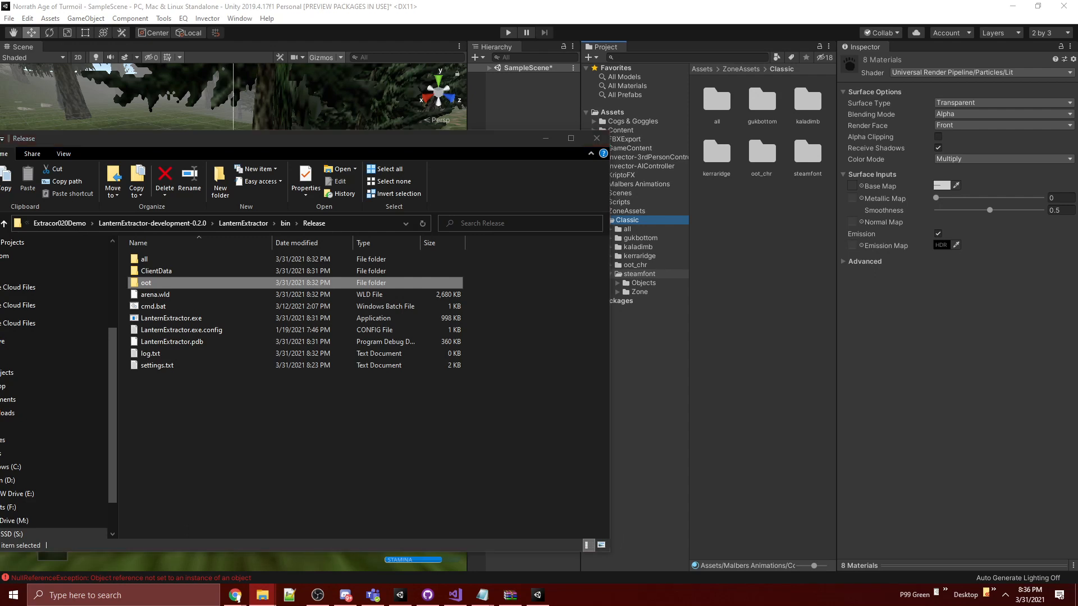
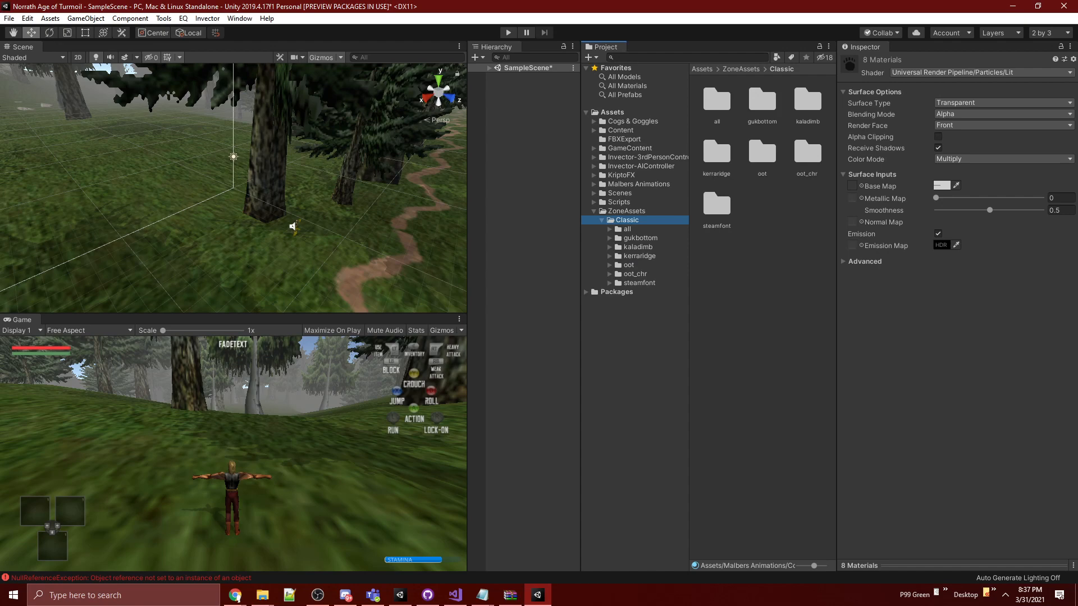
Step: Open the Zone > Meshes folder inside the imported oot folder to inspect its mesh files
double_click(762, 152)
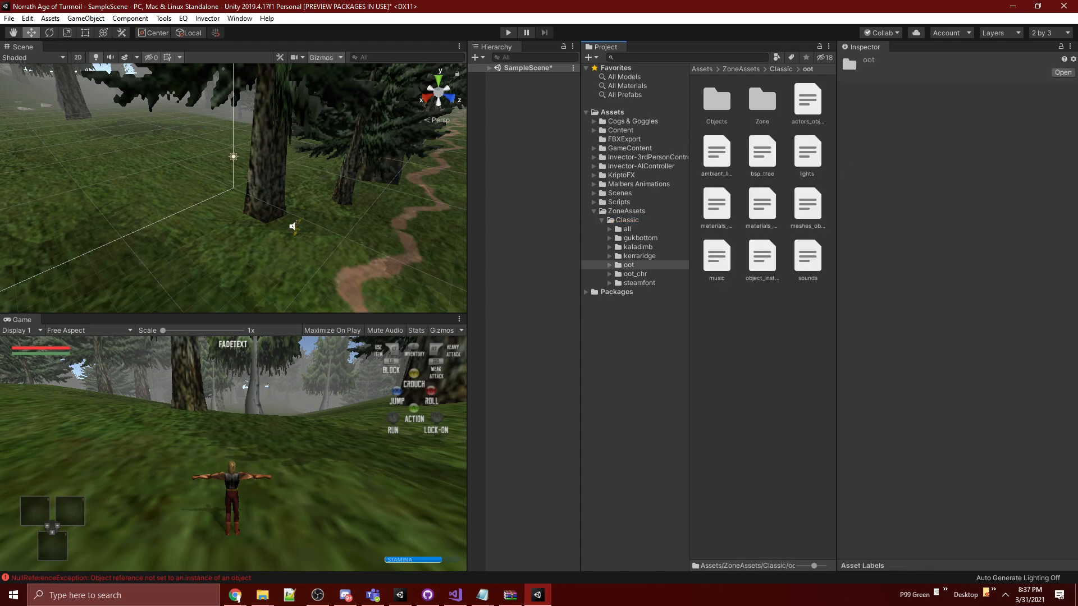
double_click(762, 100)
double_click(715, 100)
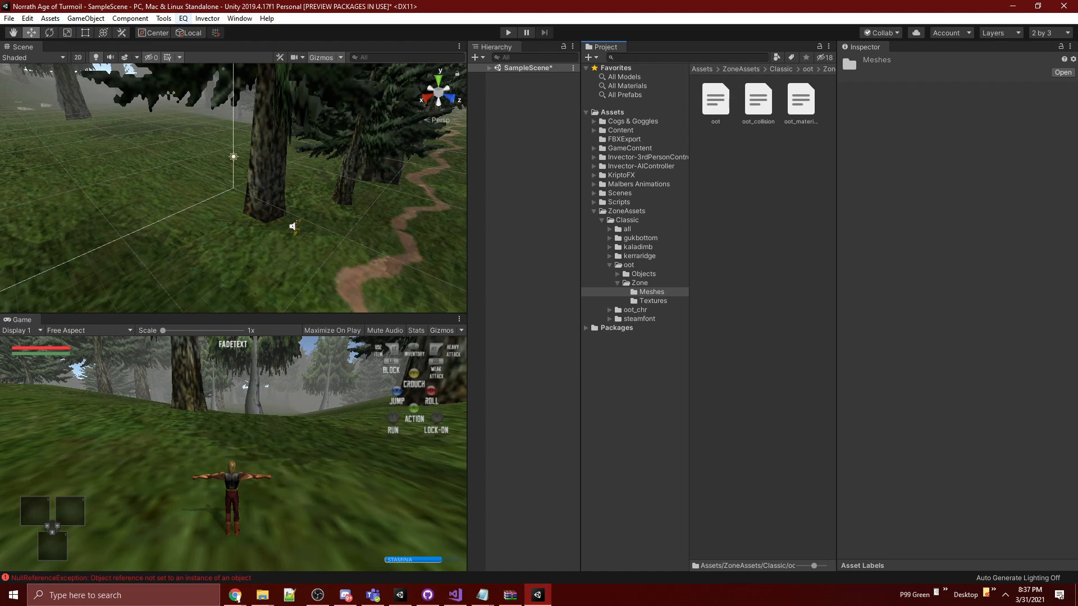
Step: Run the EQ Import Zone tool with the zone shortname oot
left_click(183, 18)
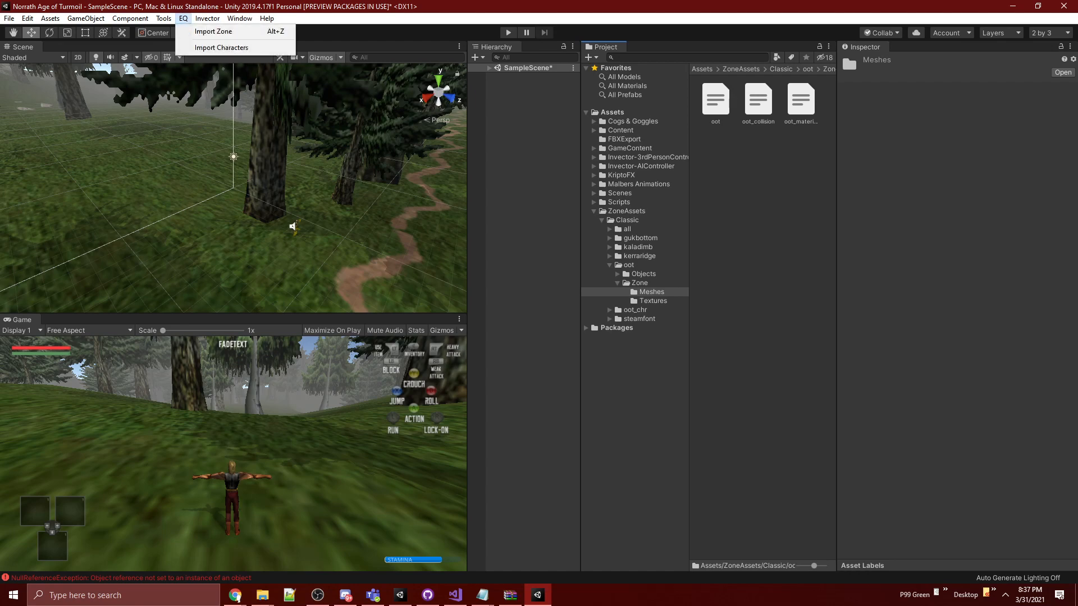
left_click(201, 19)
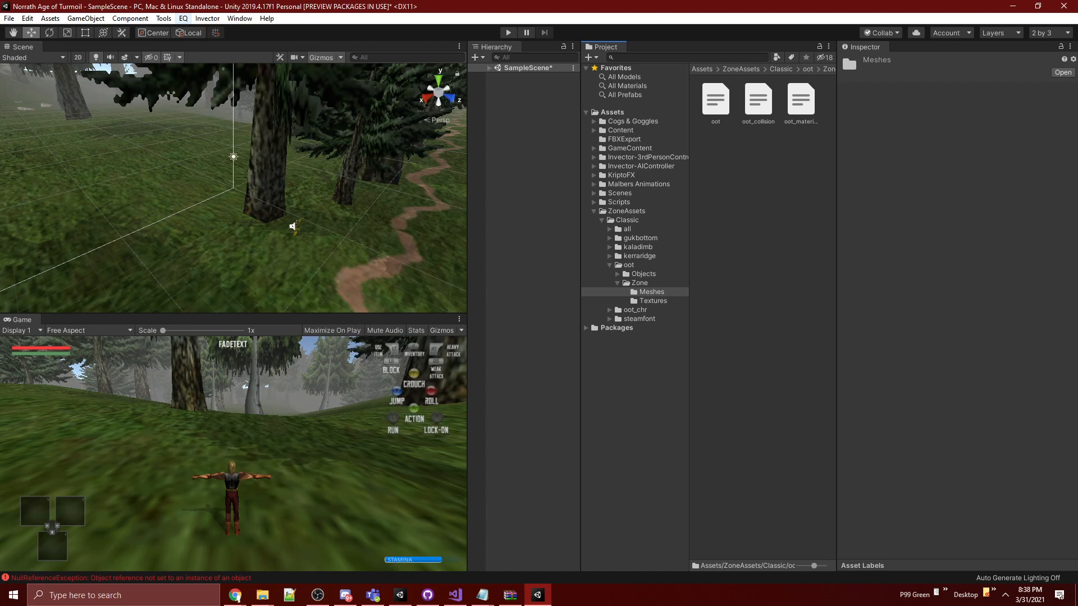
left_click(183, 18)
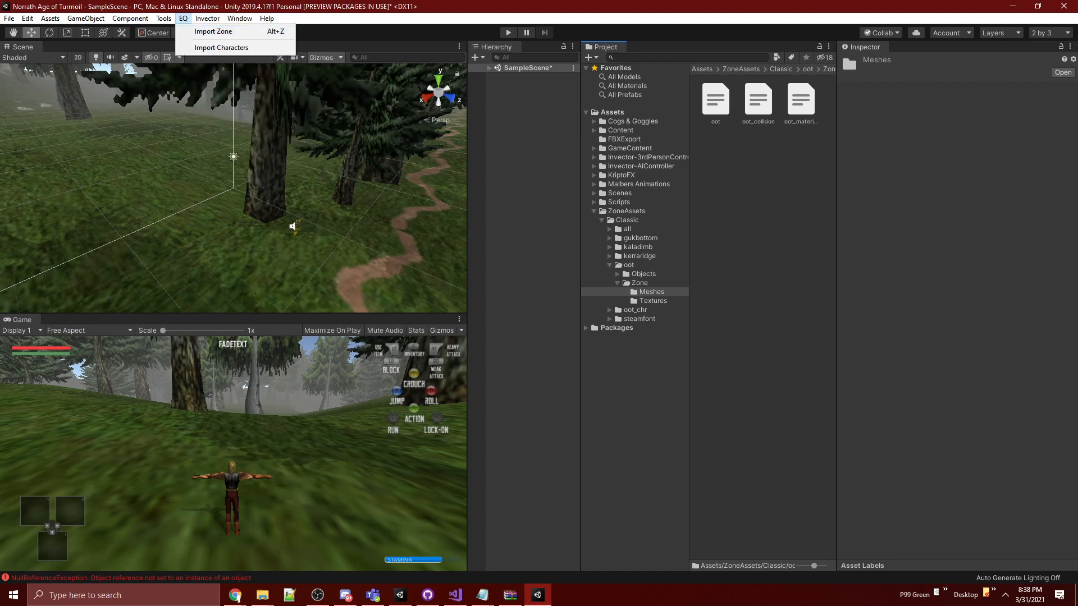
left_click(214, 31)
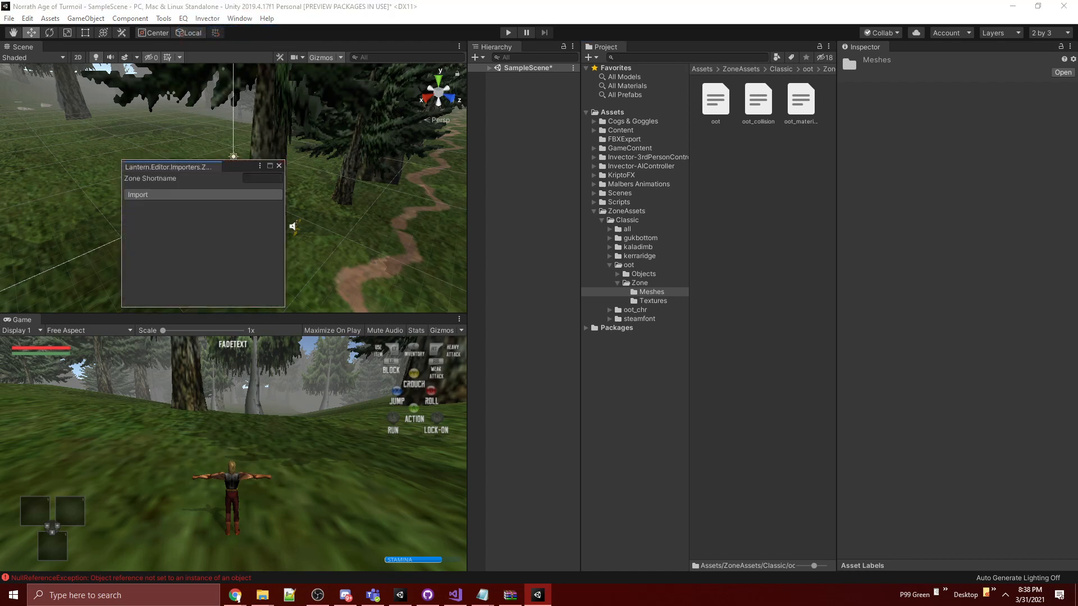
left_click(263, 178)
type("oot")
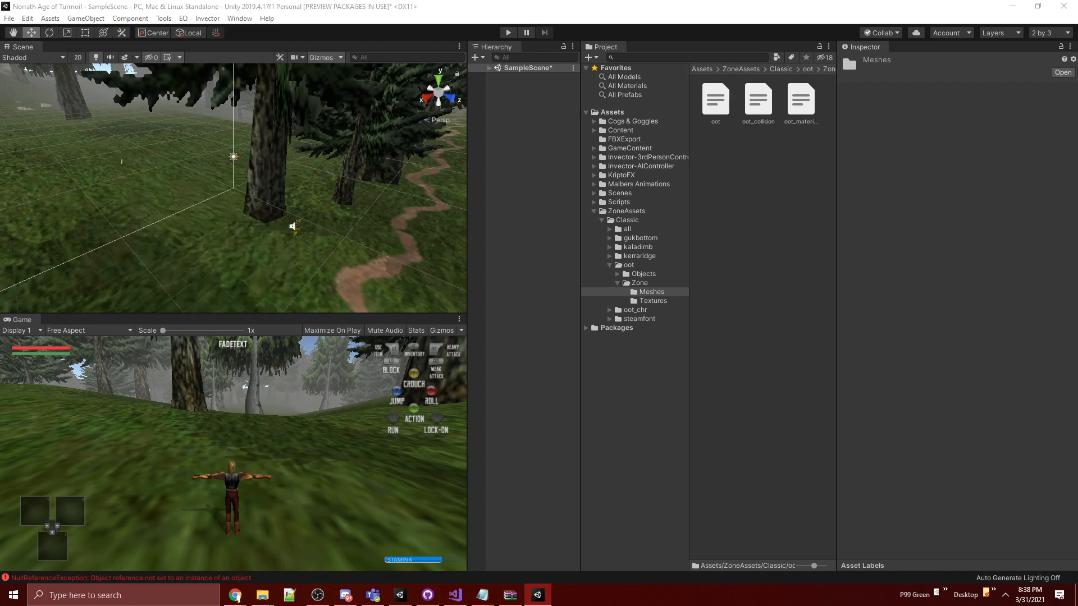
left_click(202, 195)
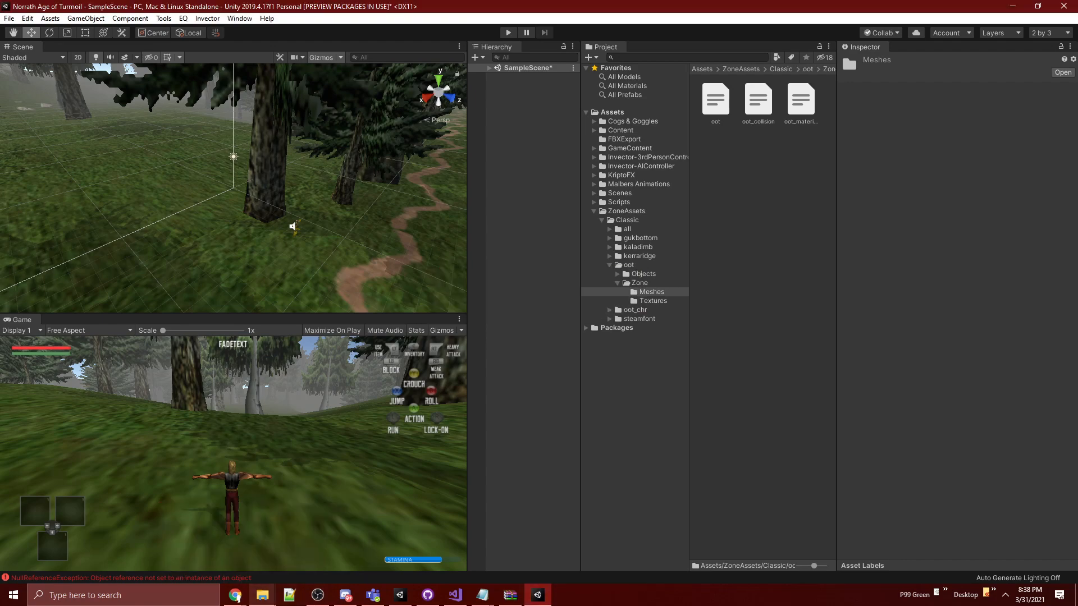
Step: In the Release folder's settings.txt, set ModelExportFormat to 1, then save and close the file
left_click(262, 595)
left_click(210, 544)
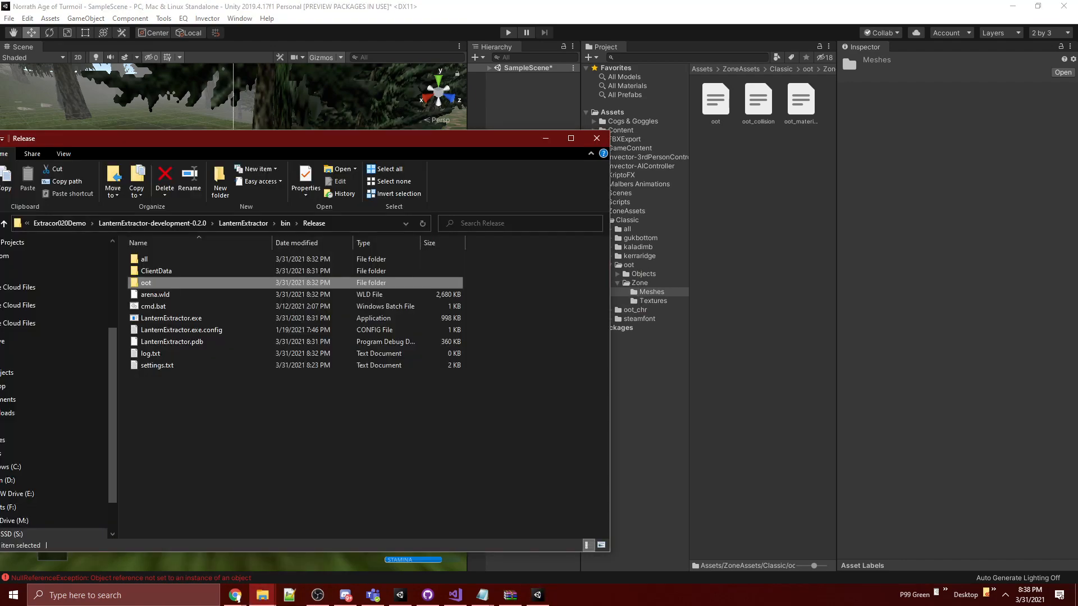
left_click_drag(308, 140, 445, 122)
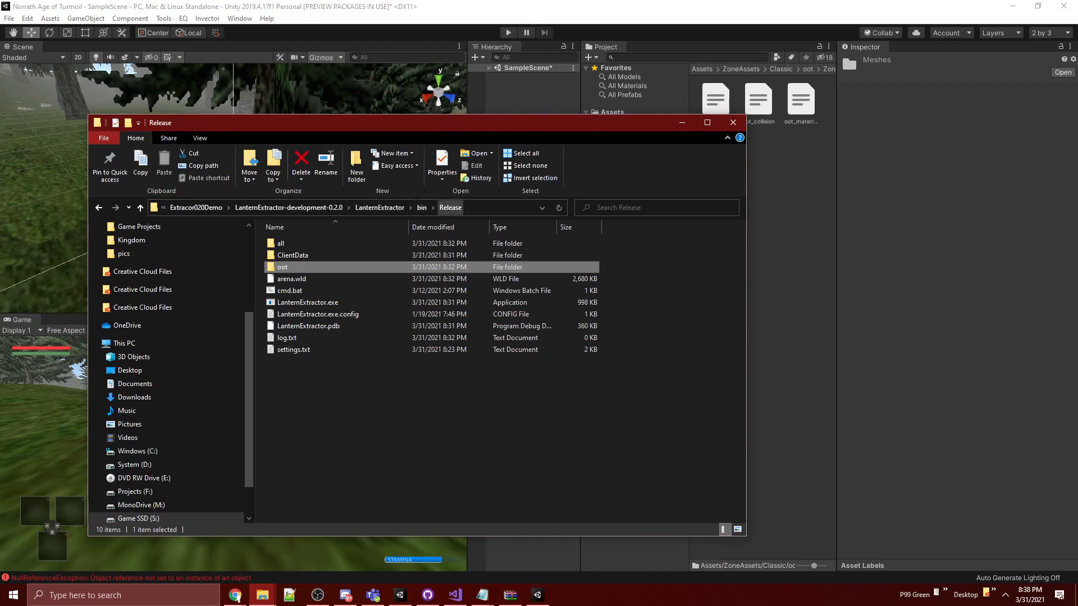
double_click(293, 350)
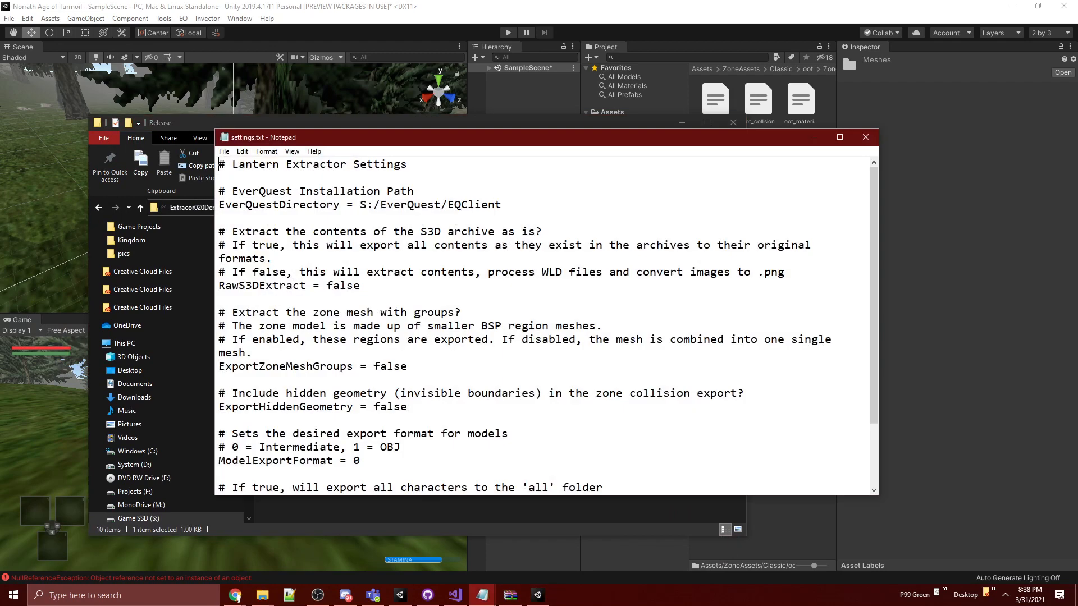
scroll(548, 326, "down", 2)
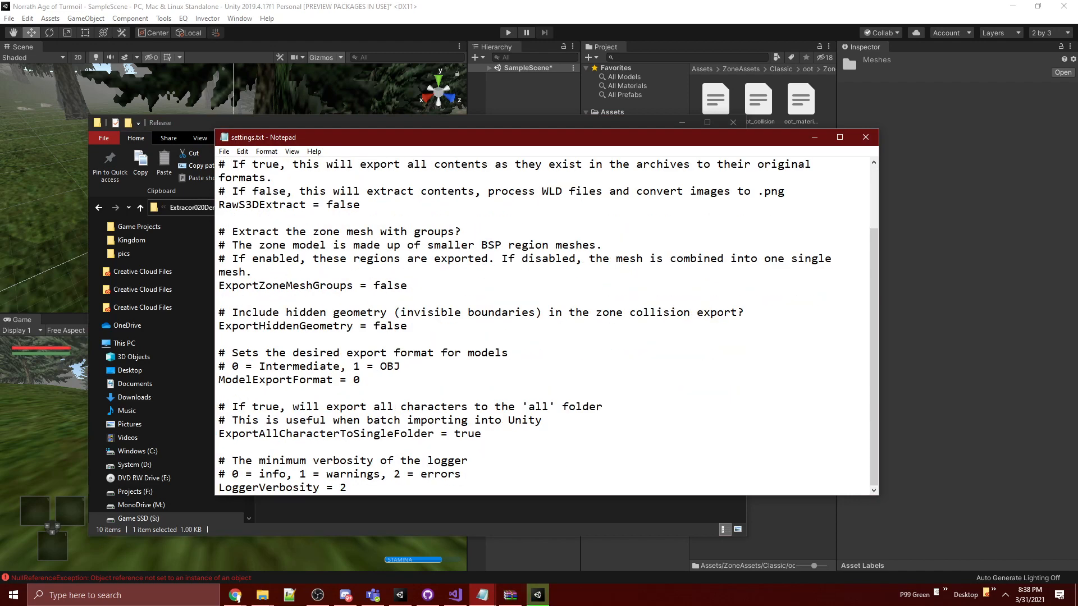
key("BackSpace")
type("1")
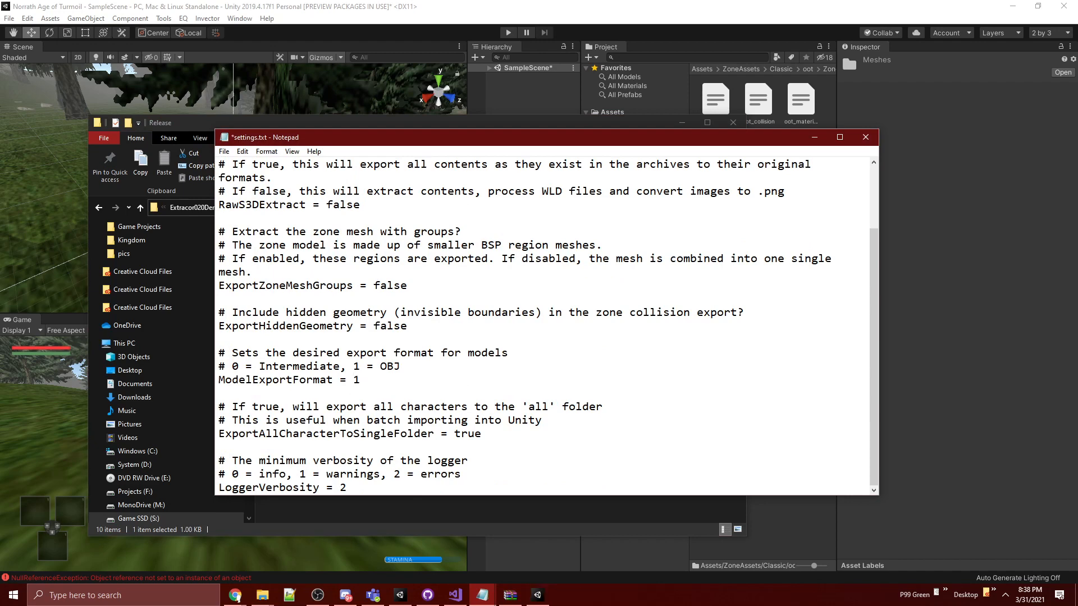
key("ctrl+s")
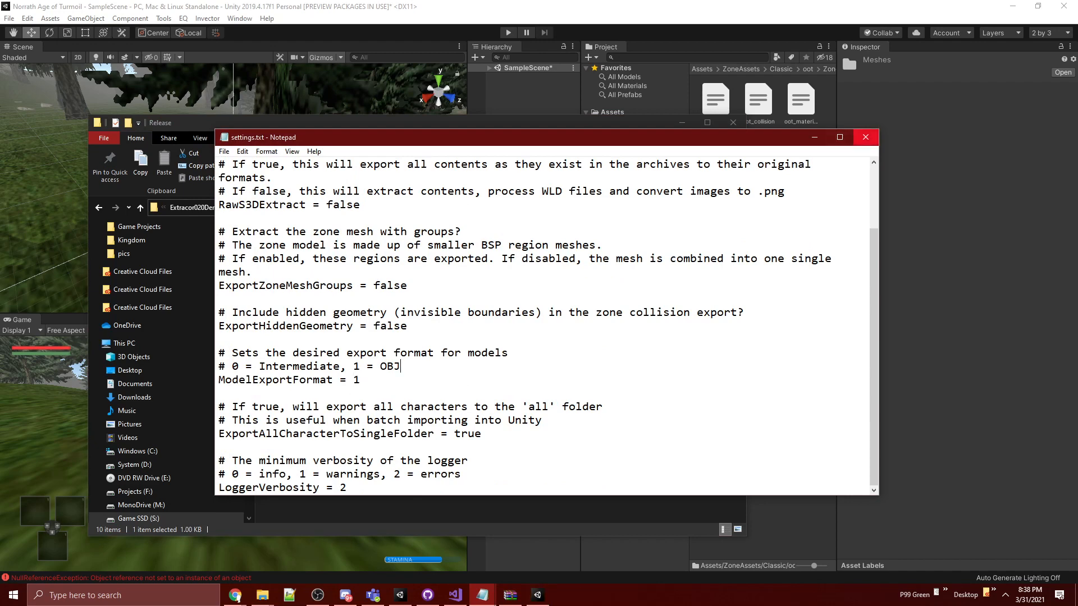
left_click(865, 137)
Step: Open cmd.bat from the Release folder for editing and select the zone shortname after LanternExtractor.exe
left_click(640, 331)
left_click(297, 291)
right_click(313, 291)
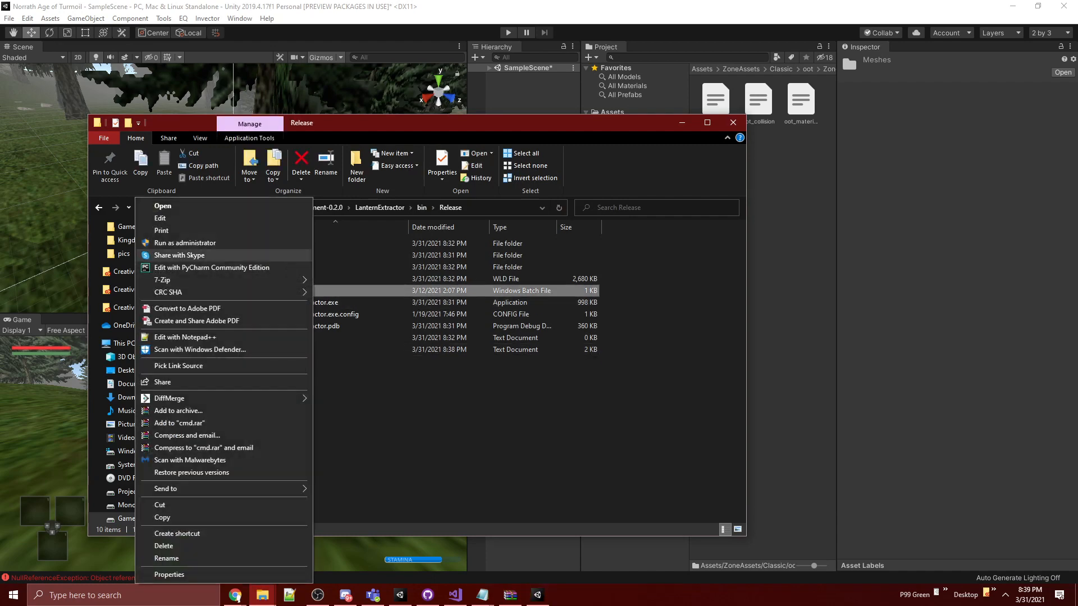
left_click(160, 218)
double_click(369, 164)
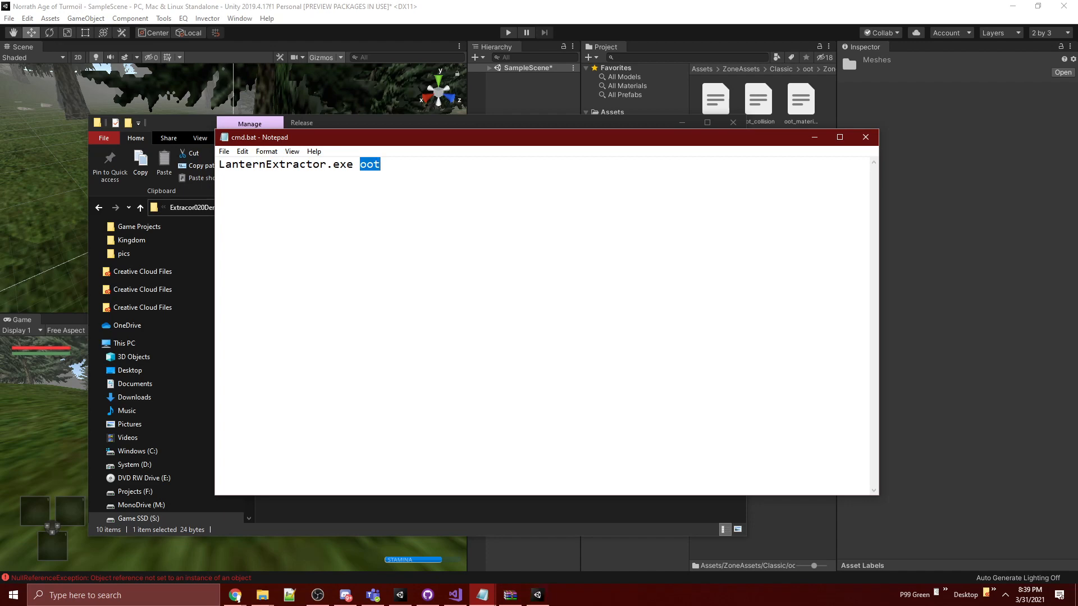
Step: Switch to Chrome and bring up the Zone Viewer List spreadsheet
left_click(236, 597)
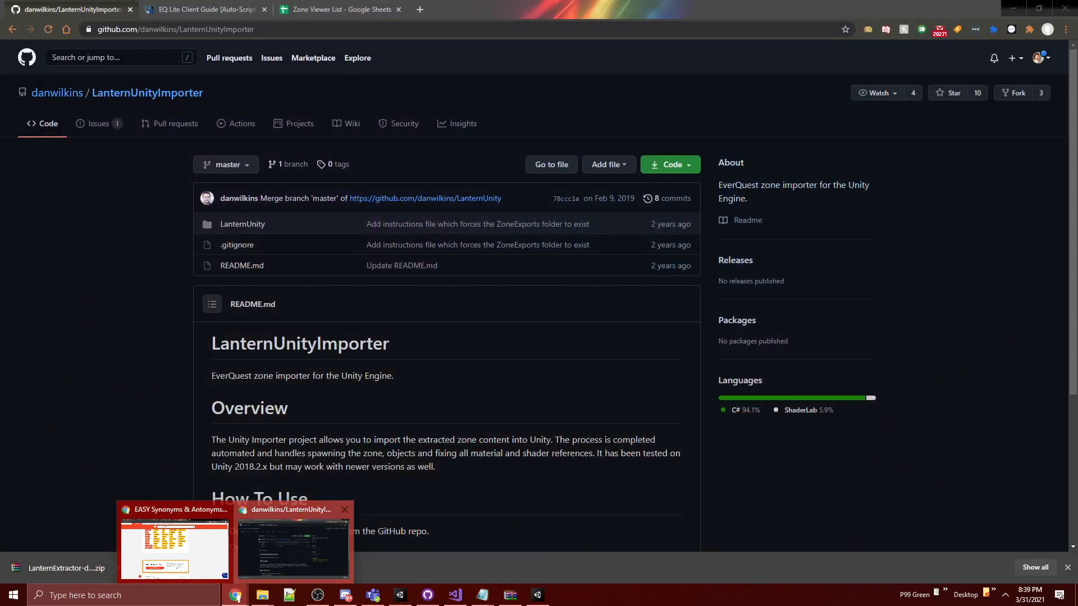
left_click(294, 548)
left_click(341, 9)
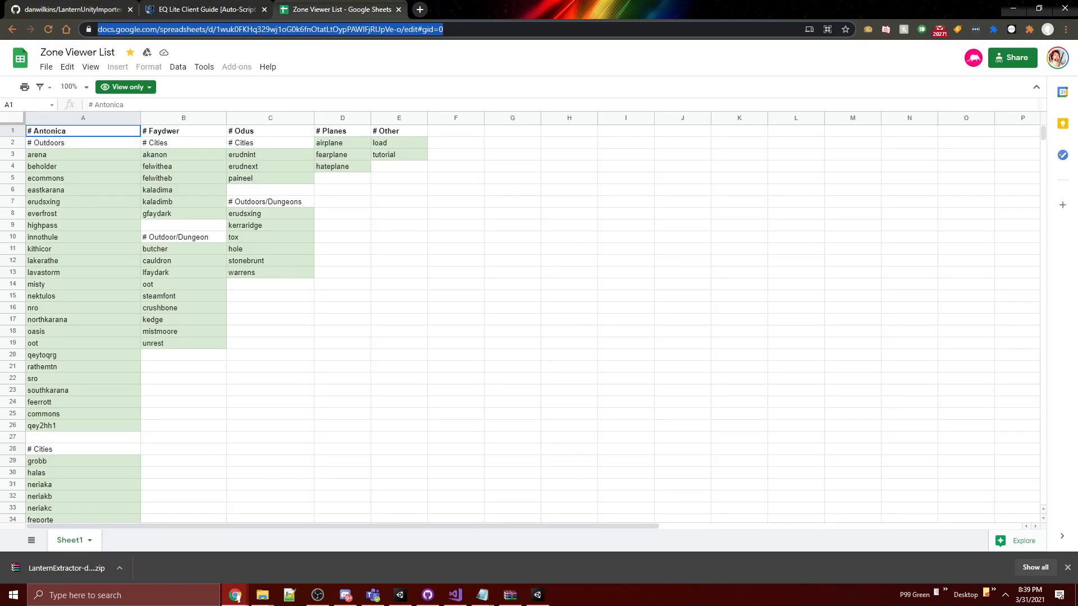
Step: Return to the Release folder window and display its view options, including the file name extensions setting
left_click(263, 595)
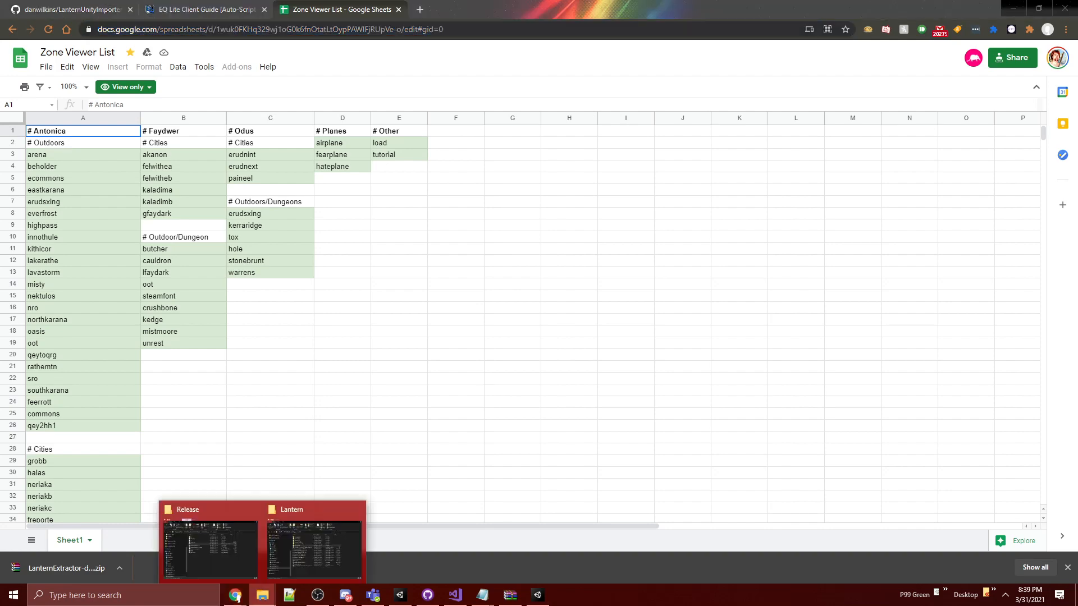
left_click(216, 542)
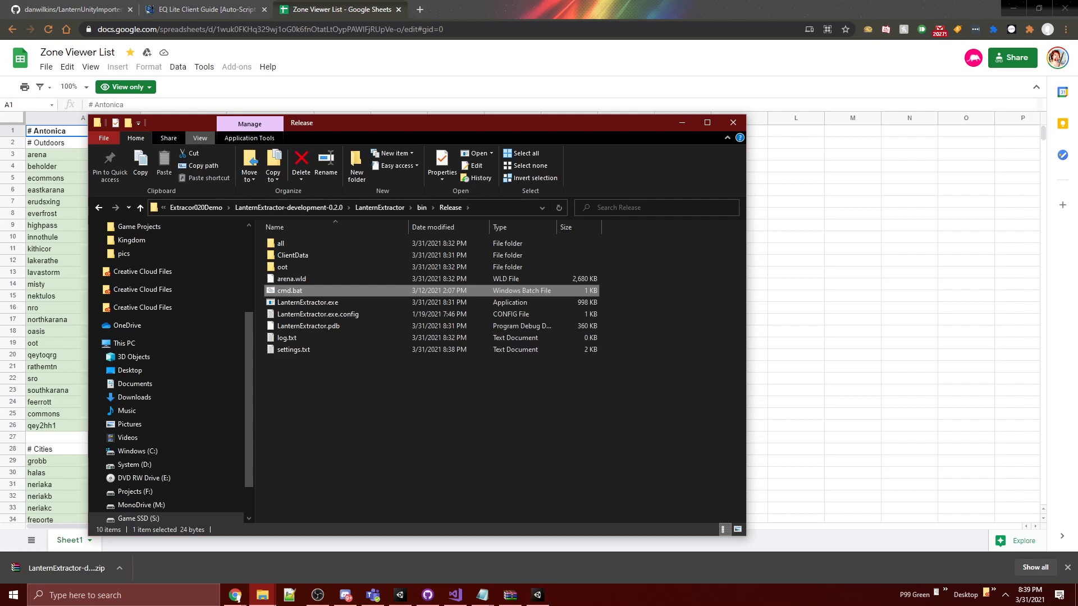
left_click(200, 138)
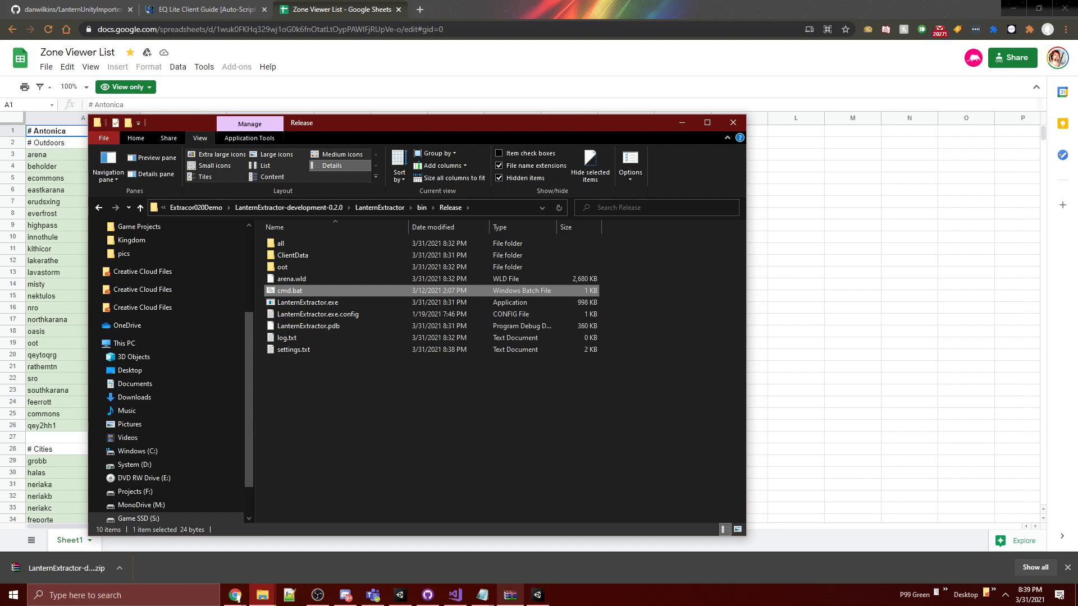
Step: Clear the archive and Release windows off the spreadsheet, look through the zone shortnames, and minimize the browser
left_click(510, 595)
left_click_drag(865, 76, 472, 169)
left_click(832, 168)
left_click_drag(495, 123, 0, 104)
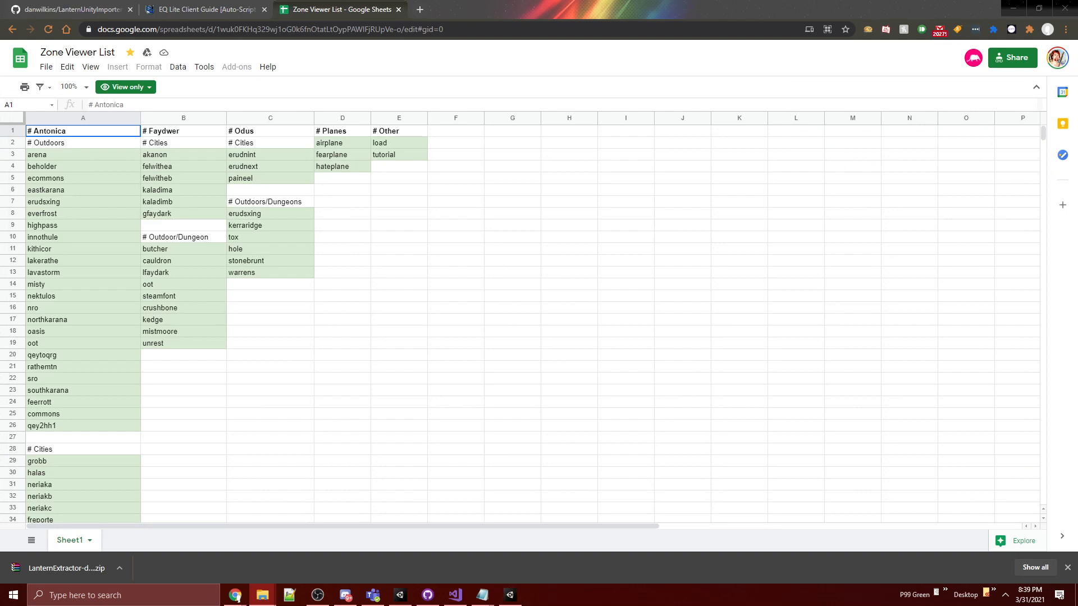
scroll(505, 314, "down", 6)
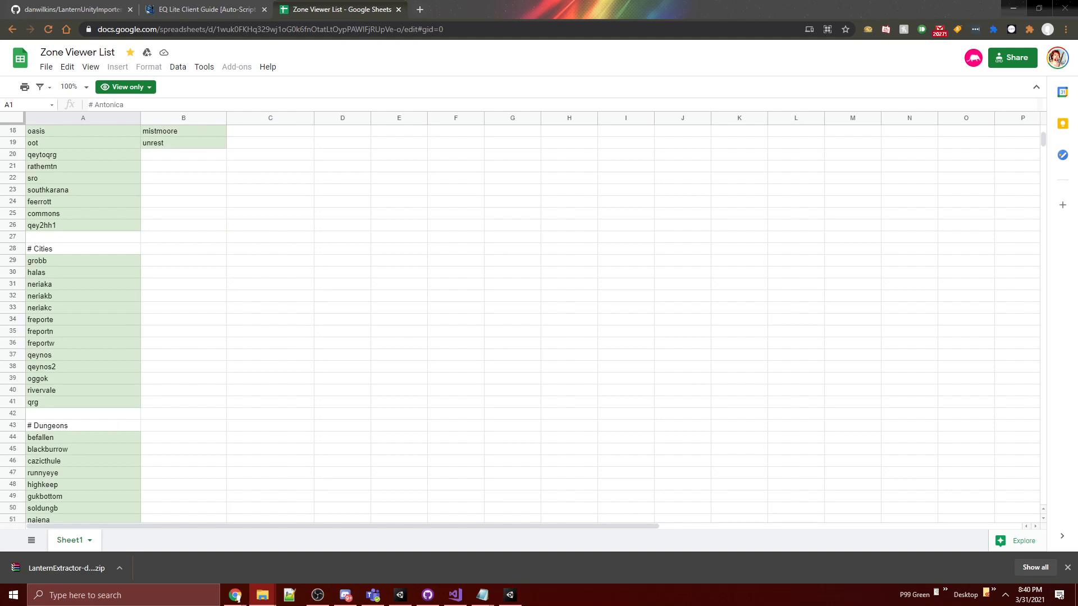
left_click(1013, 8)
Step: Replace the zone shortname in cmd.bat with oggok and save the file
left_click(381, 165)
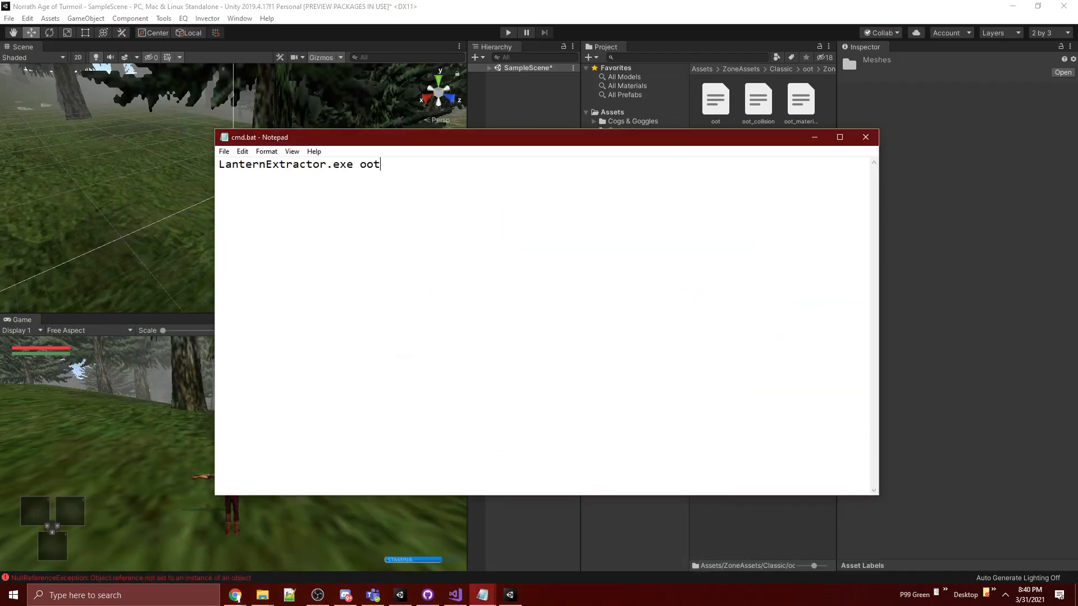
double_click(374, 164)
type("oggok")
key("ctrl+s")
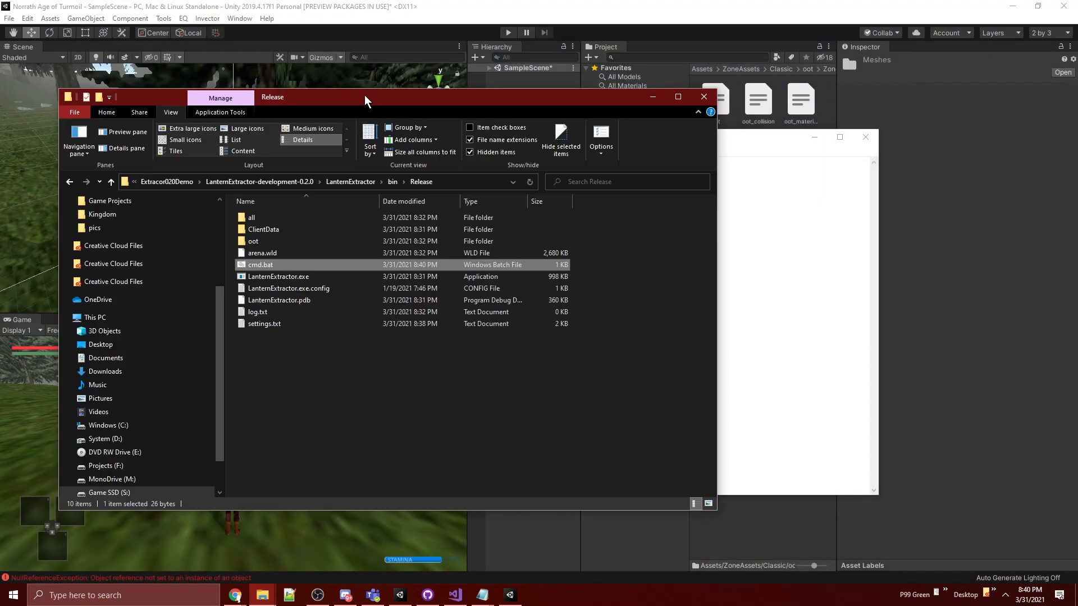
Step: Run cmd.bat from the Release folder to extract the zone, and open the new oggok folder
left_click_drag(365, 96, 588, 96)
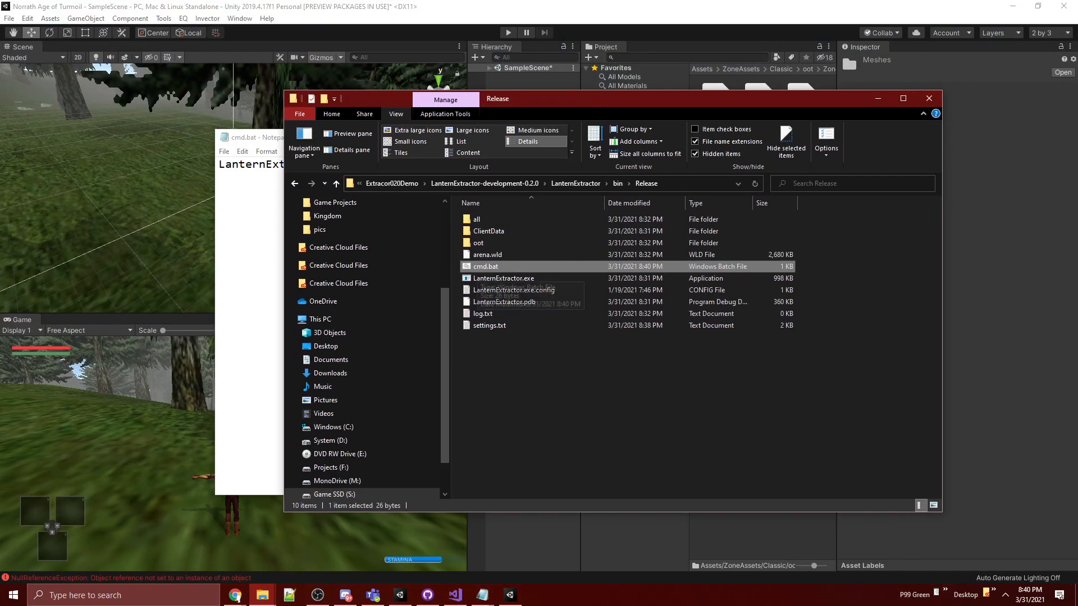
double_click(478, 269)
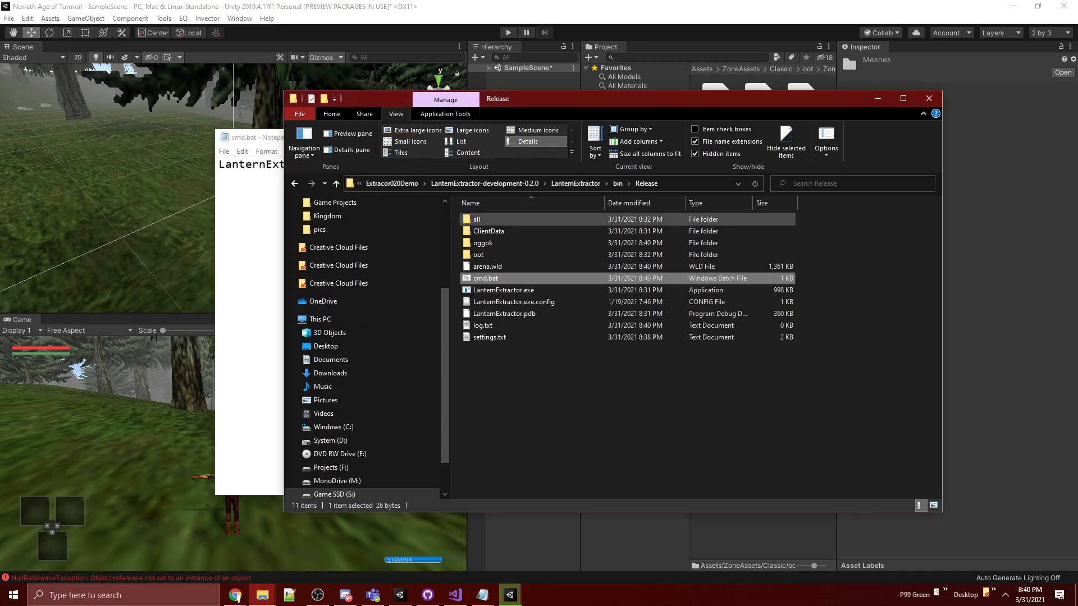
left_click(483, 243)
double_click(482, 243)
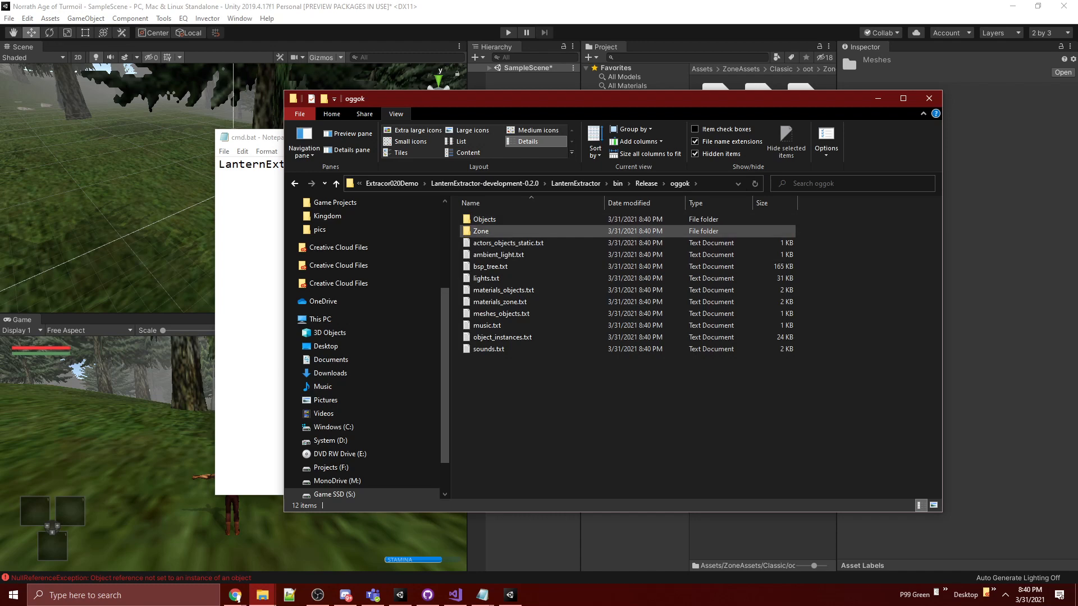
Step: Open the Zone folder inside oggok and view oggok.obj in 3D Viewer
double_click(481, 231)
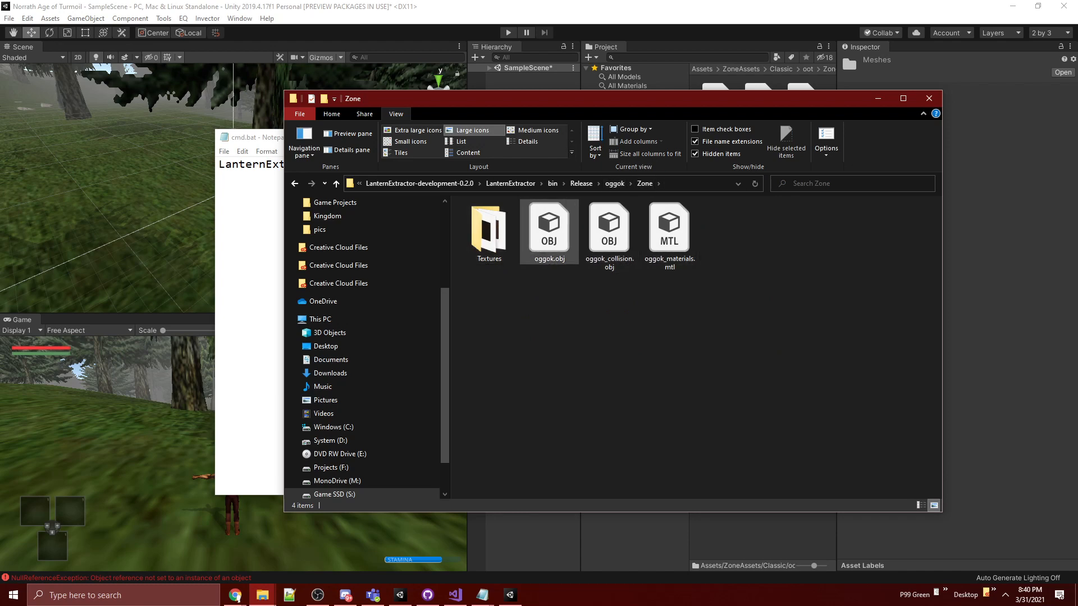
left_click(253, 190)
left_click(816, 138)
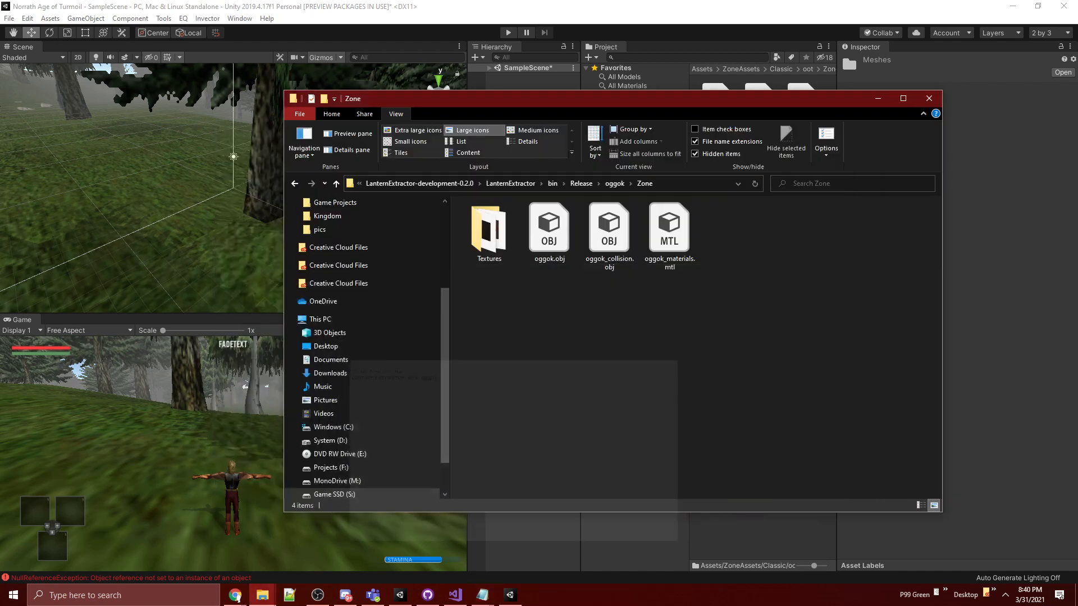
left_click_drag(785, 98, 677, 145)
right_click(436, 279)
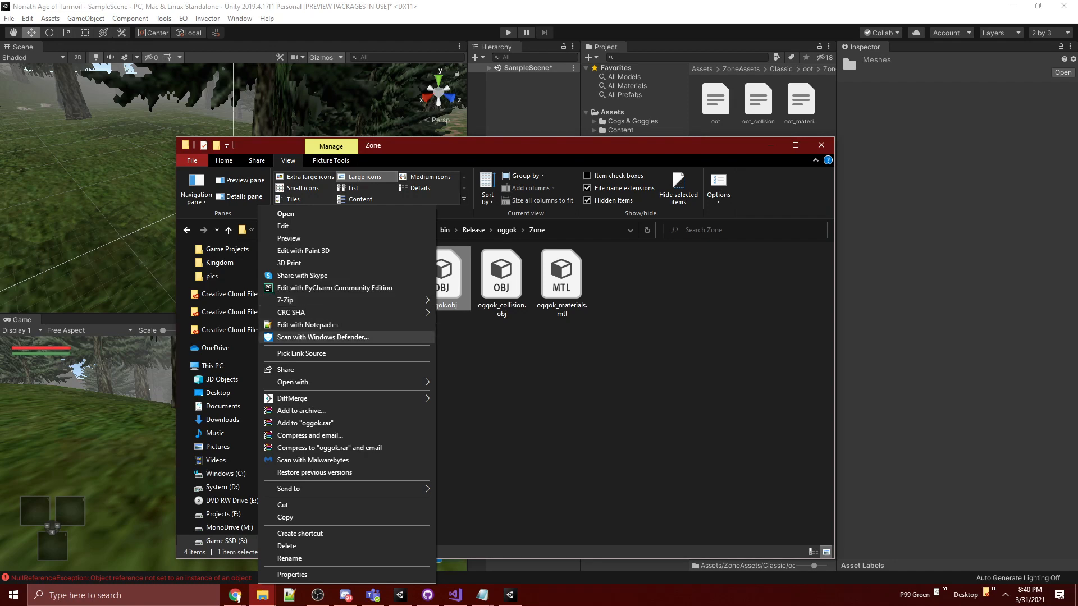
mouse_move(348, 382)
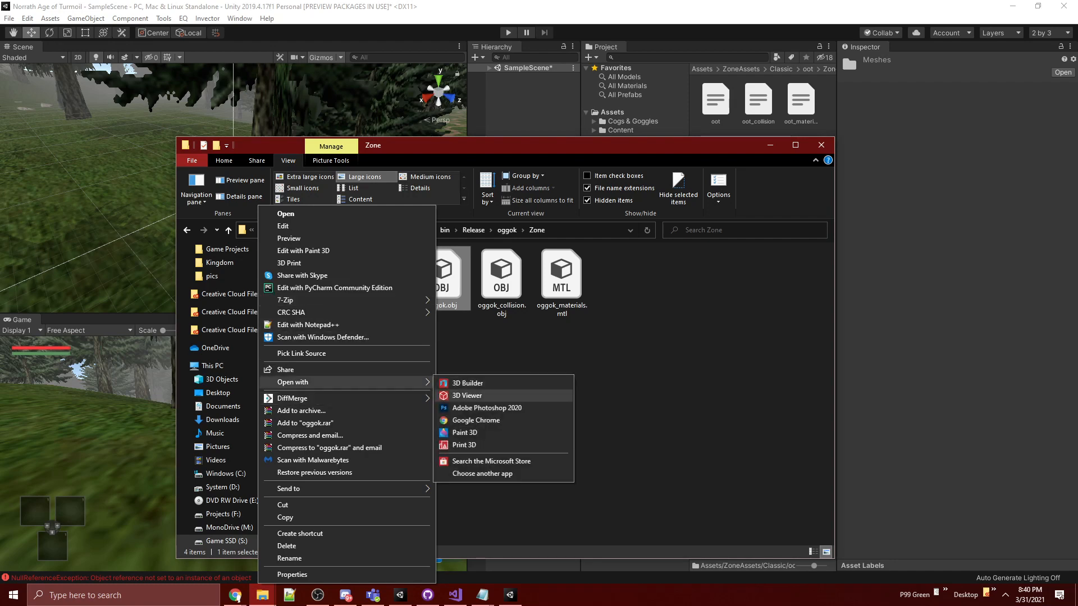
left_click(467, 396)
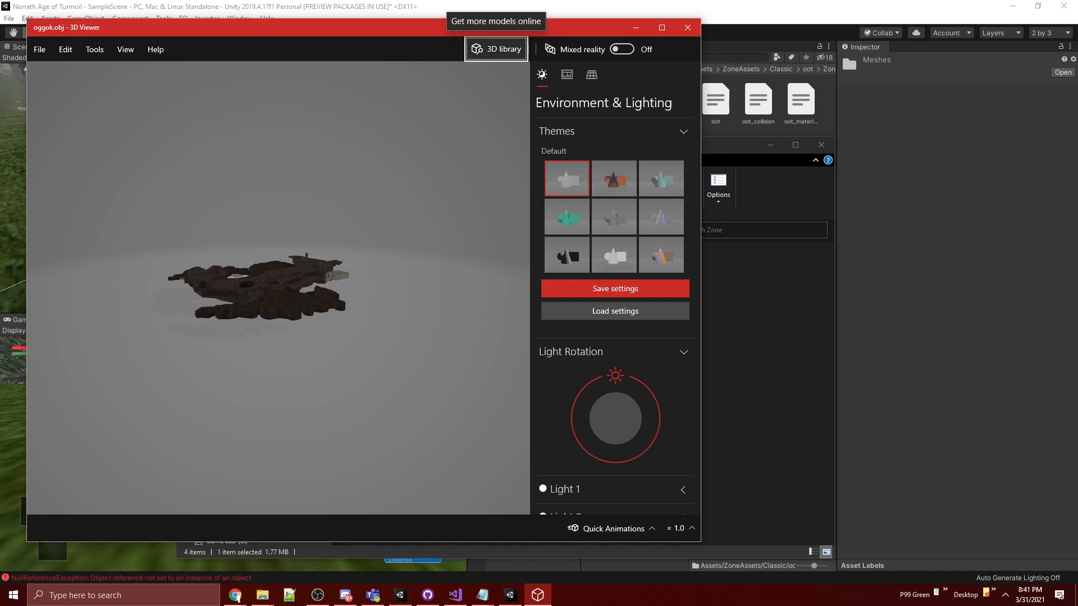
Step: Maximize 3D Viewer, examine the oggok zone model from several angles, and minimize the viewer
left_click_drag(349, 27, 462, 54)
double_click(462, 54)
left_click_drag(466, 292, 444, 337)
scroll(544, 522, "up", 3)
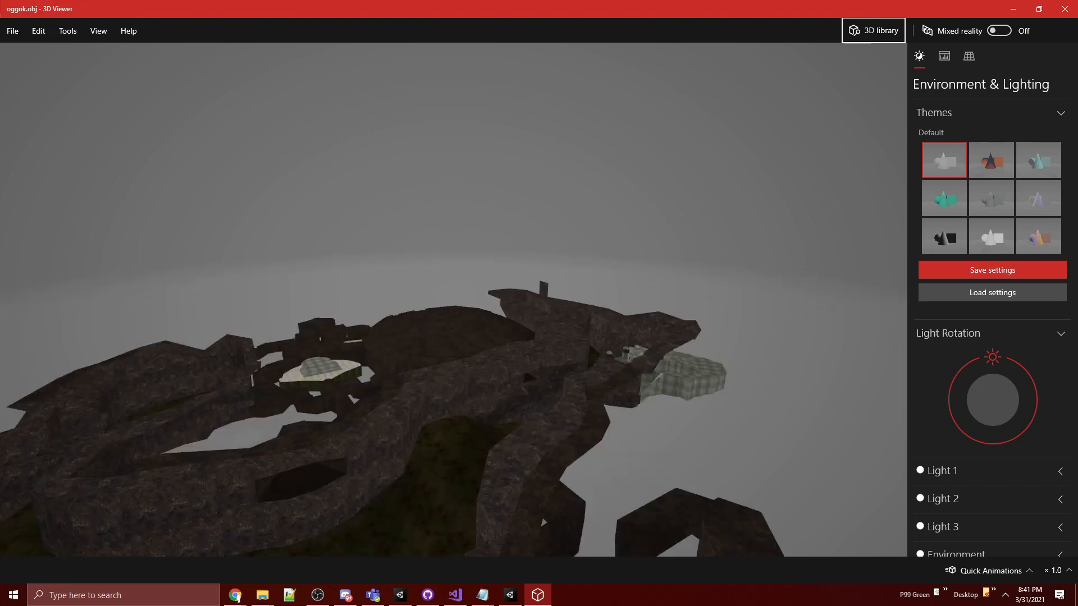
right_click_drag(449, 405, 640, 386)
left_click_drag(562, 382, 823, 394)
mouse_move(539, 314)
right_mouse_down()
mouse_move(483, 365)
mouse_move(437, 463)
mouse_move(576, 410)
mouse_move(694, 332)
mouse_move(638, 351)
mouse_move(551, 320)
mouse_move(536, 328)
right_mouse_up()
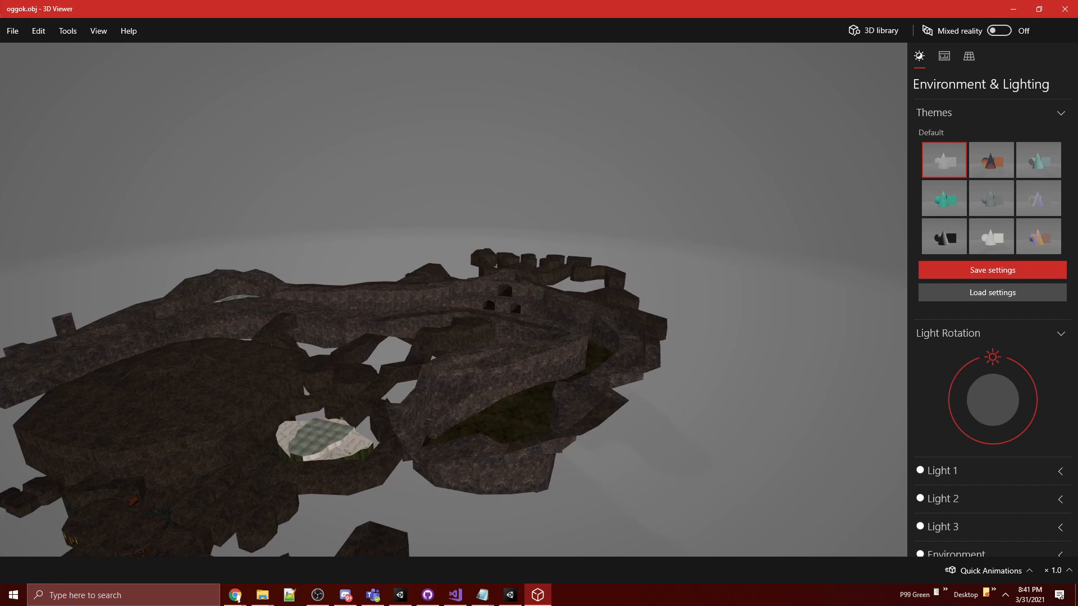
right_click_drag(536, 328, 637, 333)
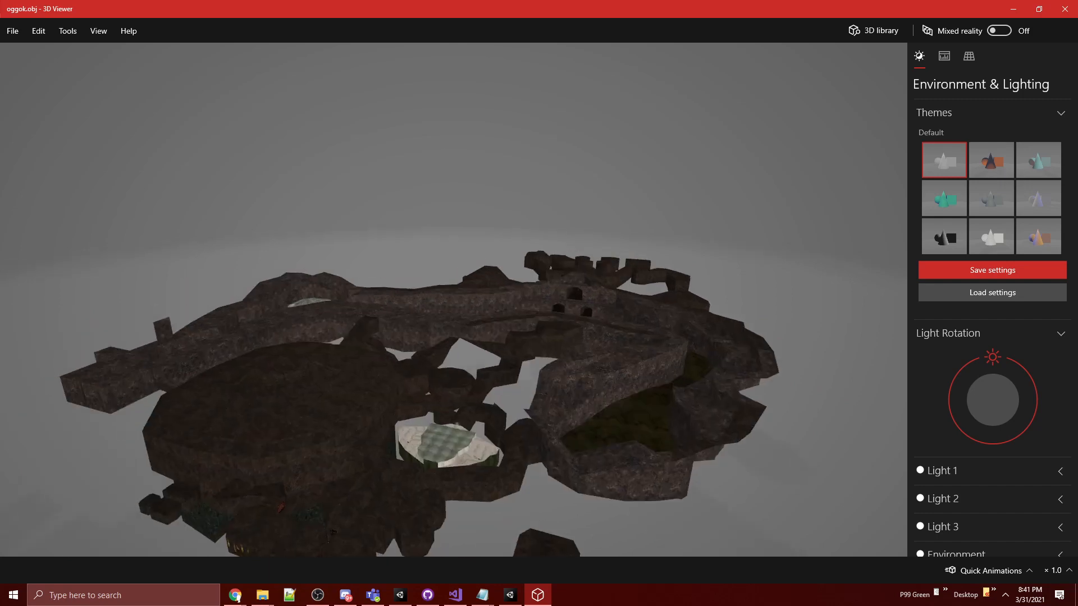
left_click_drag(618, 320, 696, 382)
left_click(1014, 9)
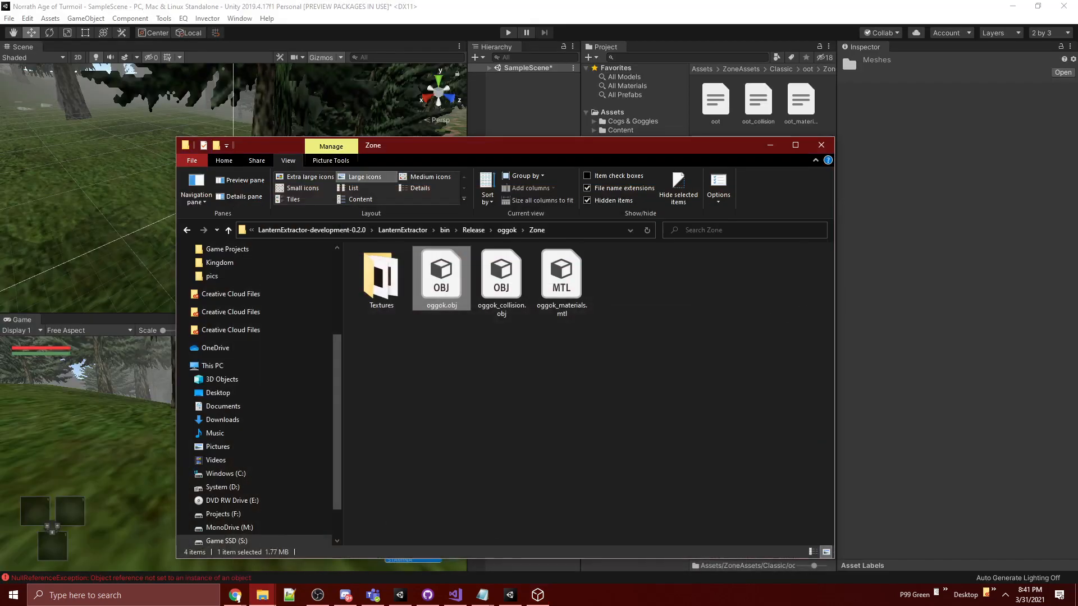
Step: Go back to the oggok folder, open its Objects folder, and look through the exported object files
left_click(507, 230)
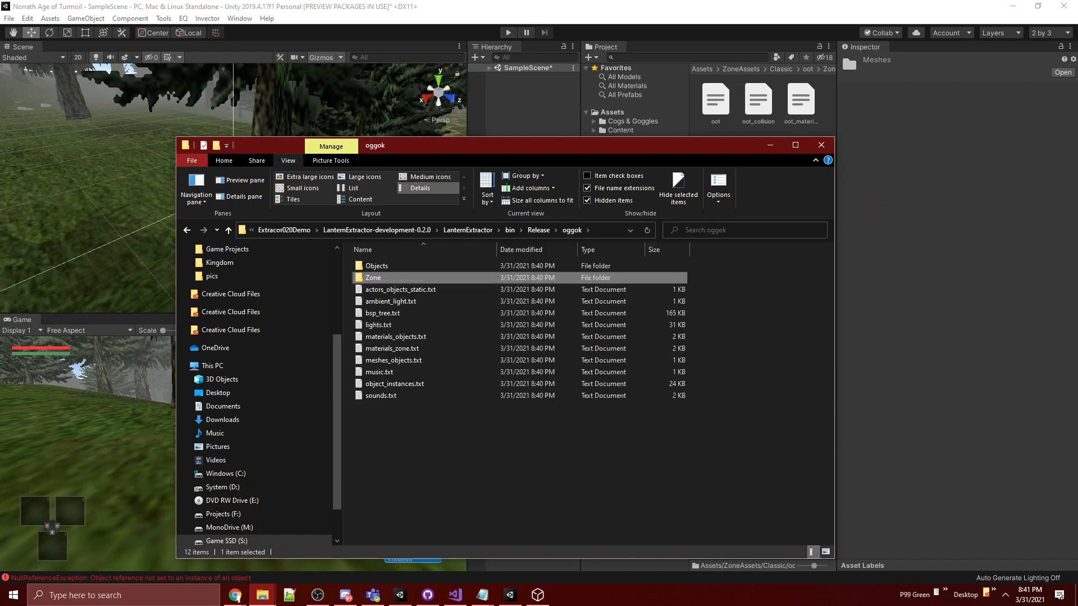
double_click(376, 266)
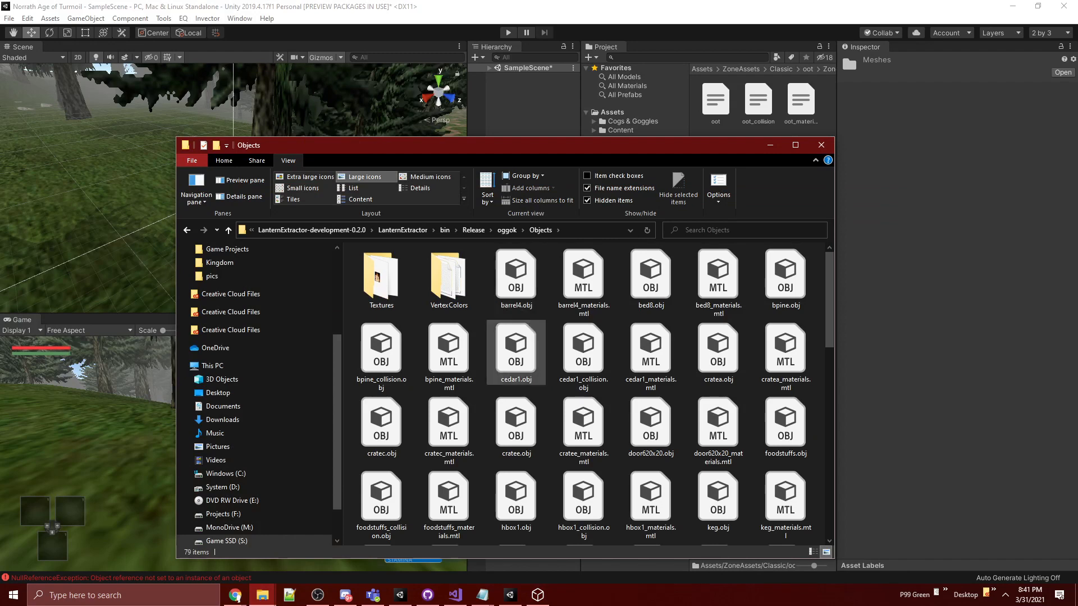
scroll(522, 441, "down", 10)
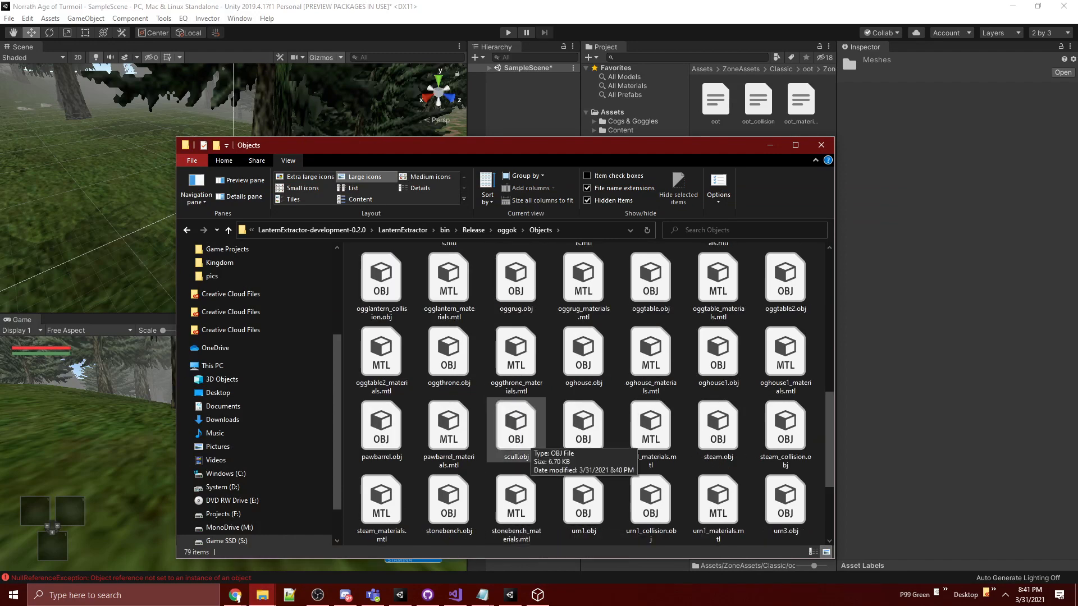
scroll(523, 444, "up", 10)
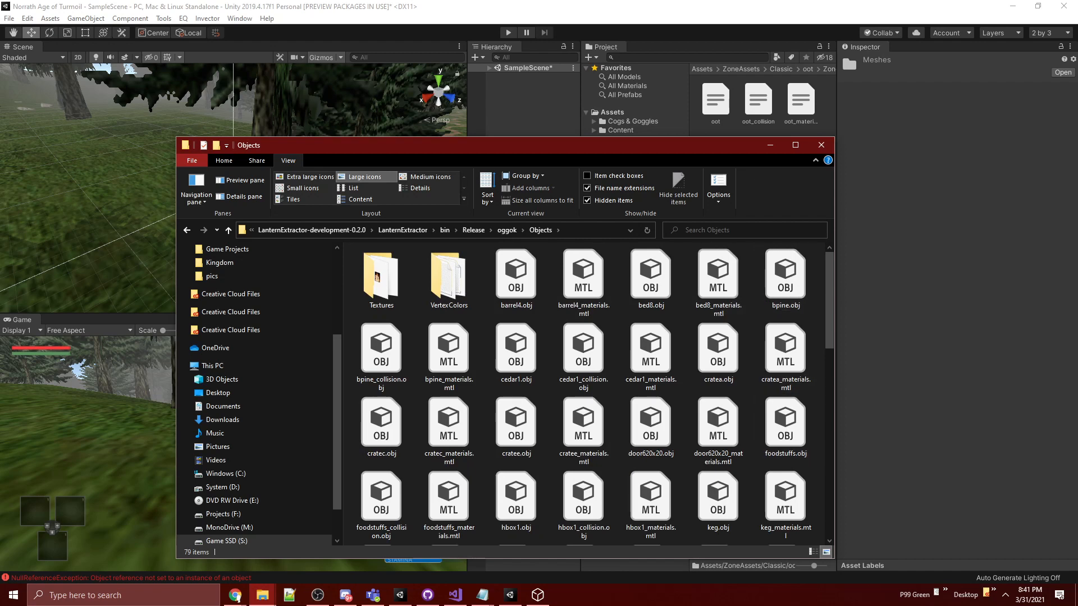
scroll(766, 421, "down", 10)
scroll(719, 436, "up", 10)
Step: View barrel4.obj in 3D Viewer, close the viewer, and minimize the Objects folder window
left_click(516, 278)
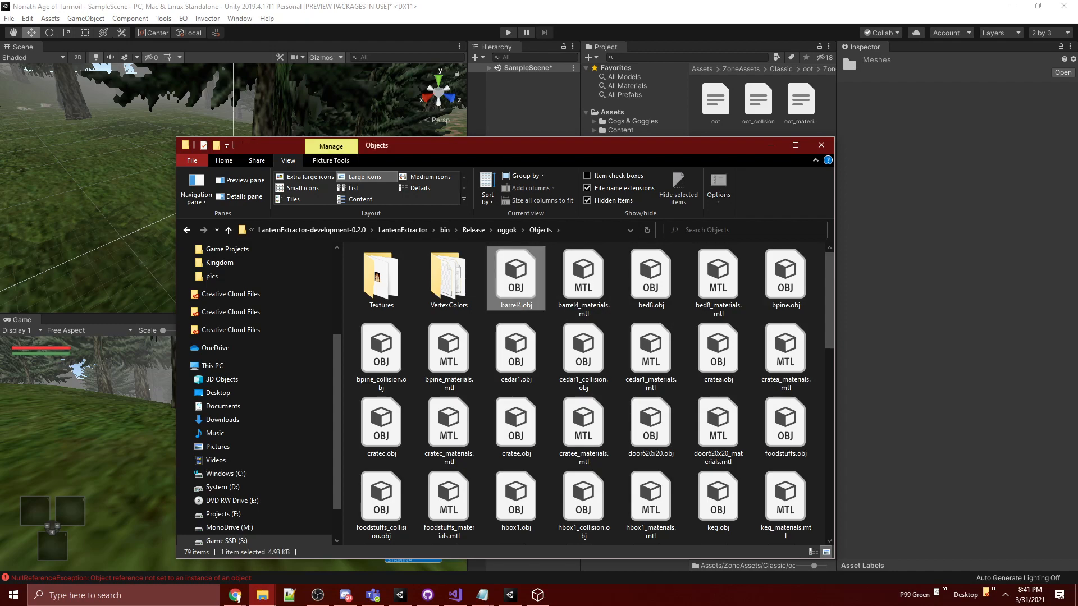
double_click(516, 279)
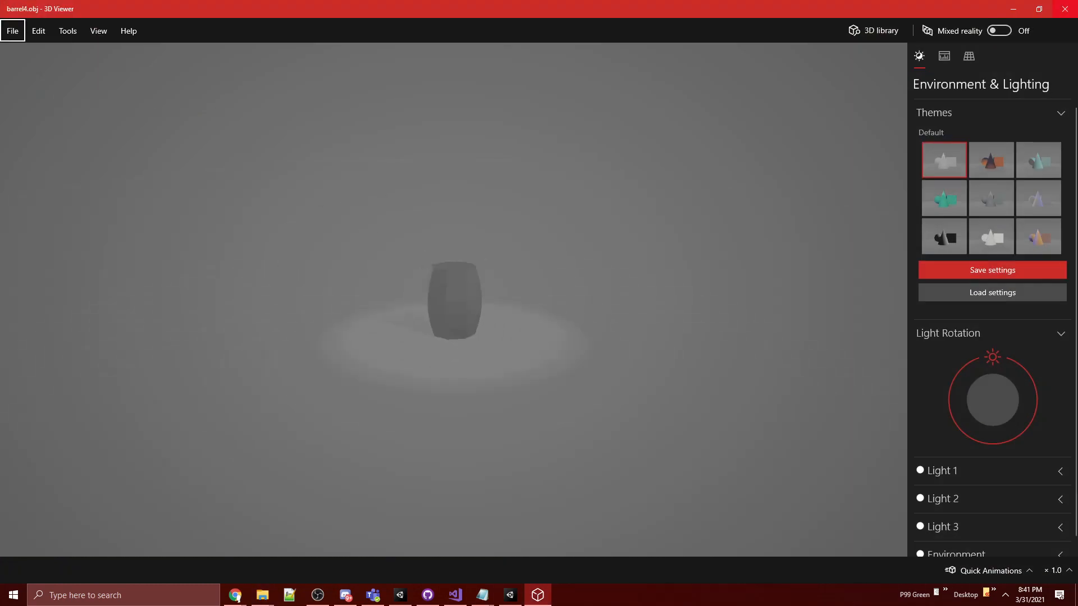
left_click(1065, 9)
left_click(770, 146)
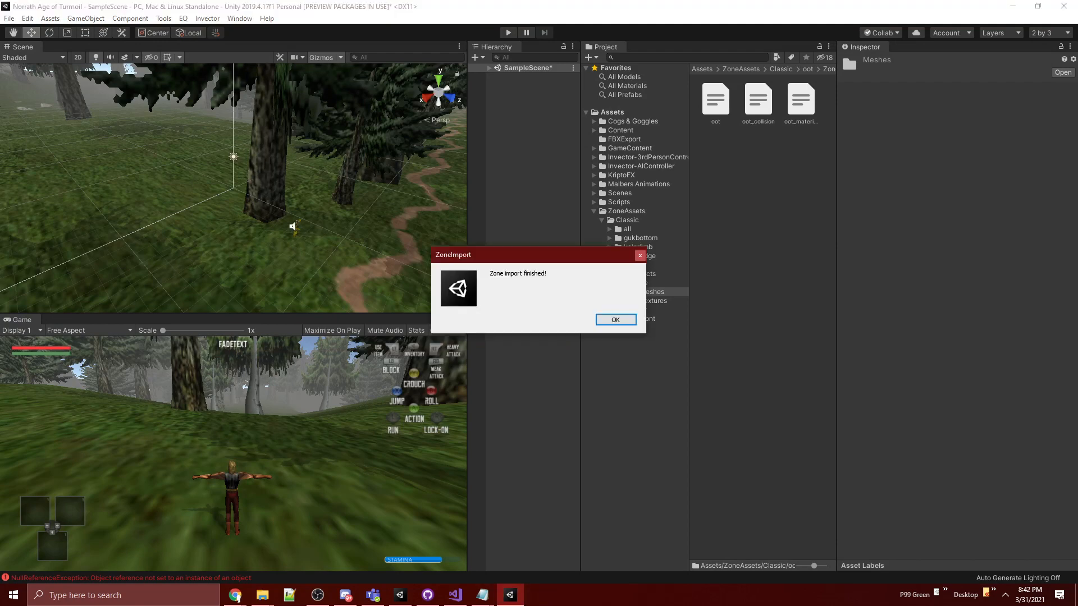
Step: Acknowledge the finished zone import and ignore the suggested normal map fix
left_click(616, 320)
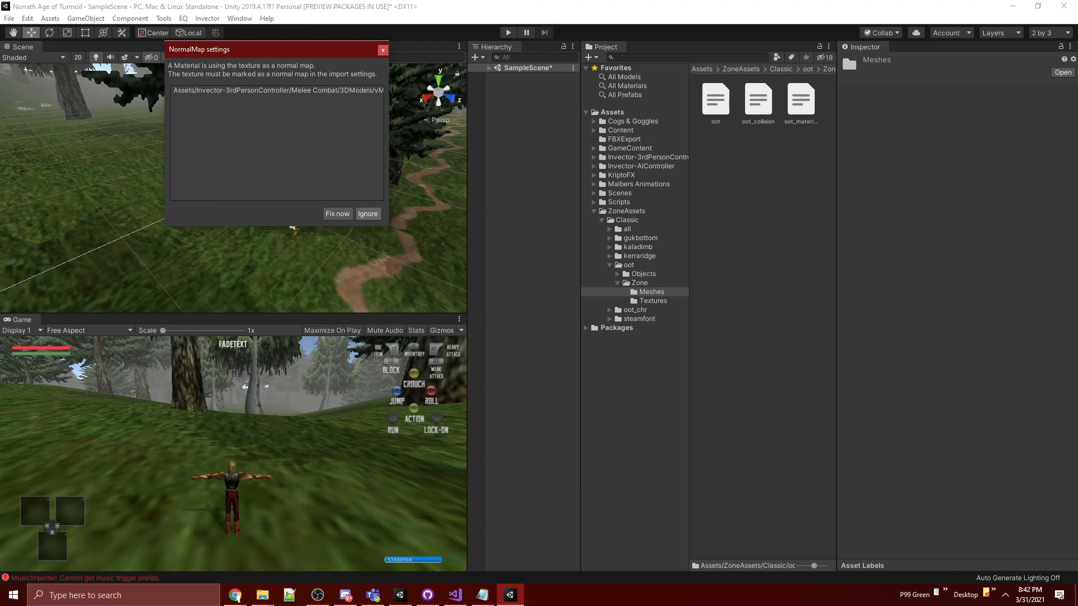
left_click(368, 214)
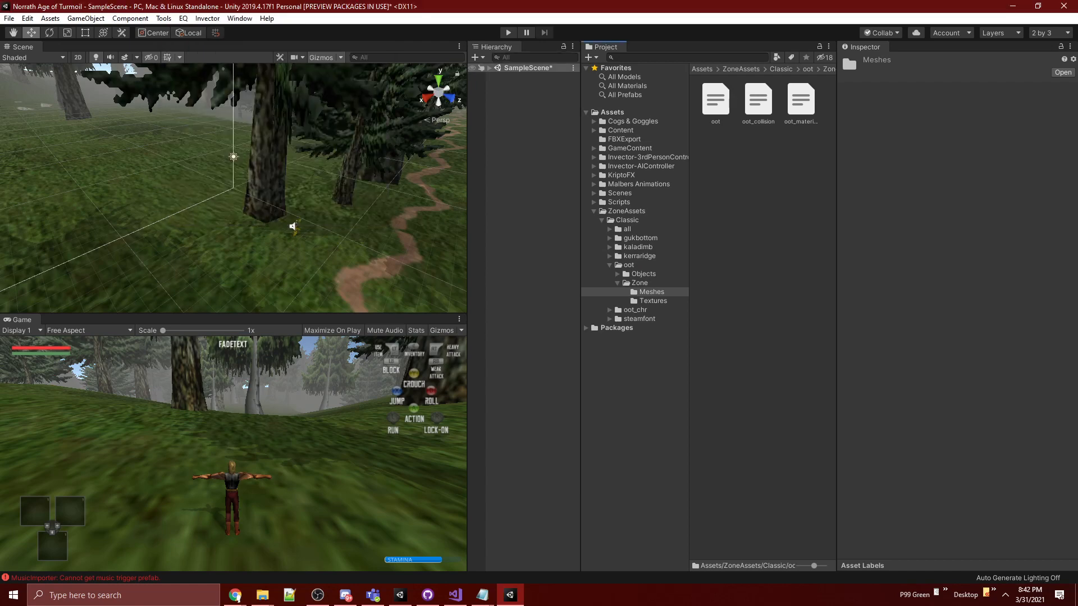
Step: Expand SampleScene in the hierarchy and deactivate the nektulos zone object
left_click(534, 58)
left_click(489, 68)
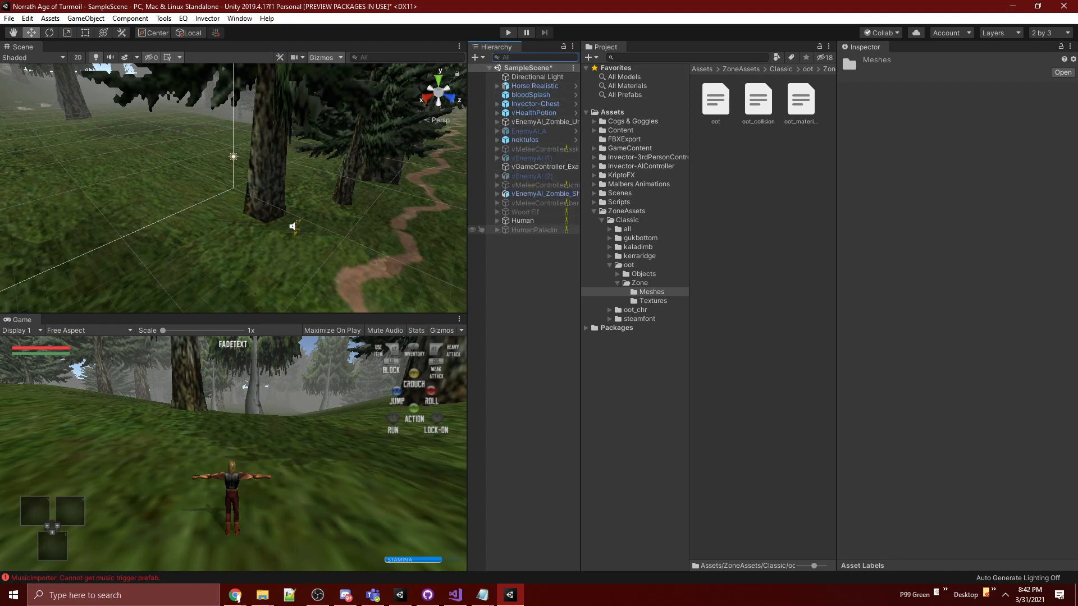
left_click(525, 140)
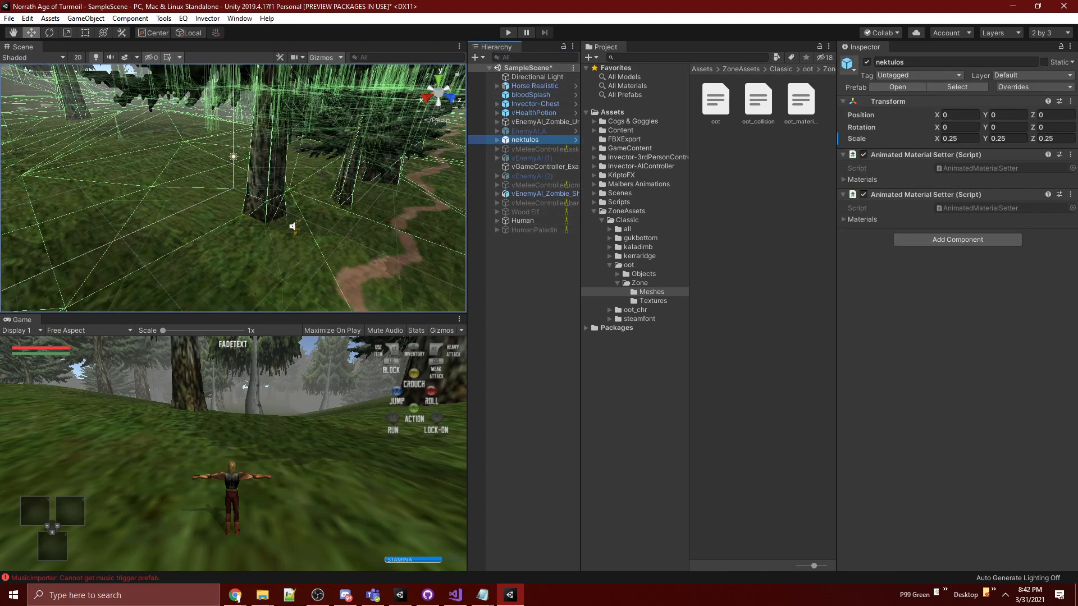
left_click(867, 61)
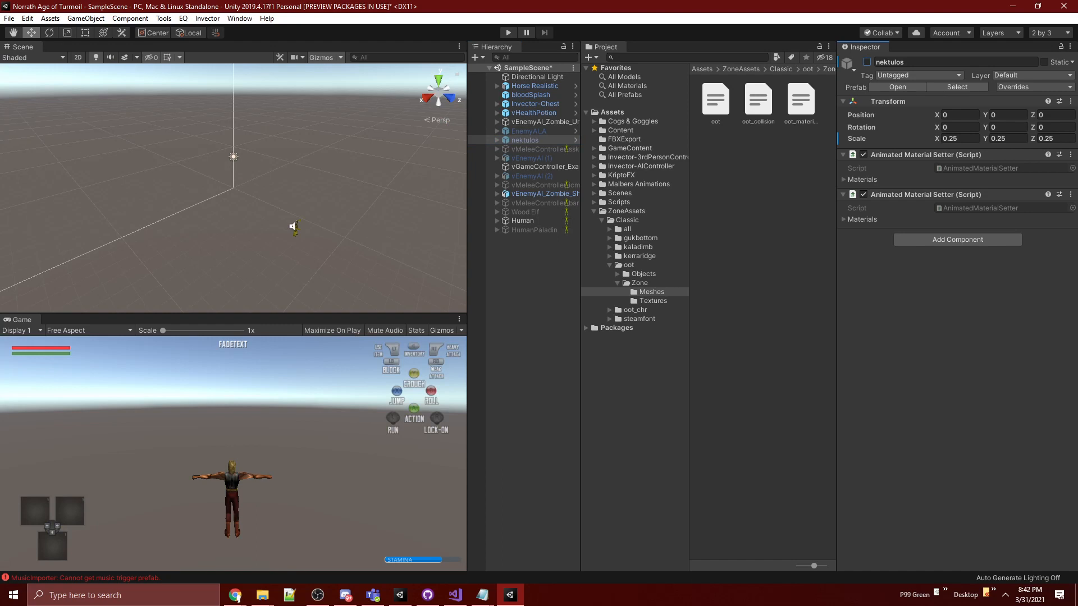
Step: Open the Content/ZoneData/oot folder in the project and place the oot prefab in the scene
left_click(730, 69)
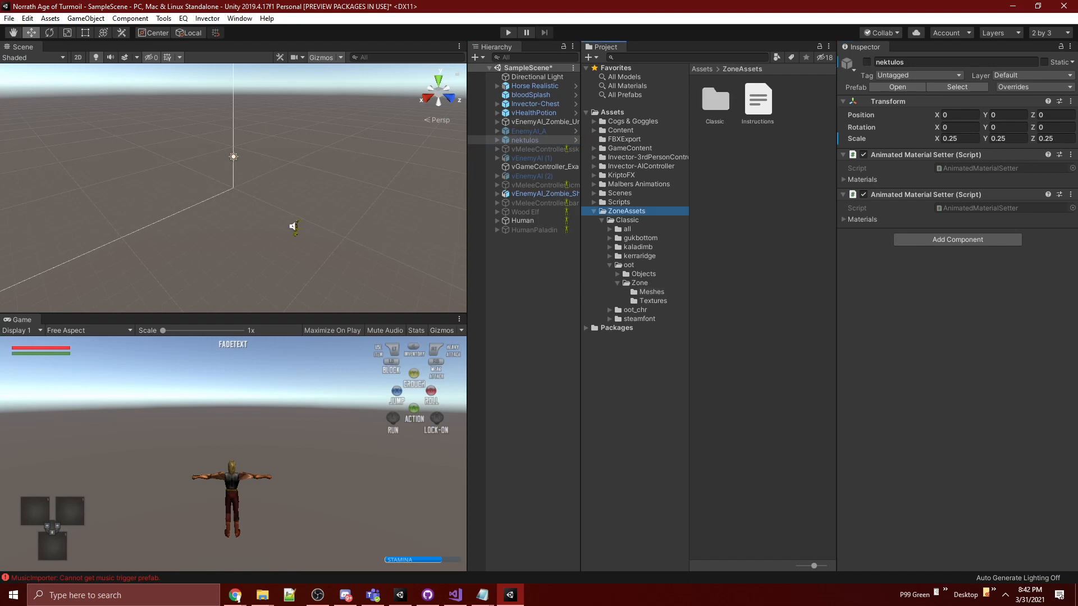
left_click(620, 131)
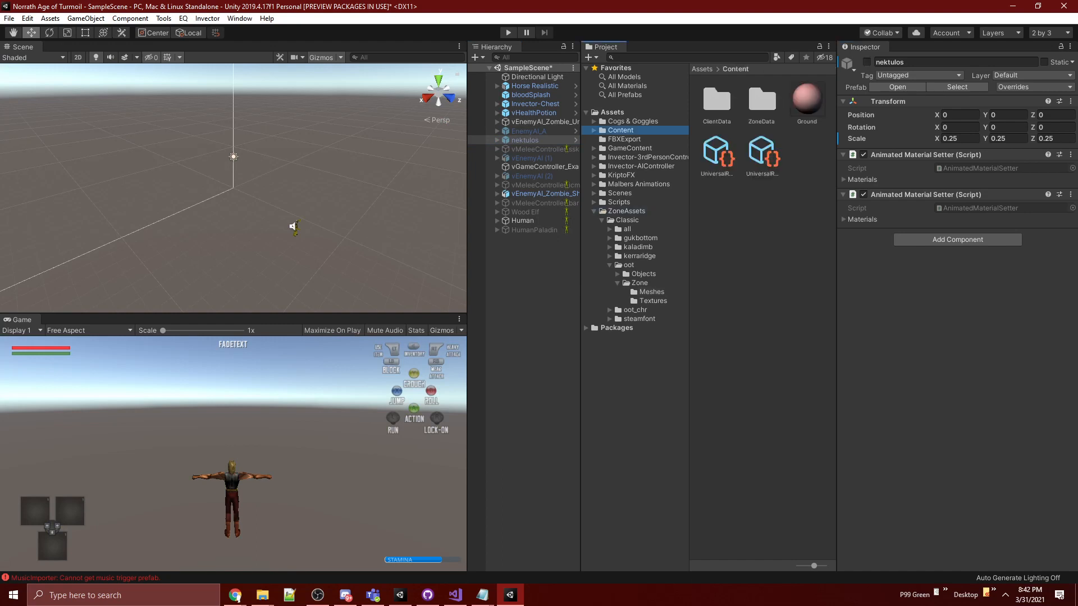
key("Right")
key("Down")
key("Down")
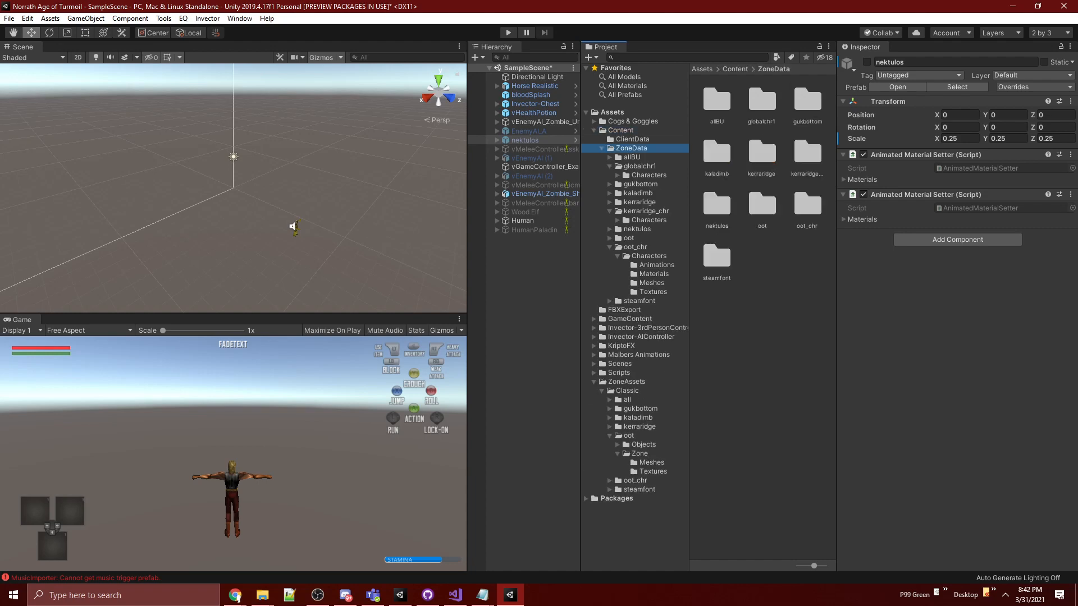
left_click(629, 238)
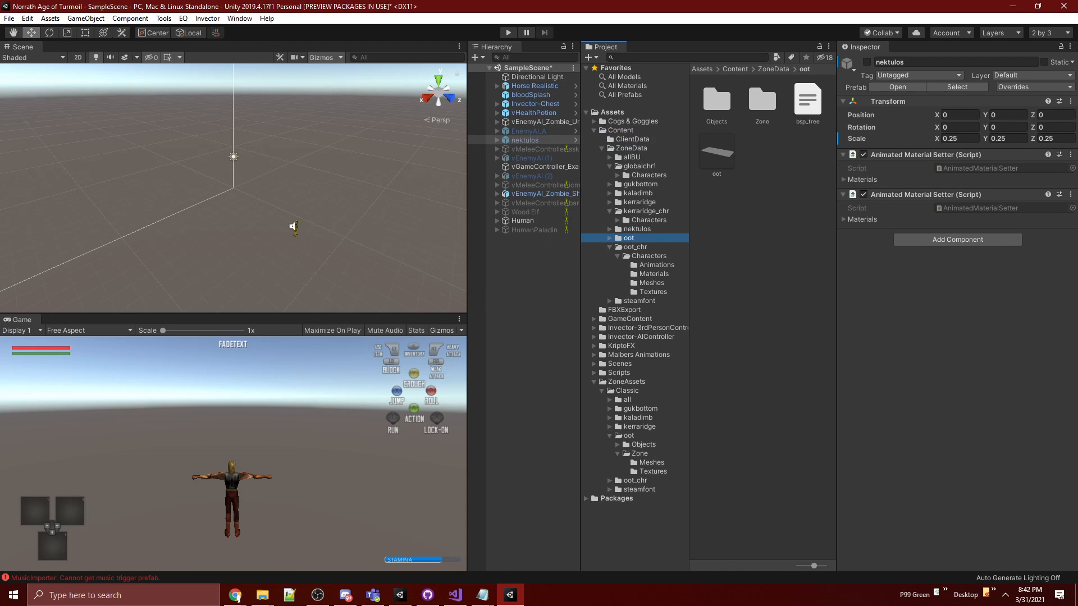
left_click(717, 152)
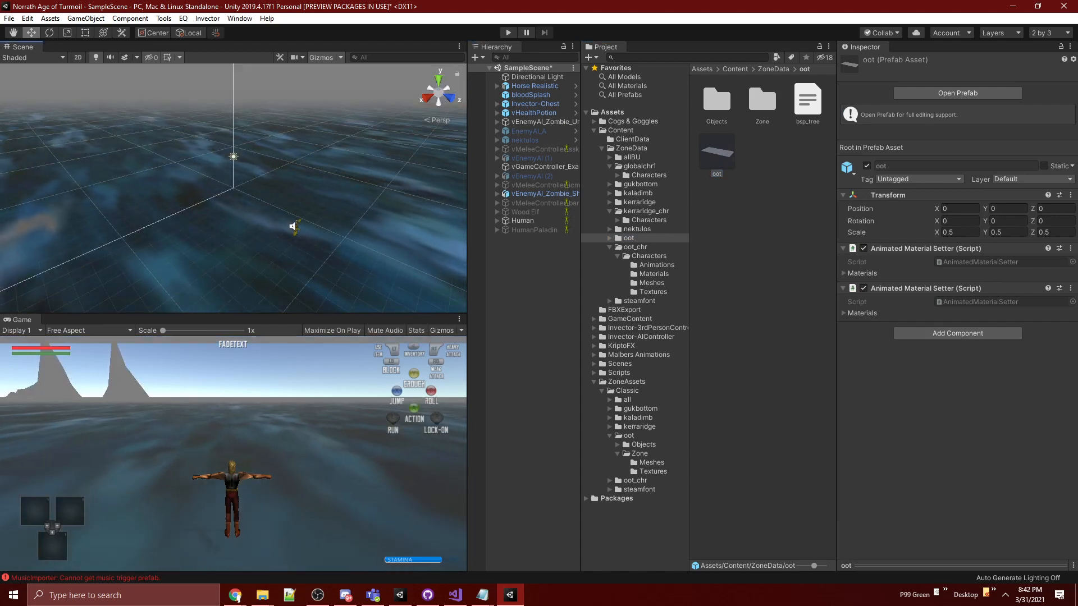
left_click_drag(717, 151, 303, 191)
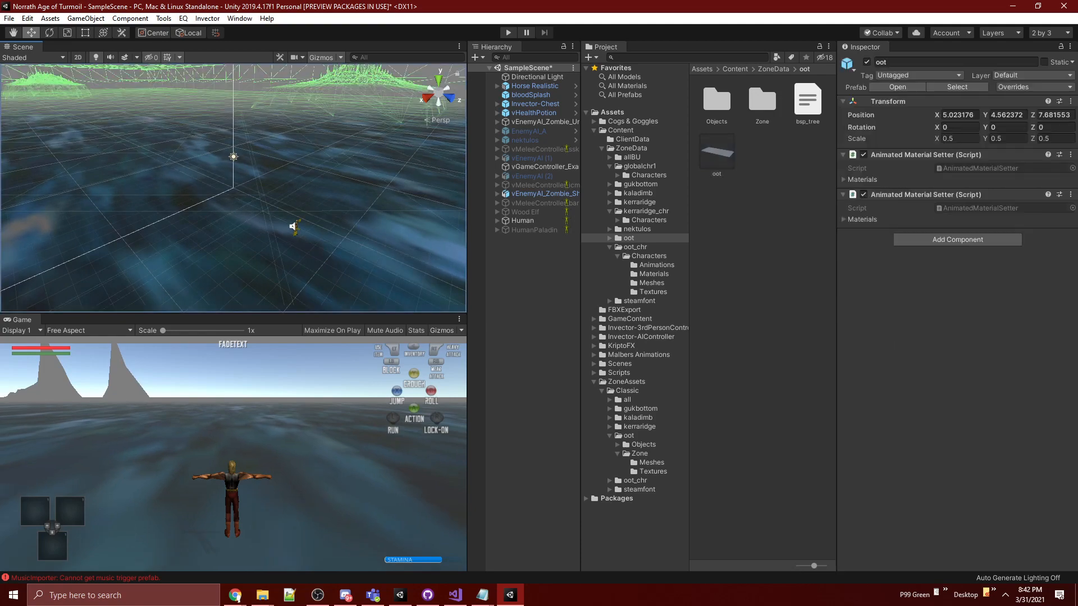
Step: Look around the placed oot zone and set its scale to 0.25 on X, Y and Z
right_click_drag(303, 191, 254, 200)
key("s")
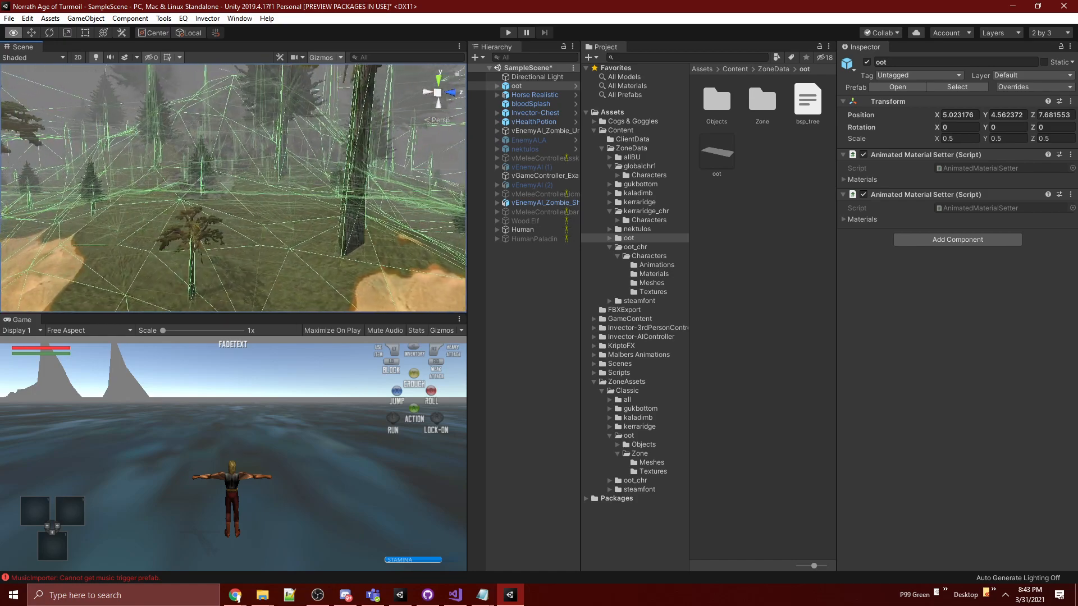
right_click_drag(186, 185, 331, 188)
left_click(959, 139)
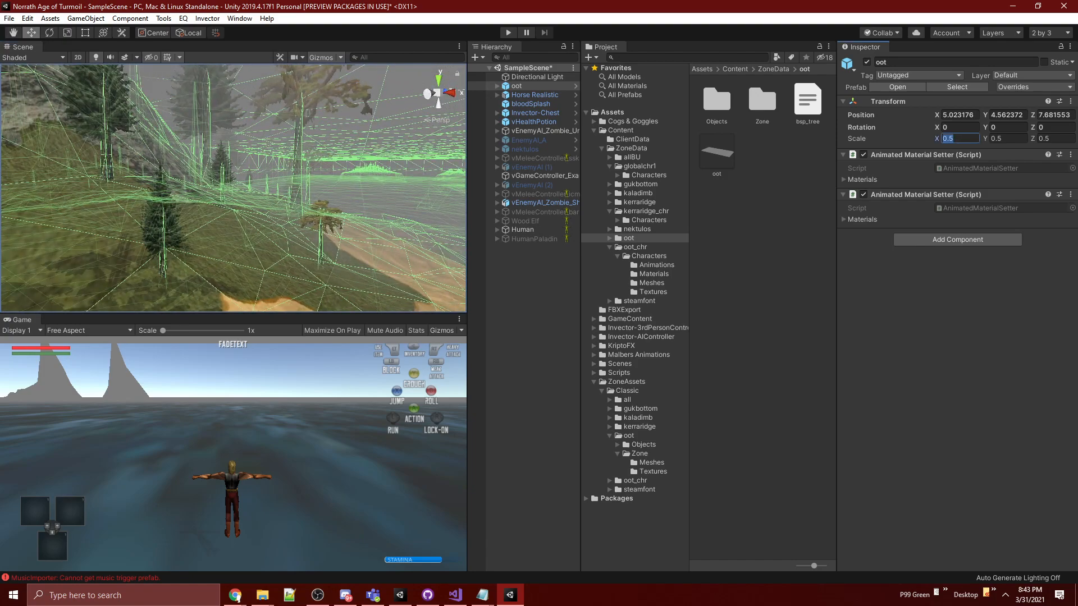
type("0.25")
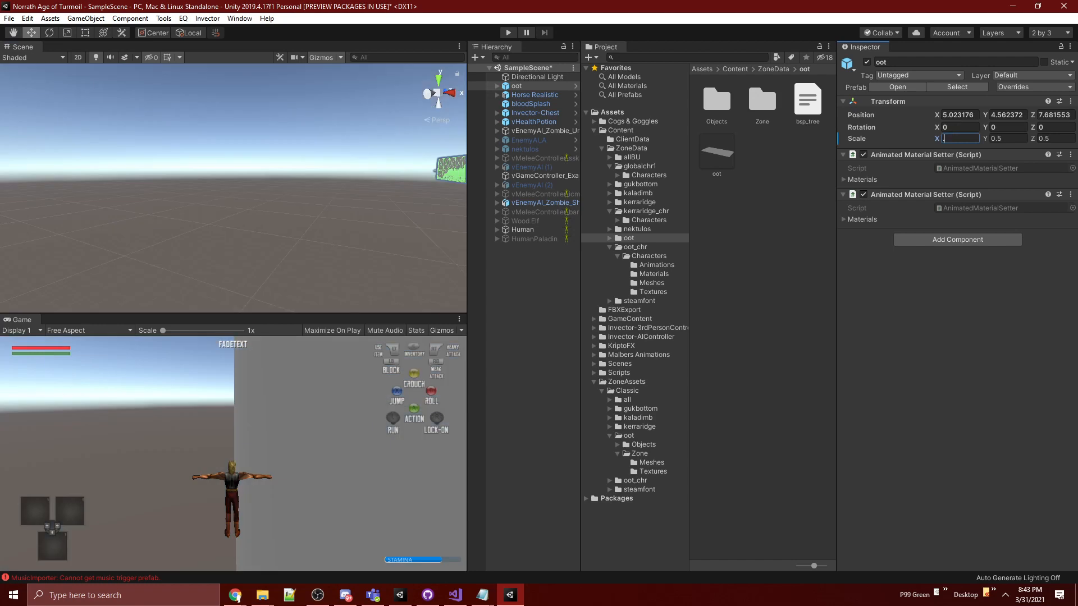
key("Tab")
type(".25")
key("Tab")
type(".25")
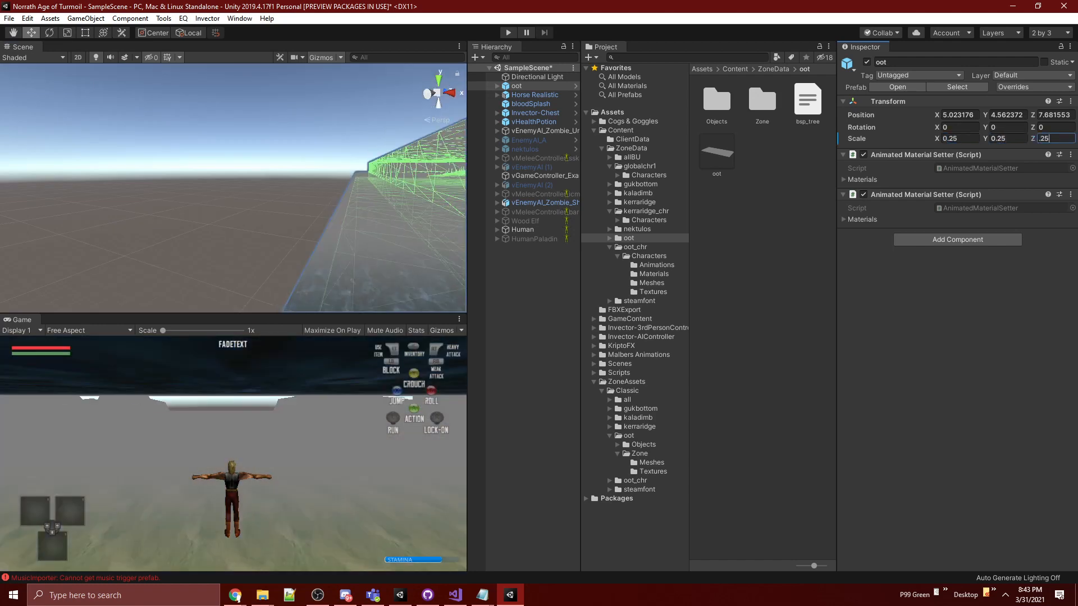
Step: Undock and maximize the Scene view, and fly through the oot zone to its coastline
left_click_drag(23, 47, 115, 74)
left_click(544, 72)
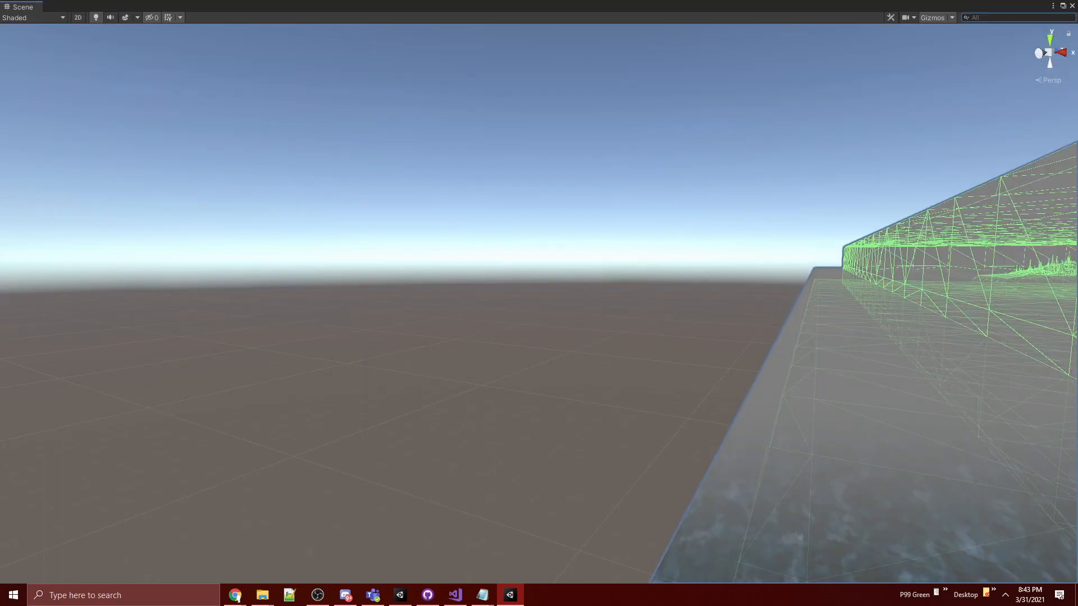
right_click_drag(539, 303, 511, 263)
key("d")
key("w")
key("w")
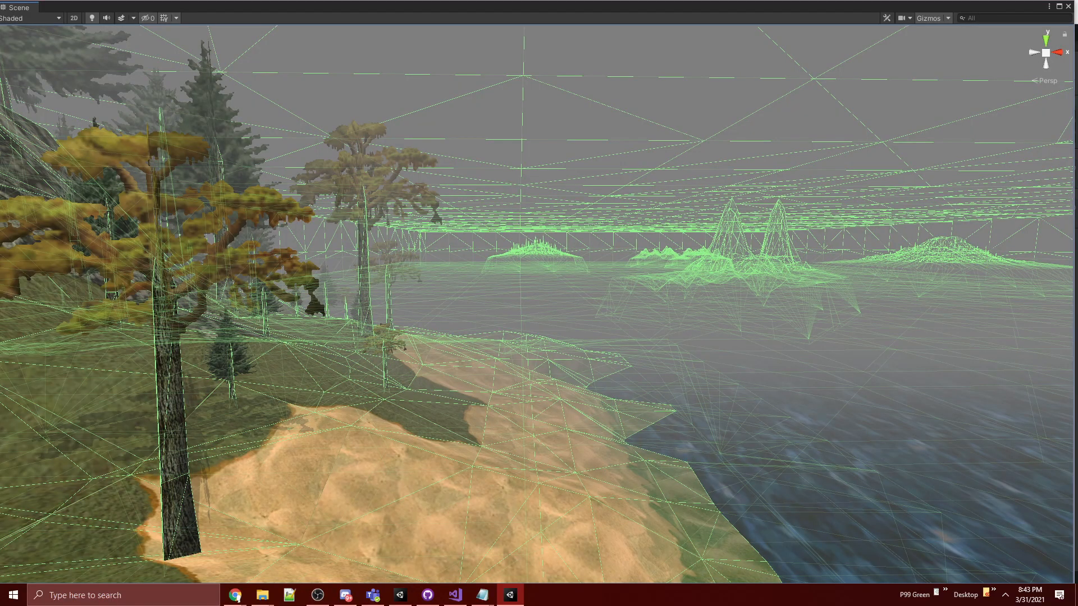
Step: Restore the floating Scene view and dock it as a tab beside the Game view
left_click_drag(488, 1, 723, 254)
left_click_drag(254, 257, 227, 48)
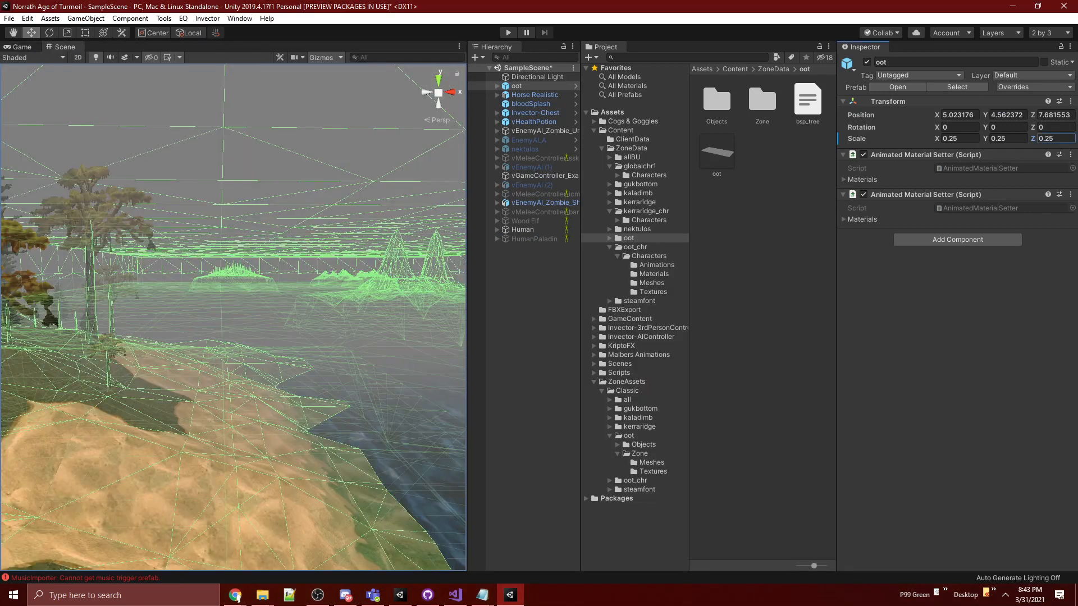
Step: Open the Lighting settings and turn off Fog for the scene
right_click(857, 48)
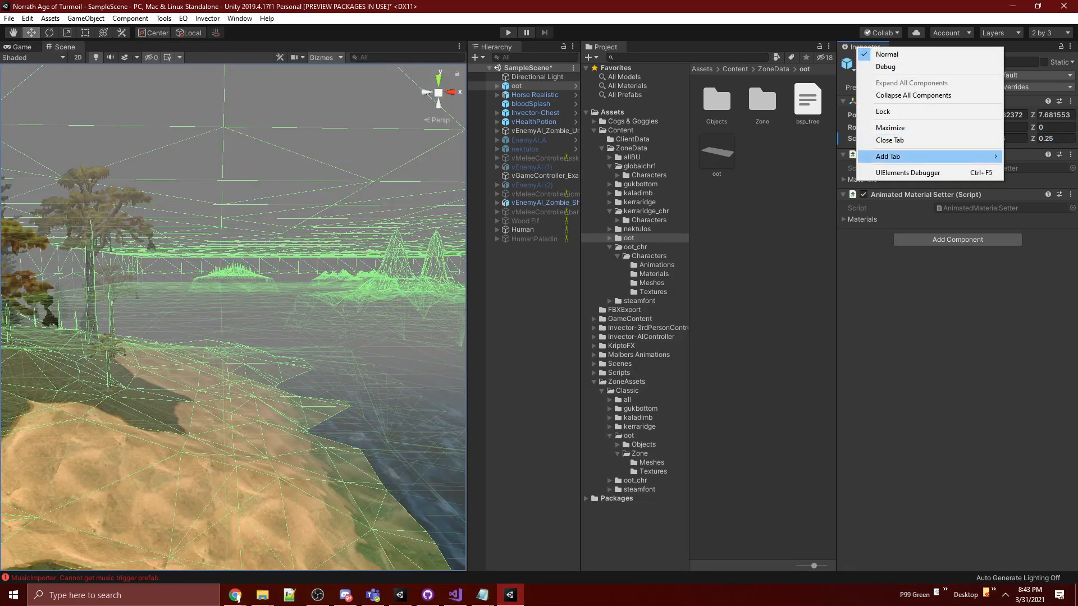
mouse_move(887, 156)
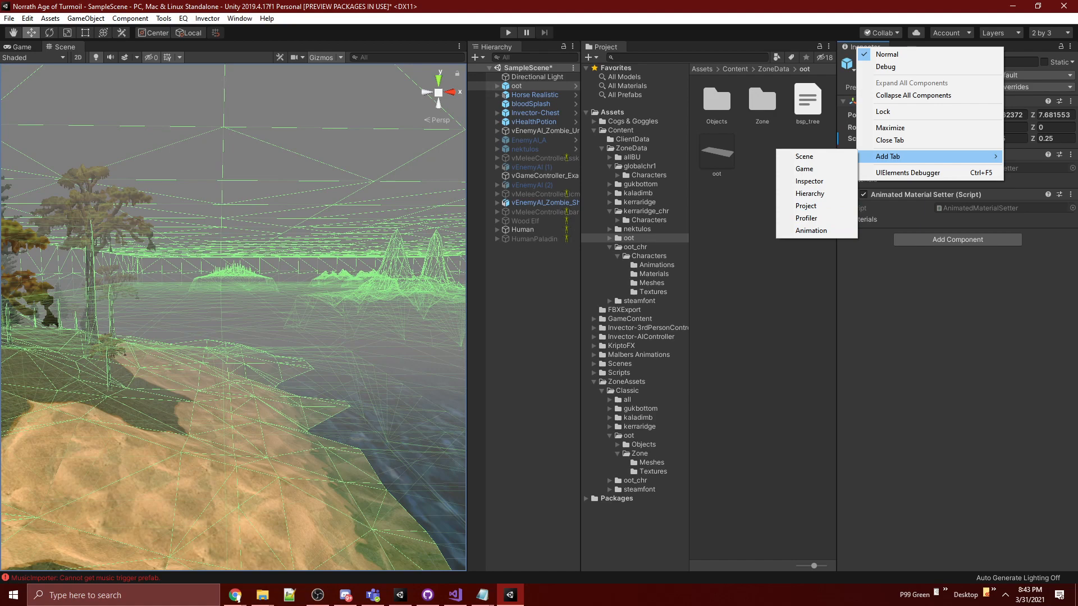
left_click(239, 18)
mouse_move(281, 165)
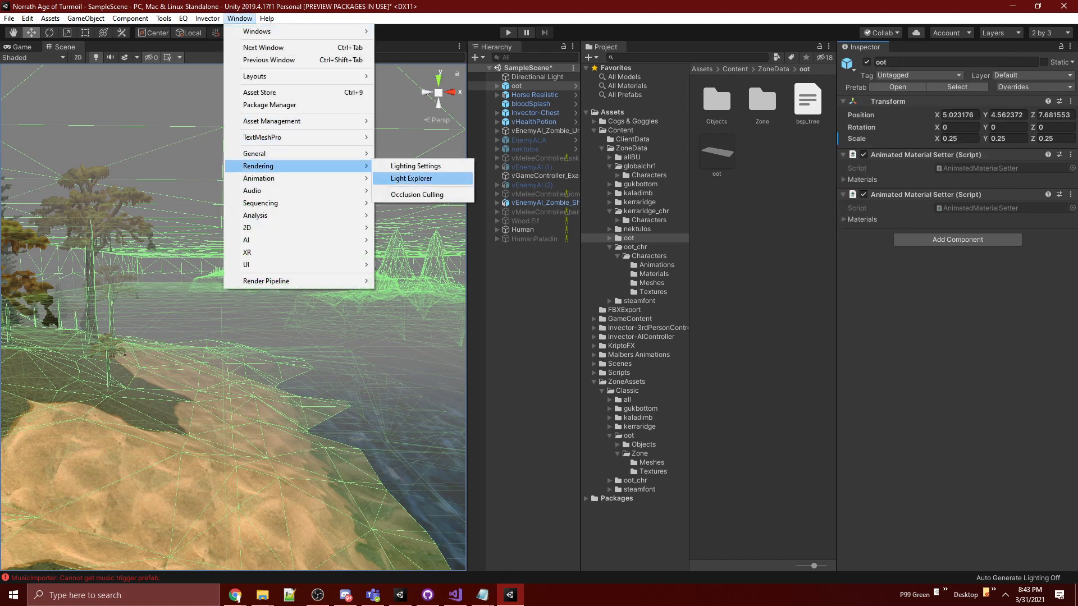
left_click(415, 165)
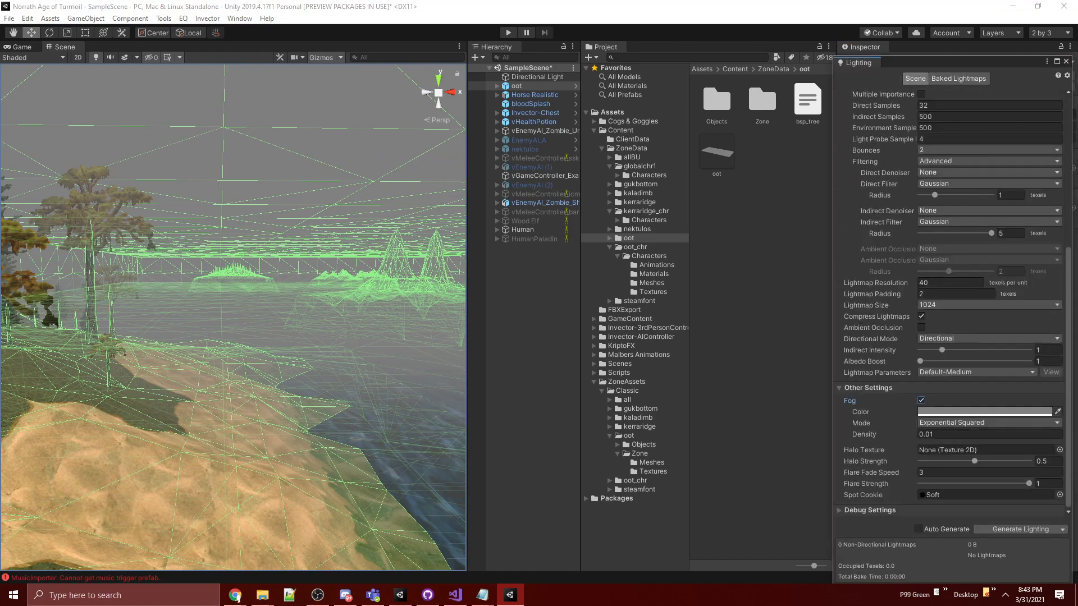
left_click(921, 401)
Step: Fly across the oot water and inspect the islands in the distance
right_click_drag(292, 270, 359, 295)
right_click_drag(292, 303, 371, 258)
right_click_drag(315, 281, 404, 298)
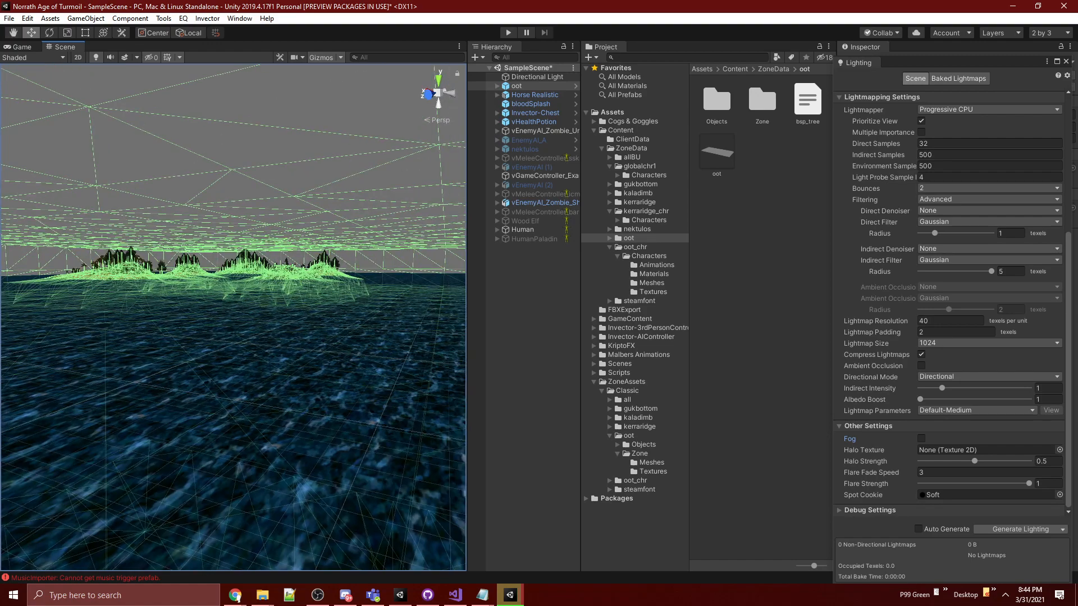
left_click(236, 337)
right_click_drag(236, 337, 306, 315)
key("w")
key("w")
mouse_move(233, 317)
right_mouse_down()
mouse_move(233, 332)
mouse_move(252, 337)
mouse_move(222, 343)
mouse_move(222, 300)
right_mouse_up()
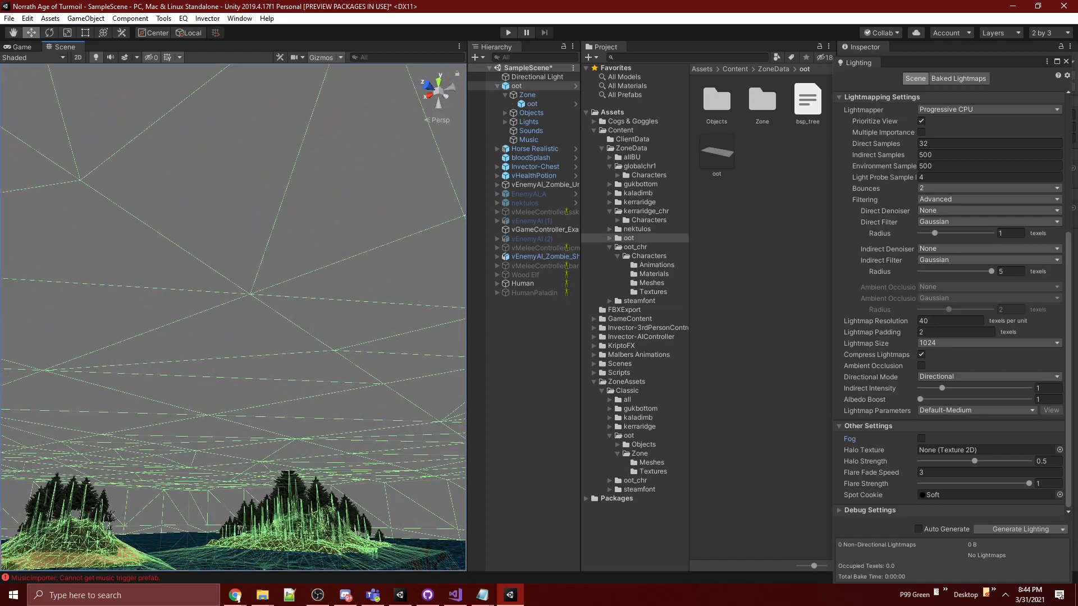
Step: Hide the Scene view gizmos to view the islands without collider wireframes, and turn the gizmos back on
left_click(322, 57)
right_click_drag(270, 224, 283, 241)
key("s")
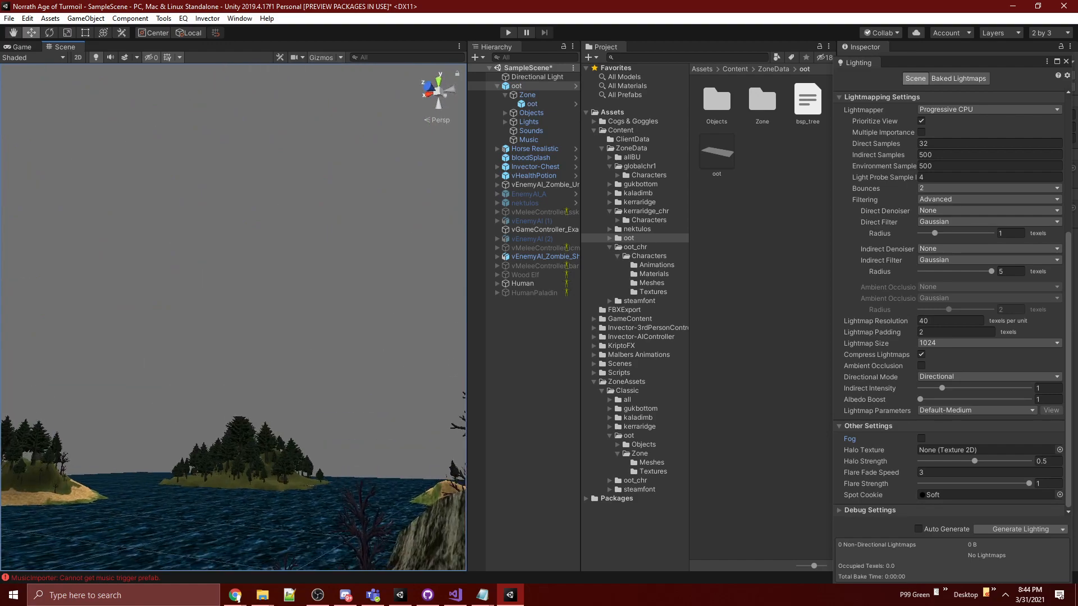
left_click(321, 57)
right_click_drag(236, 315, 172, 353)
key("s")
key("w")
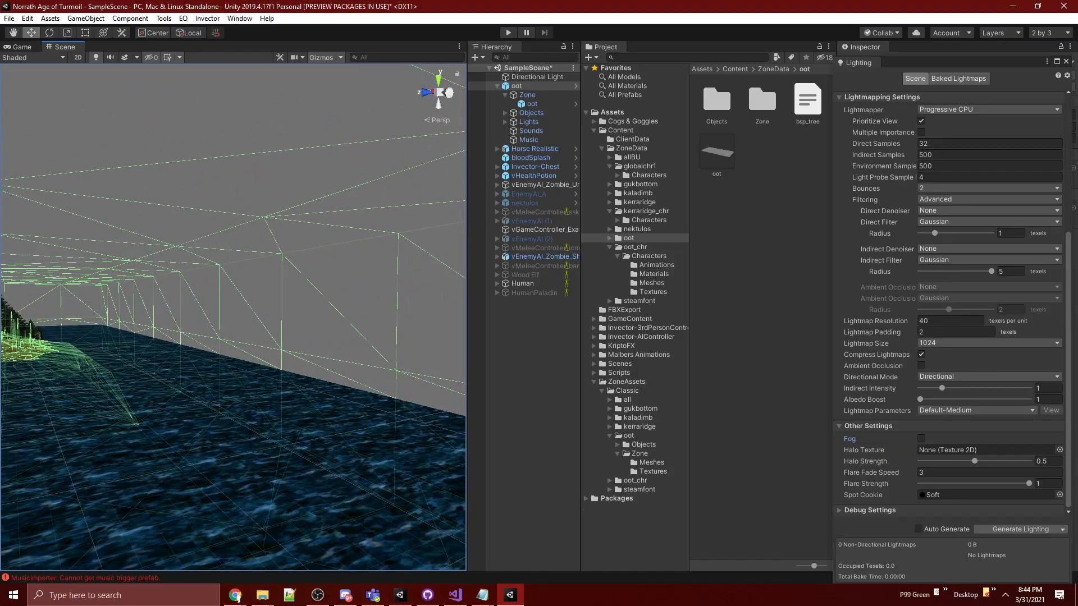
Step: Turn the view toward the tree-covered island and open the Package Manager
left_click(240, 18)
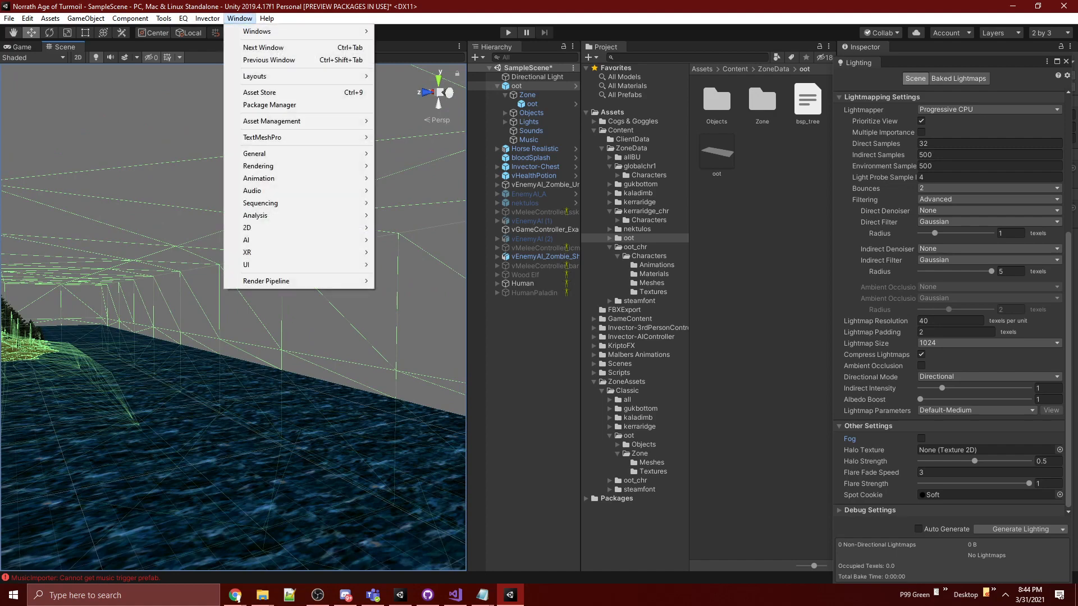
right_click_drag(281, 349, 196, 347)
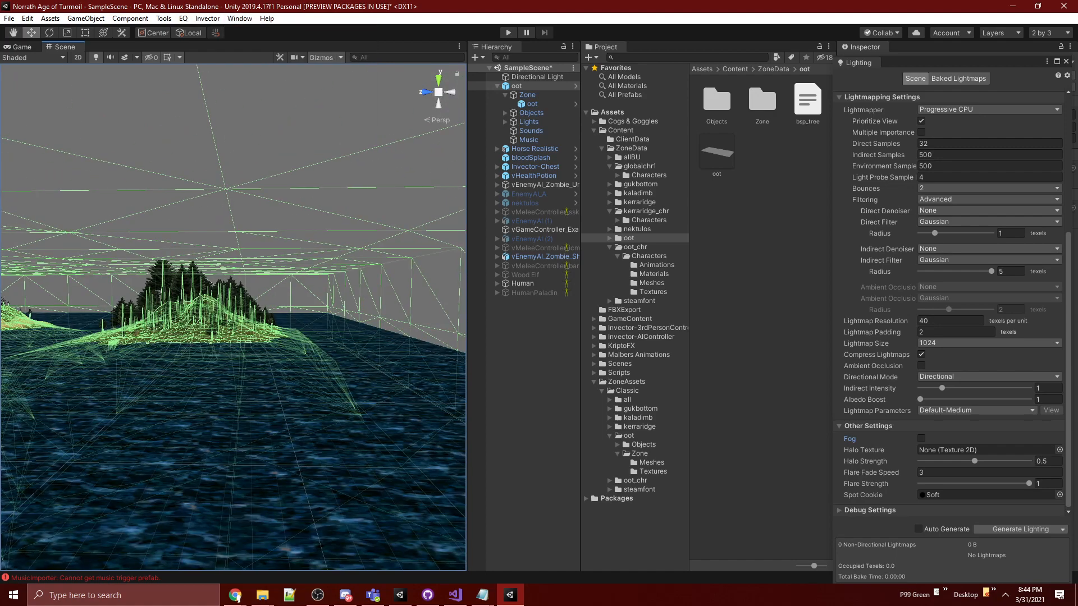
left_click(239, 18)
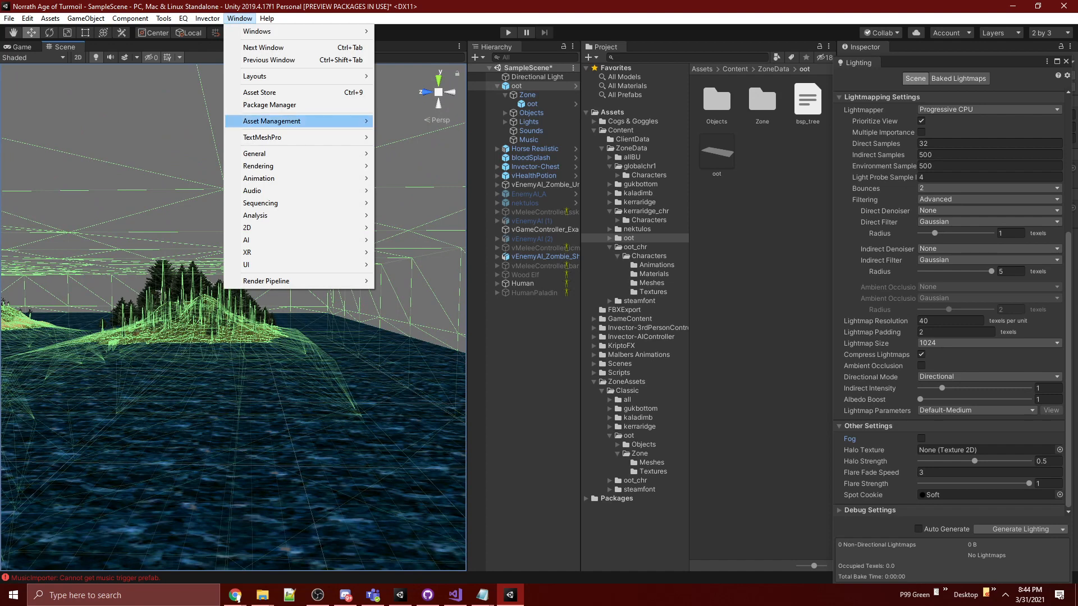
left_click(269, 105)
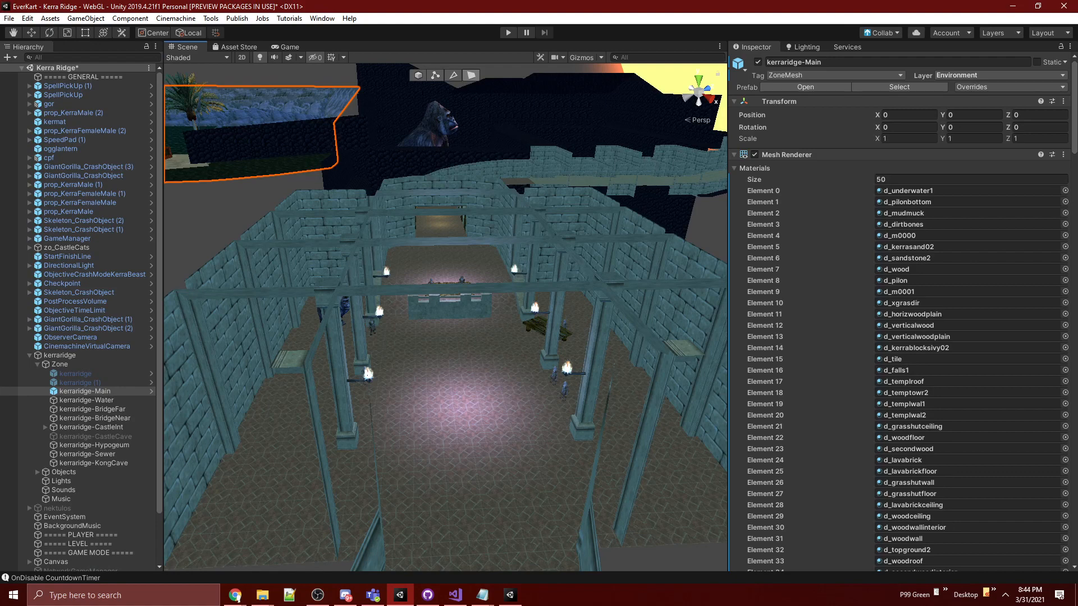
Step: Fly through the Kerra Ridge scene from the castle hall out to the rocks in the water
key("alt")
right_click_drag(450, 314, 174, 265)
key("s")
right_click_drag(360, 315, 518, 298)
key("w")
key("w")
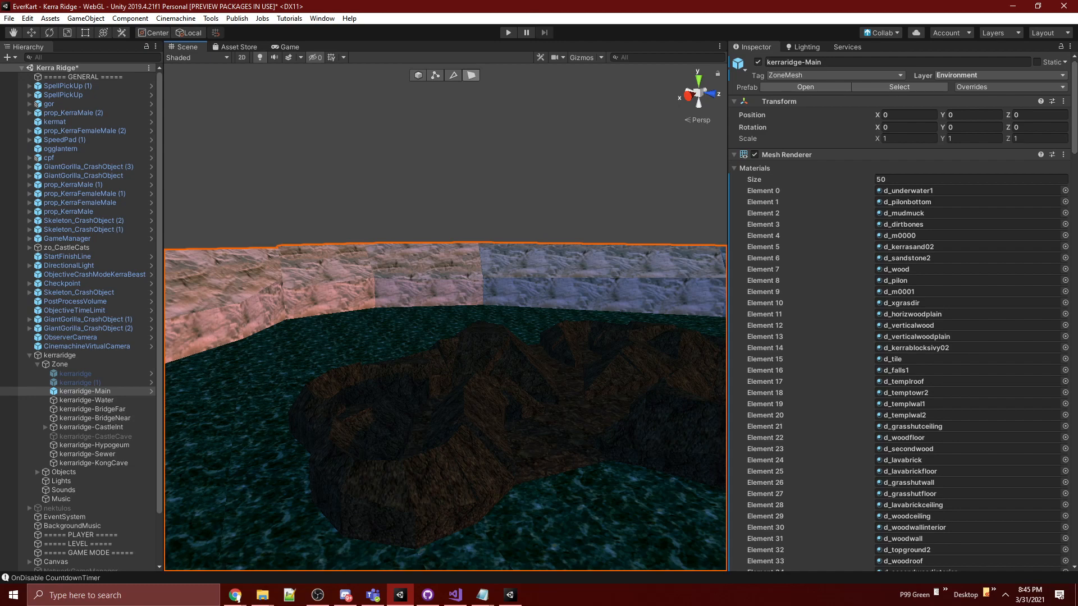
Step: Restore the kerraridge-Main selection, try Face selection on its mesh, and switch to Object selection
key("ctrl+z")
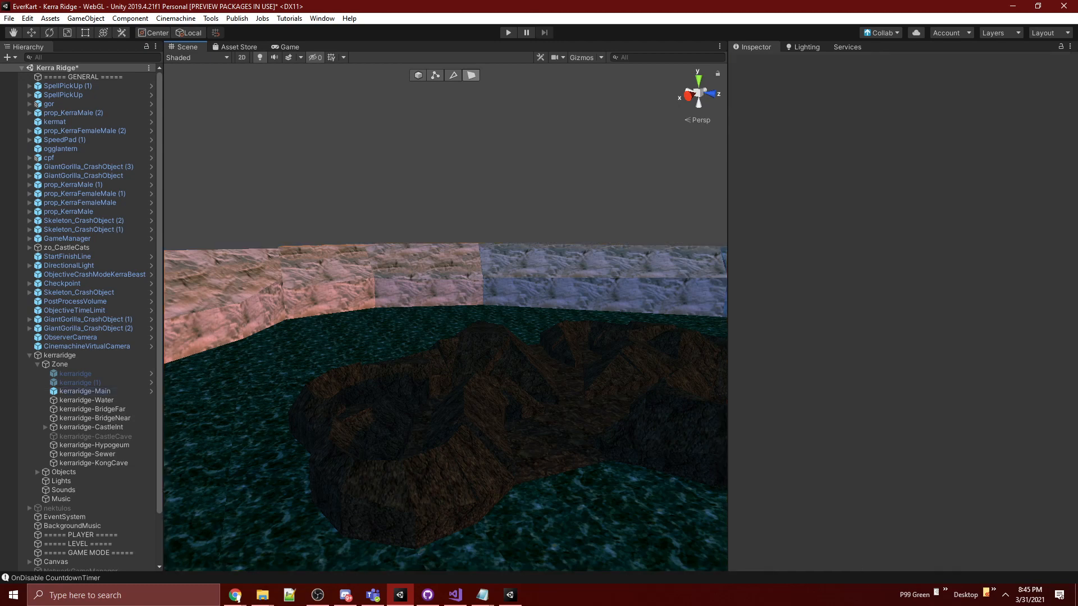
key("ctrl+y")
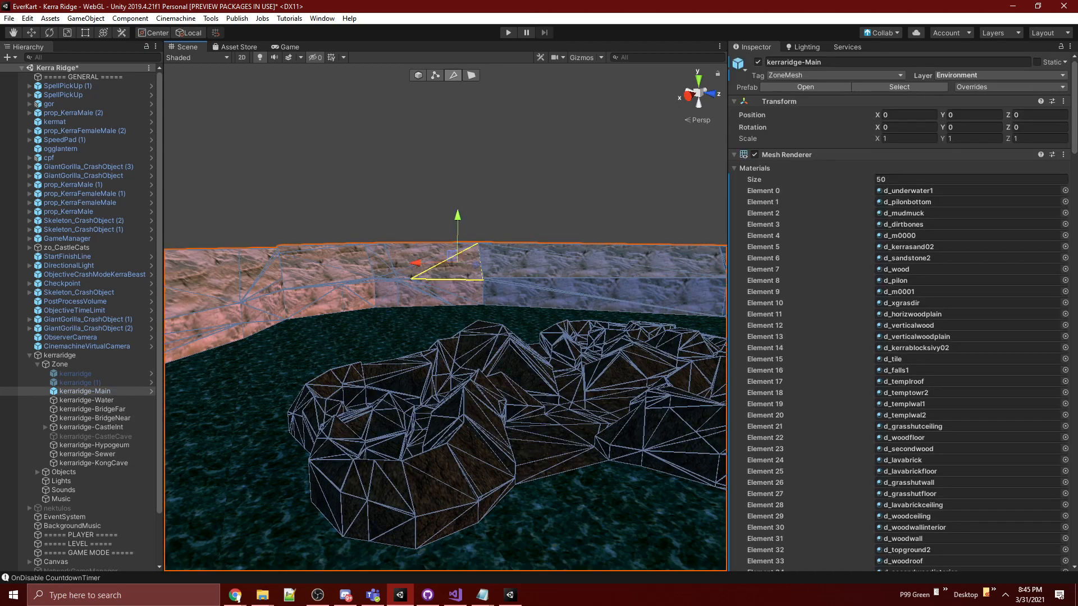
key("ctrl+z")
left_click(471, 75)
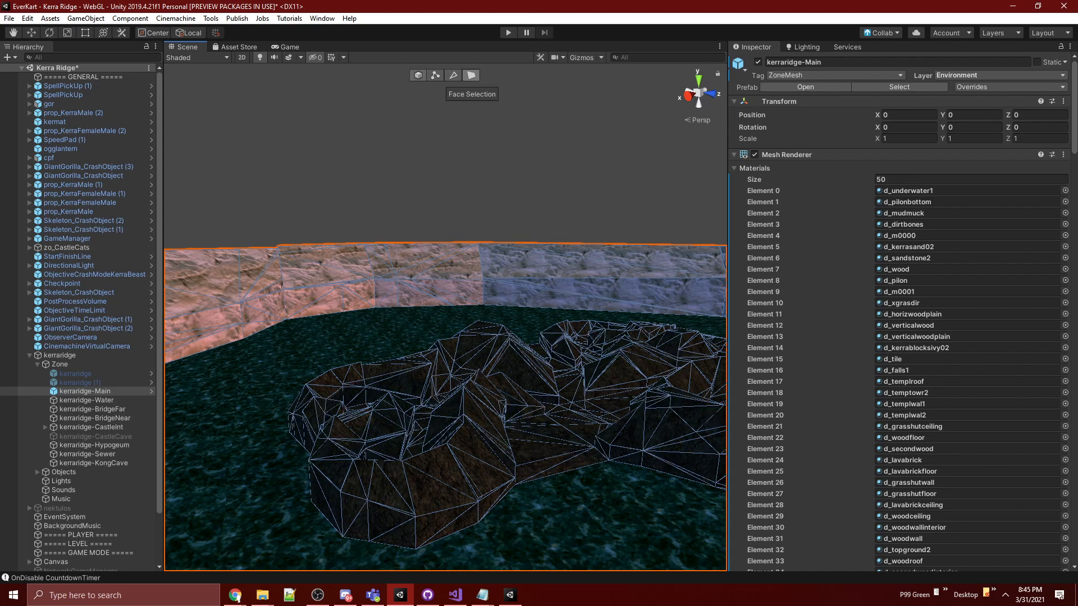
left_click(418, 75)
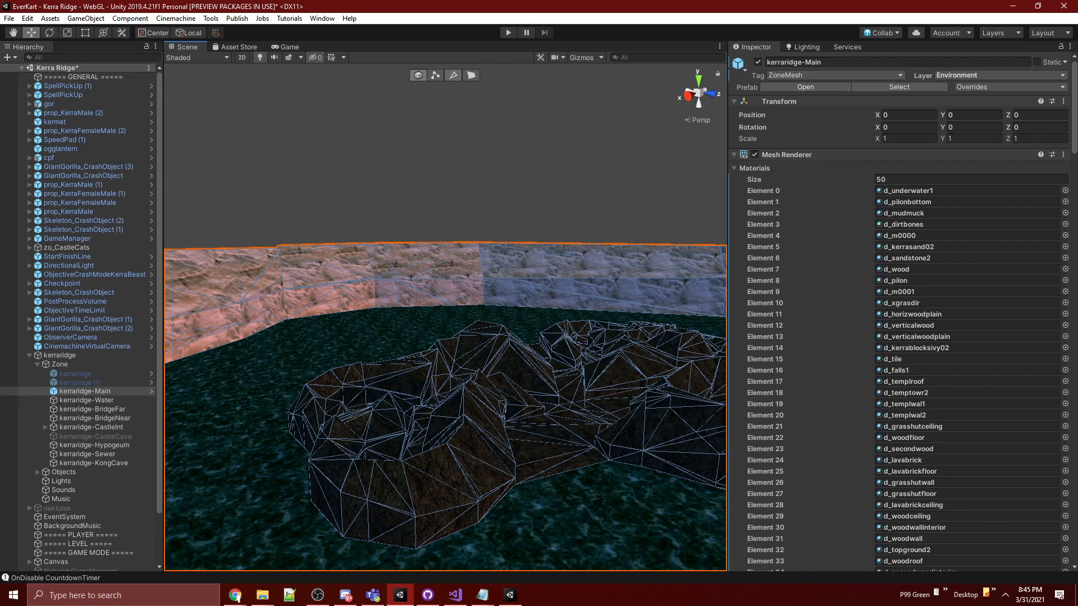
Step: Find the thatched hut on the shore and select its kerhut object
right_click_drag(483, 235, 225, 308)
right_click_drag(449, 292, 590, 221)
key("w")
key("a")
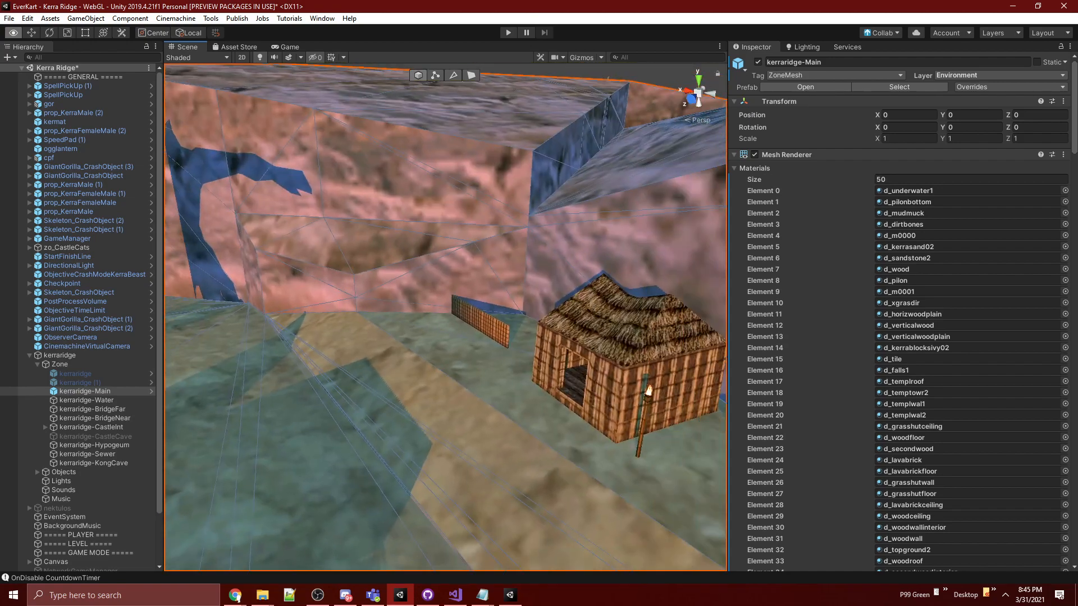
left_click(629, 343)
right_click_drag(629, 343, 719, 324)
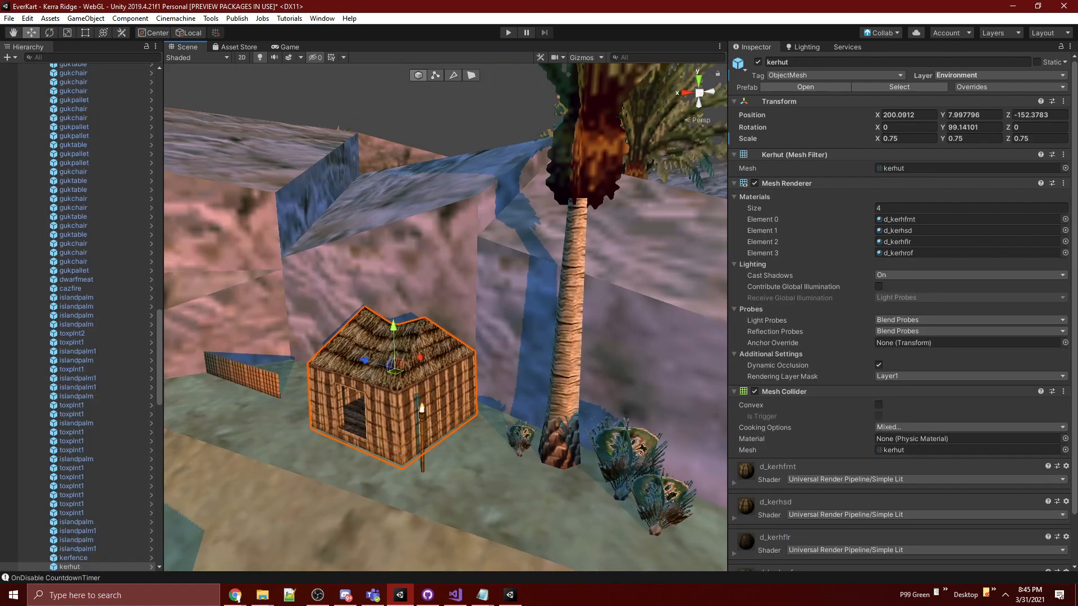
scroll(84, 505, "down", 3)
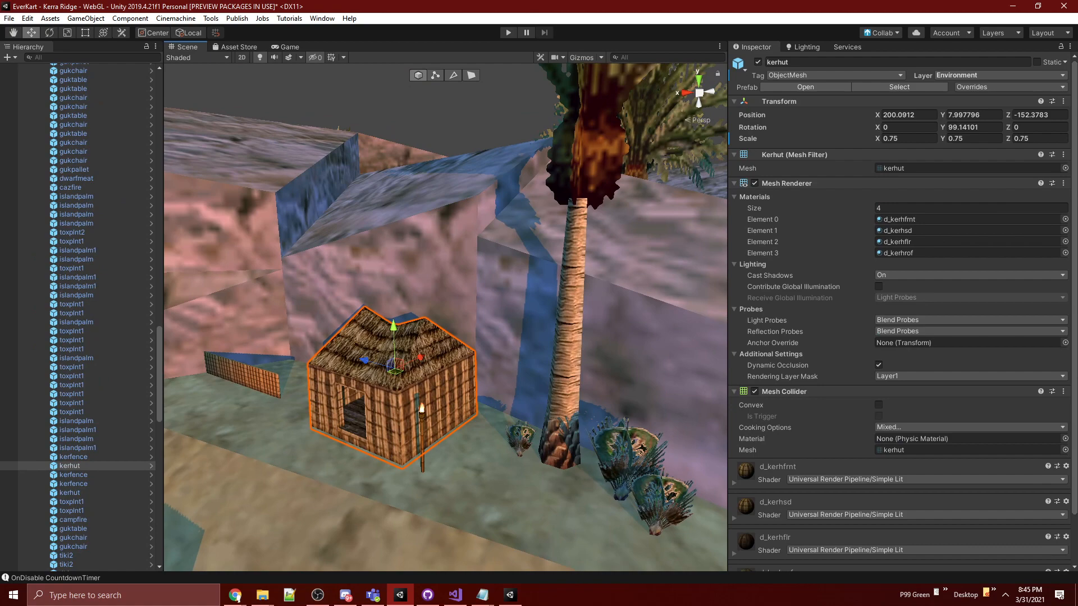
Step: Try raising and scaling the kerhut object, and undo those changes
left_click_drag(393, 327, 391, 241)
key("e")
key("r")
mouse_move(392, 286)
left_mouse_down()
mouse_move(426, 264)
mouse_move(371, 303)
mouse_move(397, 283)
left_mouse_up()
key("ctrl+z")
key("ctrl+z")
key("ctrl+z")
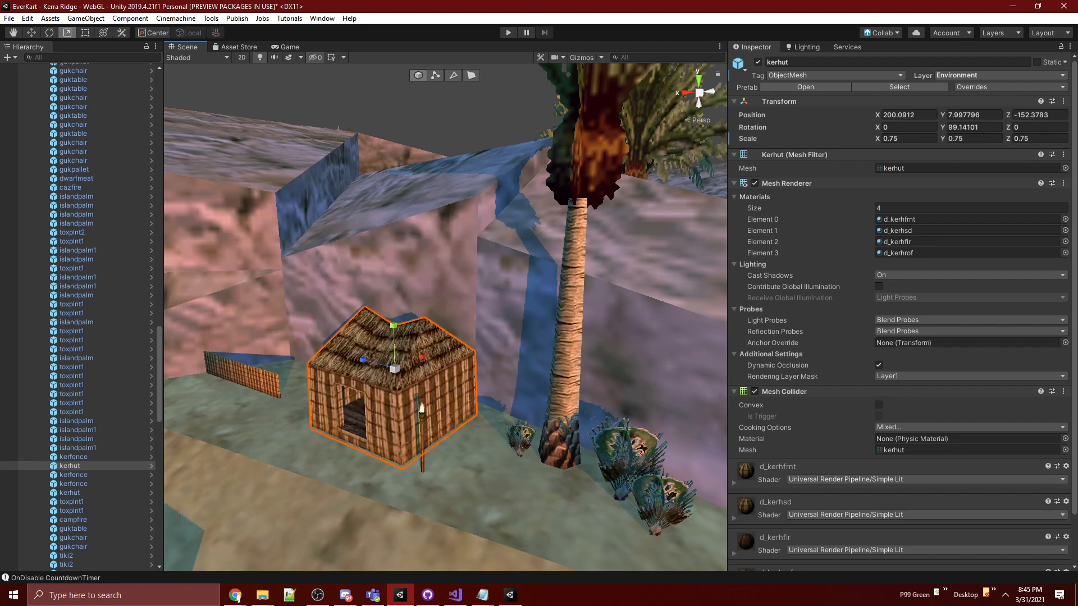
Step: Look around the village and canyon, and select the distant wooden bridge, kerraridge-BridgeFar
right_click_drag(398, 283, 192, 318)
left_click(477, 269)
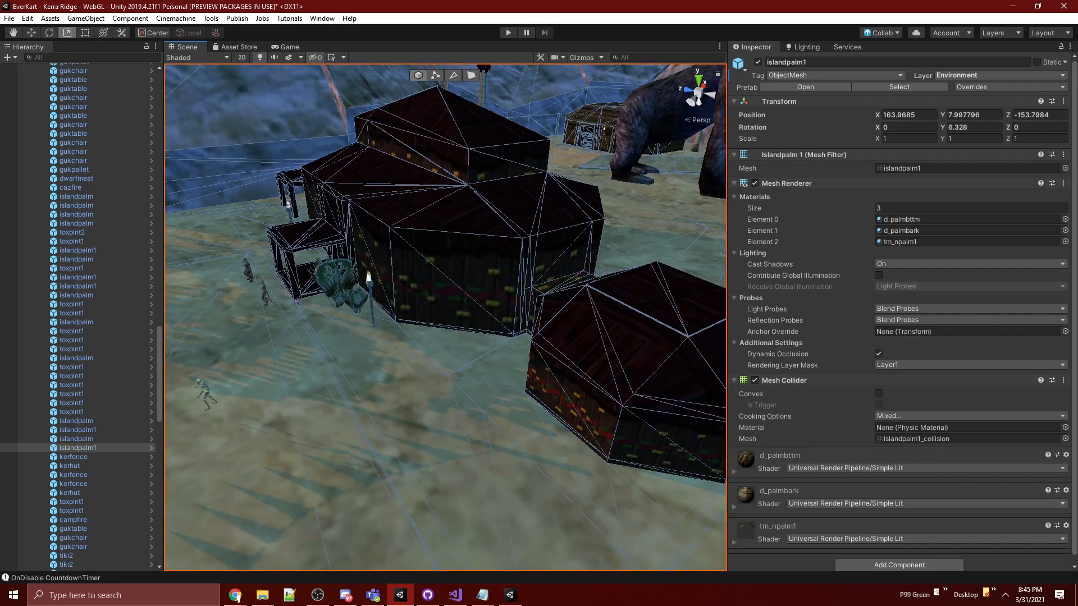
right_click_drag(477, 270, 485, 231)
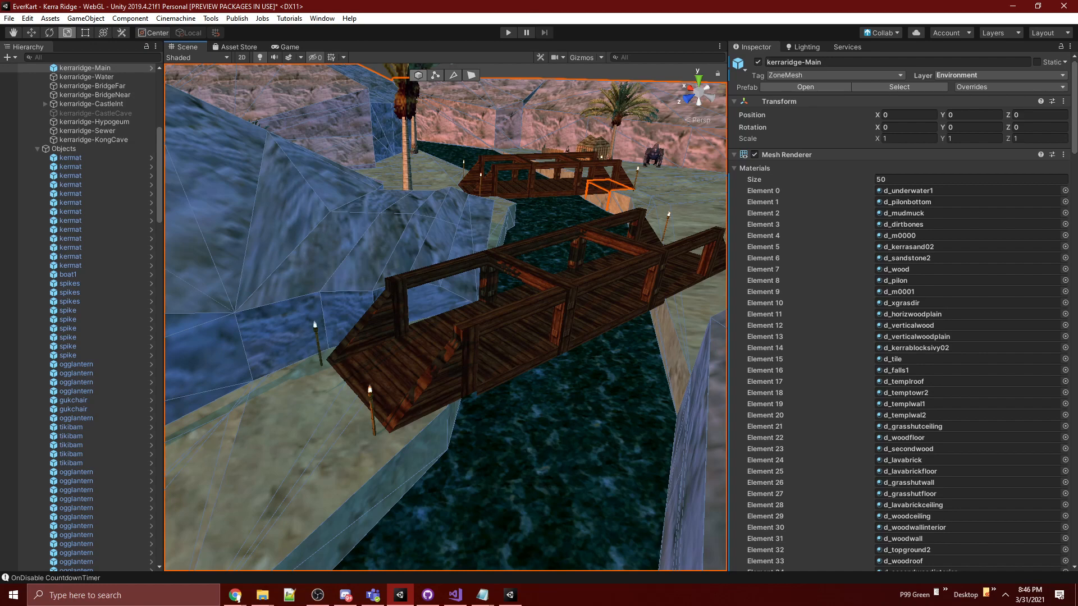
left_click(527, 187)
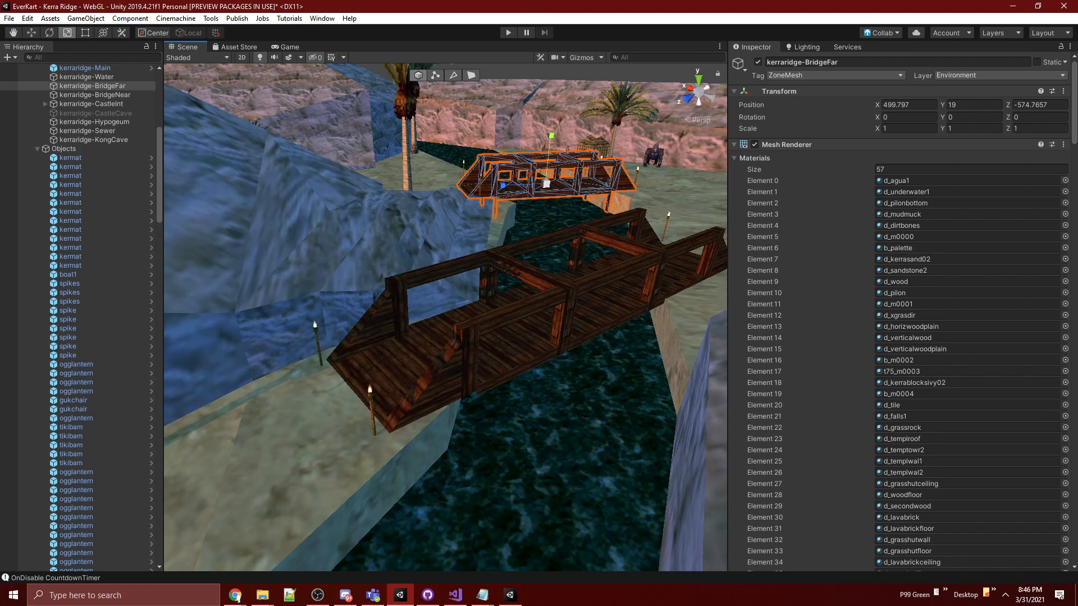
Step: Fly over the cliffs into the castle, select kerraridge-CastleInt, and look around its main hall
right_click_drag(483, 292, 368, 191)
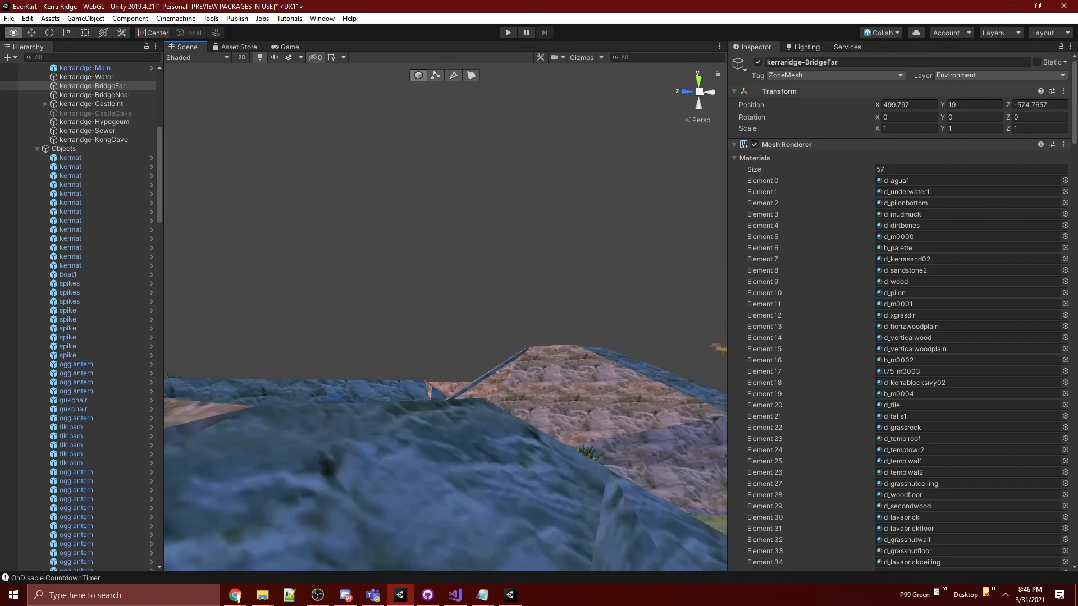
key("w")
right_click_drag(368, 253, 359, 323)
right_click_drag(174, 187, 135, 202)
key("w")
mouse_move(337, 253)
right_mouse_down()
mouse_move(349, 248)
mouse_move(337, 264)
mouse_move(354, 264)
right_mouse_up()
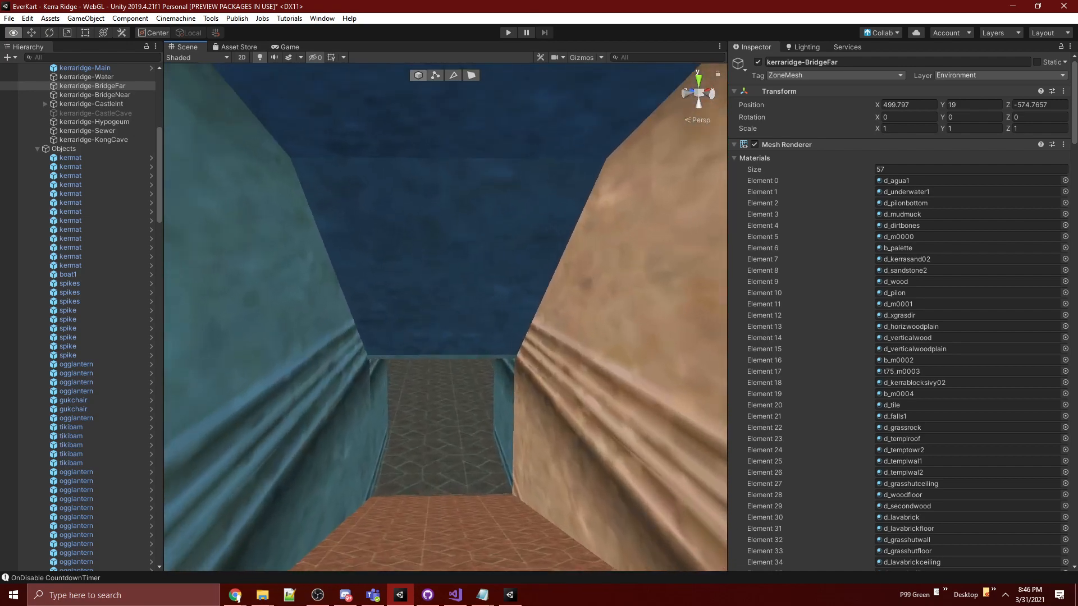
right_click_drag(354, 264, 355, 233)
left_click(354, 250)
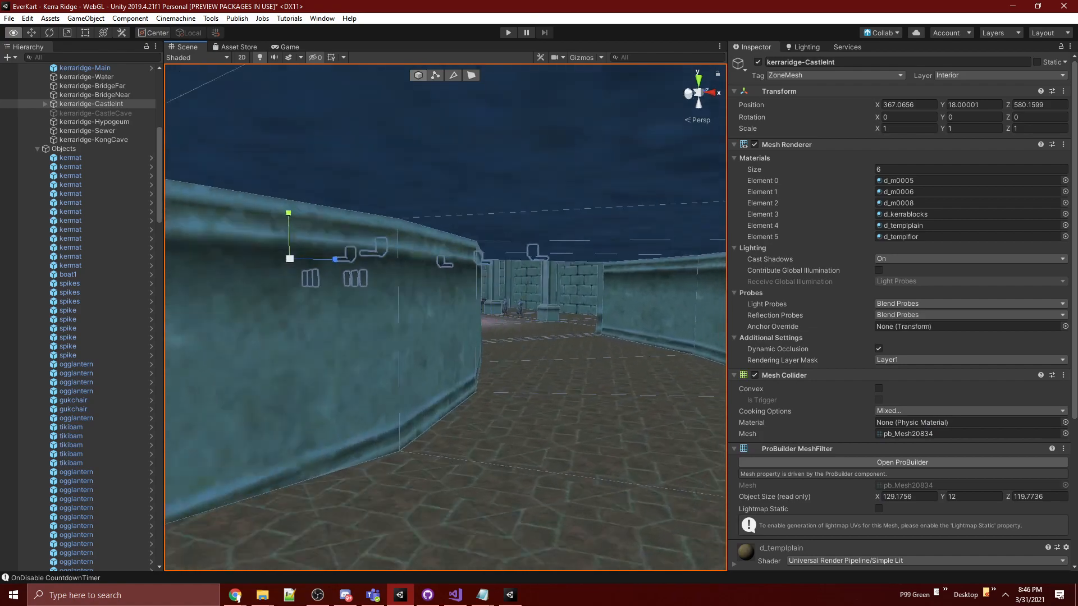
right_click_drag(393, 270, 365, 261)
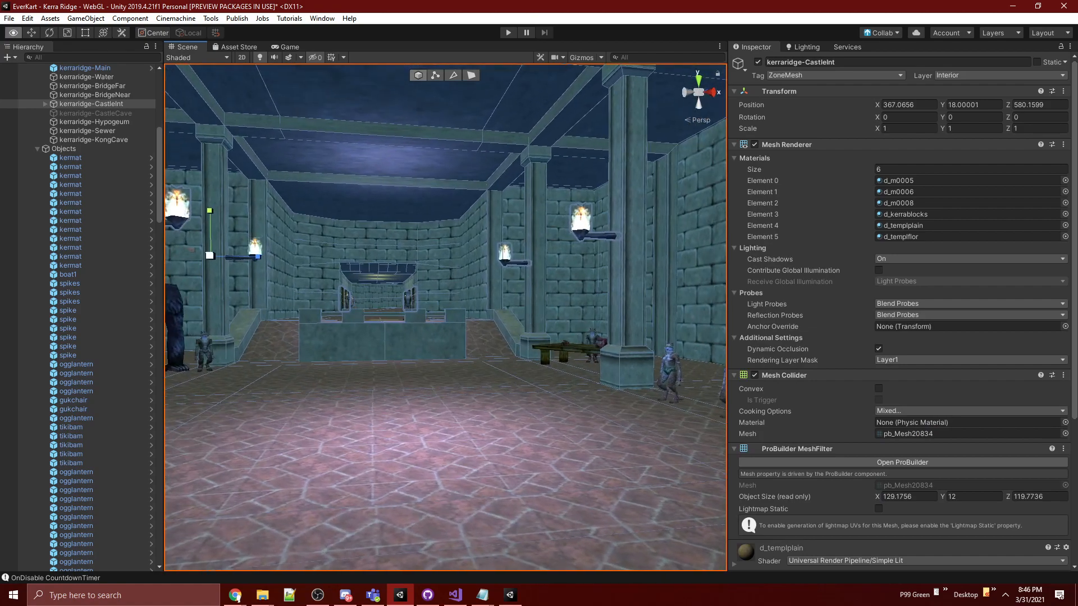
Step: Switch to Face selection, select the top face of the platform beside the gorilla in kerraridge-KongCave, and activate the Move tool
right_click_drag(365, 261, 483, 267)
left_click(453, 76)
left_click(471, 75)
left_click(416, 303)
right_click_drag(416, 304, 441, 337)
key("w")
left_click(416, 359)
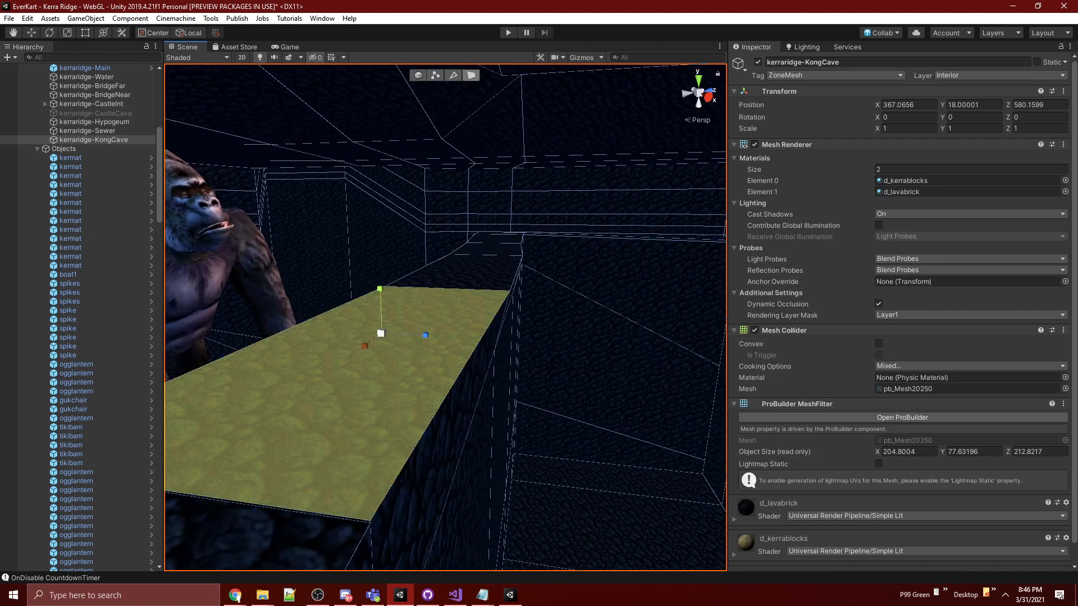
key("w")
mouse_move(381, 309)
left_mouse_down()
mouse_move(381, 262)
mouse_move(380, 308)
left_mouse_up()
Step: Open the Package Manager, browse the Unity Registry packages, and close it
mouse_move(262, 595)
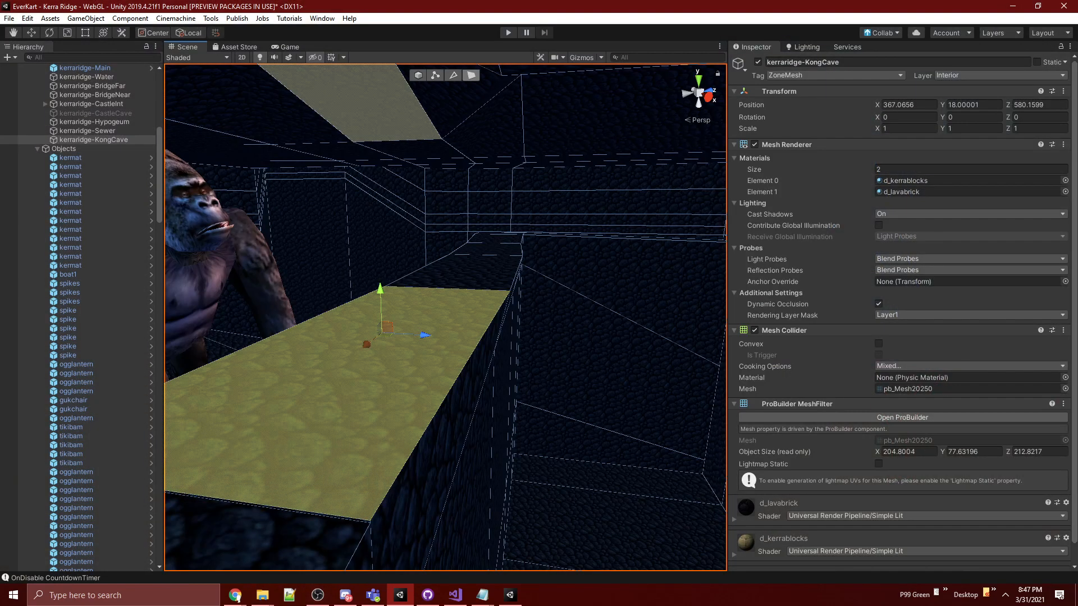
right_click_drag(565, 180, 472, 207)
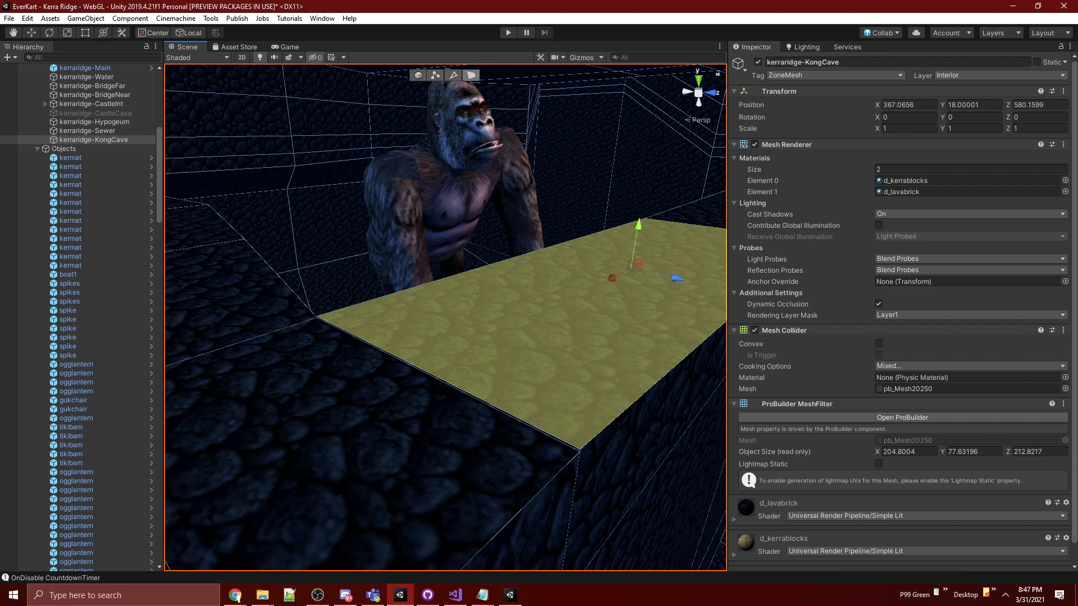
left_click(322, 18)
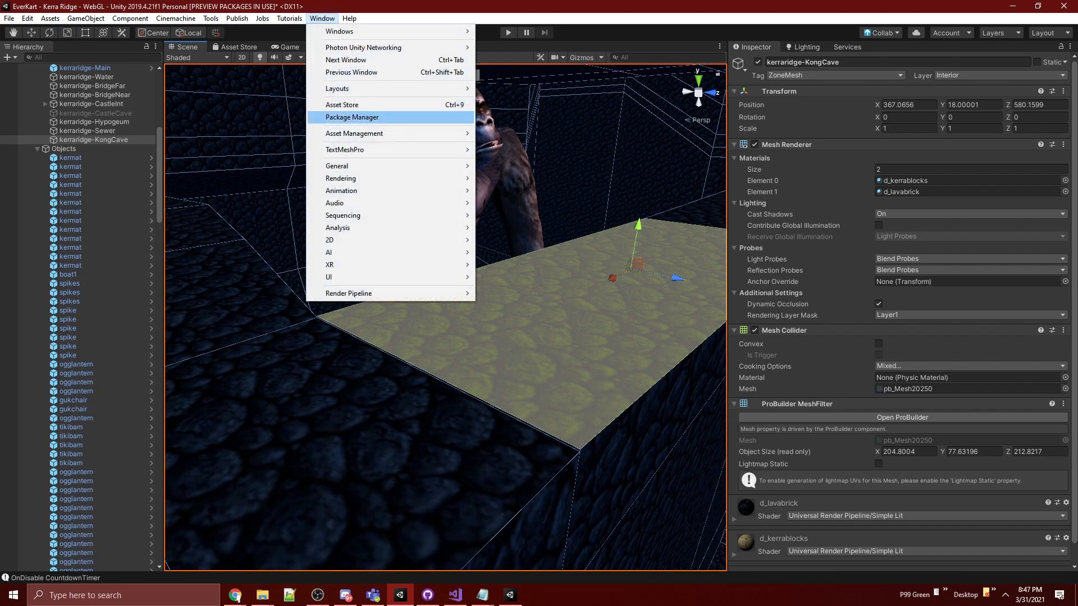
left_click(352, 117)
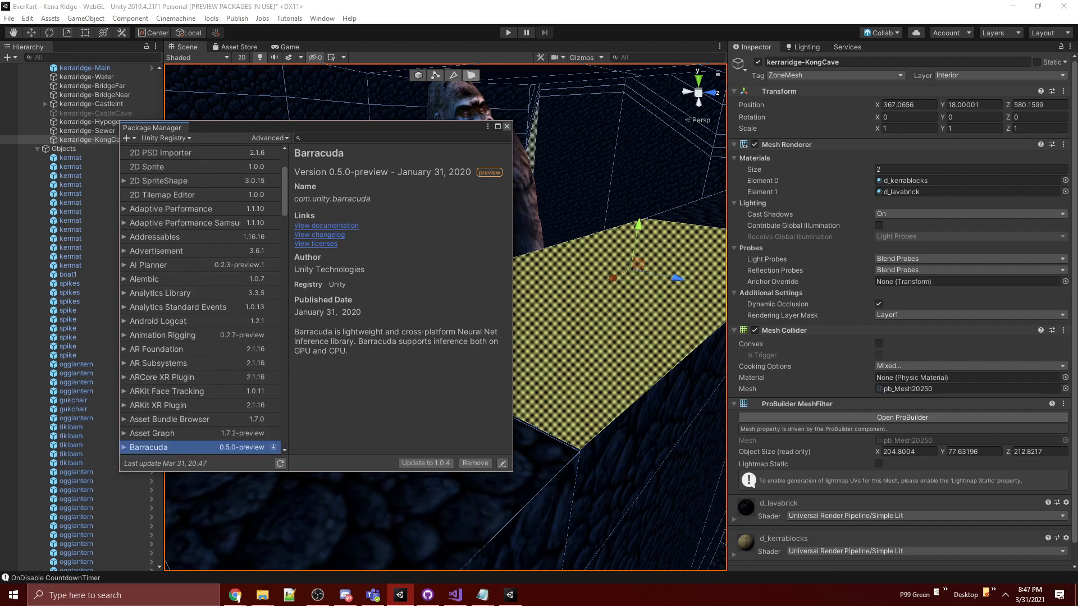
left_click(507, 127)
Step: Apply the d_m0005 material to the platform's top face in kerraridge-KongCave and select the adjoining face at its far end
mouse_move(573, 169)
right_mouse_down()
mouse_move(450, 174)
mouse_move(607, 160)
mouse_move(577, 163)
right_mouse_up()
left_click(388, 388)
right_click_drag(387, 388, 475, 351)
left_click(471, 359)
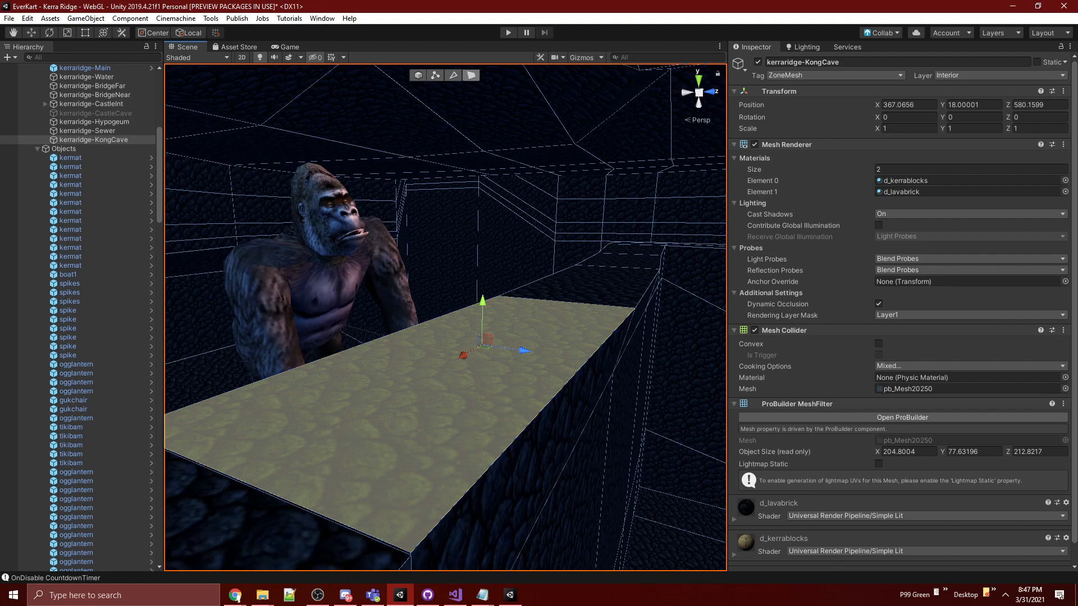
left_click(590, 290)
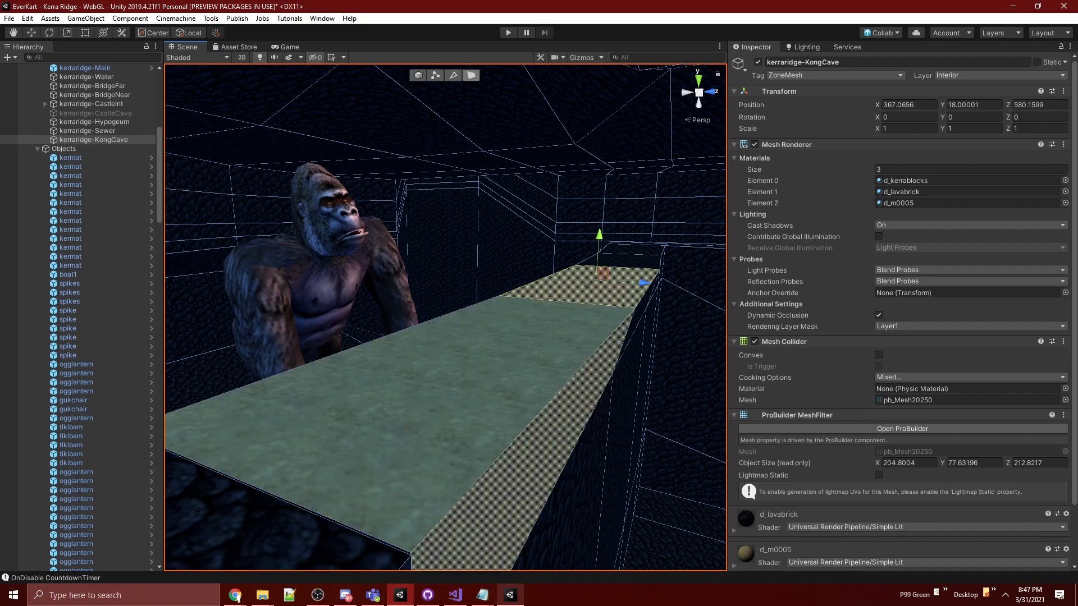
Step: Switch to the Norrath Age of Turmoil Unity project and close its Package Manager window
mouse_move(509, 595)
left_click(516, 553)
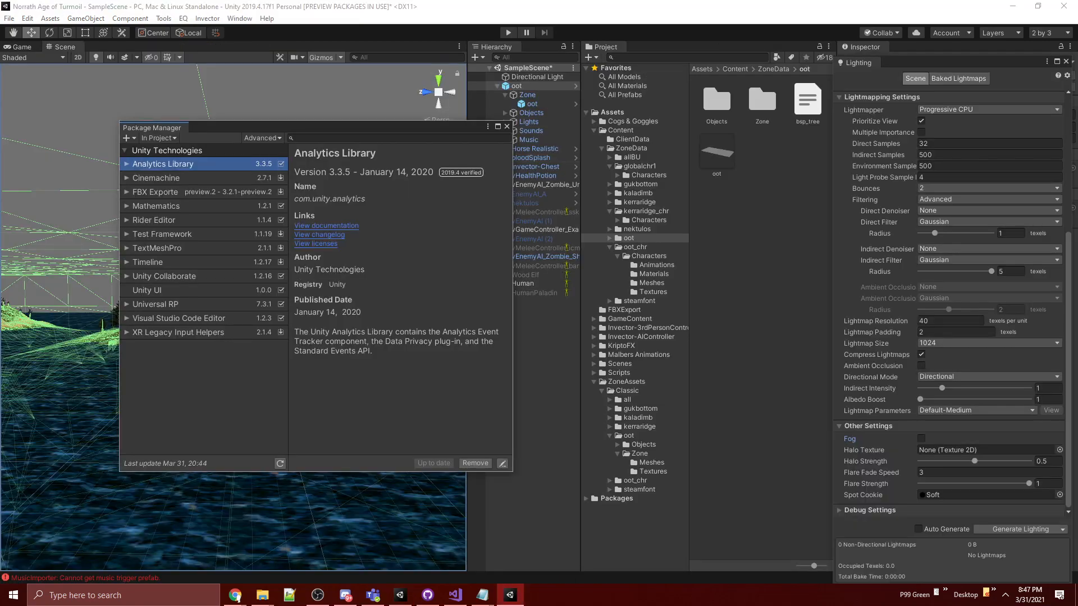
left_click(507, 126)
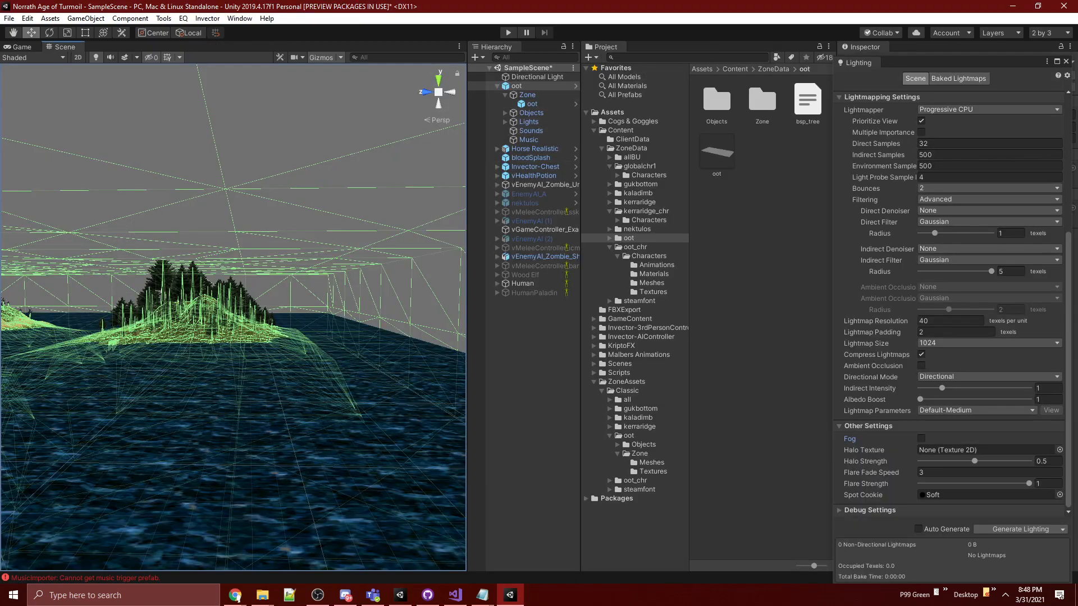
Step: Look around the oot zone's ocean and outer boundary, select the zone mesh, and fly to a wooded island
scroll(233, 318, "down", 5)
right_click_drag(270, 269, 124, 261)
right_click_drag(236, 303, 112, 292)
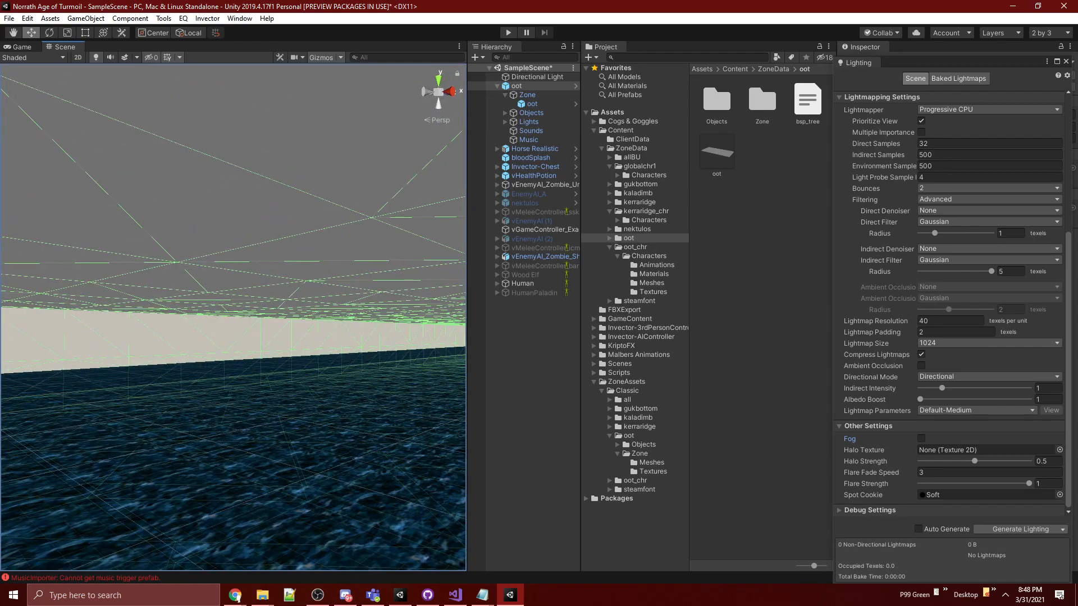
right_click_drag(236, 303, 140, 295)
left_click(225, 357)
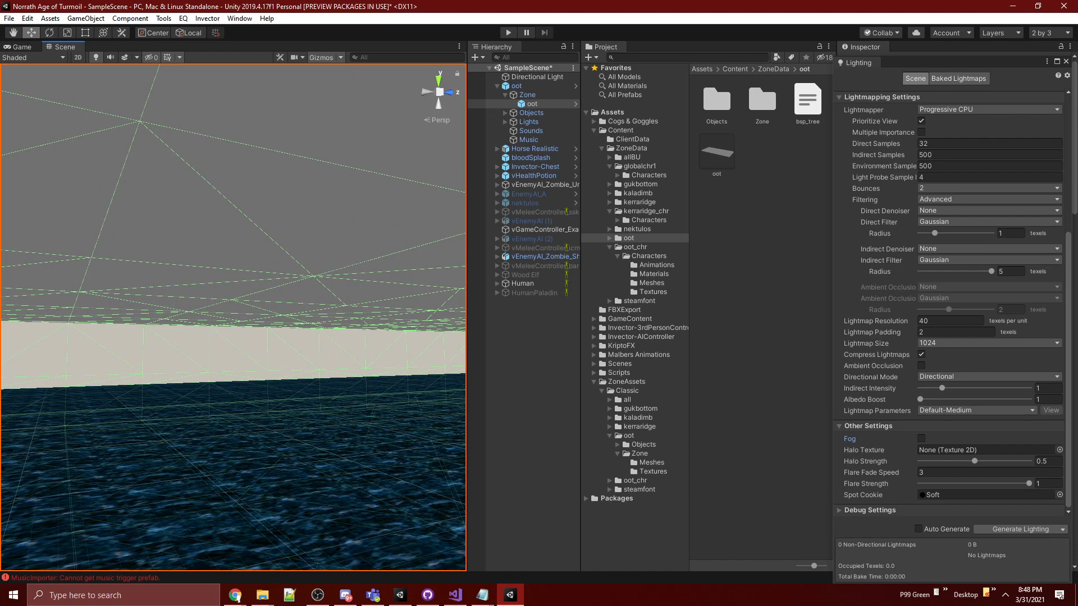
right_click_drag(224, 314, 275, 303)
left_click(253, 337)
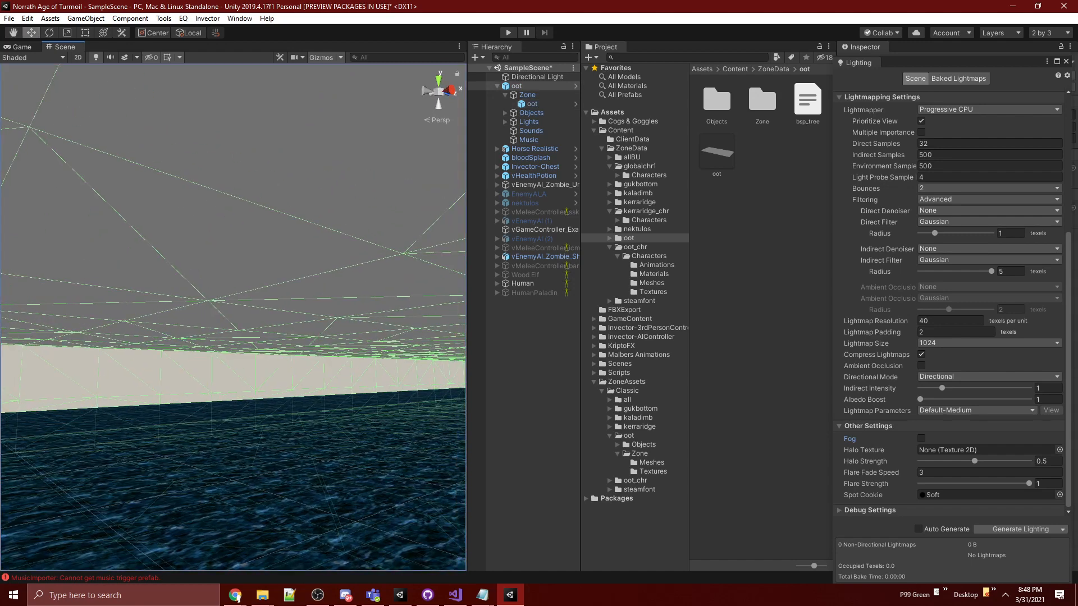
left_click(253, 337)
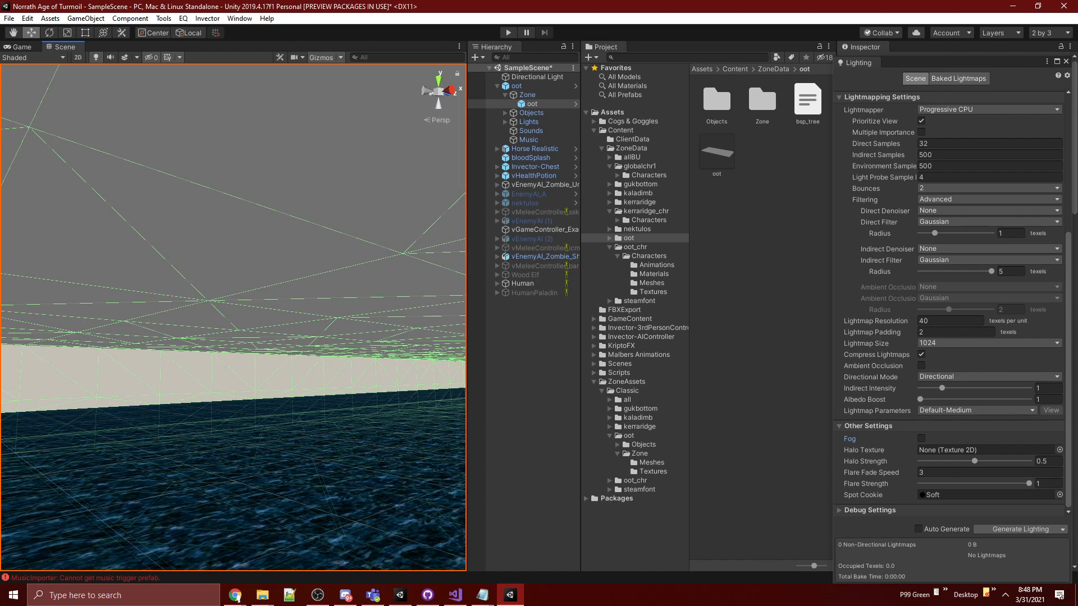
right_click_drag(233, 317, 413, 368)
right_click_drag(233, 317, 259, 300)
key("w")
key("w")
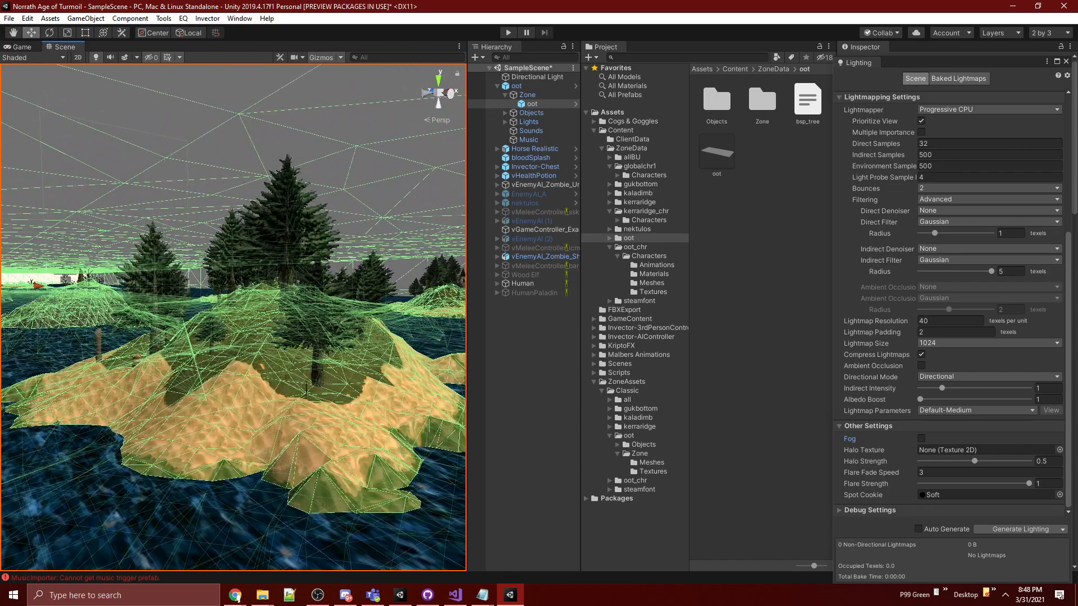
Step: Switch to the EverKart project, look along the platform in kerraridge-KongCave, and return to the Norrath Age of Turmoil project
key("alt+Tab")
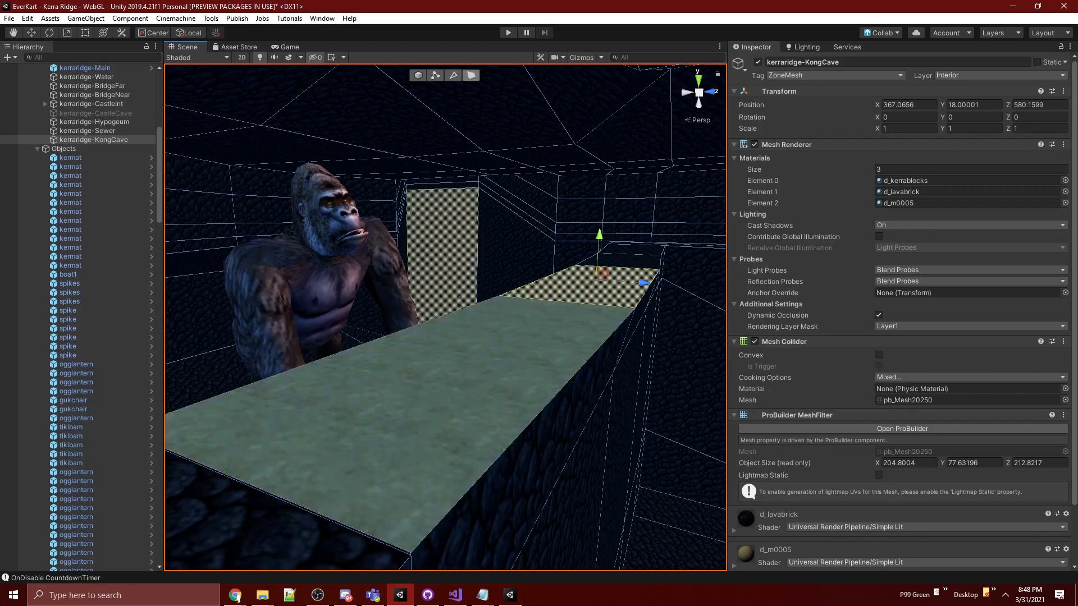
right_click_drag(514, 247, 424, 306)
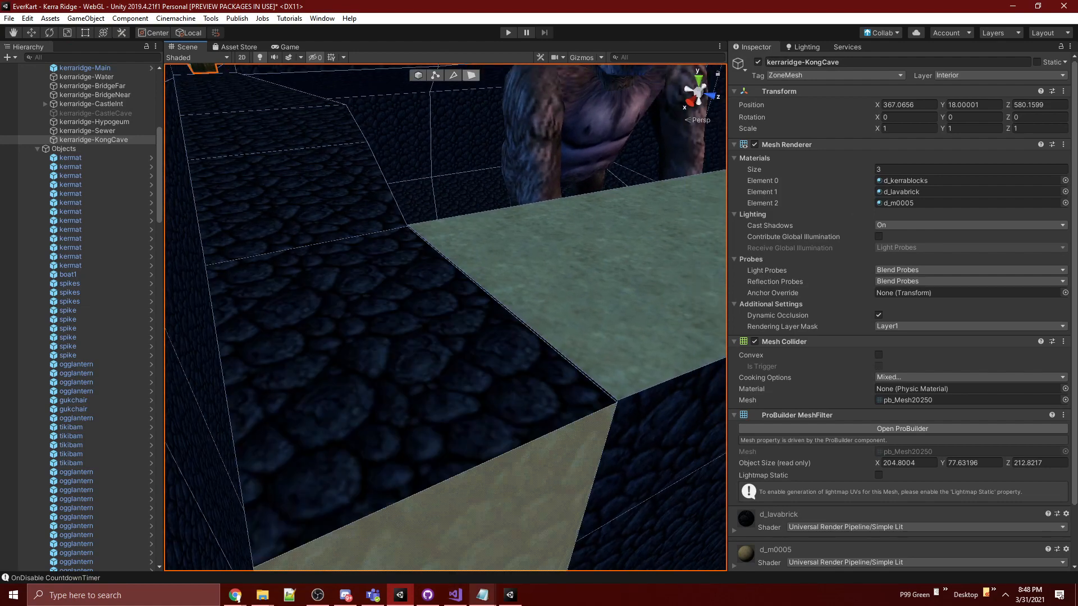
key("alt+Tab")
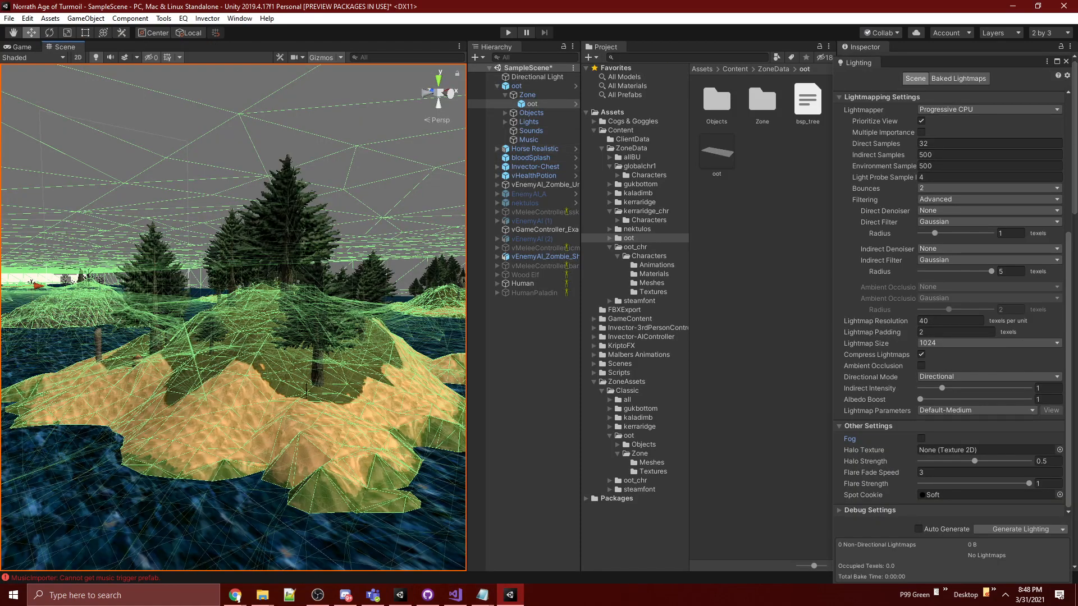
Step: Open the Characters folder under ZoneData/allBU and browse its character prefabs down to efr
left_click(516, 85)
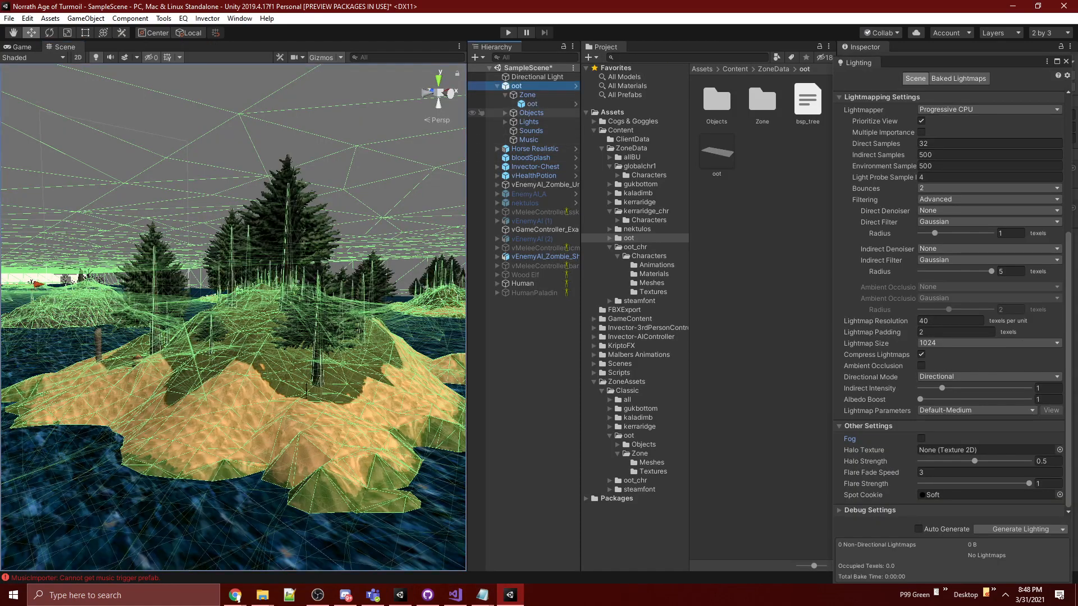
left_click(621, 131)
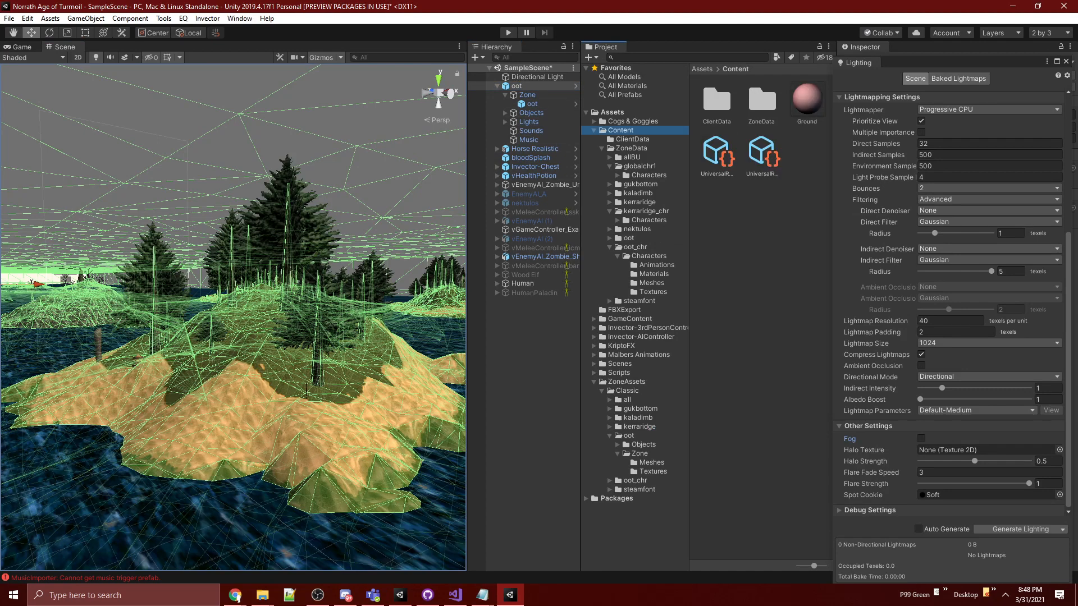
left_click(632, 157)
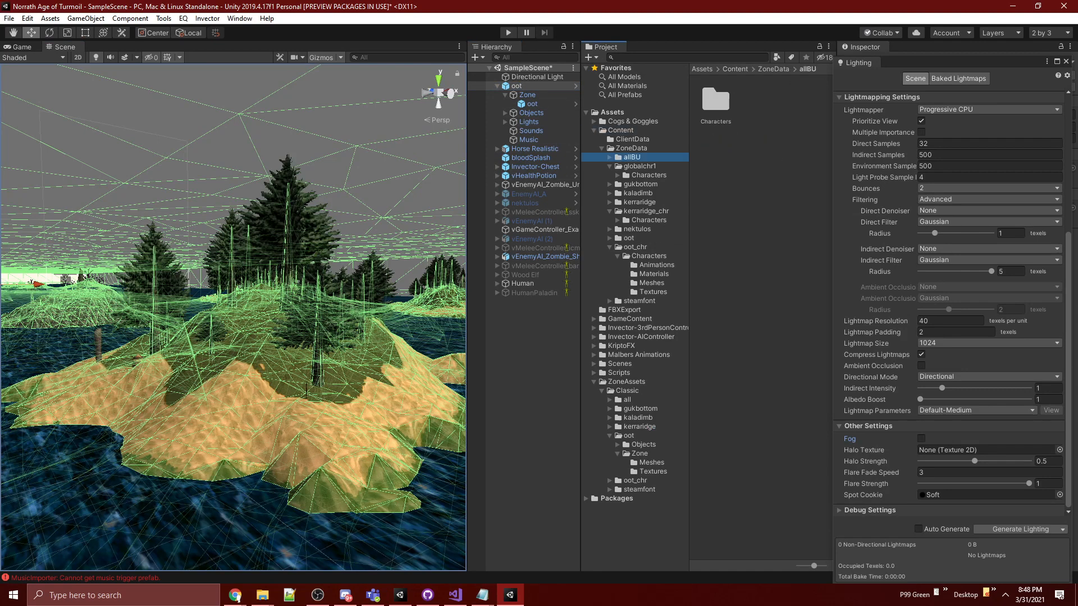
double_click(714, 96)
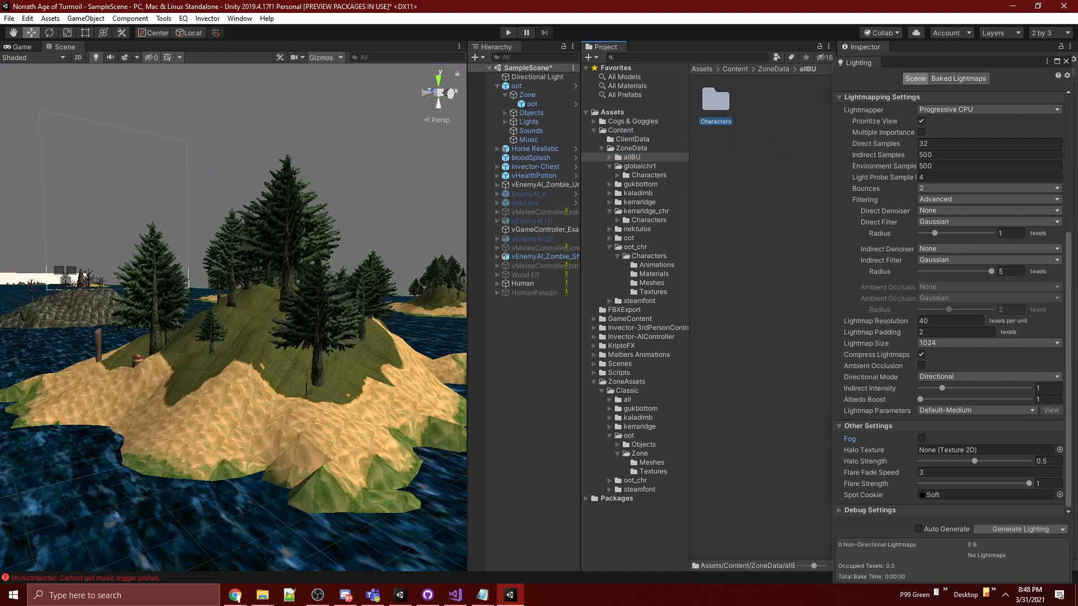
scroll(758, 314, "down", 2)
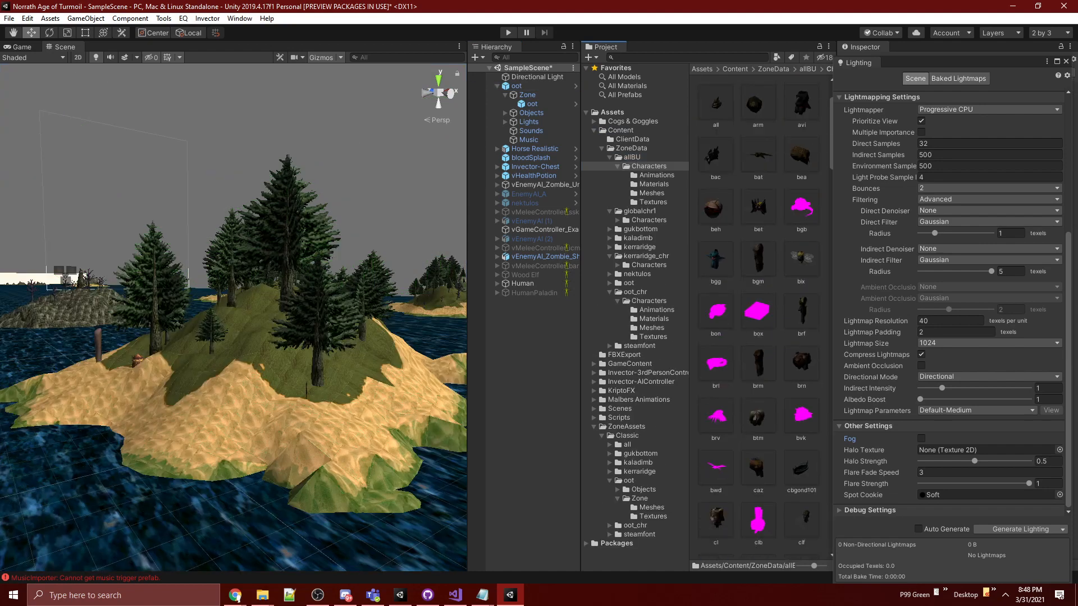
scroll(758, 314, "down", 5)
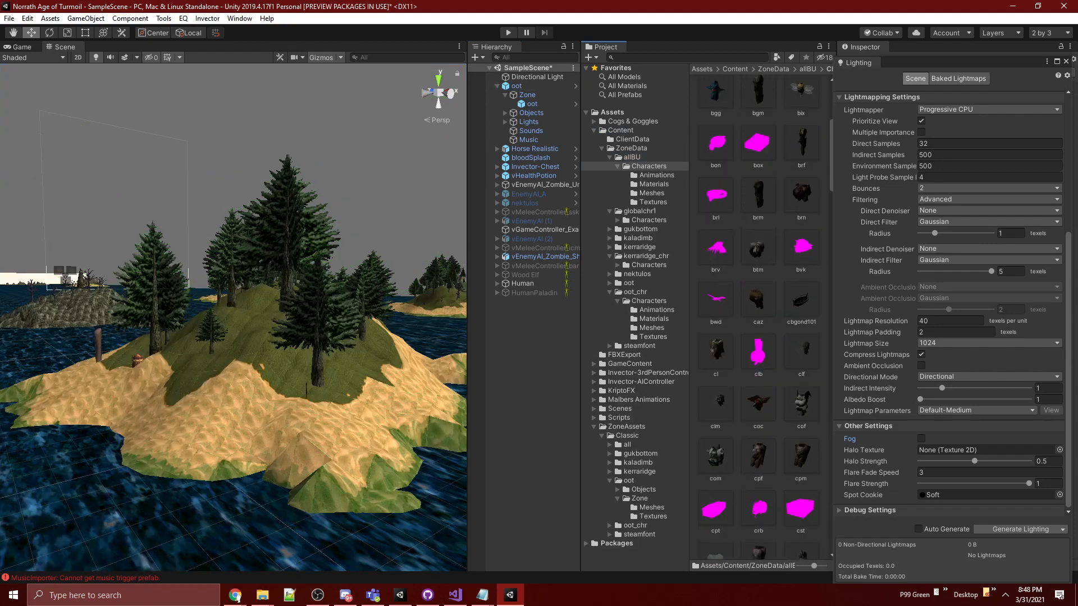
scroll(758, 314, "down", 4)
scroll(758, 315, "down", 6)
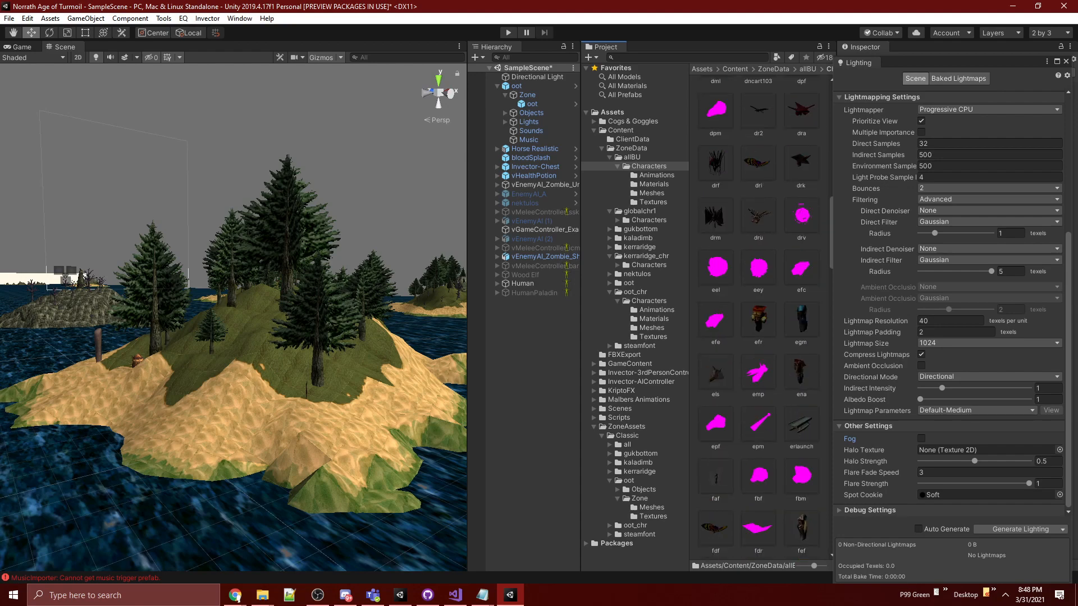
Step: Place the efr character prefab on the island's sand, raise it above the ground, and view it up close
right_click_drag(233, 317, 259, 359)
key("w")
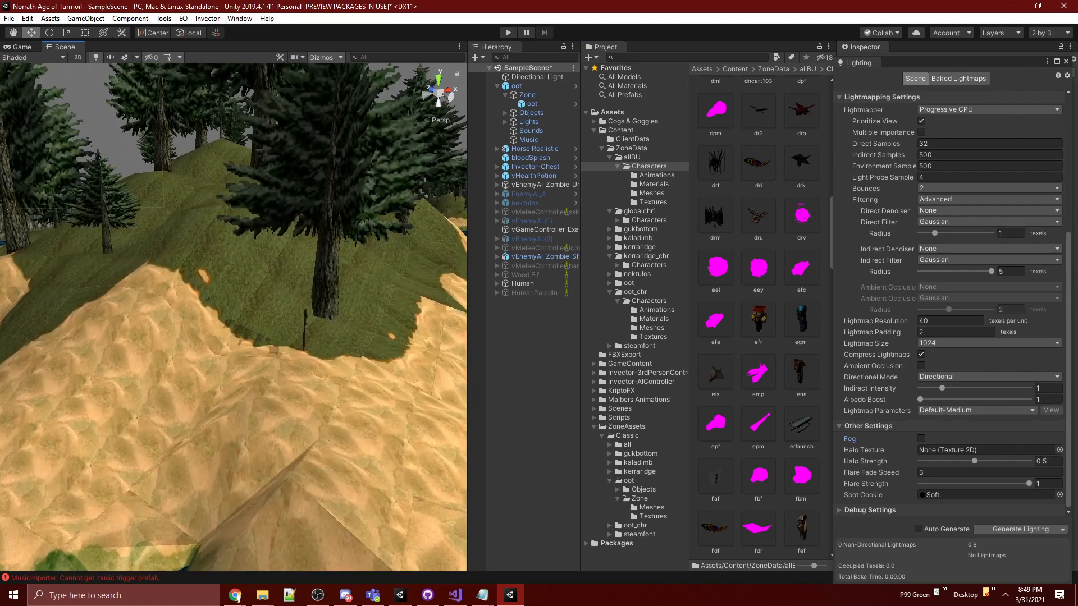
left_click(759, 320)
left_click_drag(759, 320, 393, 408)
right_click_drag(393, 408, 438, 430)
key("w")
left_click_drag(288, 351, 292, 257)
right_click_drag(292, 257, 52, 222)
key("d")
key("w")
Step: Run the scene in Play mode, examine the efr character in the Scene view, and stop playing
left_click(509, 32)
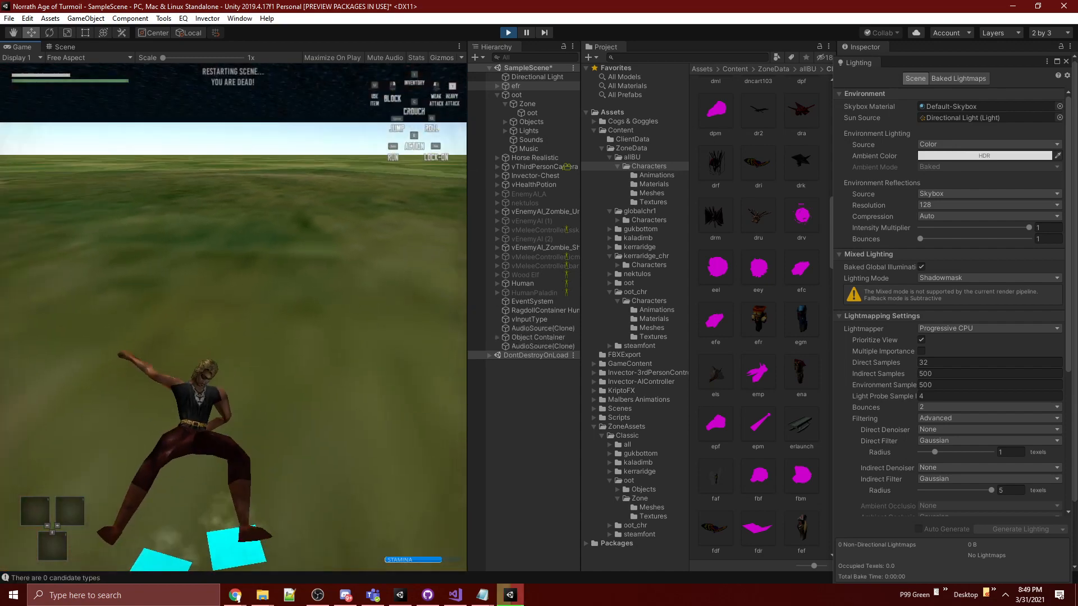
key("ctrl+1")
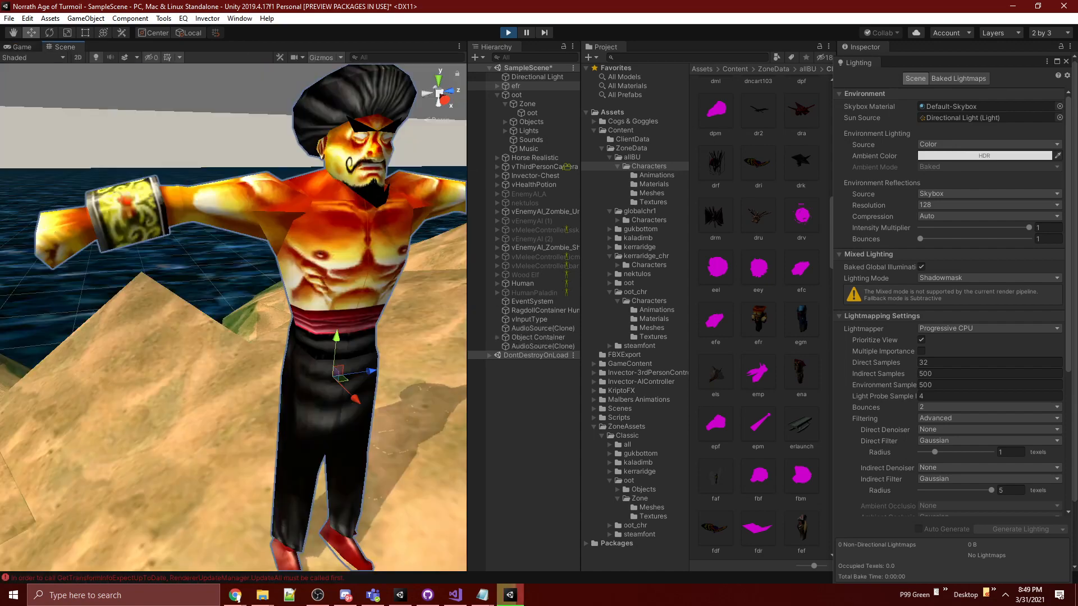
right_click_drag(320, 154, 351, 178)
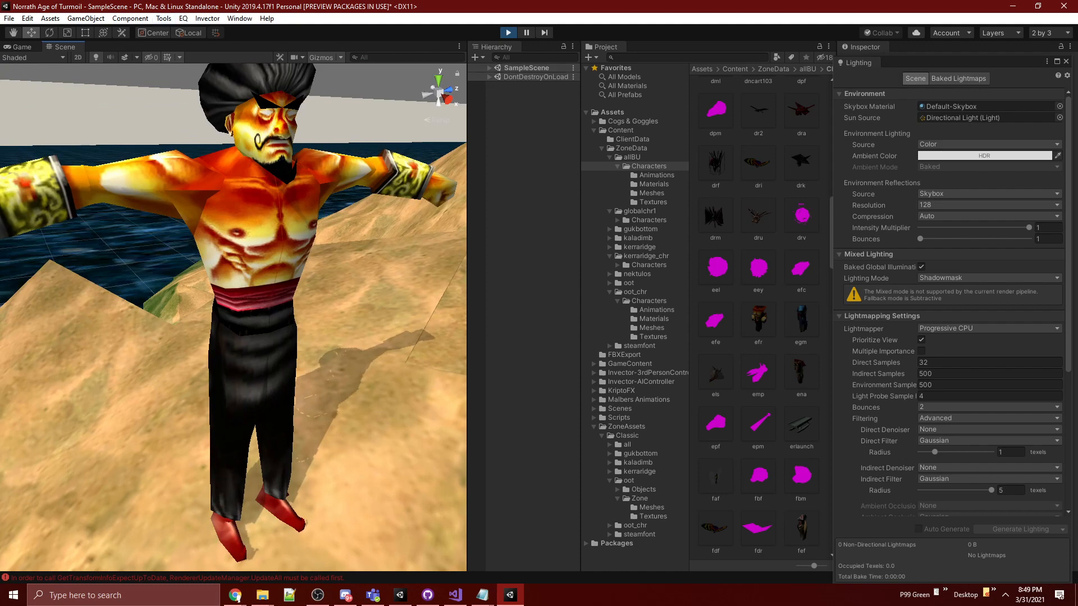
key("ctrl+p")
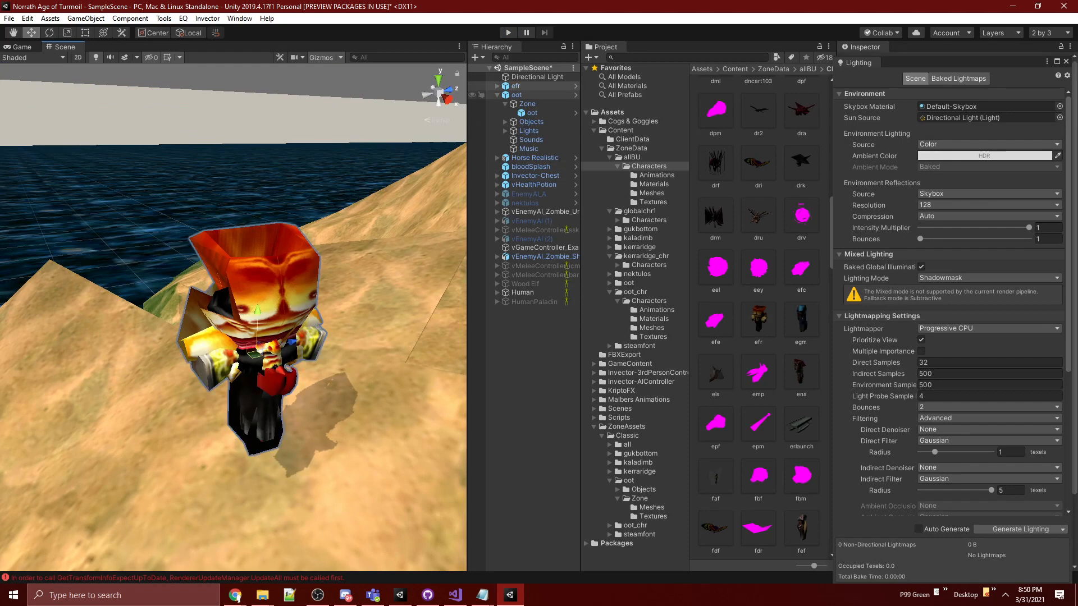
Step: Open the FBX prefab variant conversion options for efr, close them without converting, and deselect the character
right_click(513, 85)
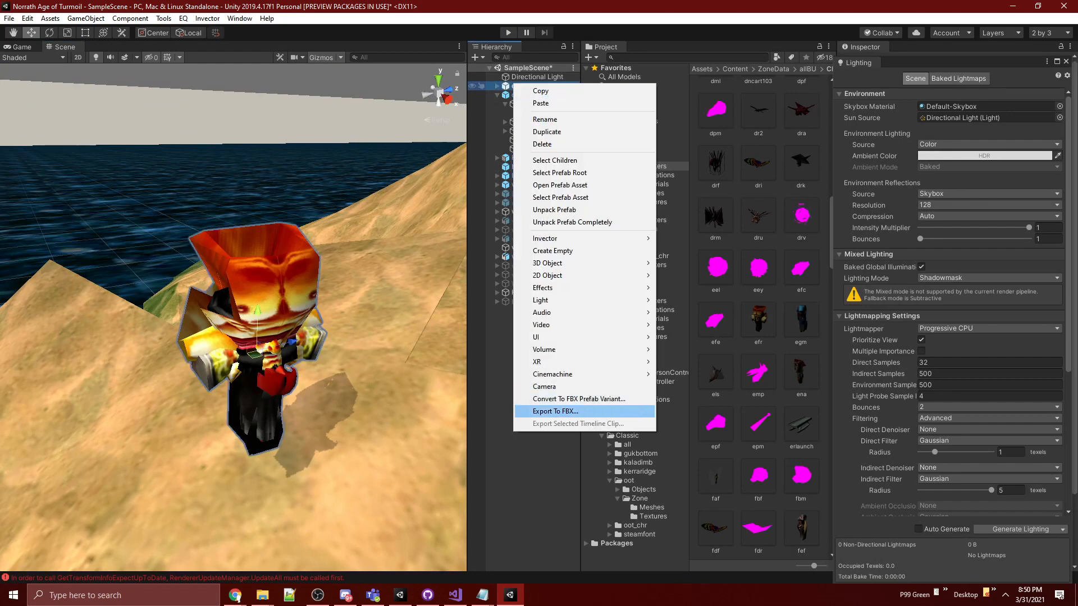
left_click(579, 399)
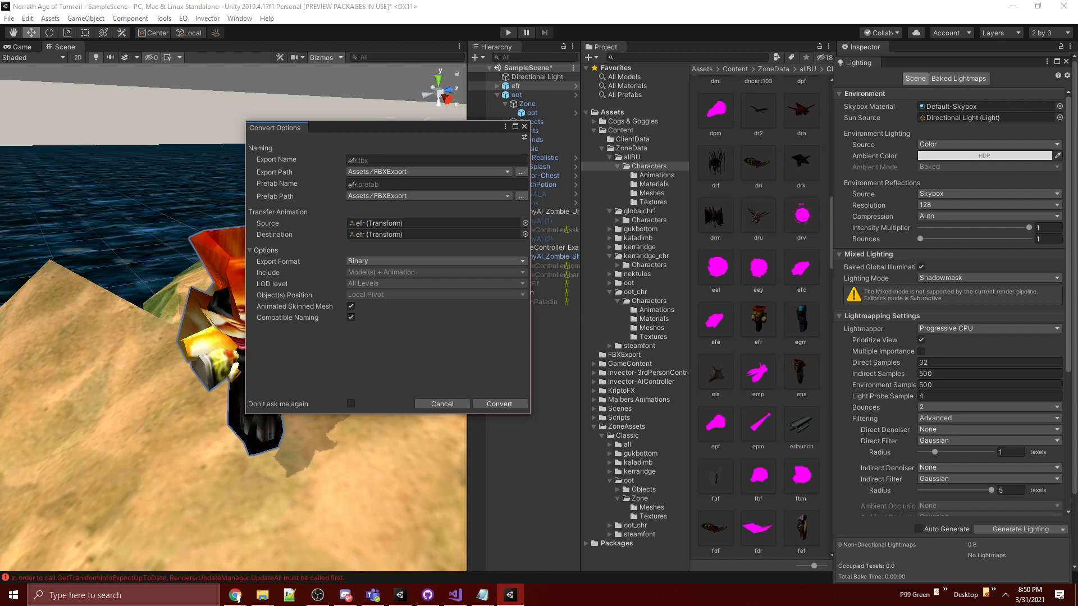
left_click(525, 126)
right_click_drag(337, 236, 333, 223)
left_click(333, 223)
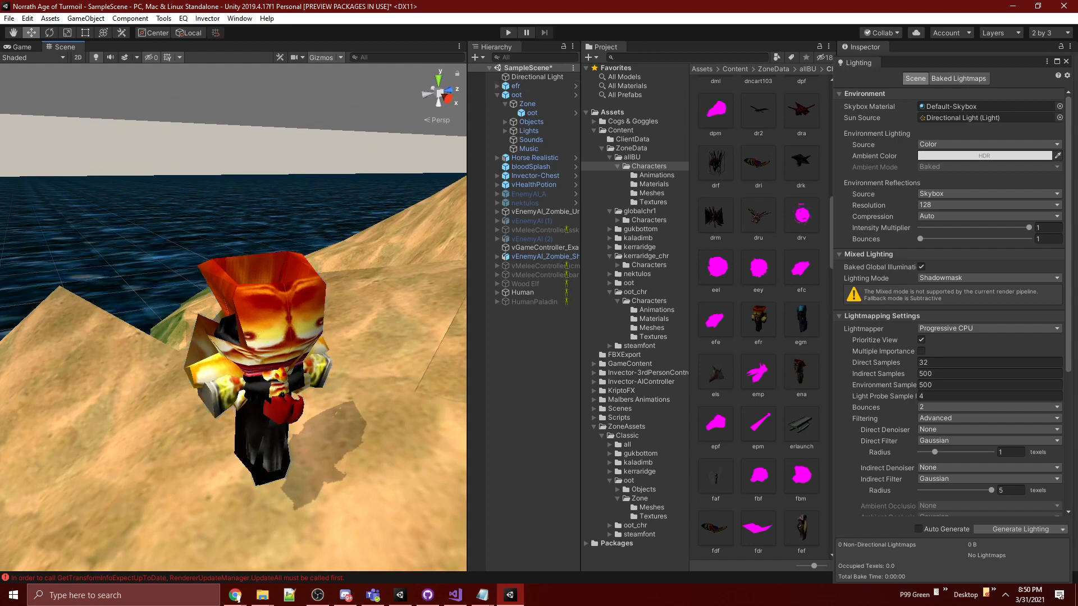
Step: Undo the recent scene changes back past the placement of the efr character and the oot zone
key("ctrl+z")
key("ctrl+z")
key("ctrl+z")
key("ctrl+z")
key("ctrl+z")
key("ctrl+z")
key("ctrl+z")
key("ctrl+z")
key("ctrl+z")
key("ctrl+z")
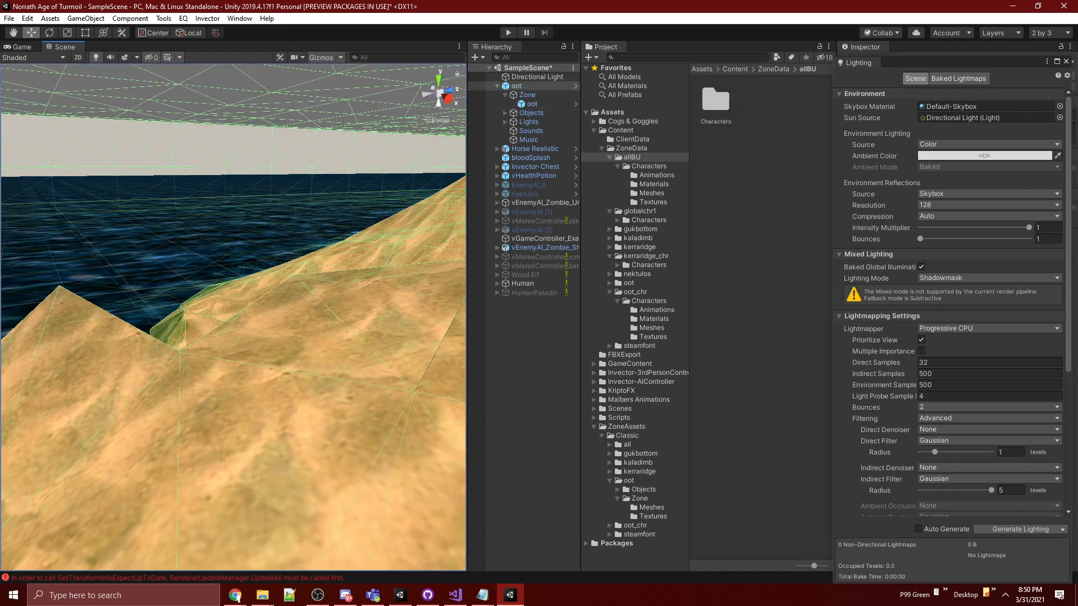
key("ctrl+z")
key("ctrl+z")
key("ctrl+z")
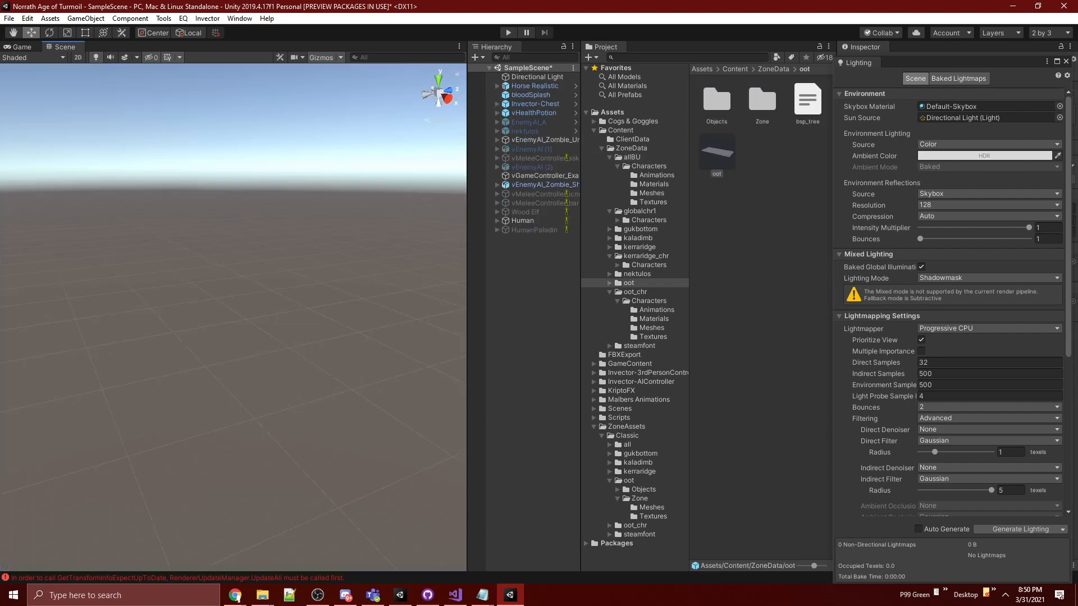
Step: Reactivate the nektulos zone, frame it in the Scene view, and dock the Game view beneath the Scene view
right_click_drag(185, 292, 348, 306)
key("f")
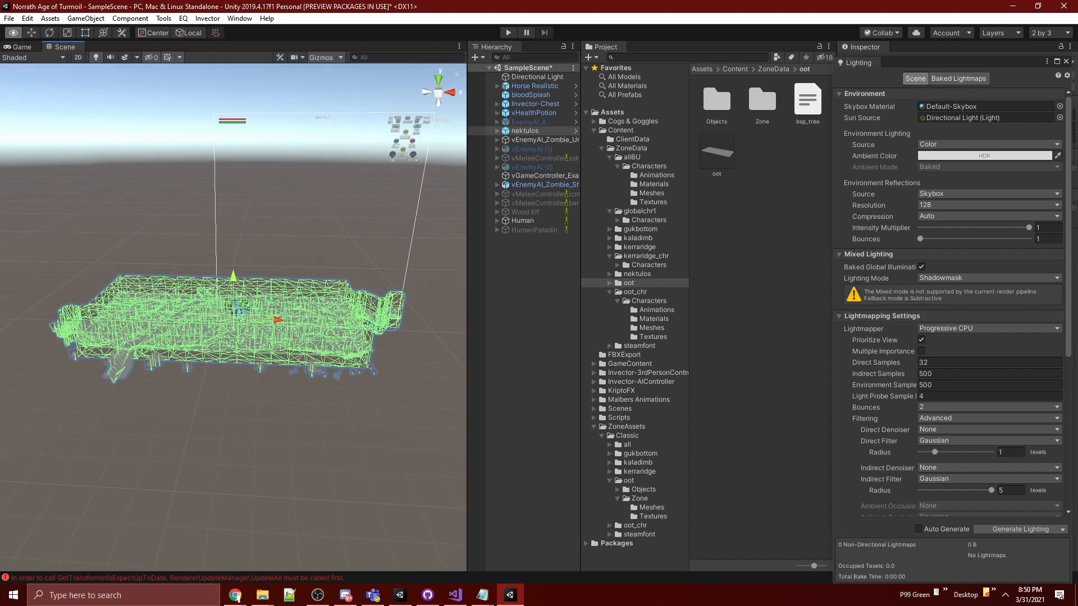
left_click(21, 47)
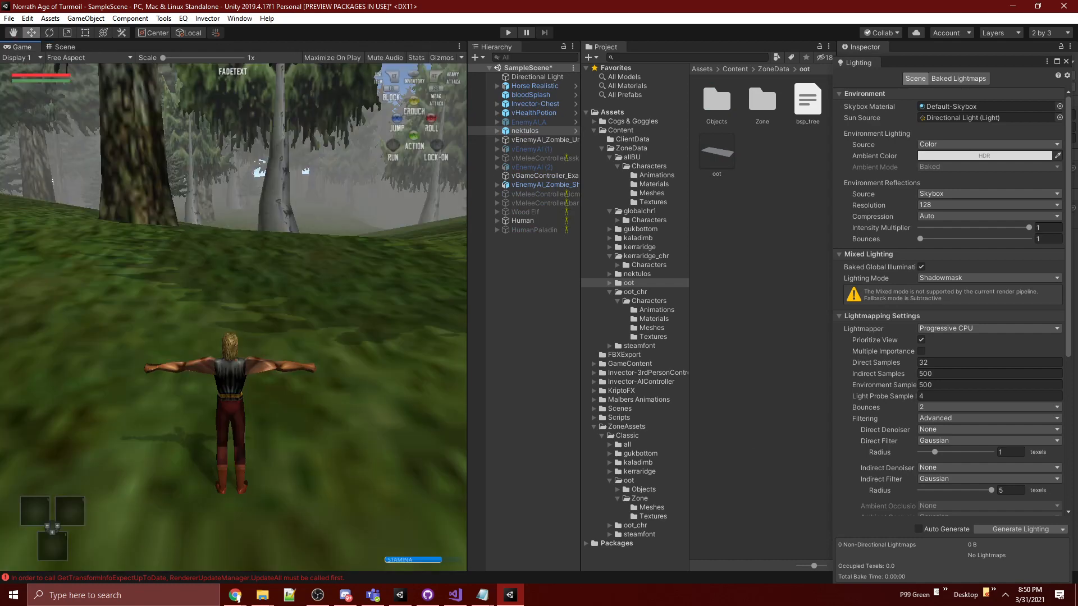
left_click_drag(21, 47, 233, 505)
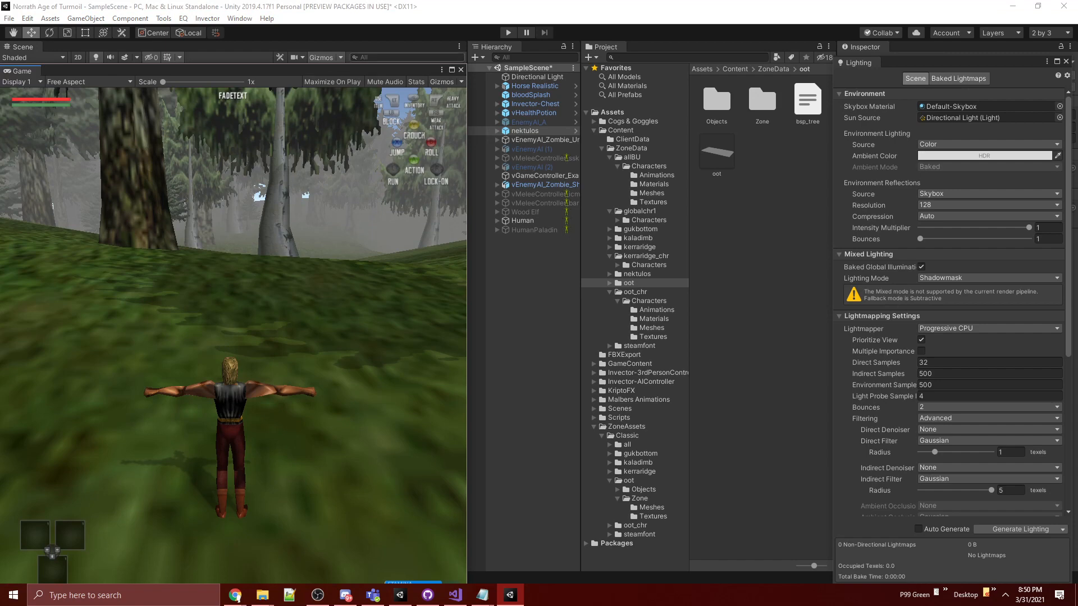
Step: Play the scene with the Game view maximized and run the character around the nektulos forest
key("ctrl+p")
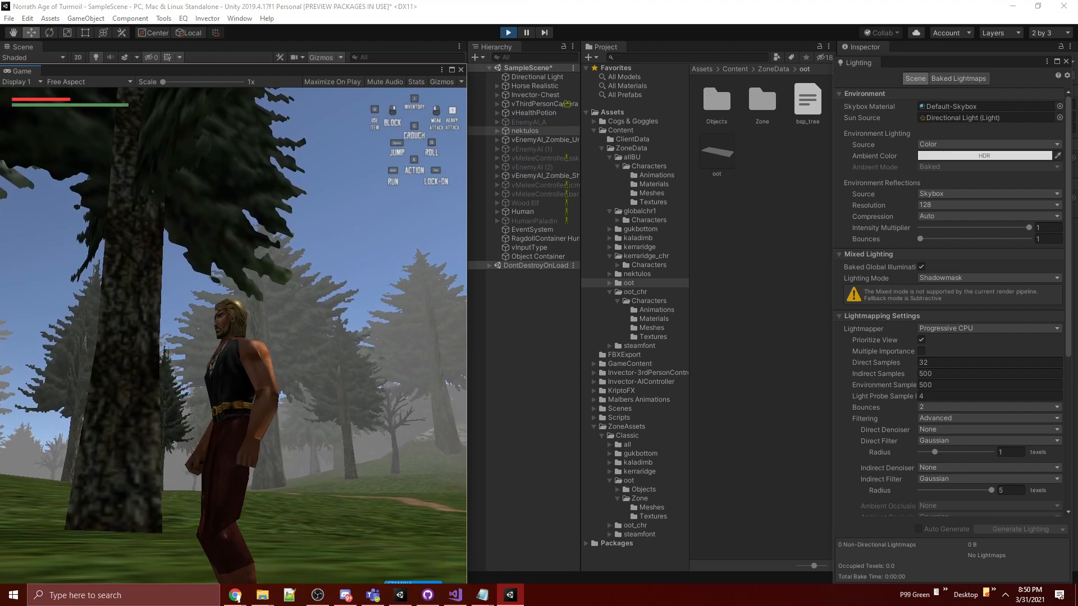
key("shift+space")
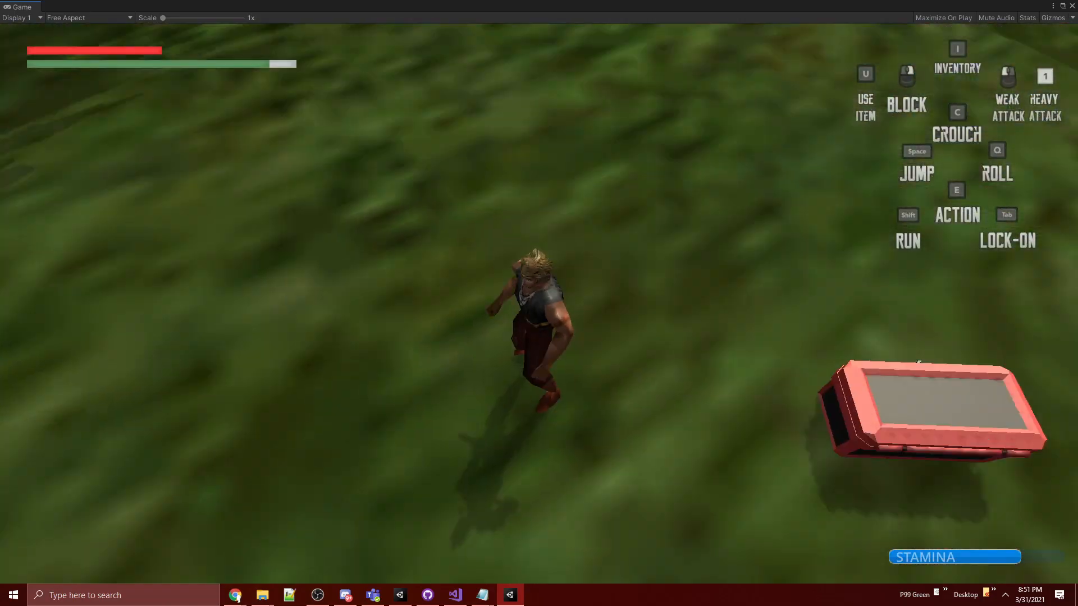
key("w")
key("s")
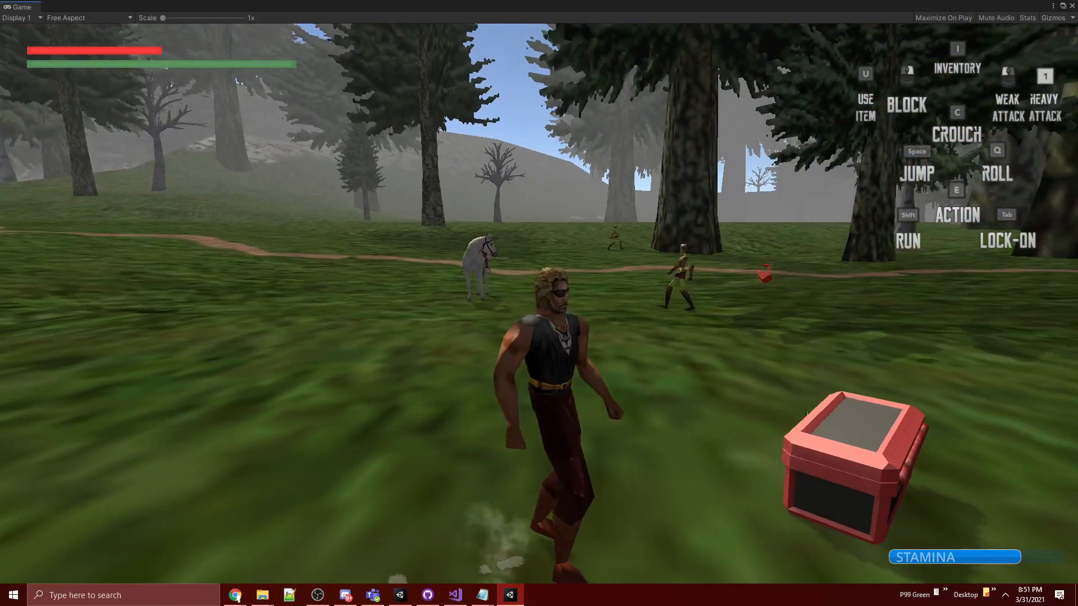
key("a")
key("d")
key("s")
key("a")
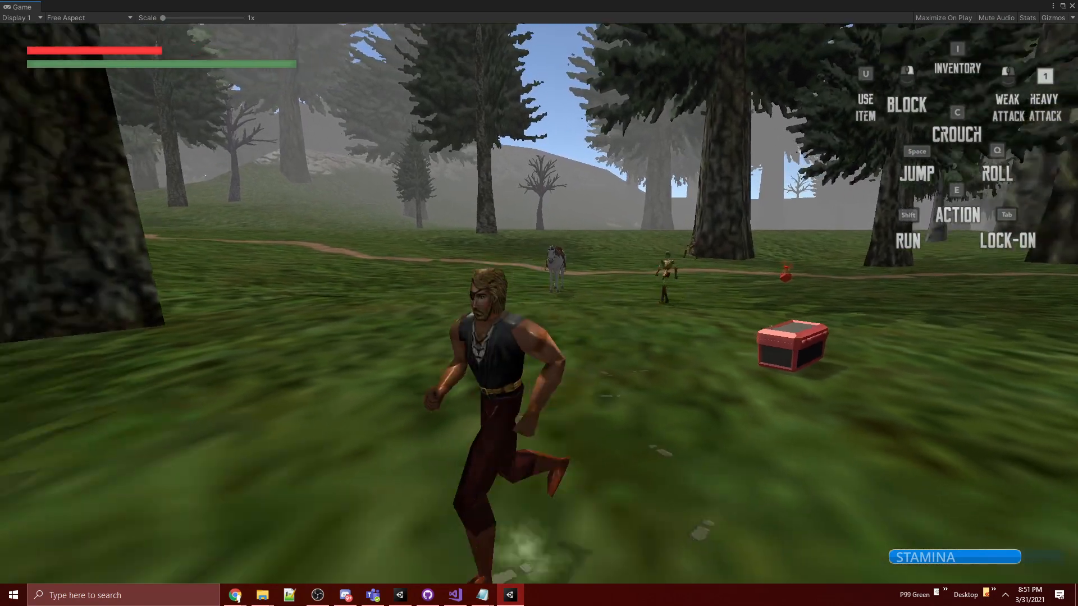
key("d")
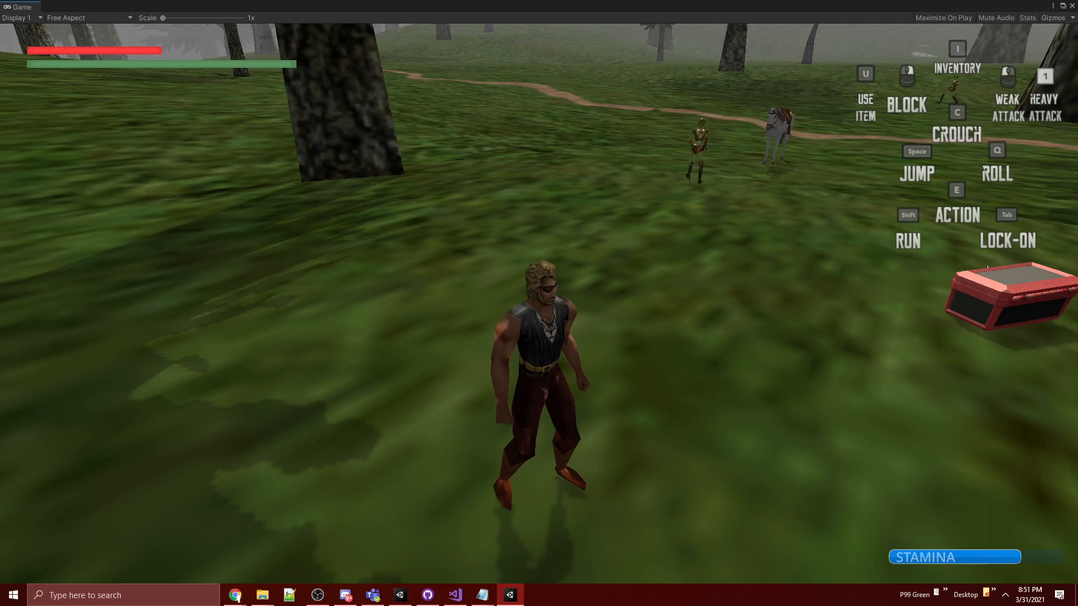
Step: Run the character through the nektulos forest up to the skeleton beside the white horse and engage it
key("w")
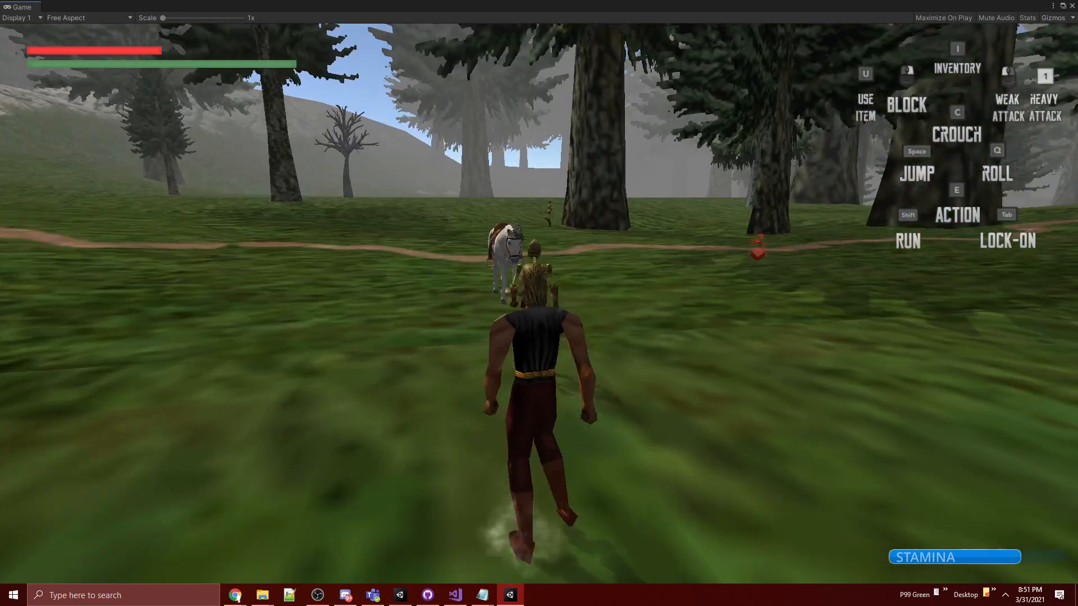
key("w")
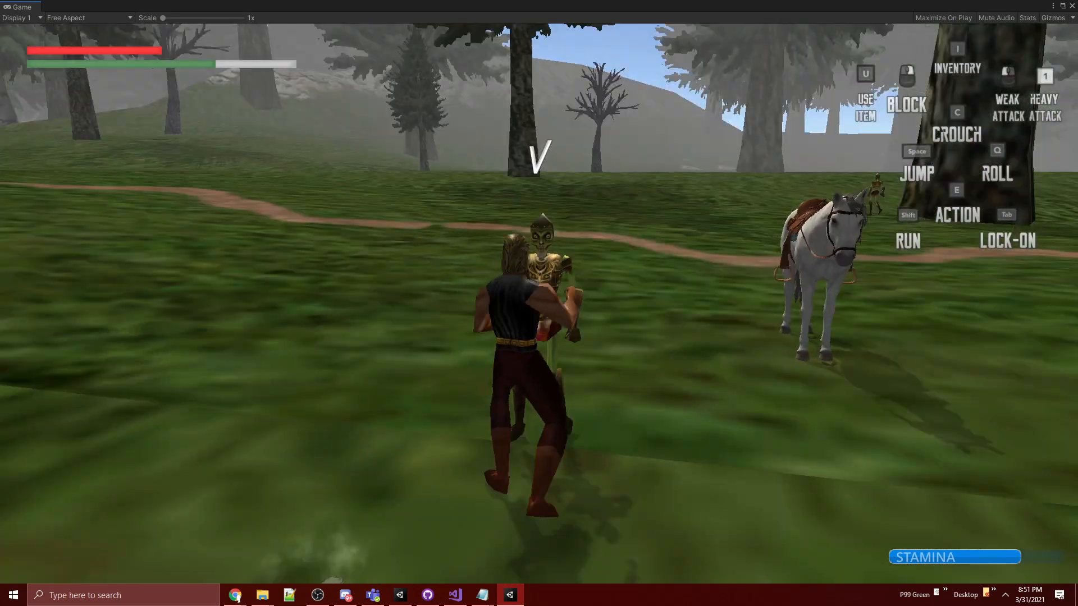
key("w")
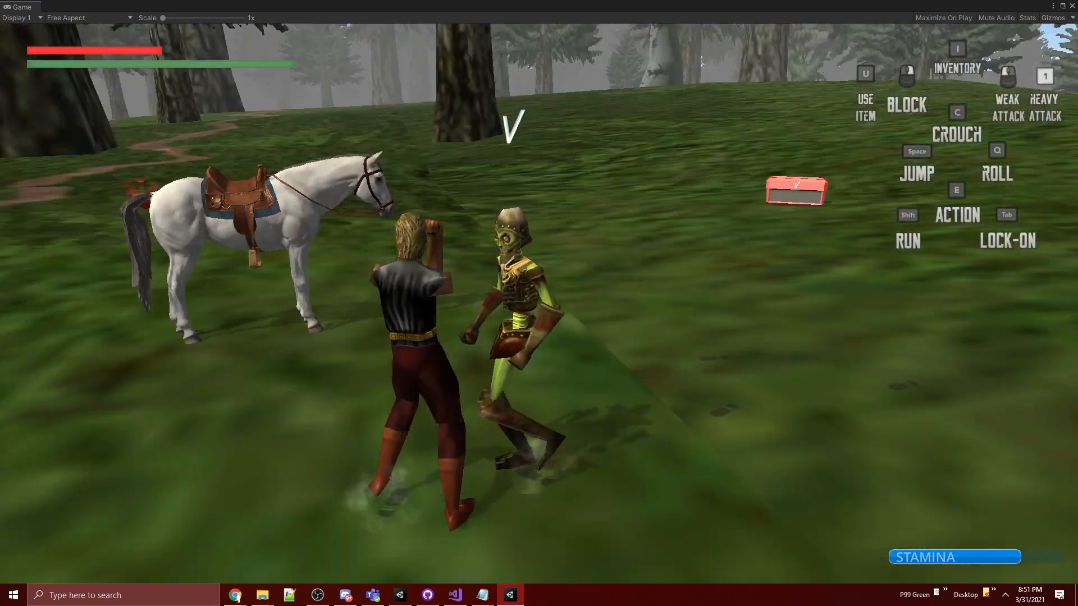
Step: Fight the skeleton with repeated heavy attacks, then restore the Game view from its maximized size and stop playing
key("1")
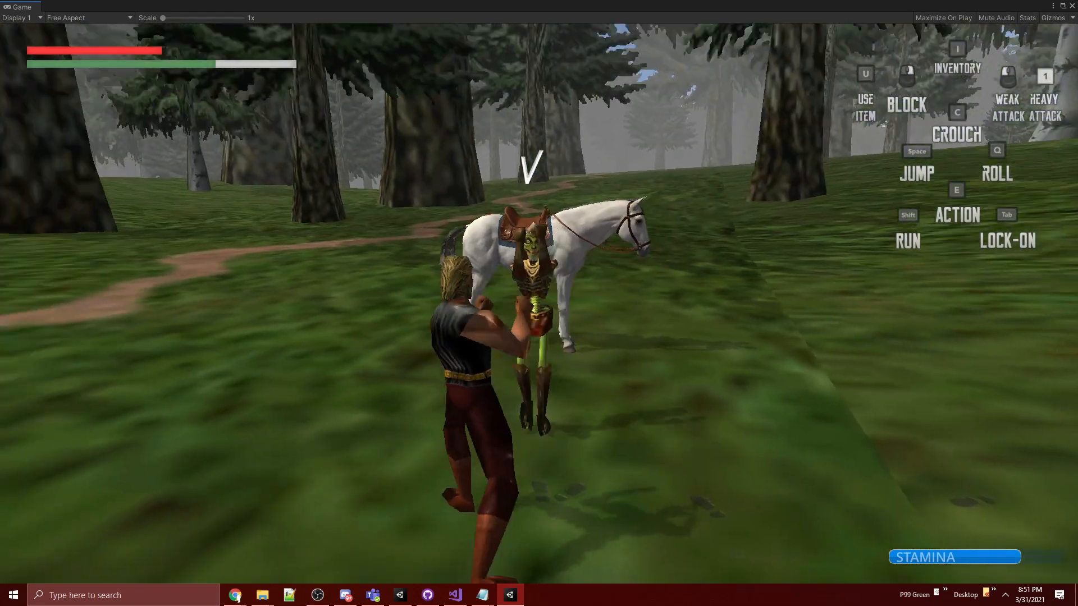
key("1")
key("1")
key("1")
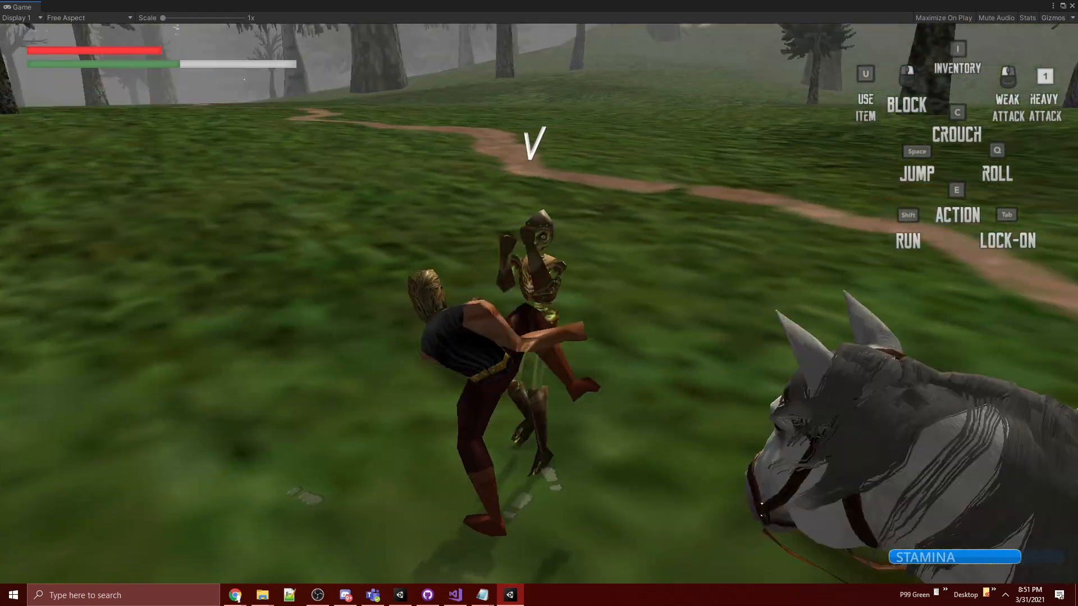
key("1")
key("1")
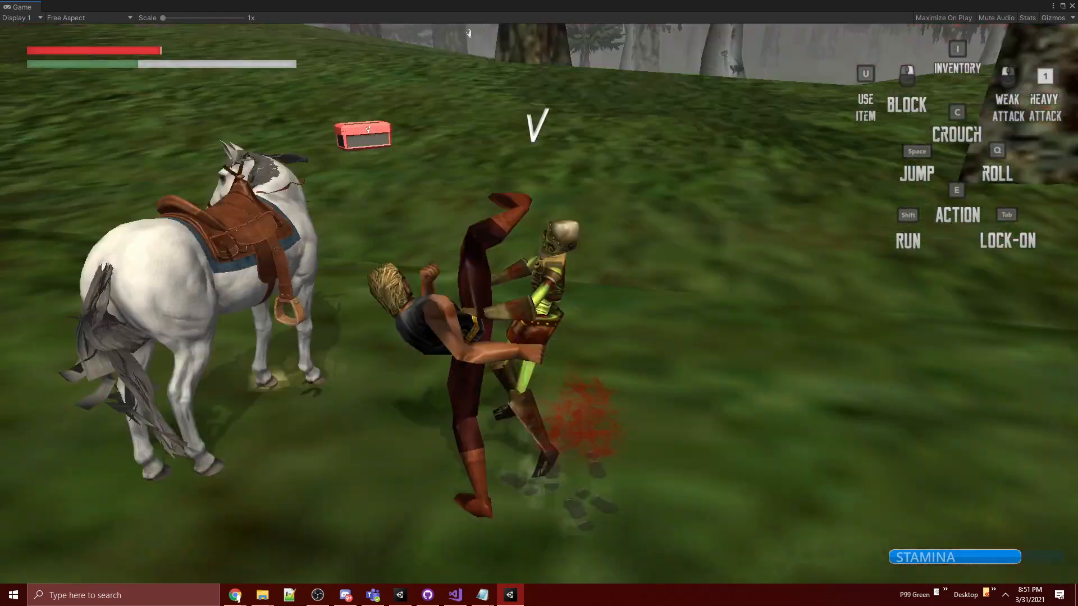
key("1")
key("1")
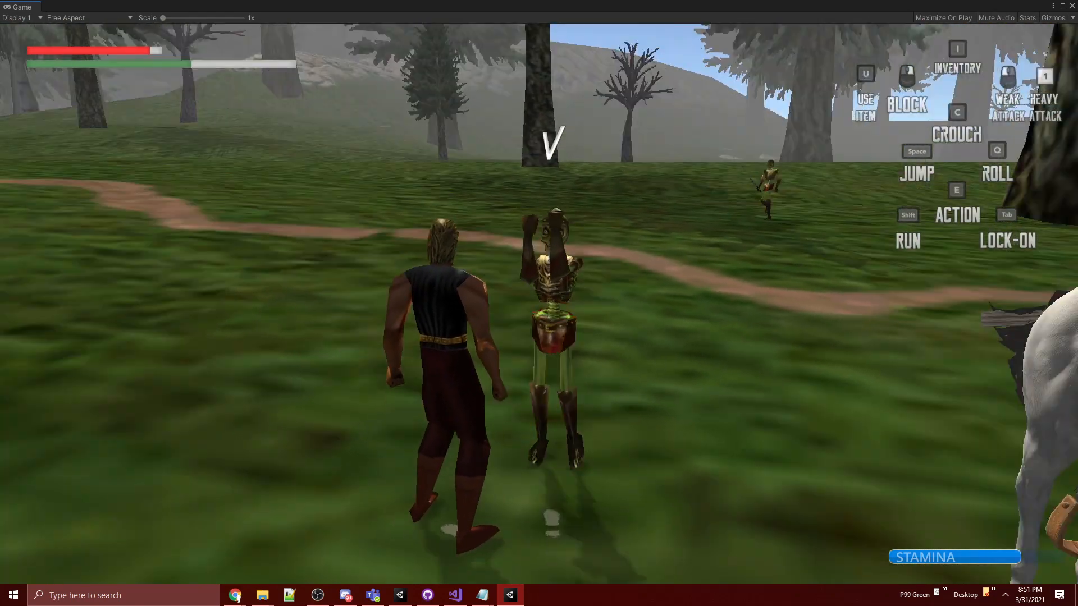
key("shift+space")
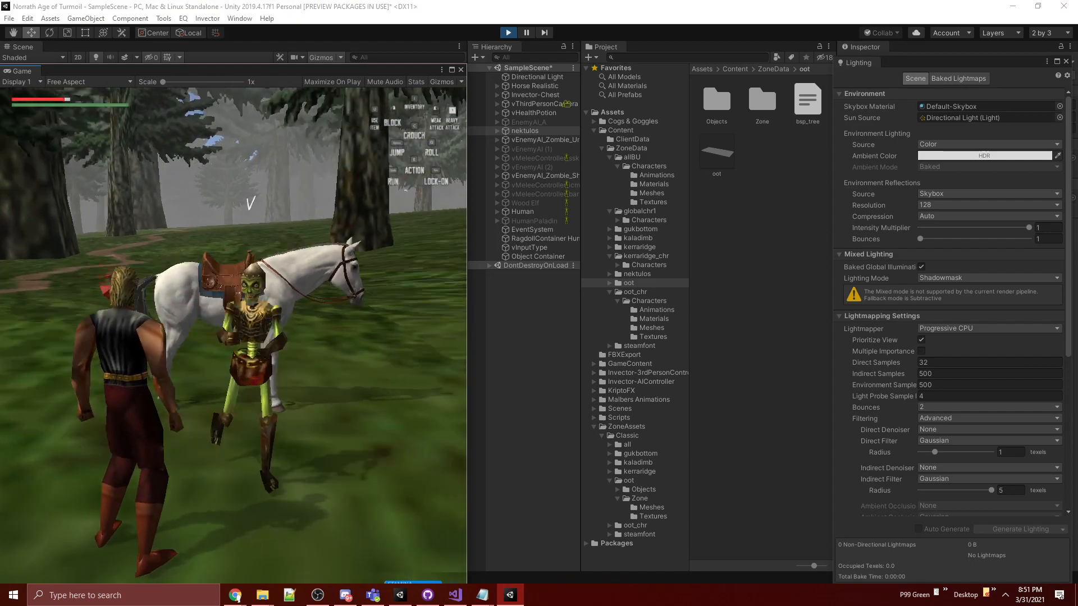
key("ctrl+p")
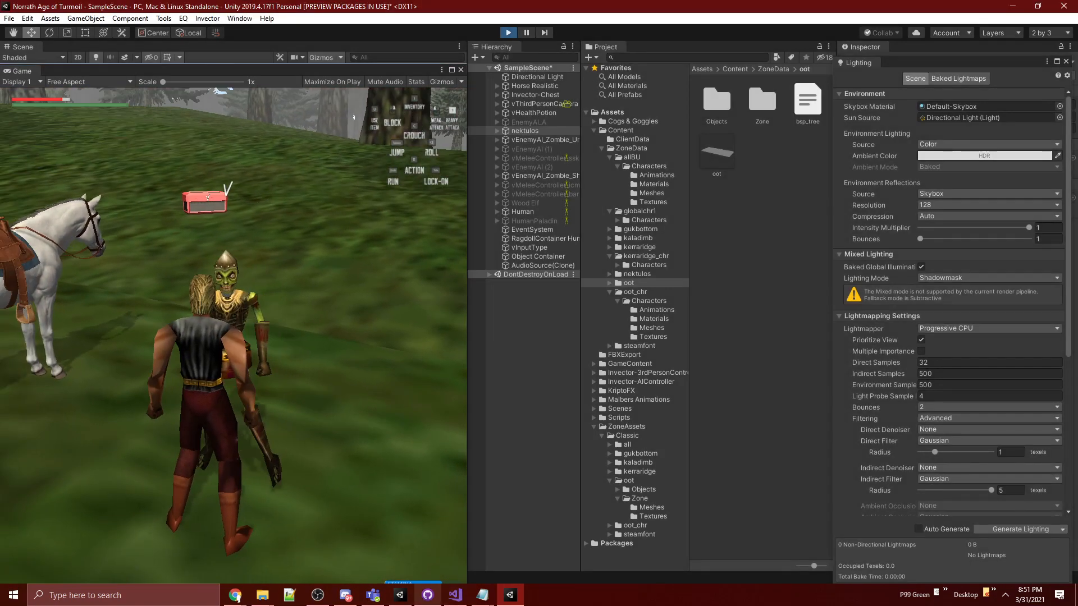
Step: Switch to the EverKart Unity project and play its Kerra Ridge scene
key("alt+Tab")
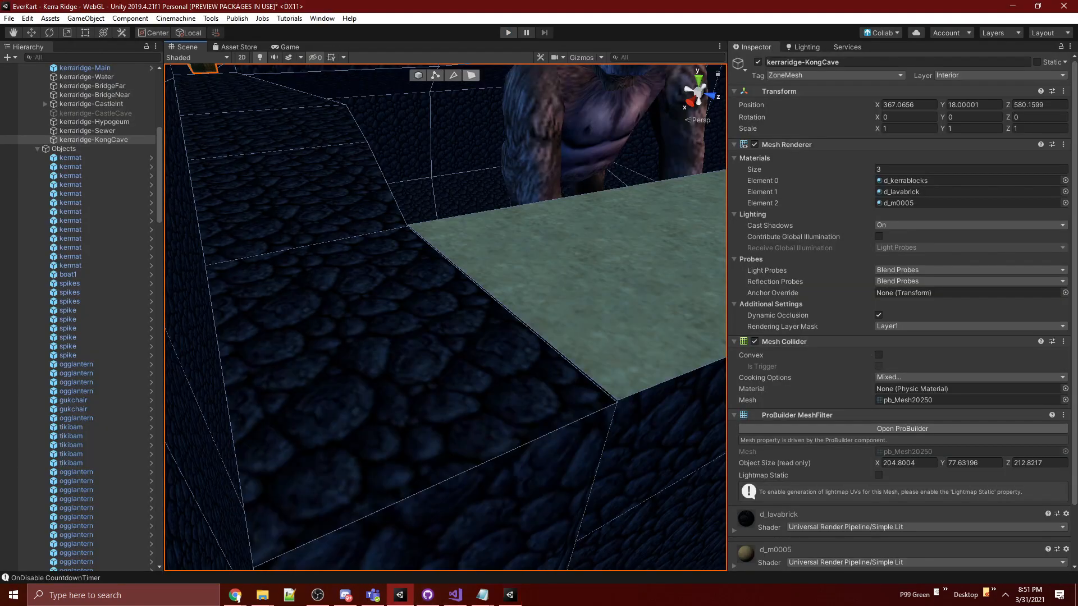
key("ctrl+p")
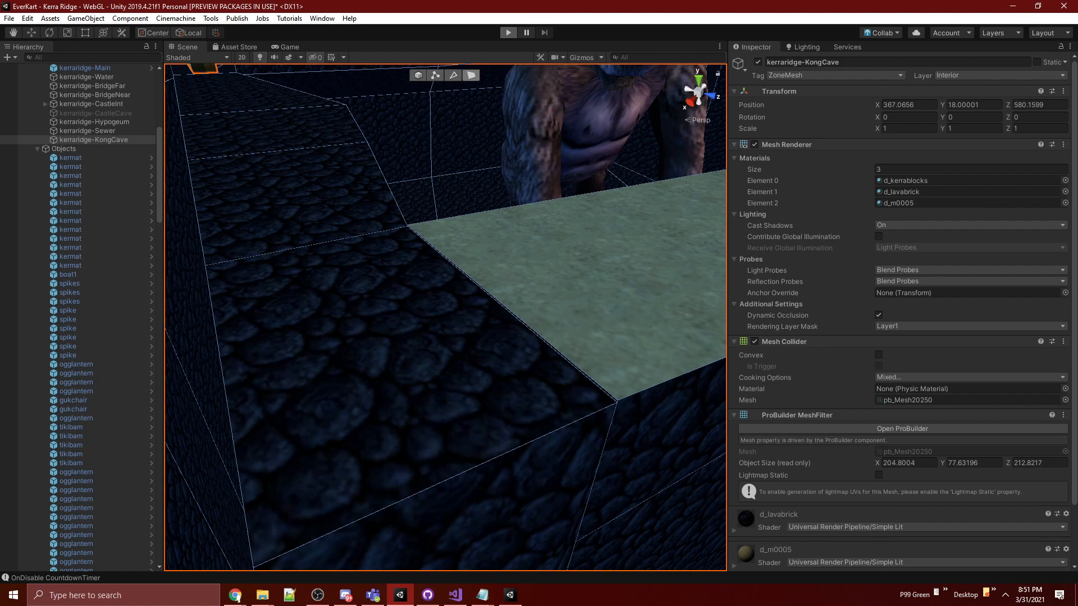
key("ctrl+p")
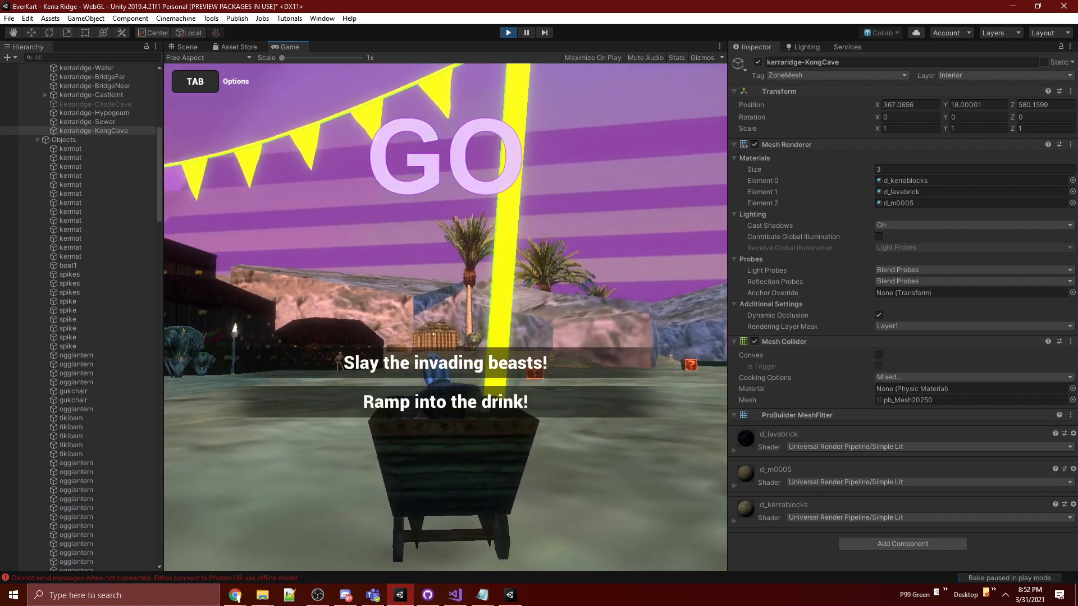
Step: Drive the cart past the village huts and run into an invader on the way
key("w")
key("d")
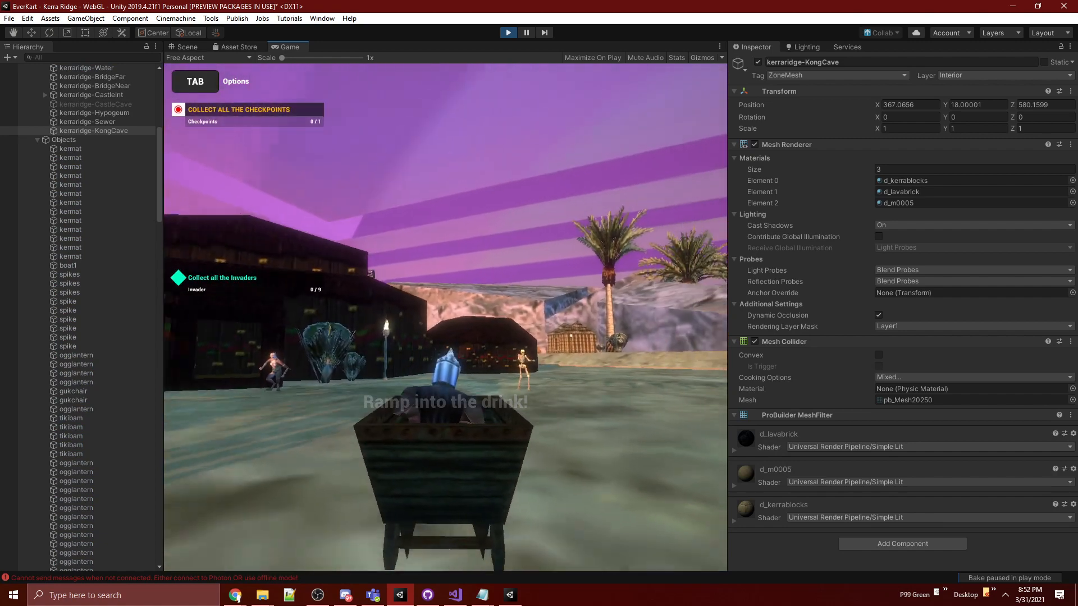
key("a")
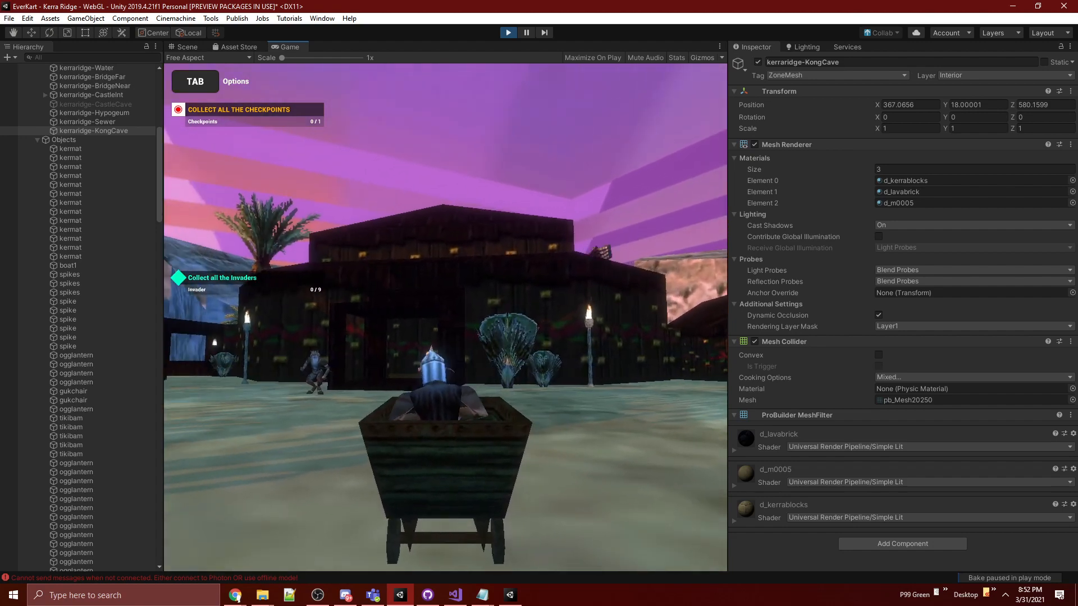
key("d")
key("d")
key("a")
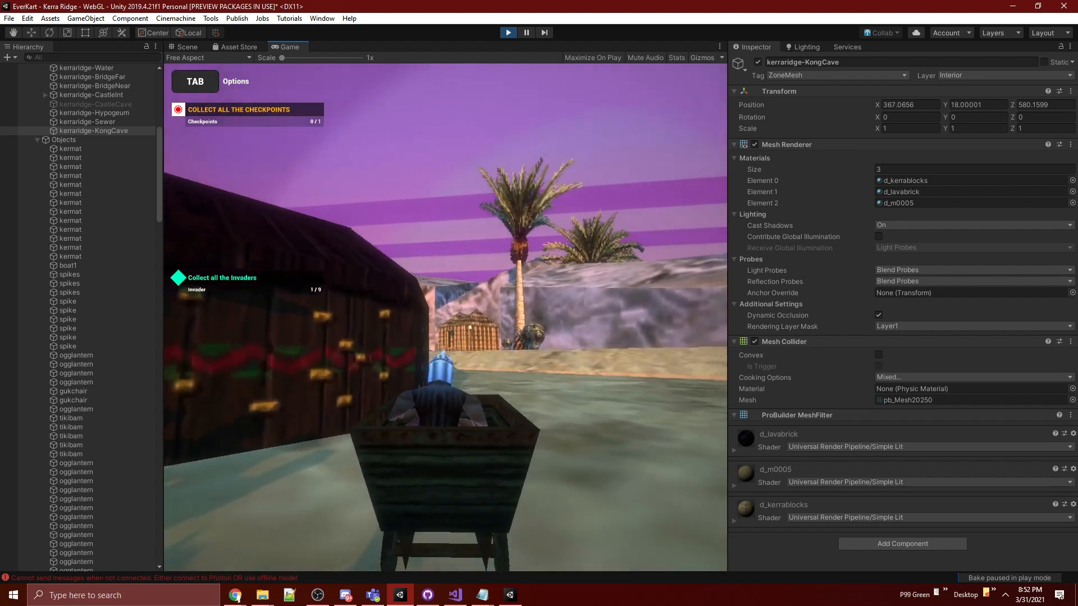
key("d")
key("a")
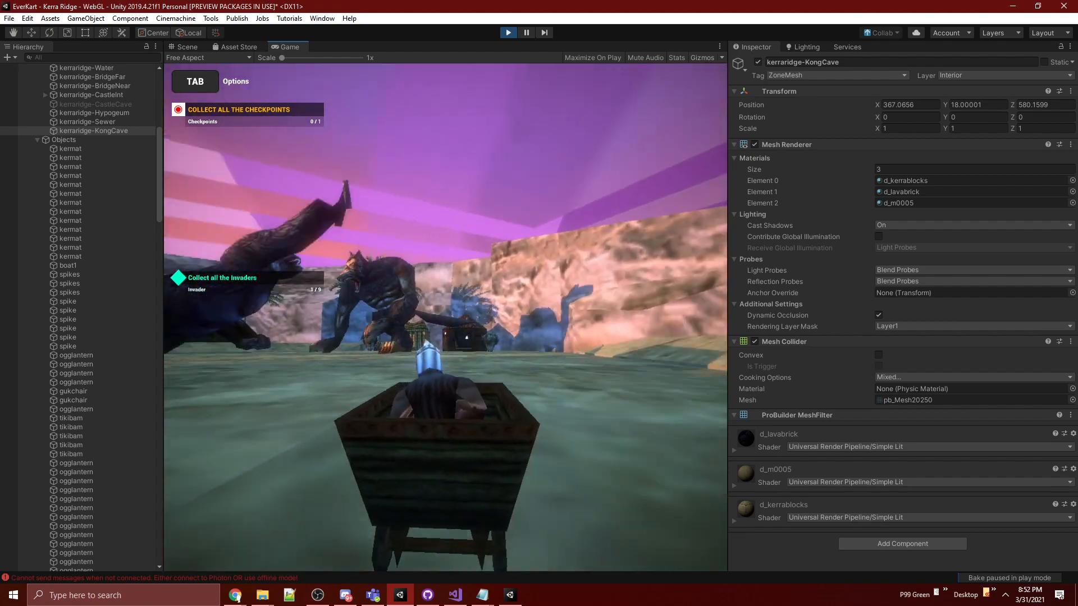
Step: Drive the cart around the giant gorilla and the werewolf, then stop playing the Kerra Ridge scene
key("a")
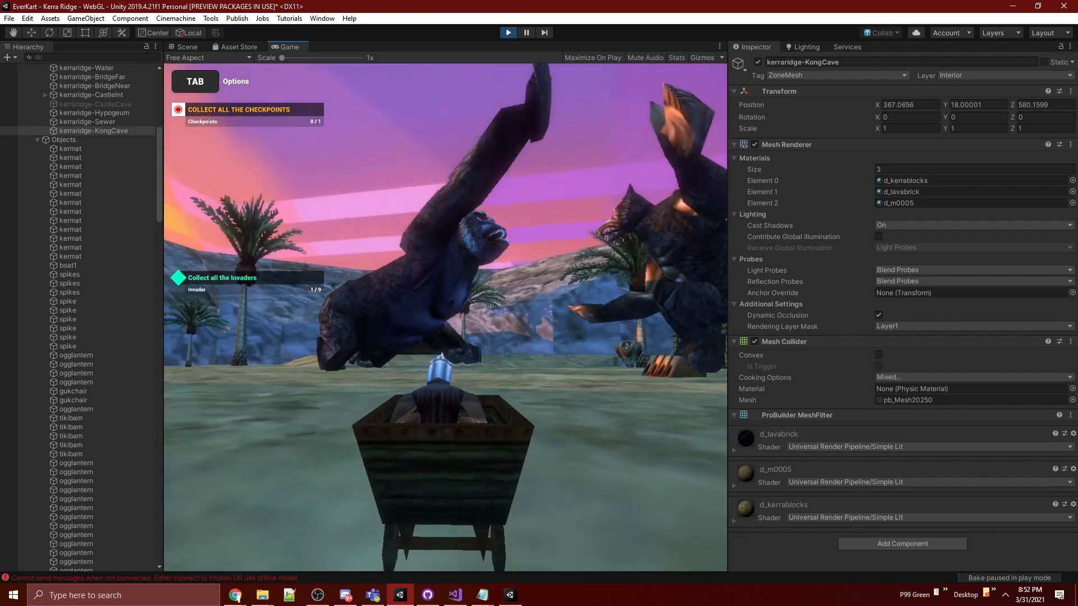
key("d")
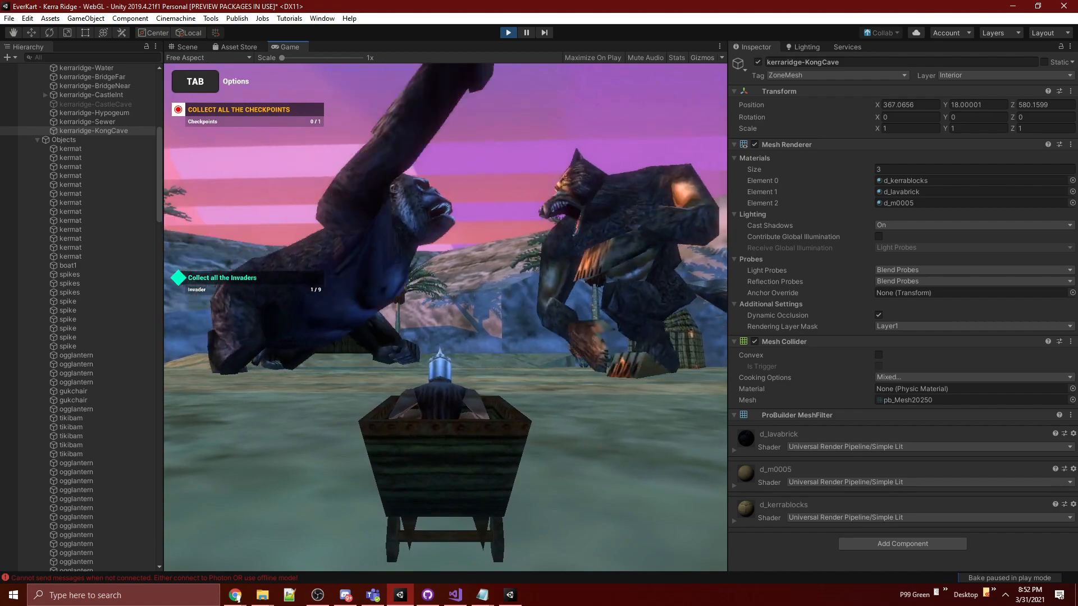
key("a")
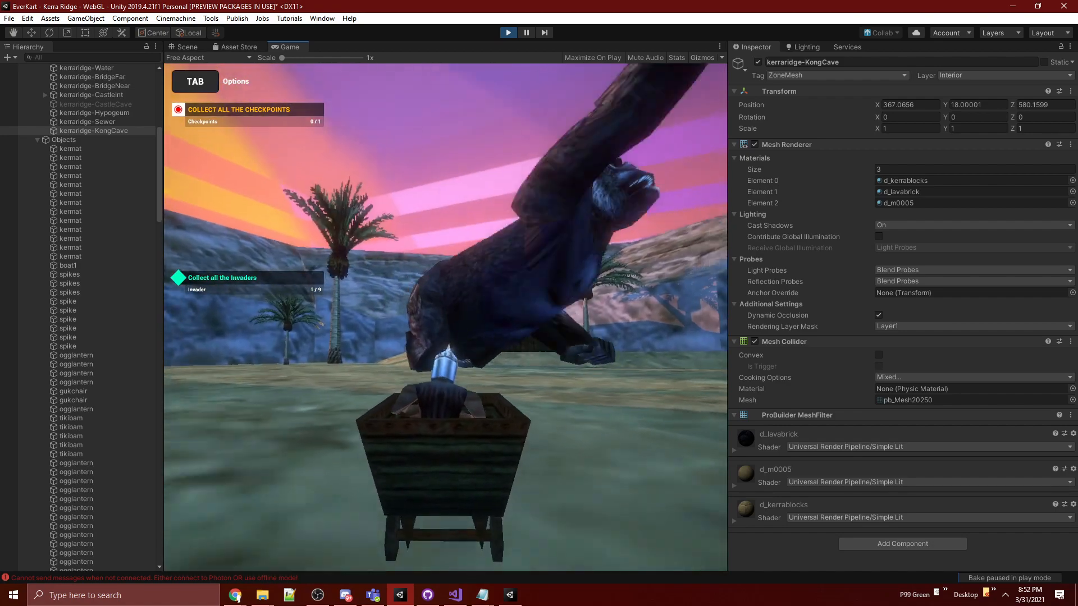
key("a")
key("d")
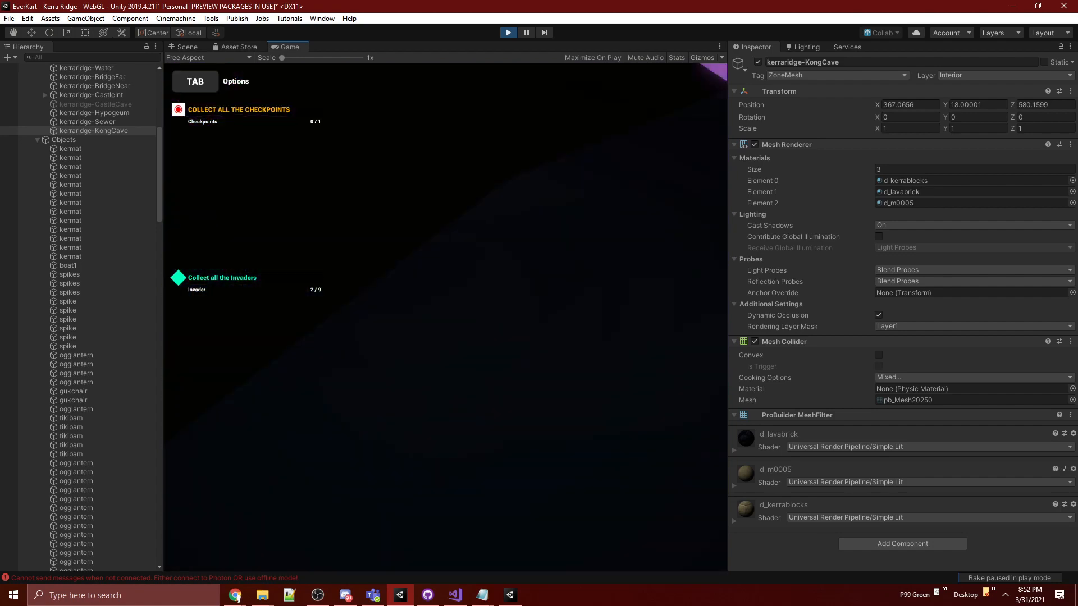
key("d")
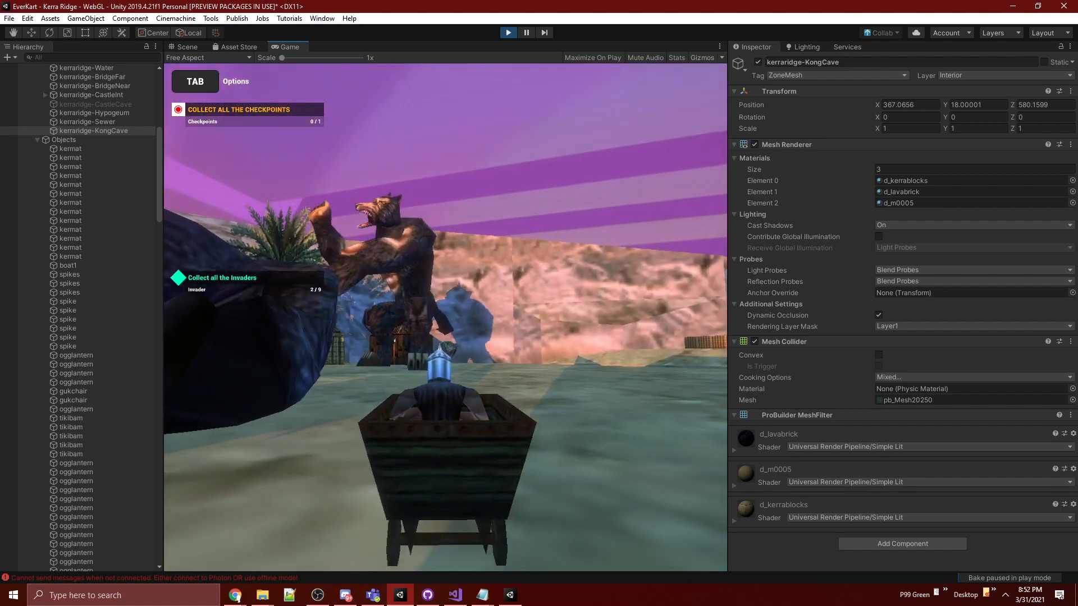
key("d")
key("a")
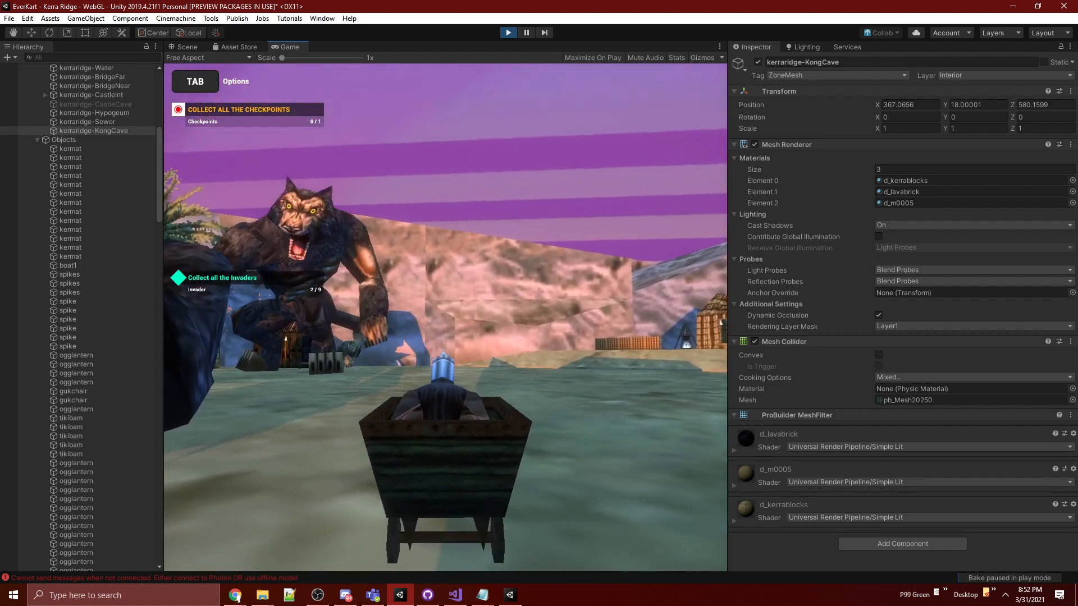
key("ctrl+p")
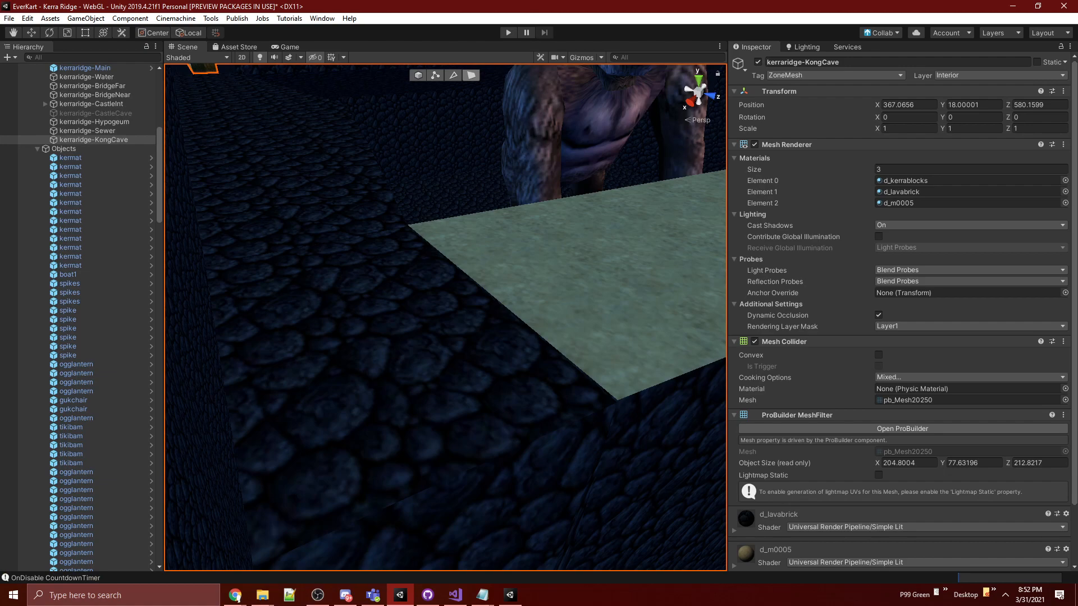
Step: Bring up the extracted oggok Objects folder and the Lantern folder for review, then minimize both windows
left_click(262, 595)
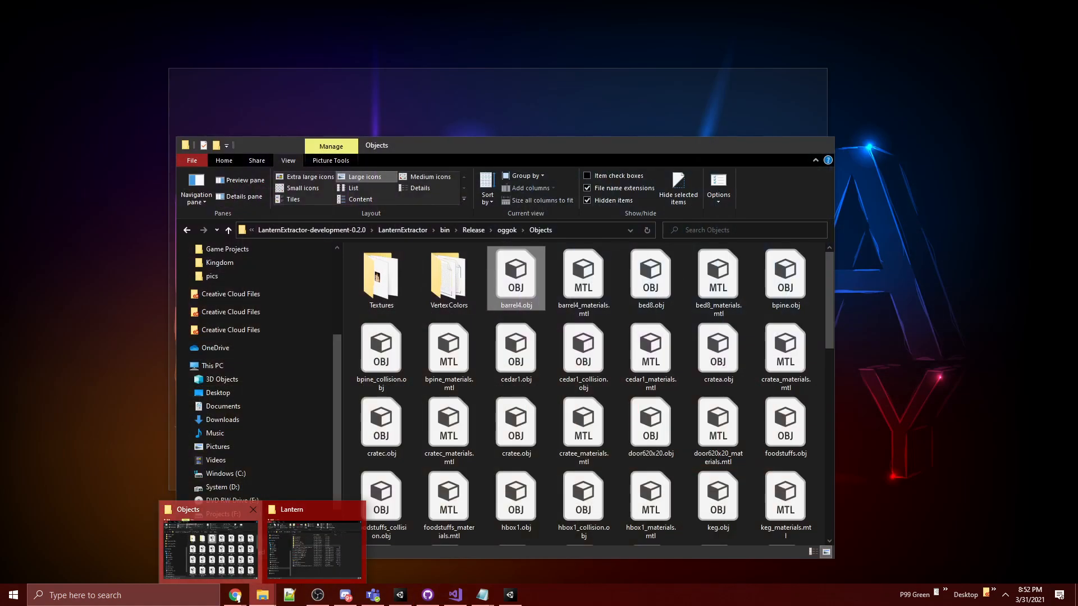
left_click(210, 547)
left_click(262, 595)
left_click(313, 547)
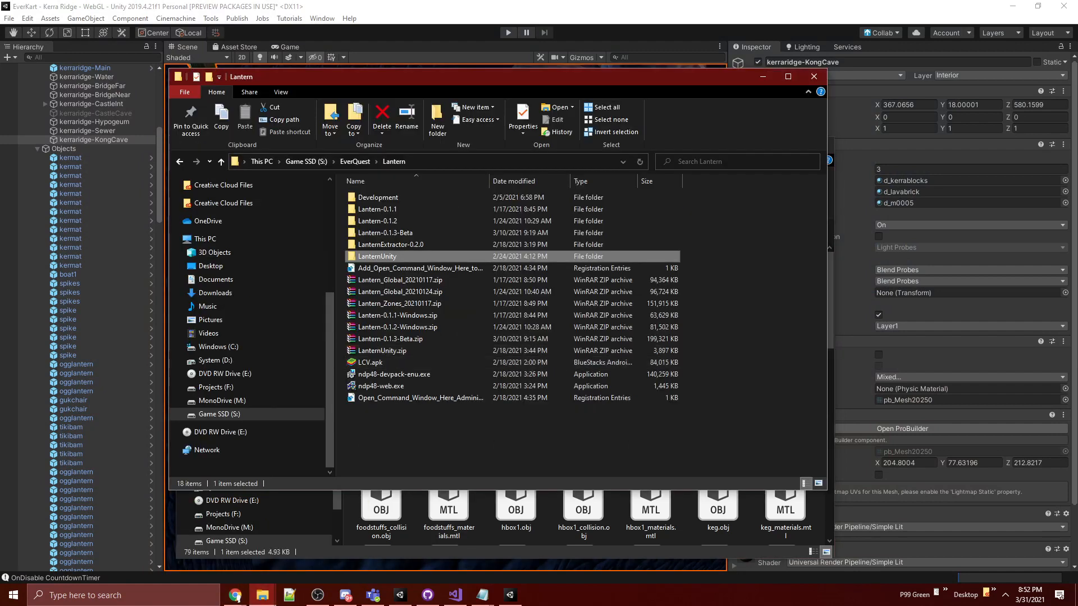
left_click(506, 553)
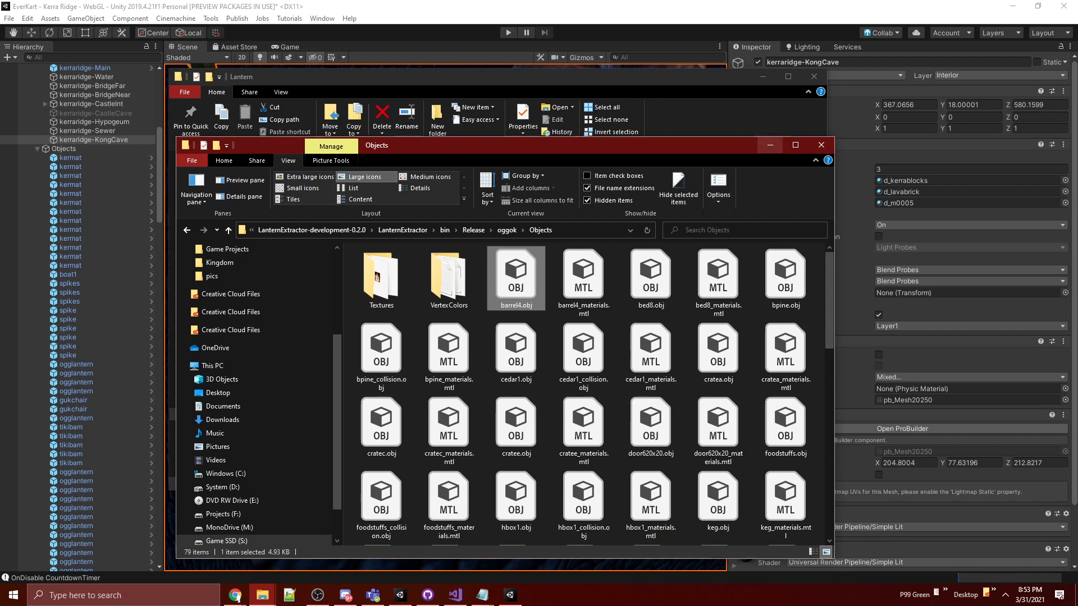
left_click(769, 145)
left_click(762, 77)
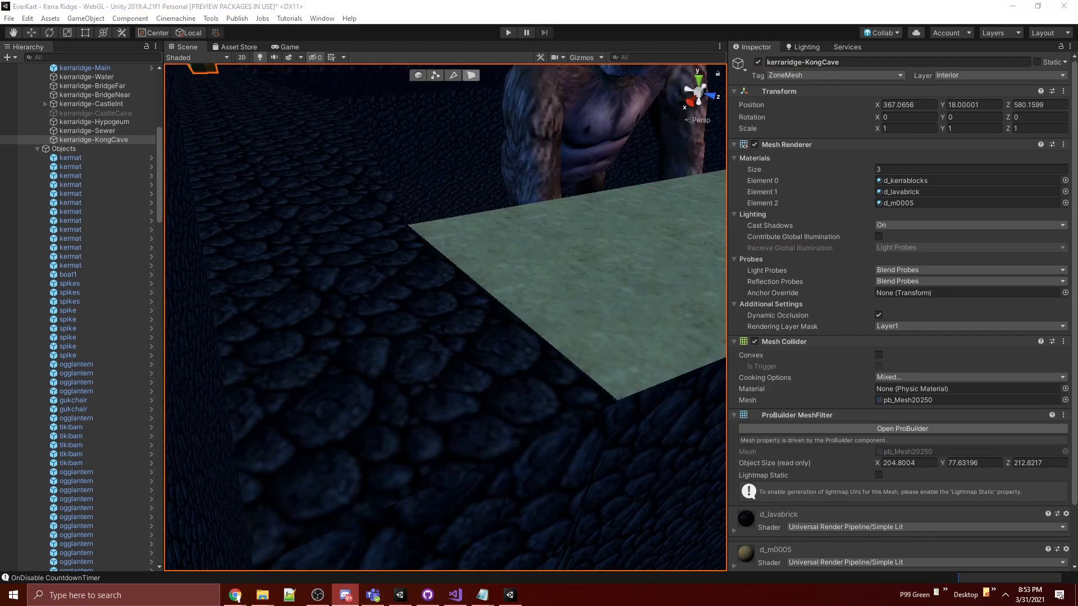
Step: Bring the giant gorilla in the Kerra Ridge Kong cave into full view in the Scene view
right_click_drag(449, 326, 499, 261)
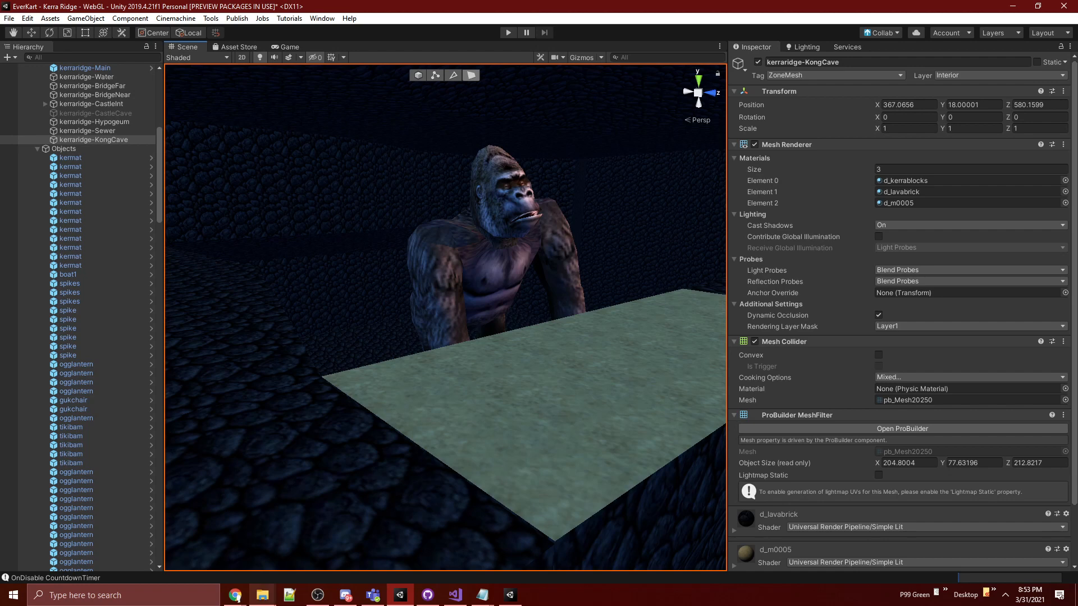
mouse_move(262, 595)
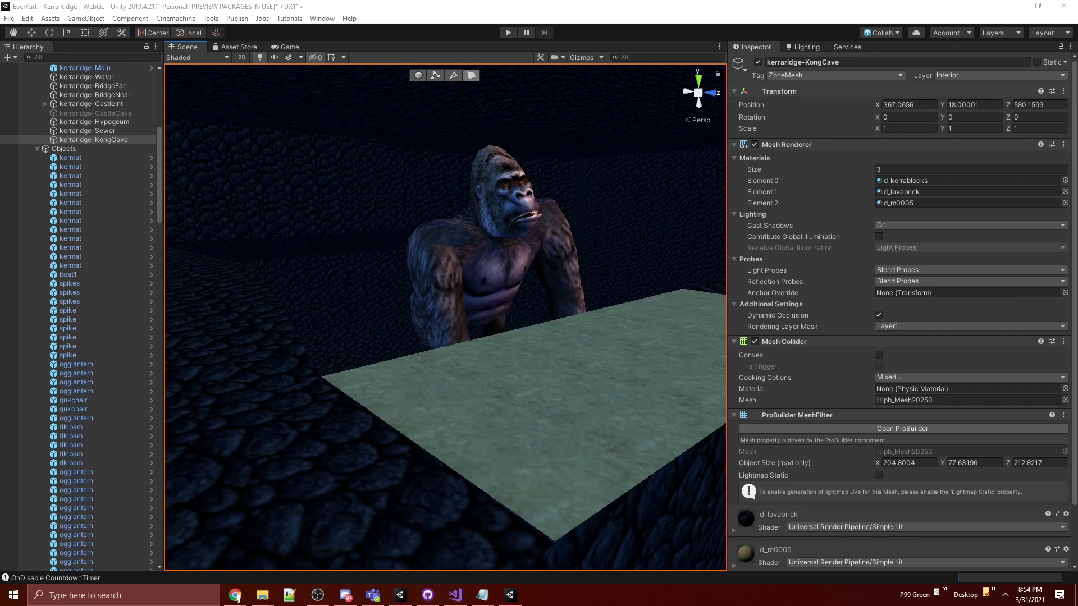
mouse_move(262, 596)
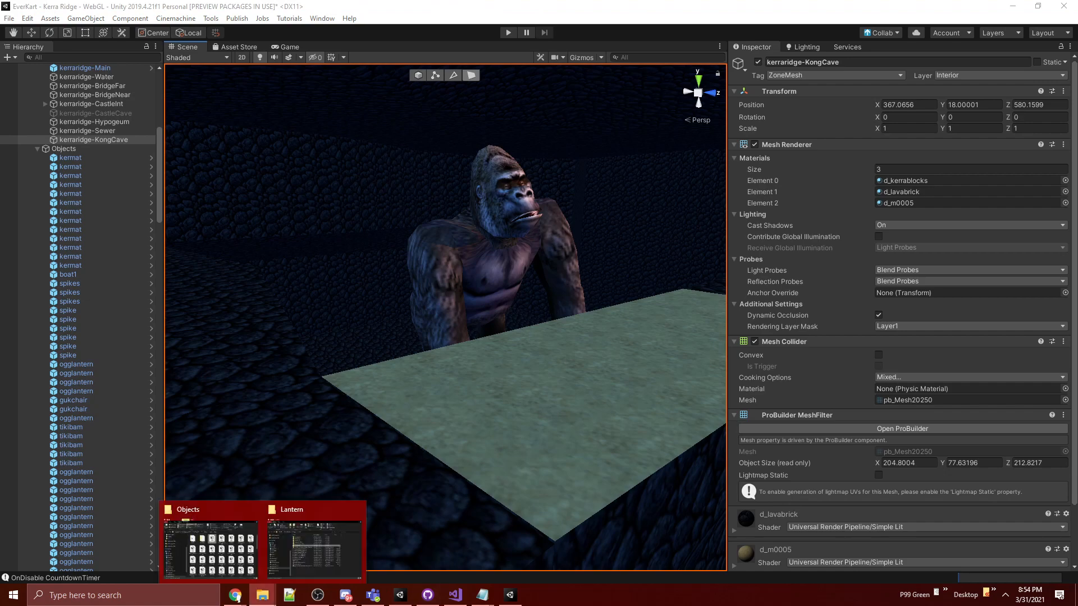
mouse_move(315, 545)
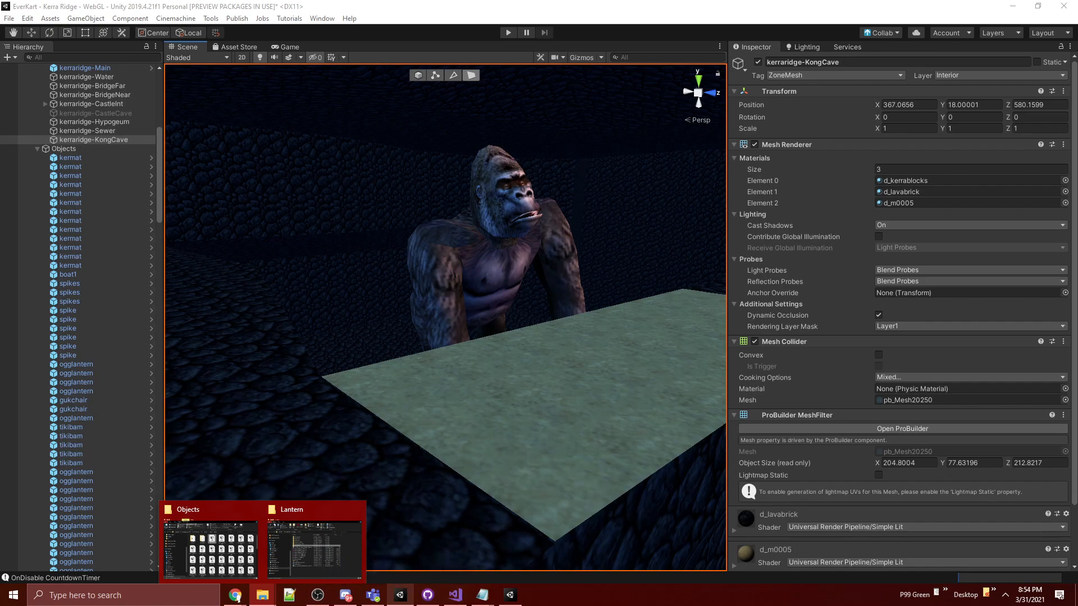
left_click(400, 595)
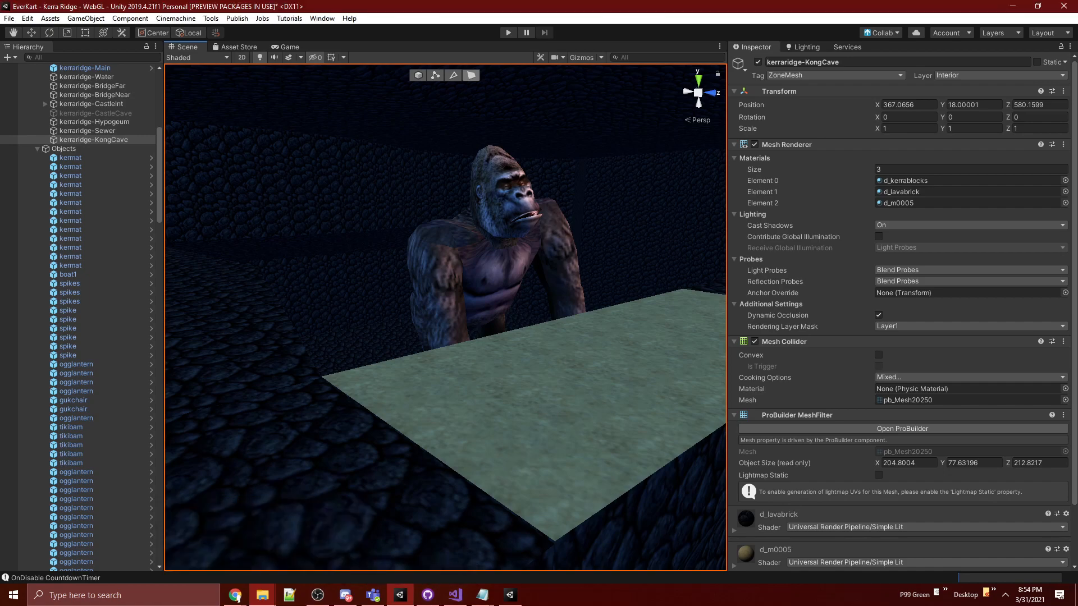
Step: Switch to the Norrath Age of Turmoil project, undock the Game view beside the Scene view, and look over the nektulos forest
left_click(510, 595)
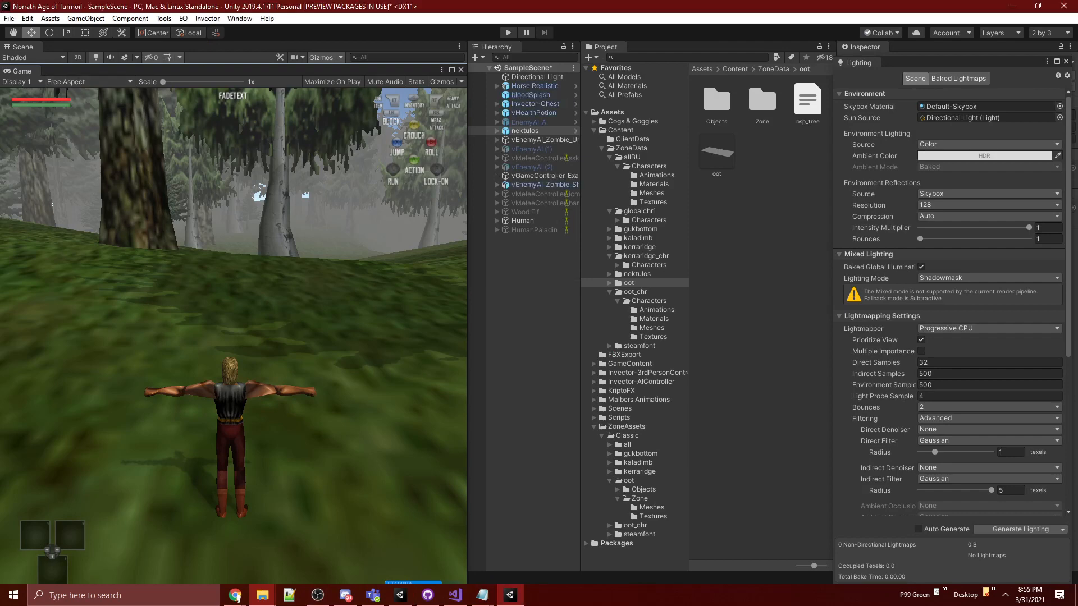
left_click_drag(83, 73, 559, 49)
mouse_move(315, 247)
right_mouse_down()
mouse_move(282, 267)
mouse_move(318, 256)
right_mouse_up()
key("w")
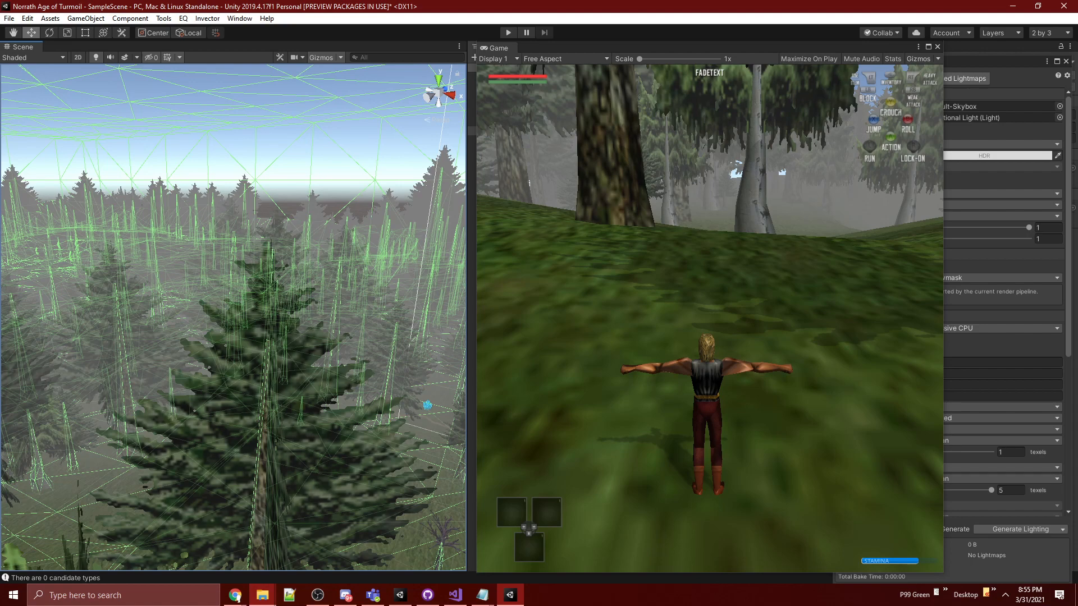
left_click(318, 595)
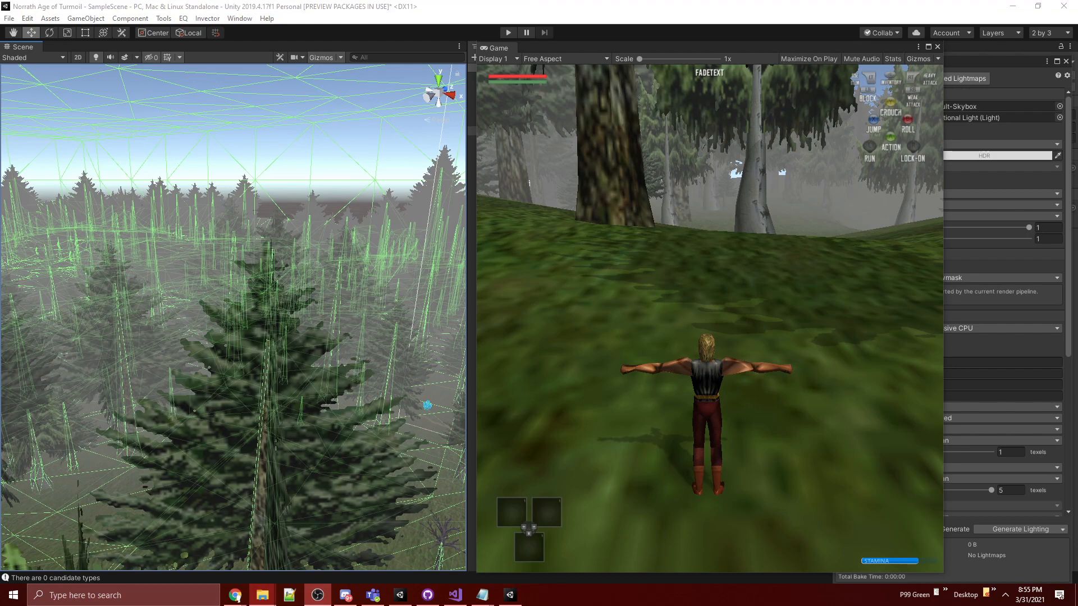